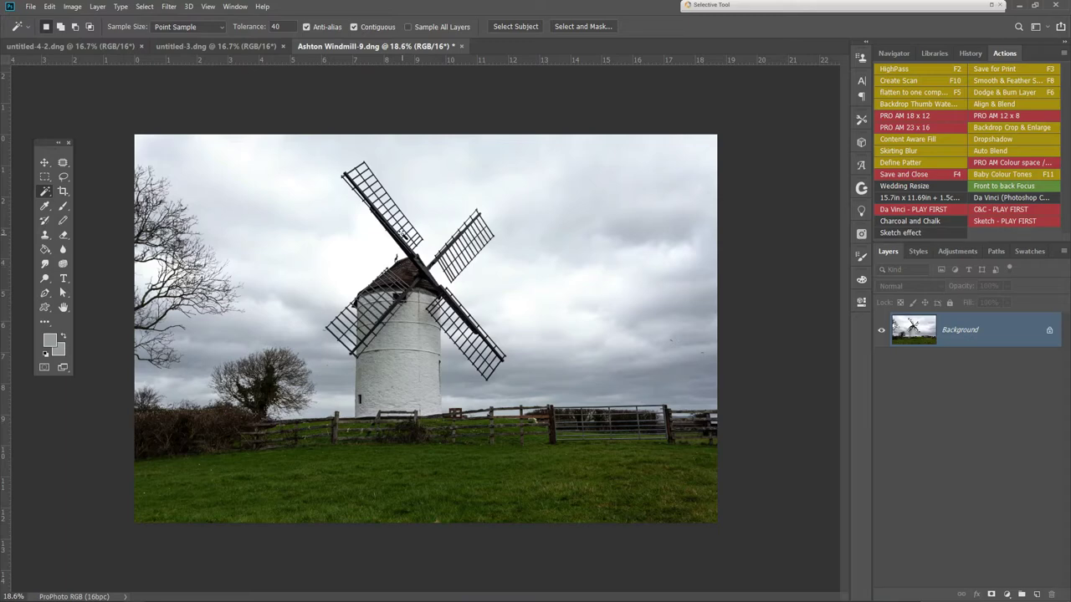
Zoom in slightly and open Select > Color Range on the windmill photo
scroll(403, 219, up, 3)
click(142, 8)
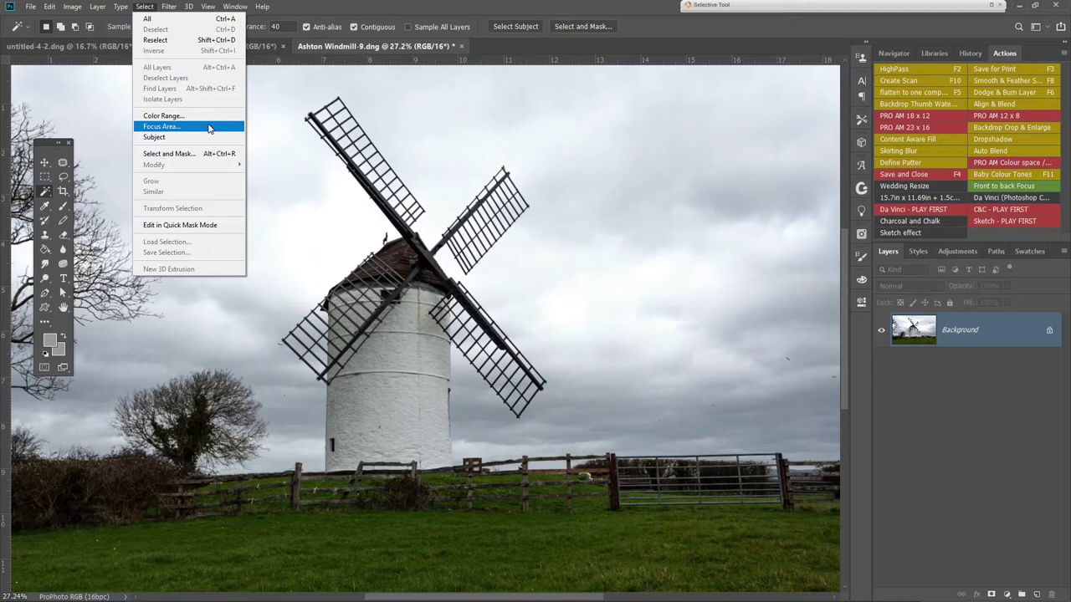
click(170, 118)
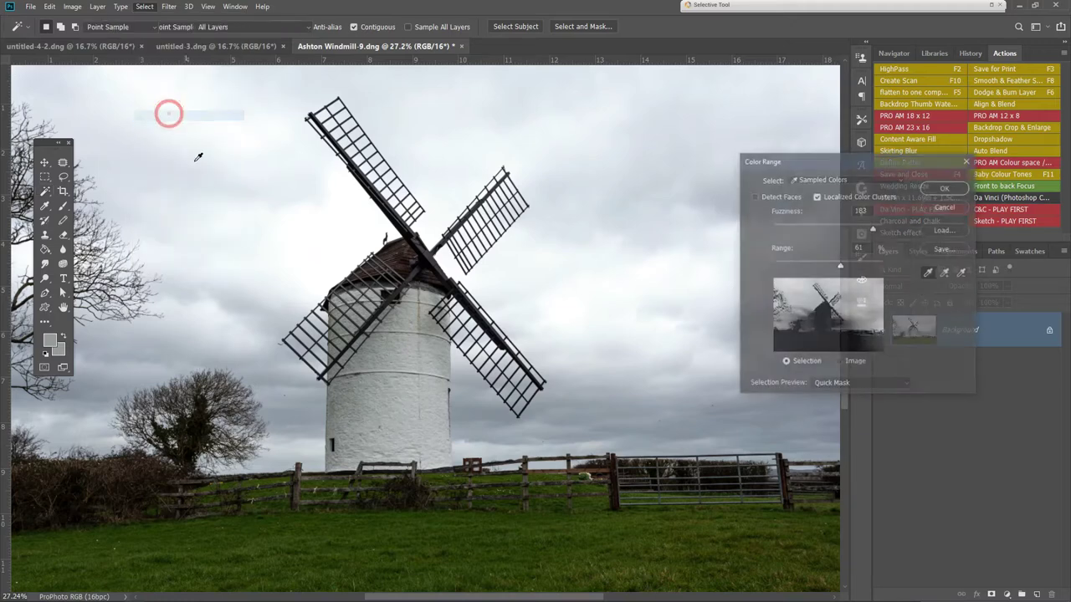
Sample with the Add to Sample eyedropper, then subtract the windmill's tones from the selection
scroll(502, 179, up, 2)
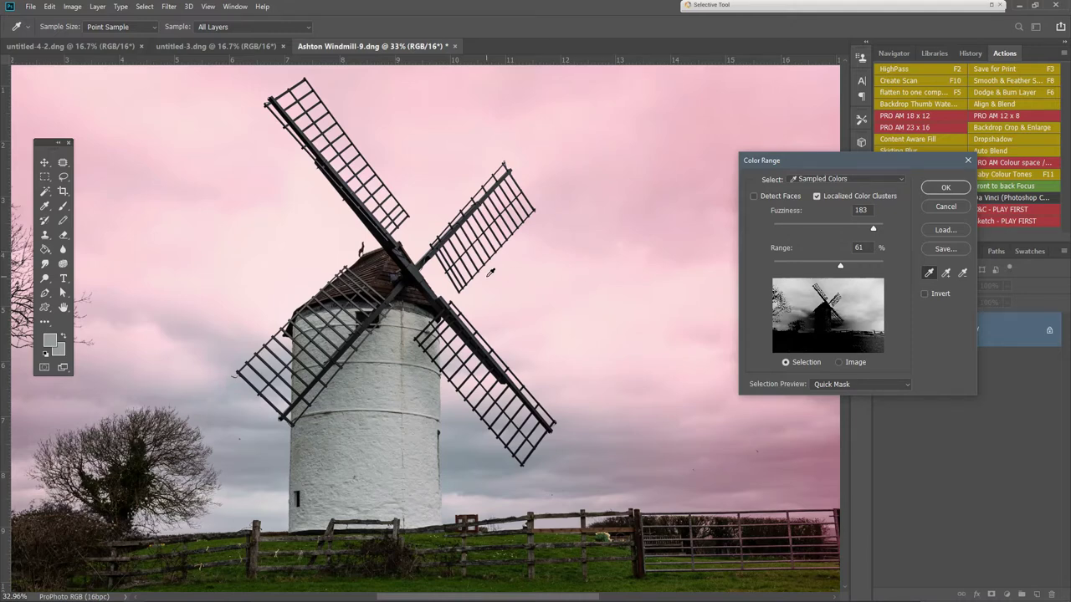
scroll(548, 256, down, 2)
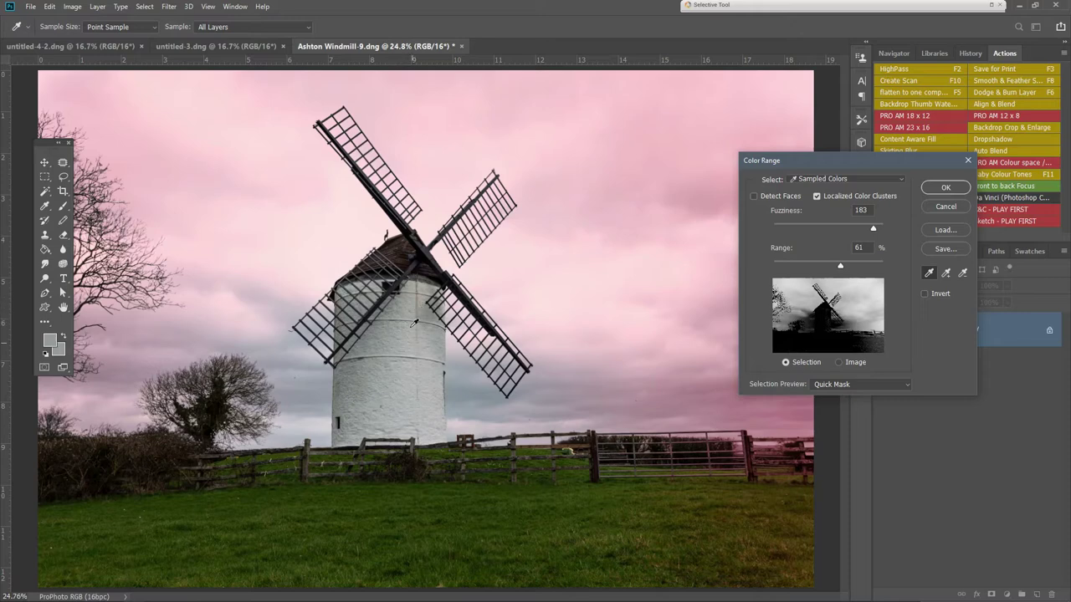
click(945, 274)
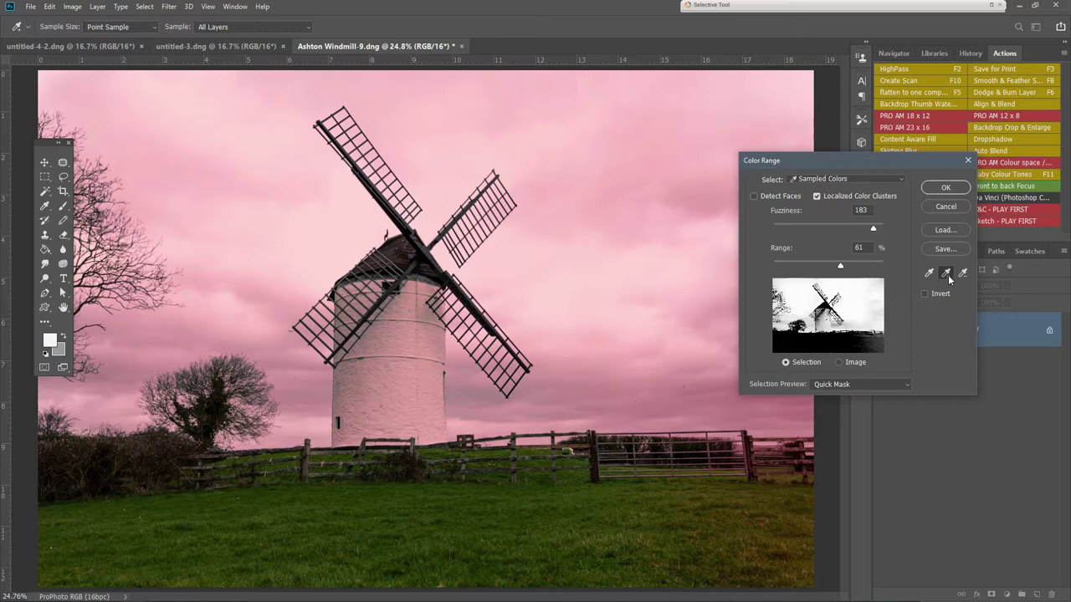
click(962, 273)
click(394, 374)
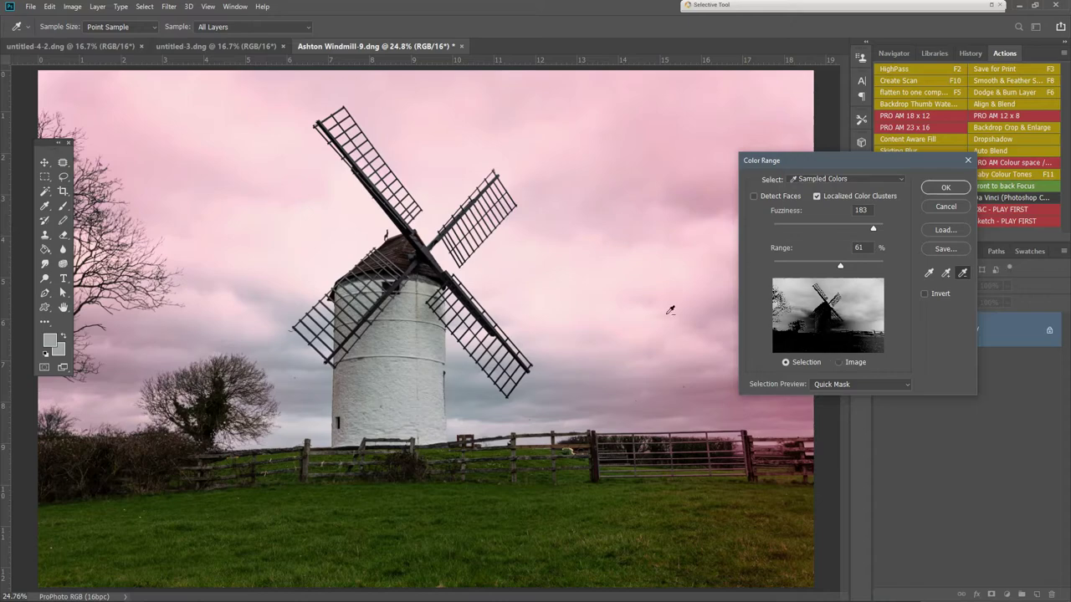
Zoom in and out to inspect the Color Range mask preview, then pick Add to Sample again
scroll(393, 267, up, 5)
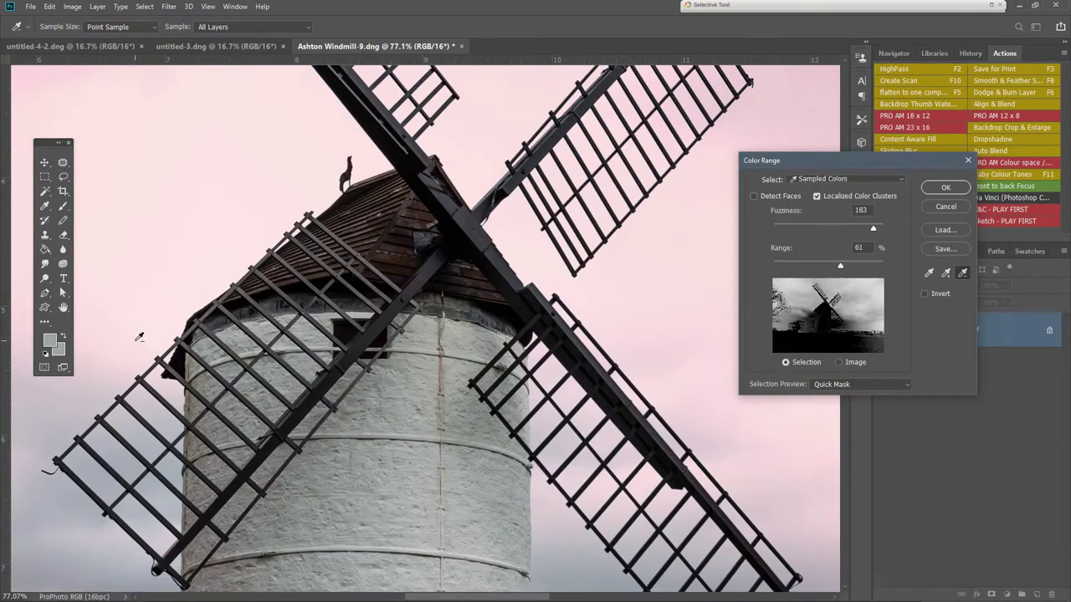
scroll(412, 314, down, 3)
scroll(413, 313, up, 5)
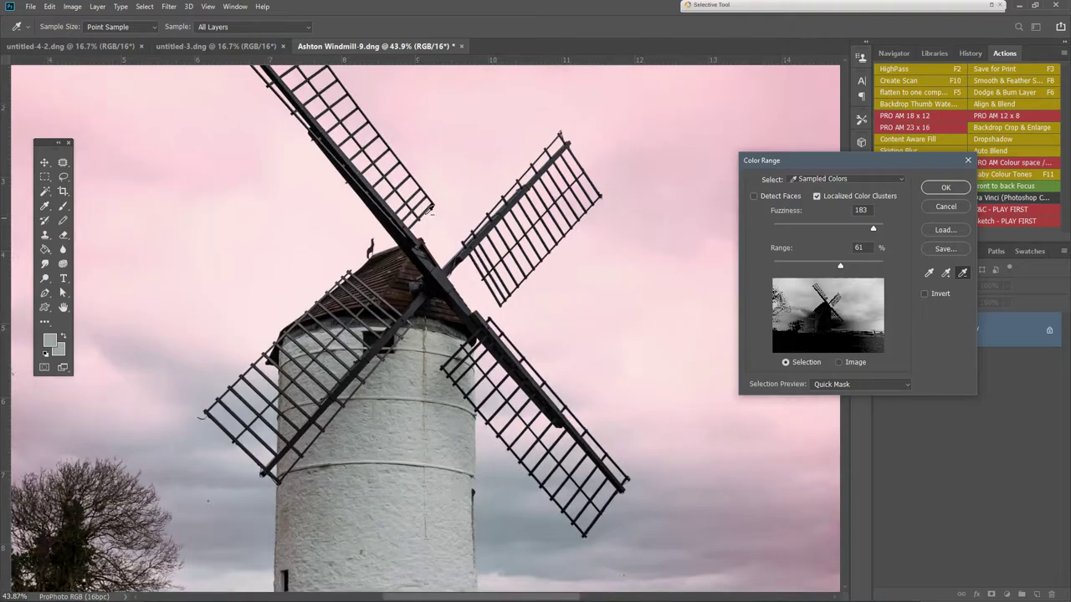
scroll(384, 243, down, 3)
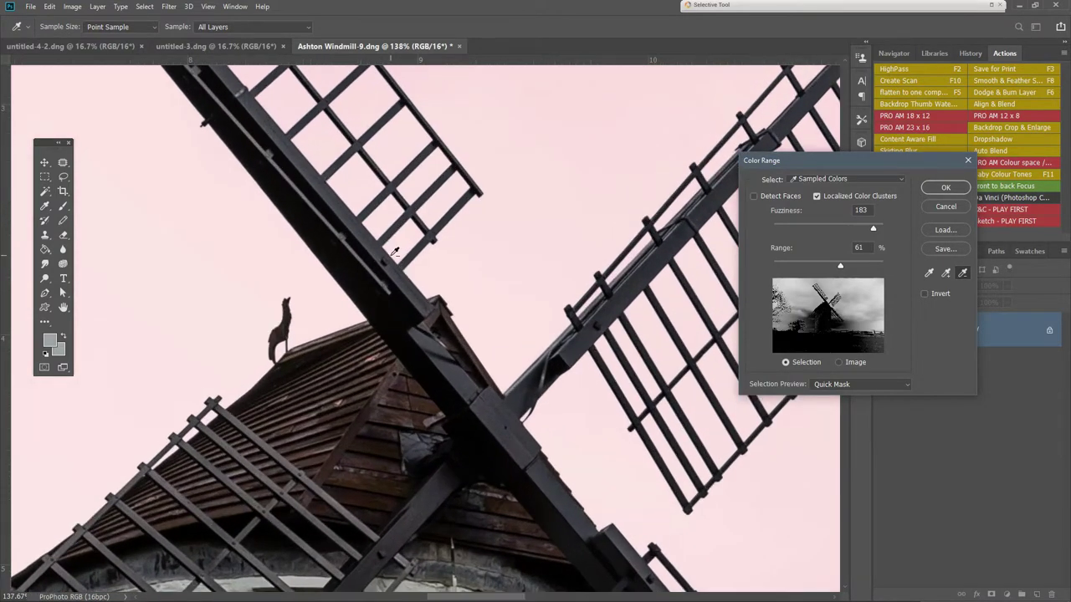
scroll(404, 268, down, 5)
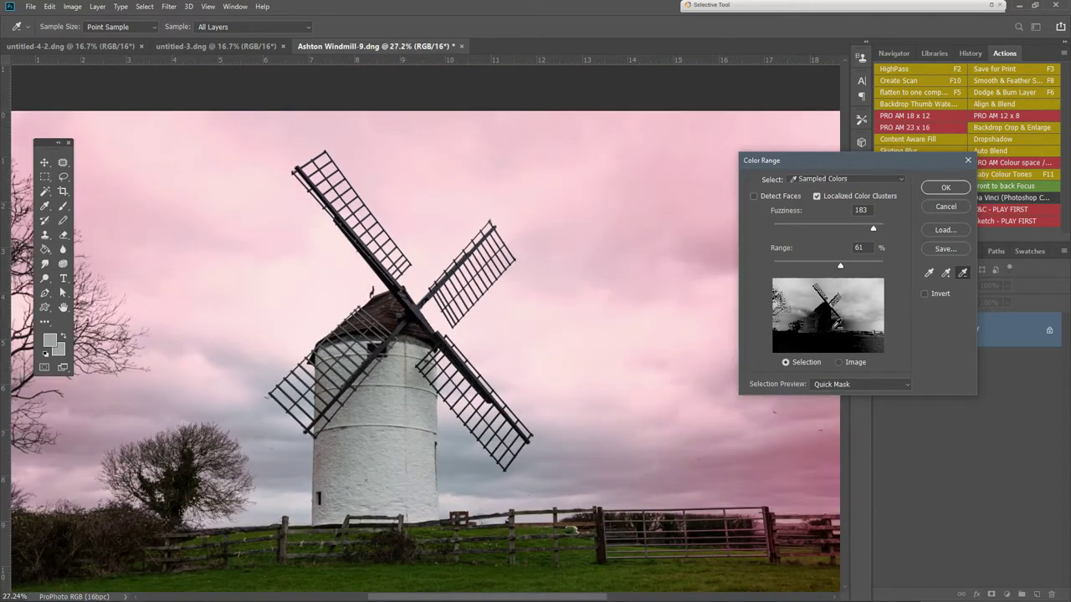
click(945, 274)
Add the white tower's colour and subtract the sky colour from the Color Range sample
click(414, 443)
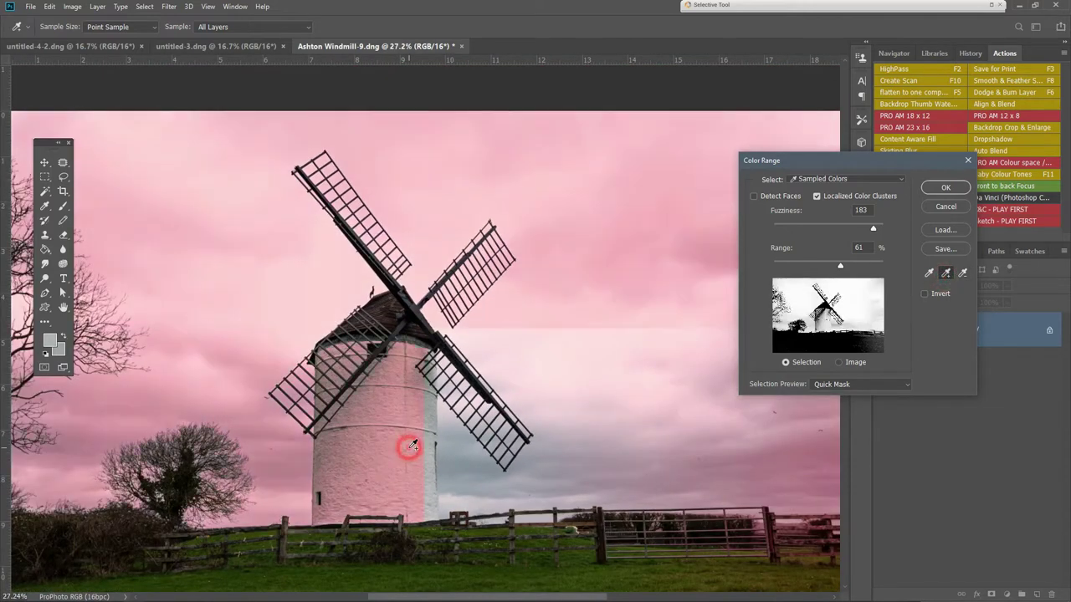
click(962, 273)
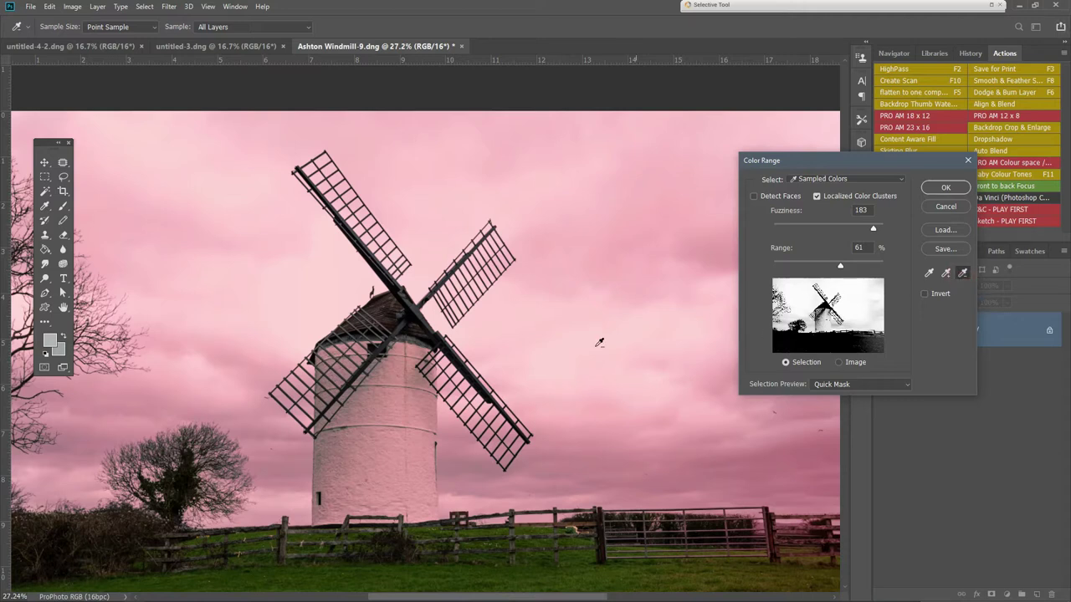
click(550, 358)
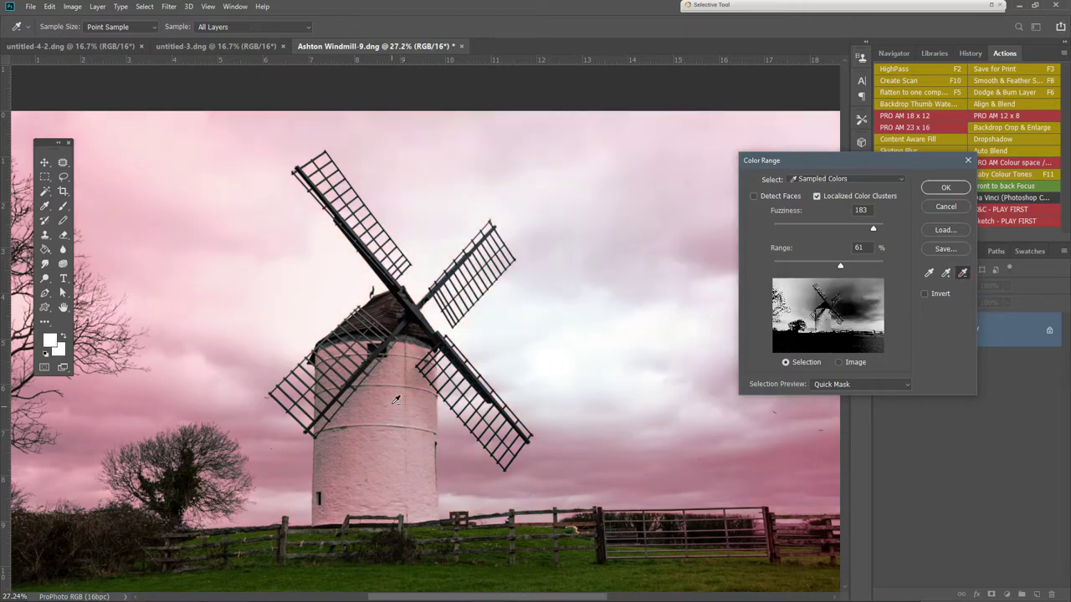
Inspect the resulting mask preview, then cancel Color Range
scroll(395, 400, up, 3)
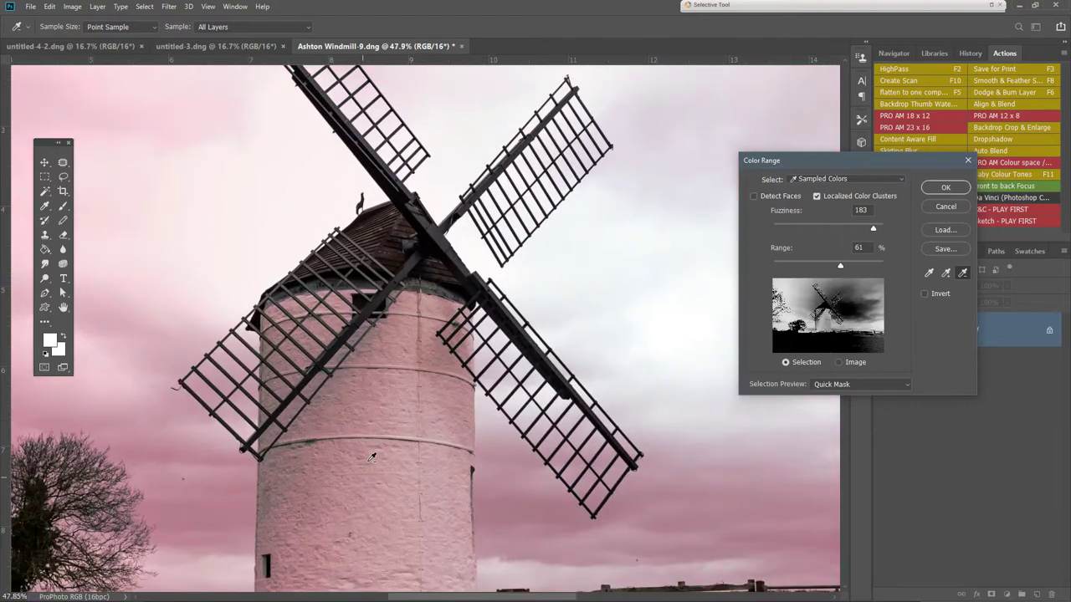
scroll(372, 457, down, 3)
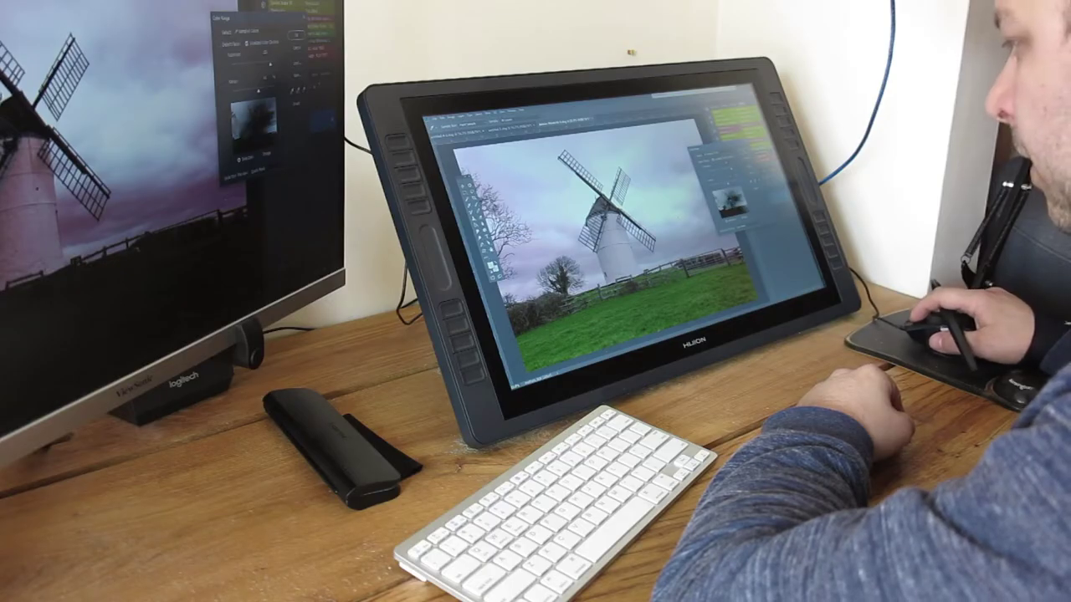
scroll(597, 236, up, 2)
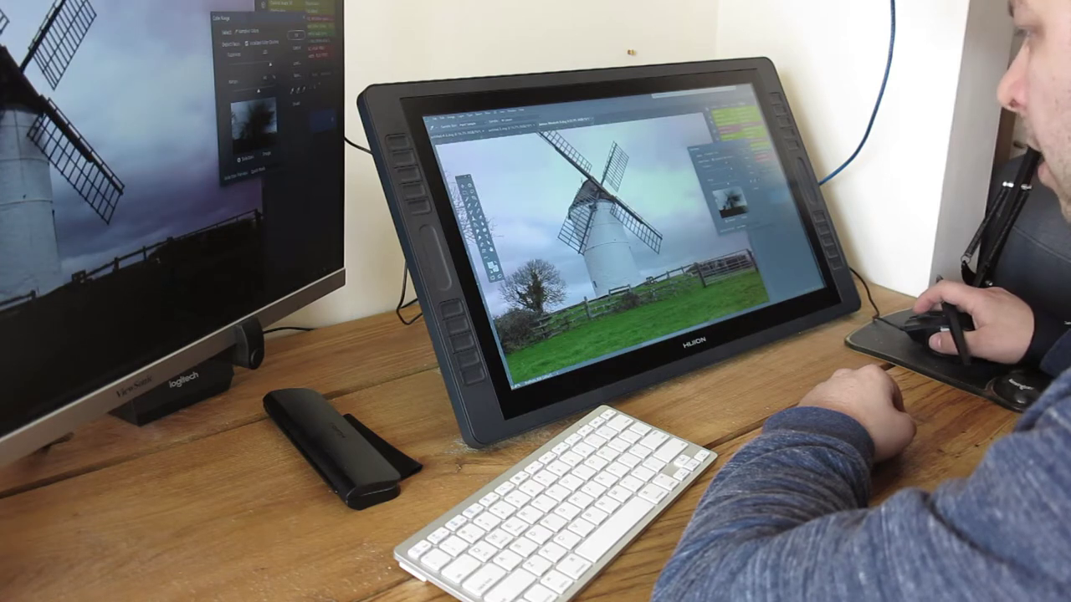
scroll(597, 235, up, 2)
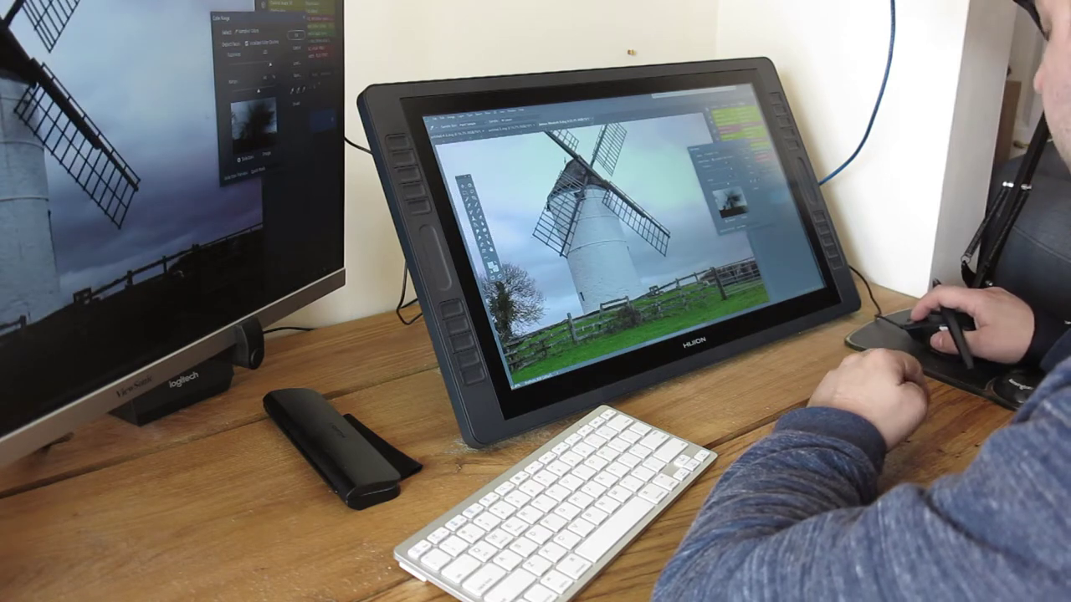
scroll(598, 236, up, 2)
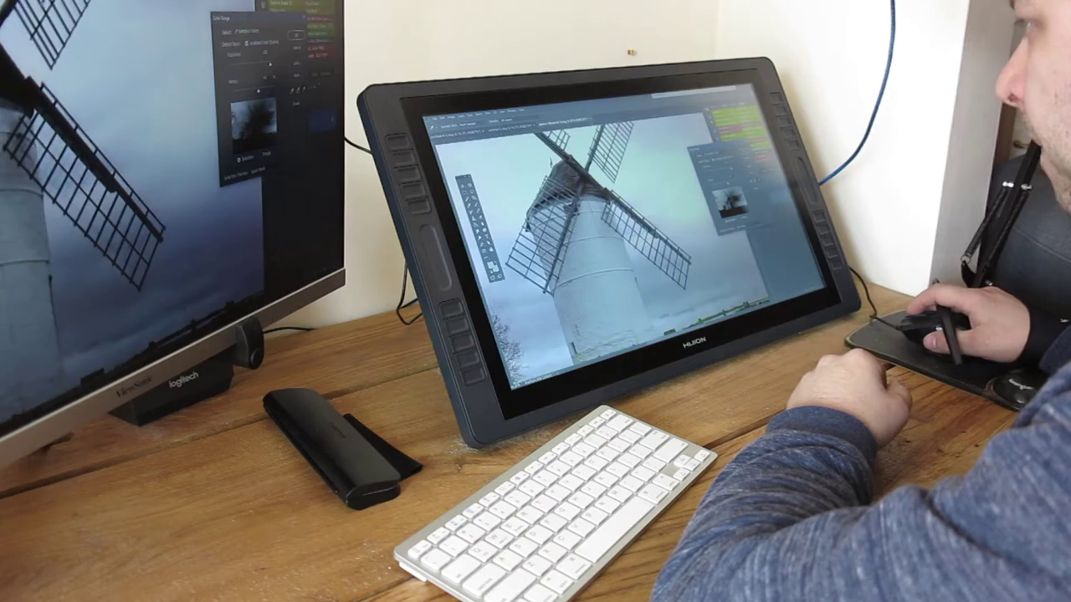
scroll(597, 236, down, 6)
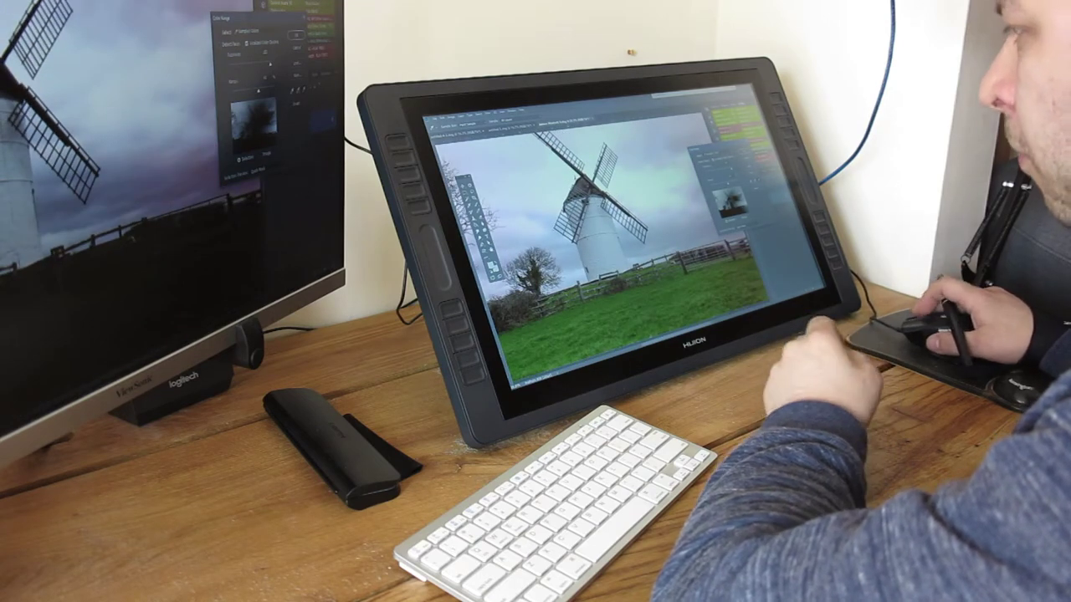
scroll(597, 235, up, 4)
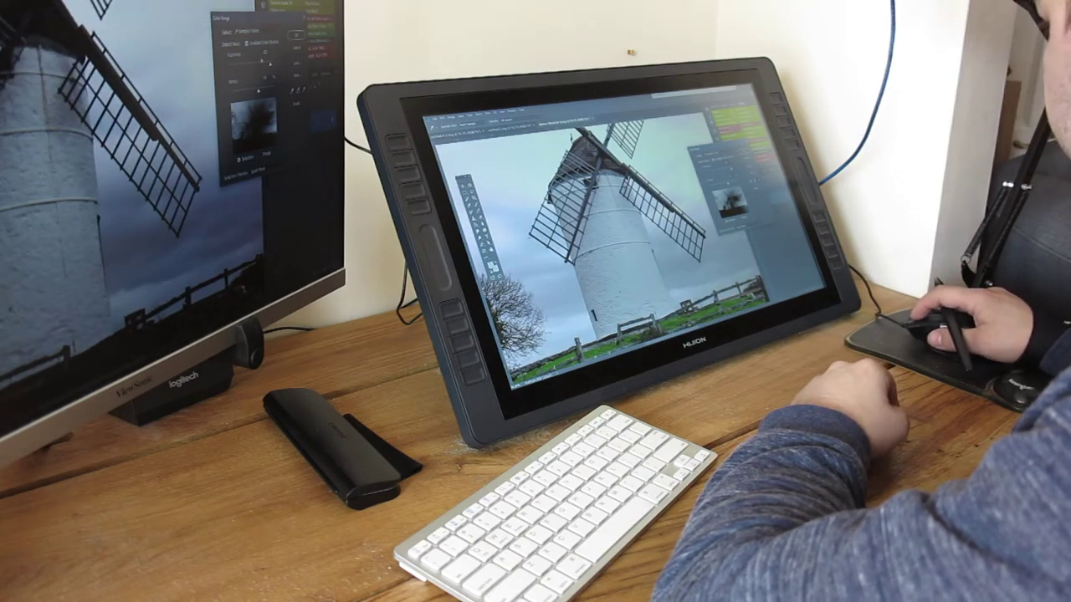
key(Return)
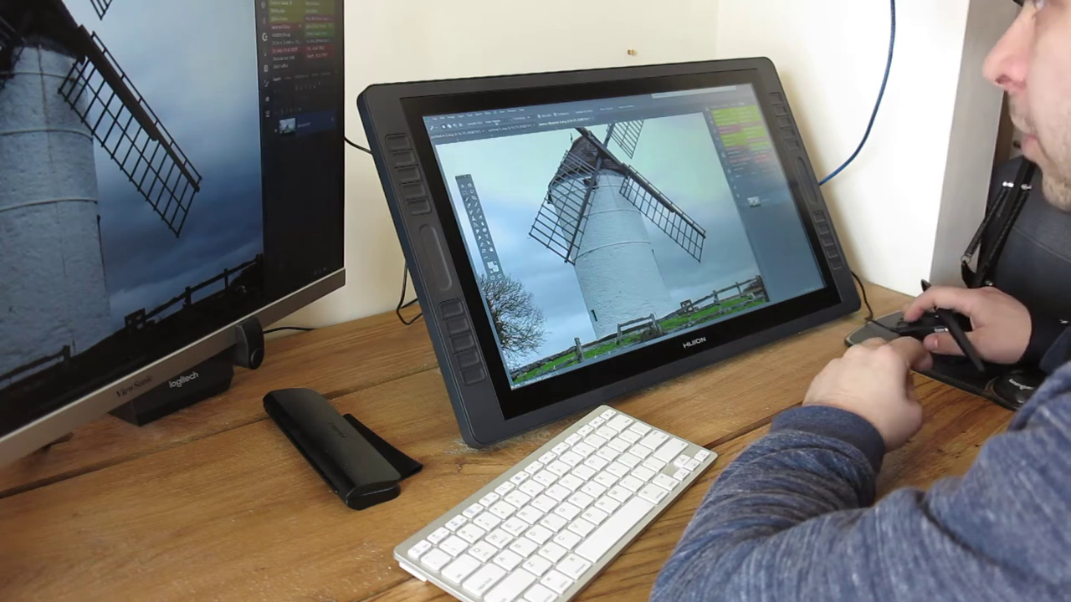
Use Select > Subject to select the windmill, then zoom out and pan to show it whole
click(481, 117)
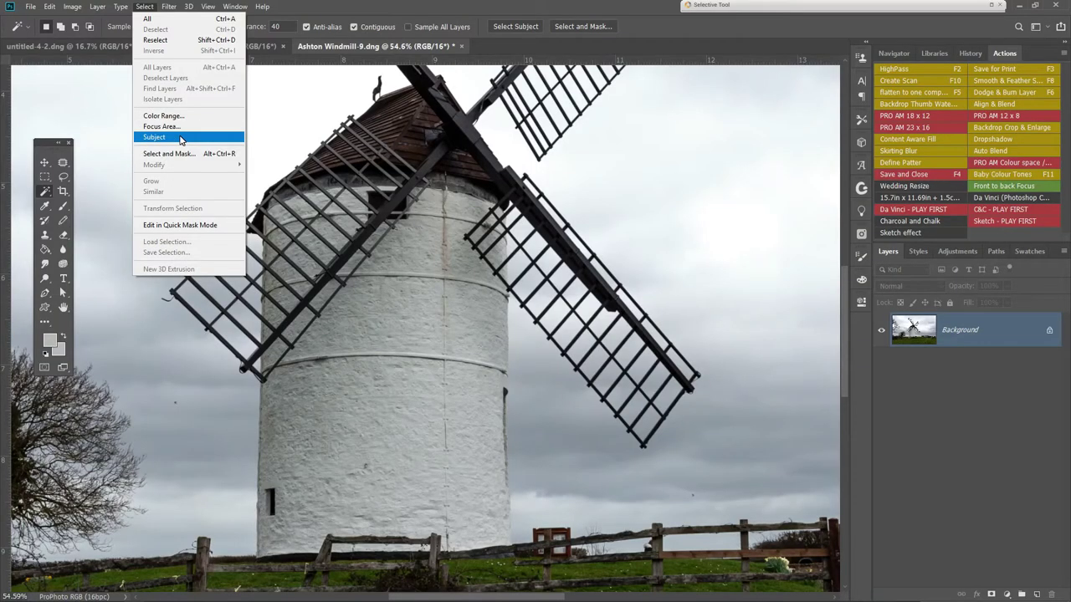
click(180, 138)
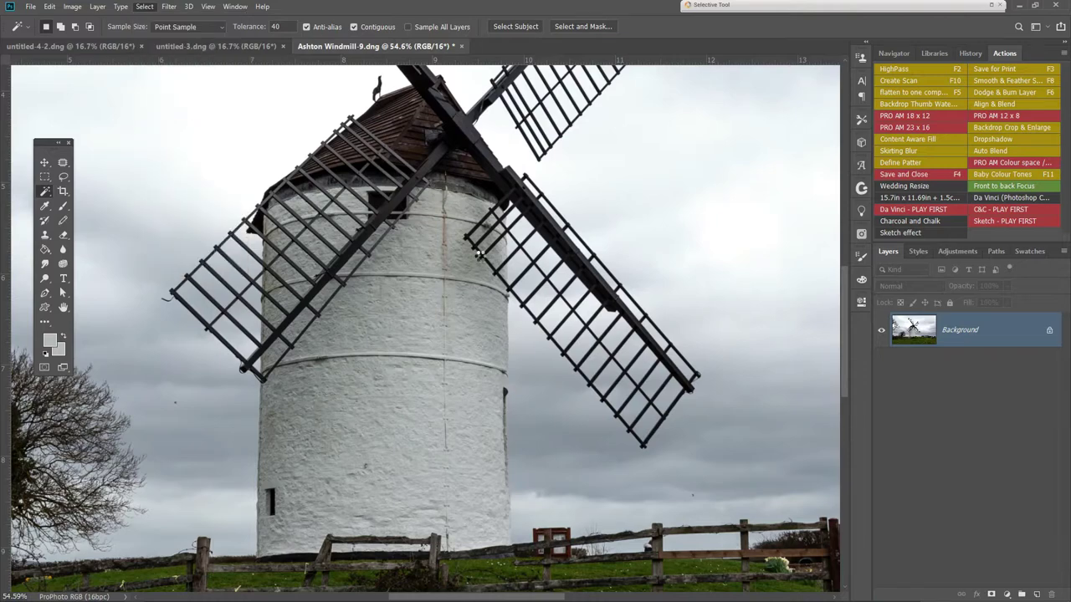
key(ctrl+minus)
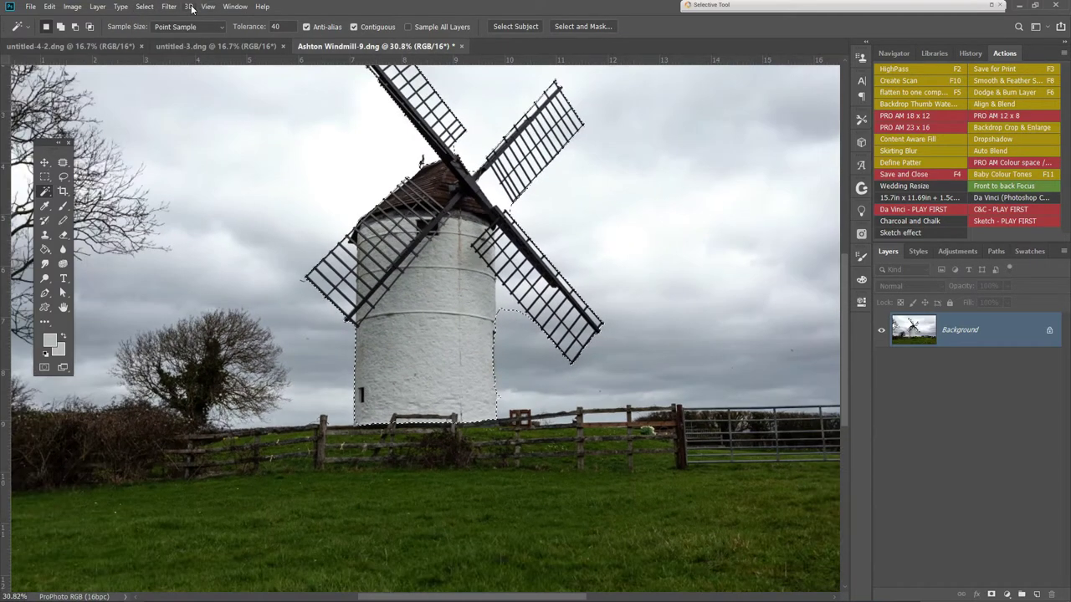
click(144, 6)
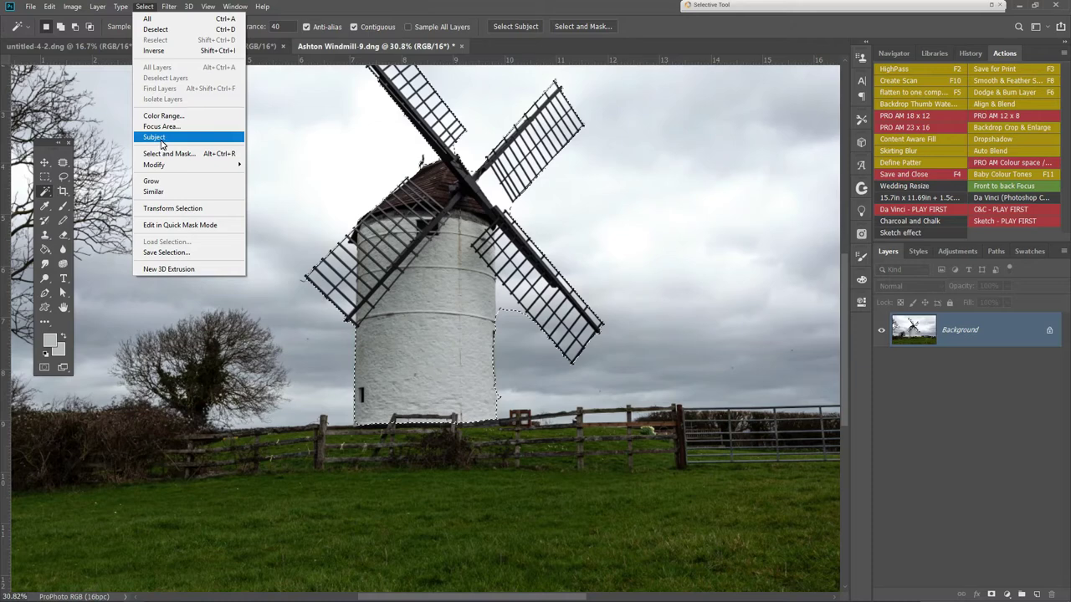
click(660, 176)
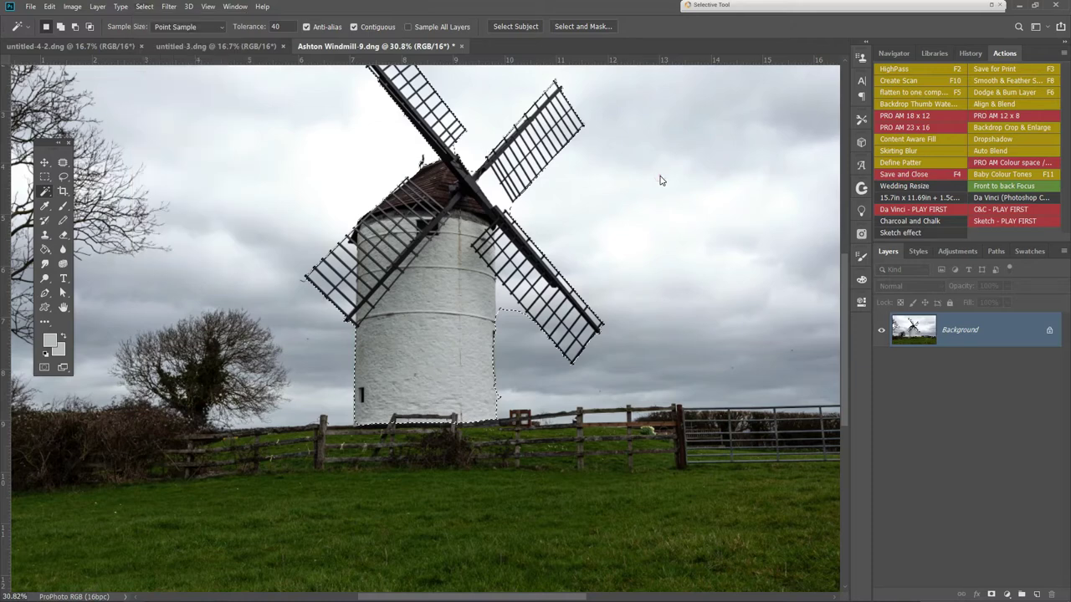
scroll(660, 175, down, 1)
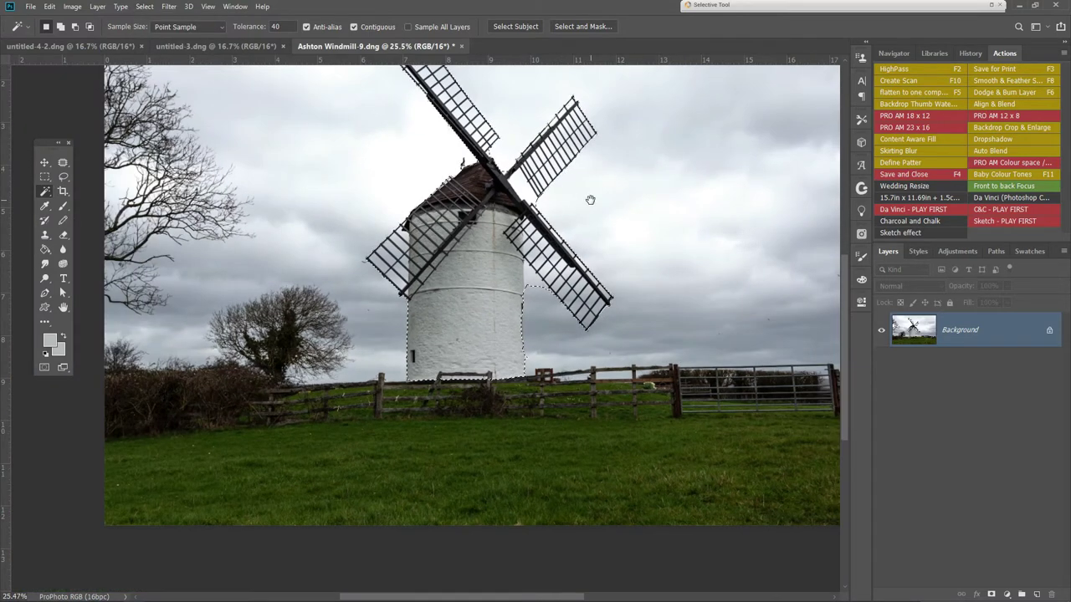
drag(588, 198, 555, 312)
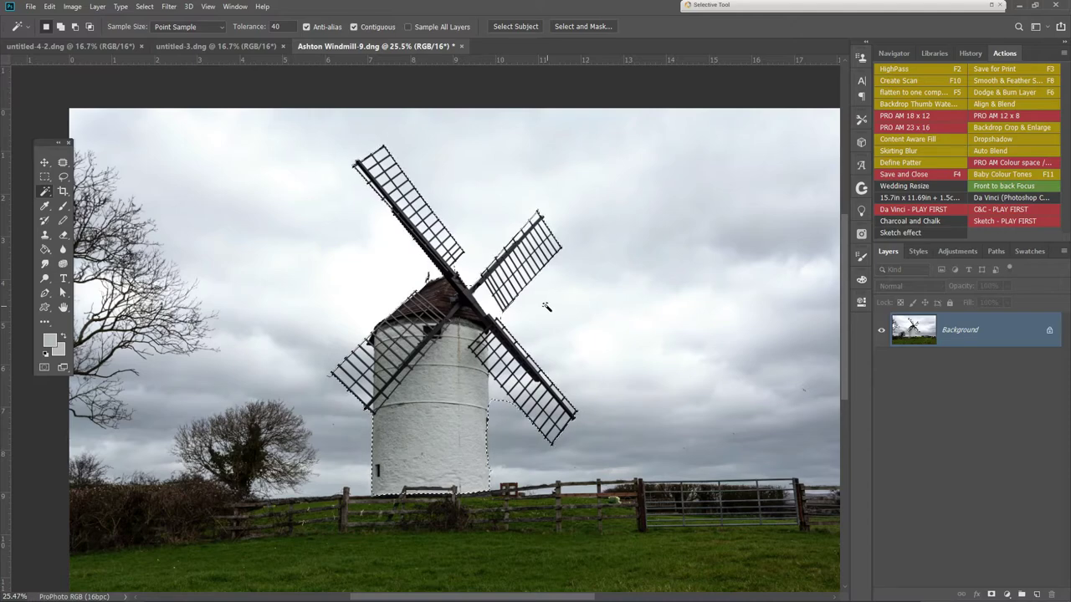
scroll(435, 240, up, 5)
scroll(435, 241, down, 2)
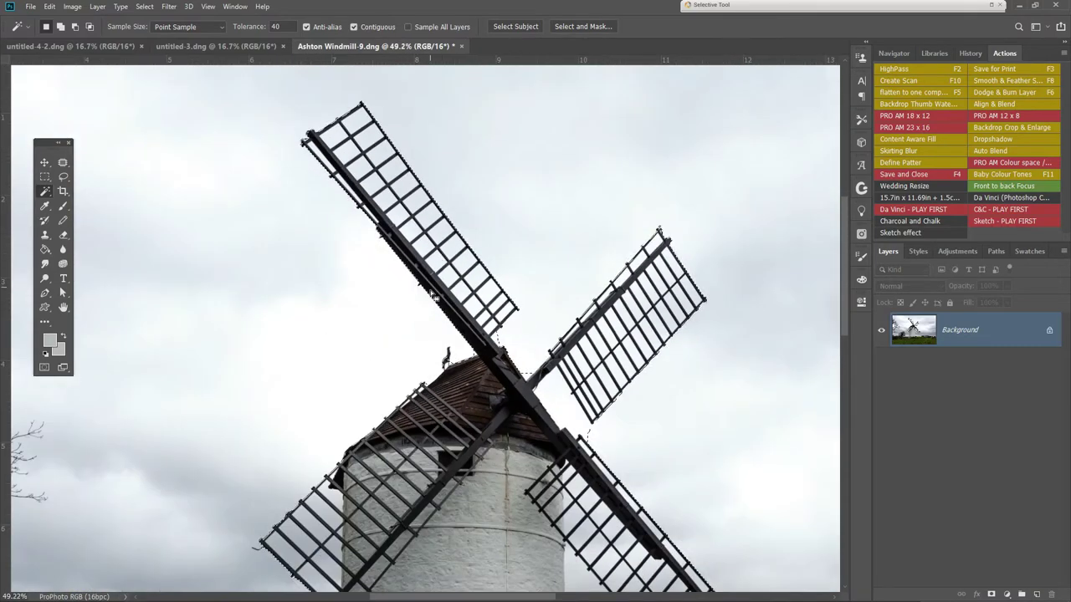
Check the windmill selection in Quick Mask, then return to normal mode with the selection kept
key(q)
scroll(542, 345, down, 2)
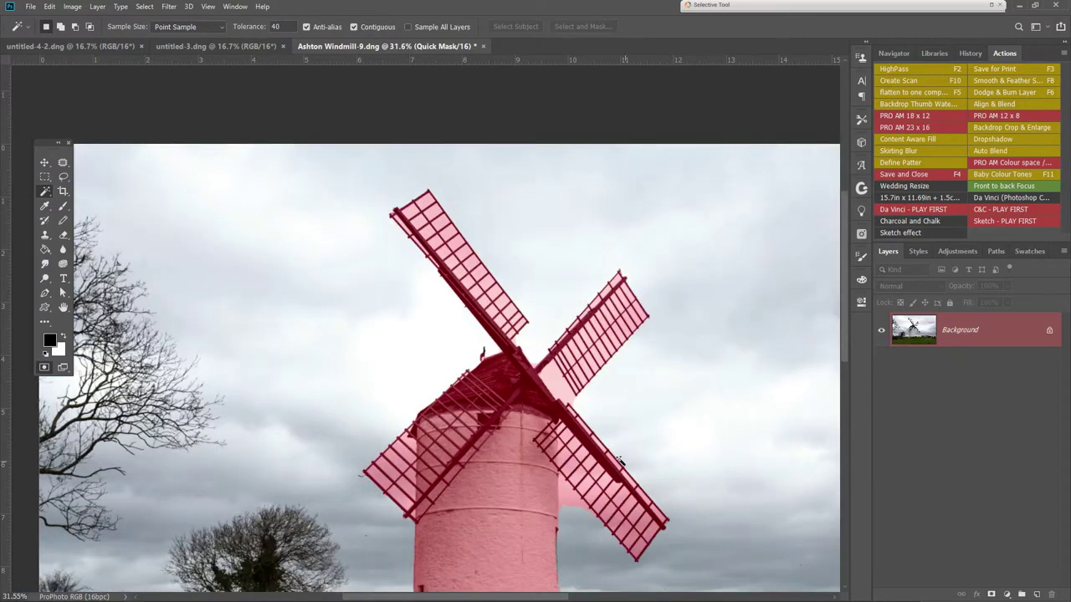
scroll(621, 461, down, 2)
scroll(418, 281, up, 3)
scroll(418, 280, up, 2)
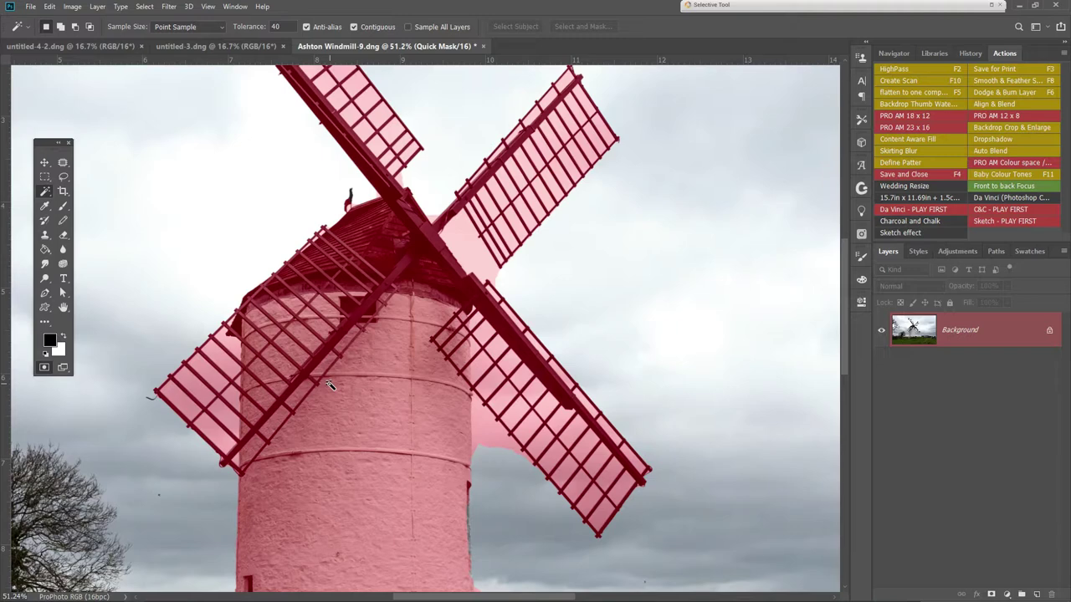
key(q)
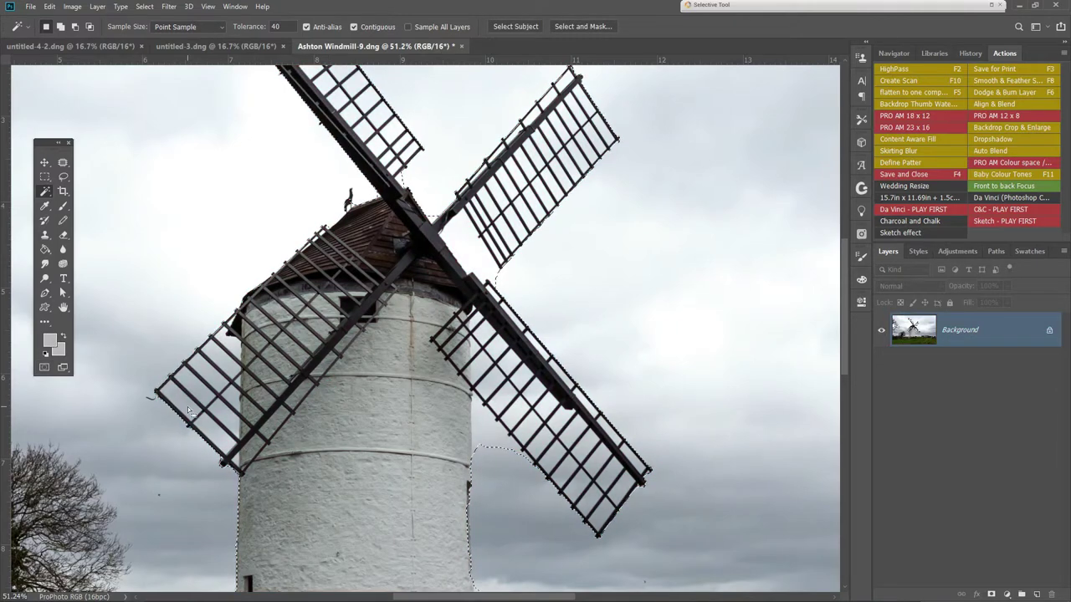
key(q)
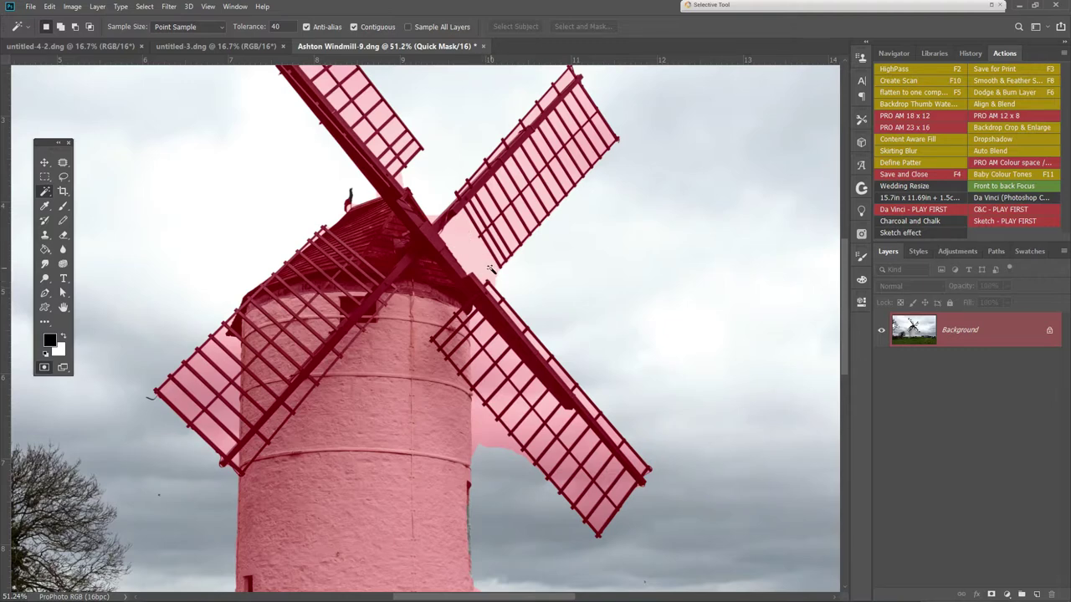
scroll(284, 393, down, 3)
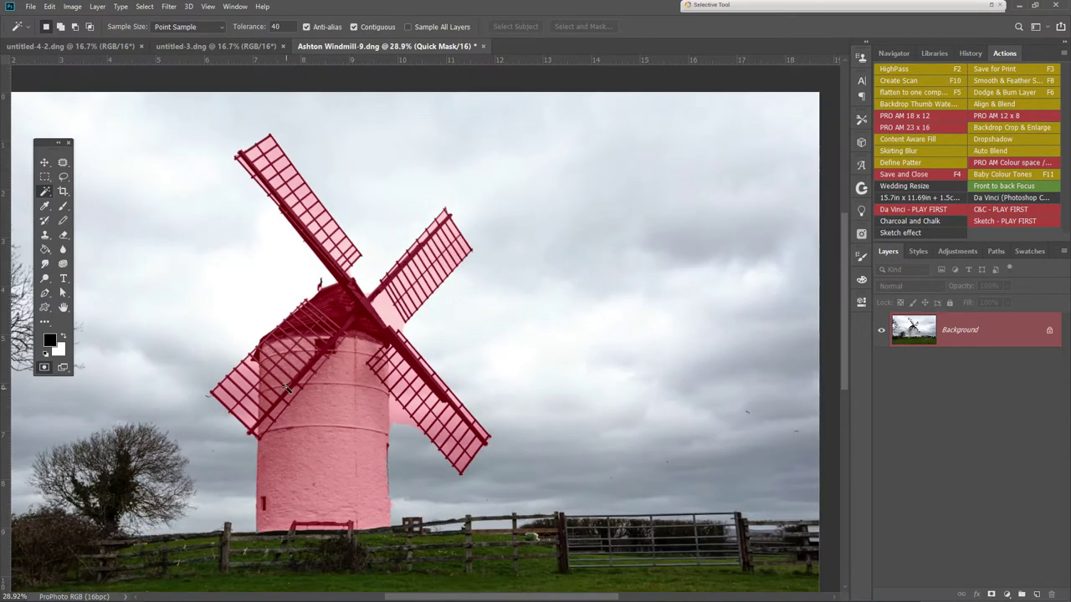
key(q)
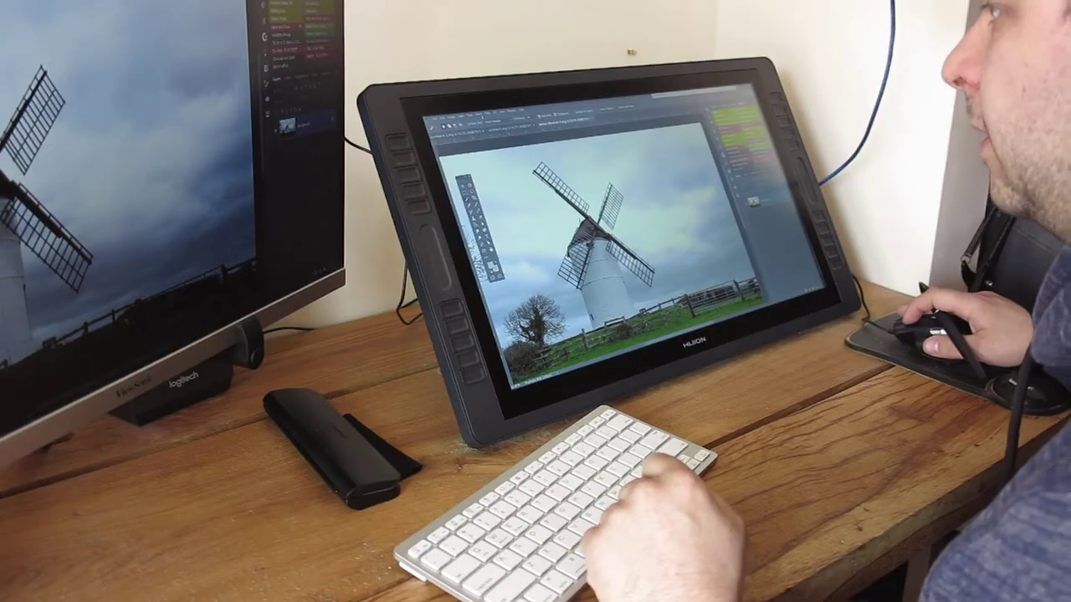
Start a Select > Focus Area selection of the windmill
click(145, 6)
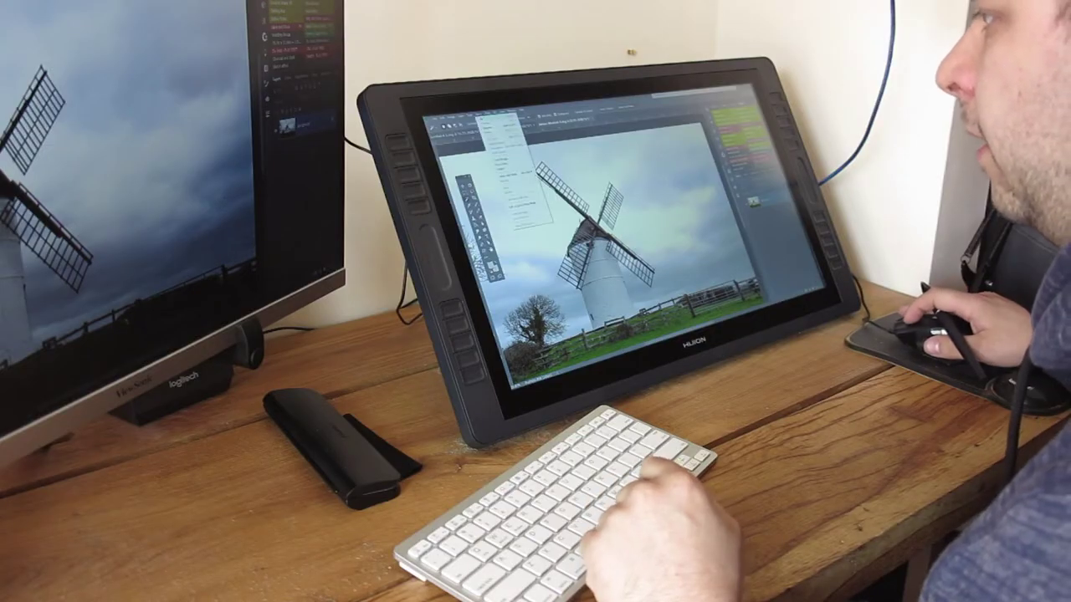
click(508, 158)
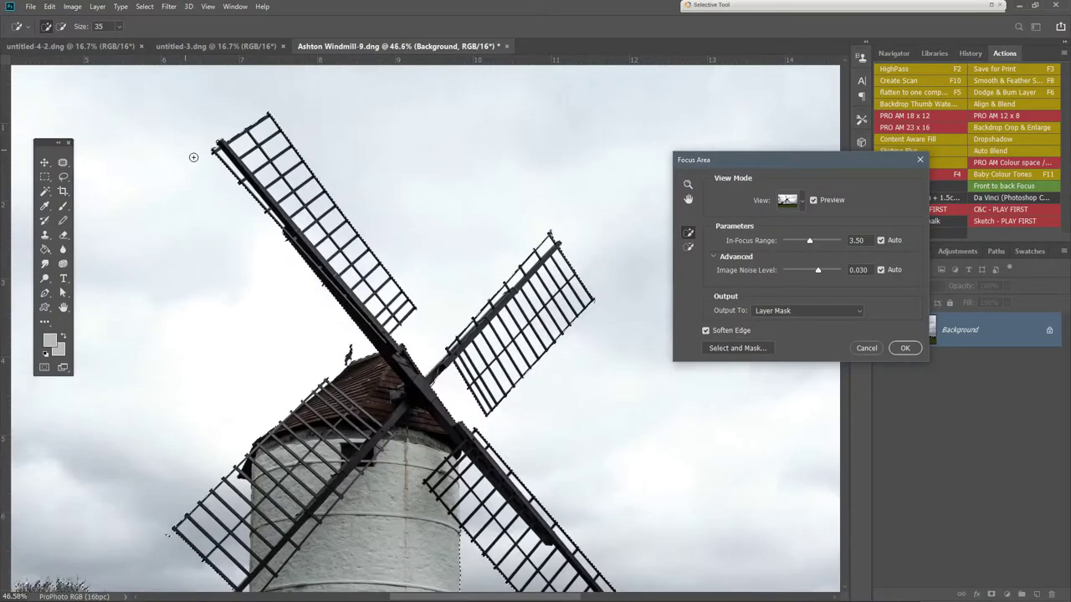
scroll(194, 157, up, 5)
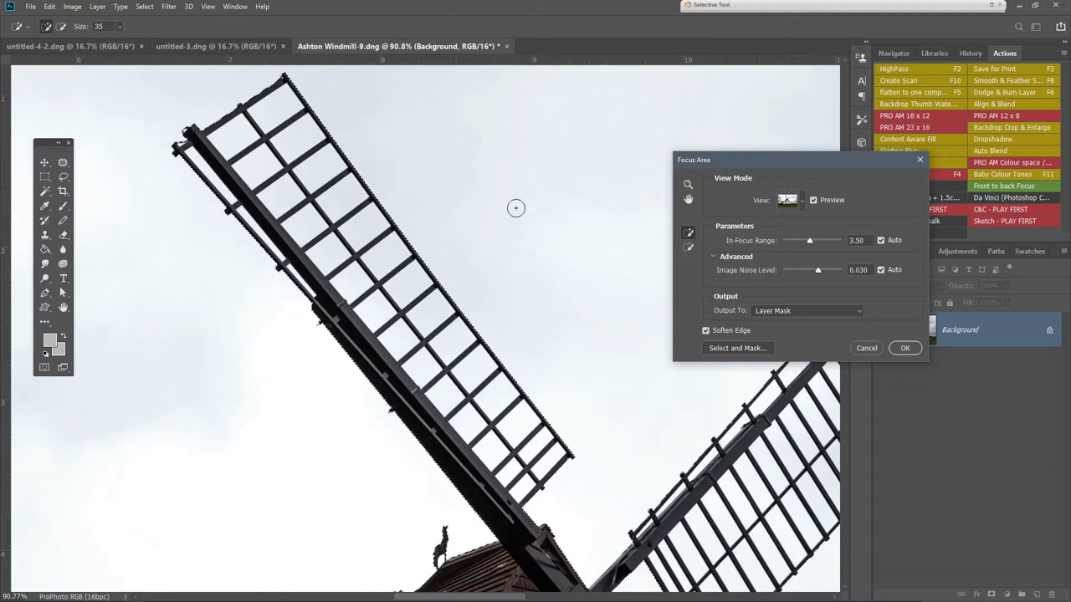
With the Focus Area Subtract brush, clean the sail, roof and tower edges, rotating the view as needed
click(688, 247)
key(bracketleft)
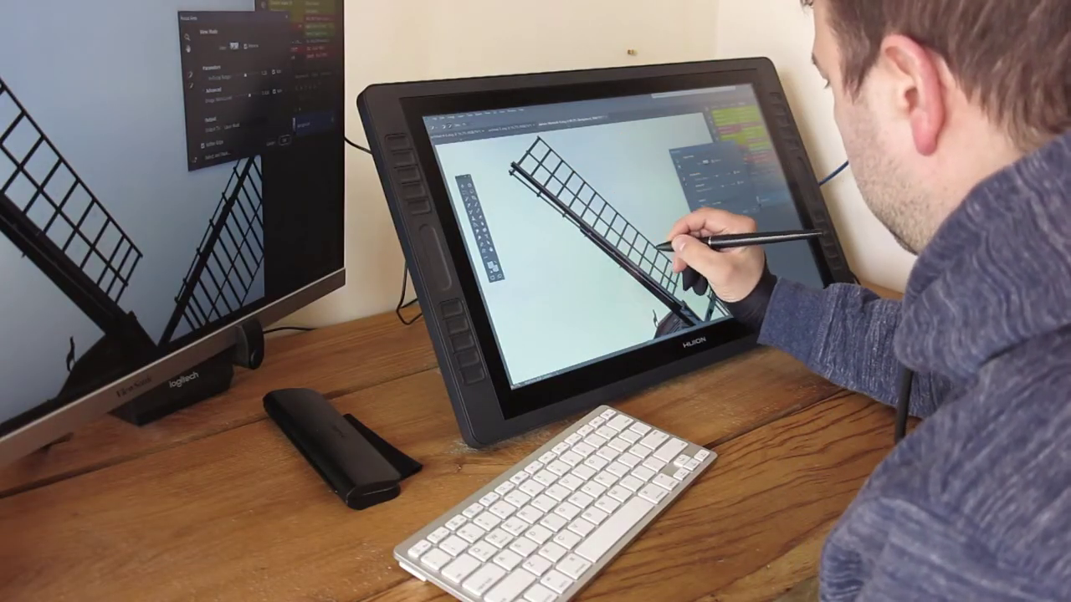
key(r)
drag(676, 280, 609, 314)
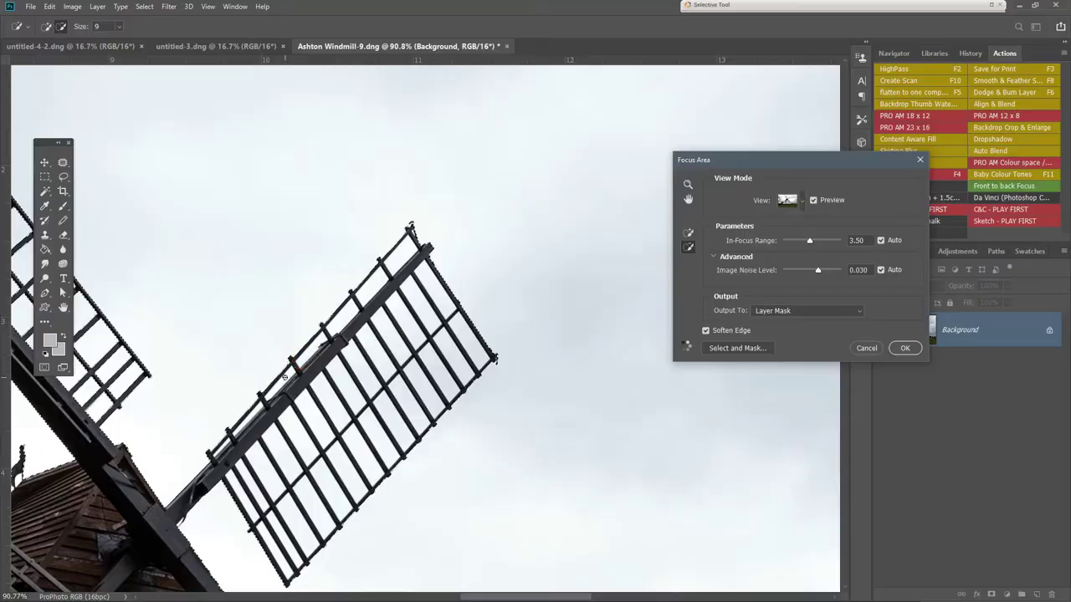
scroll(224, 342, up, 5)
scroll(224, 343, down, 5)
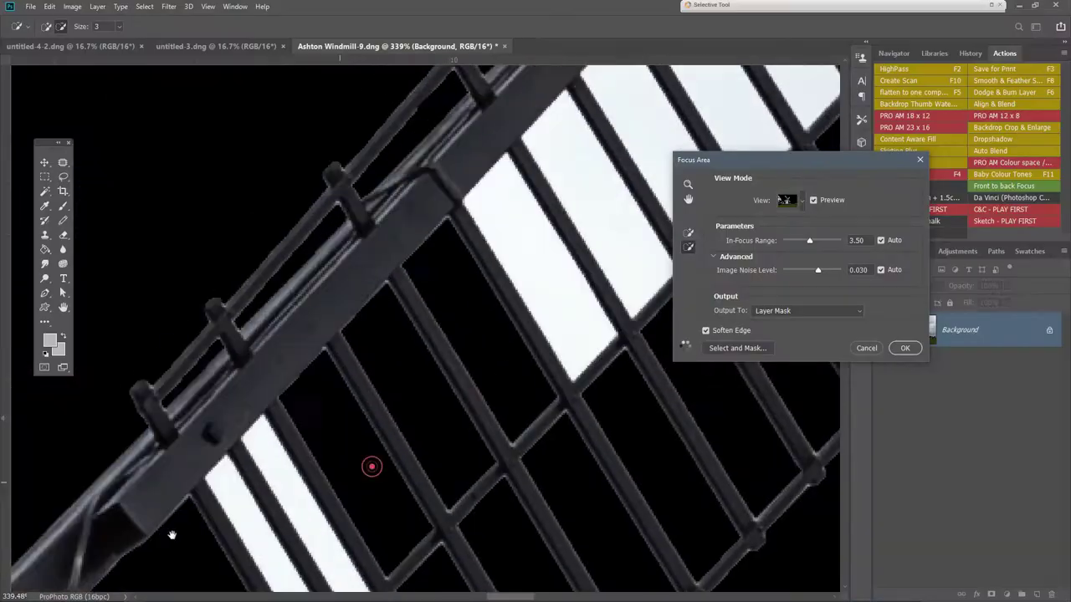
scroll(372, 465, down, 3)
key(bracketright)
key(bracketright)
key(bracketright)
mouse_move(422, 237)
mouse_down()
mouse_move(351, 393)
mouse_move(308, 422)
mouse_up()
key(bracketleft)
key(bracketleft)
key(bracketleft)
key(bracketleft)
key(bracketleft)
scroll(459, 291, down, 1)
drag(458, 291, 481, 261)
scroll(480, 261, down, 1)
key(bracketright)
key(bracketright)
key(bracketright)
key(bracketright)
key(bracketright)
key(bracketright)
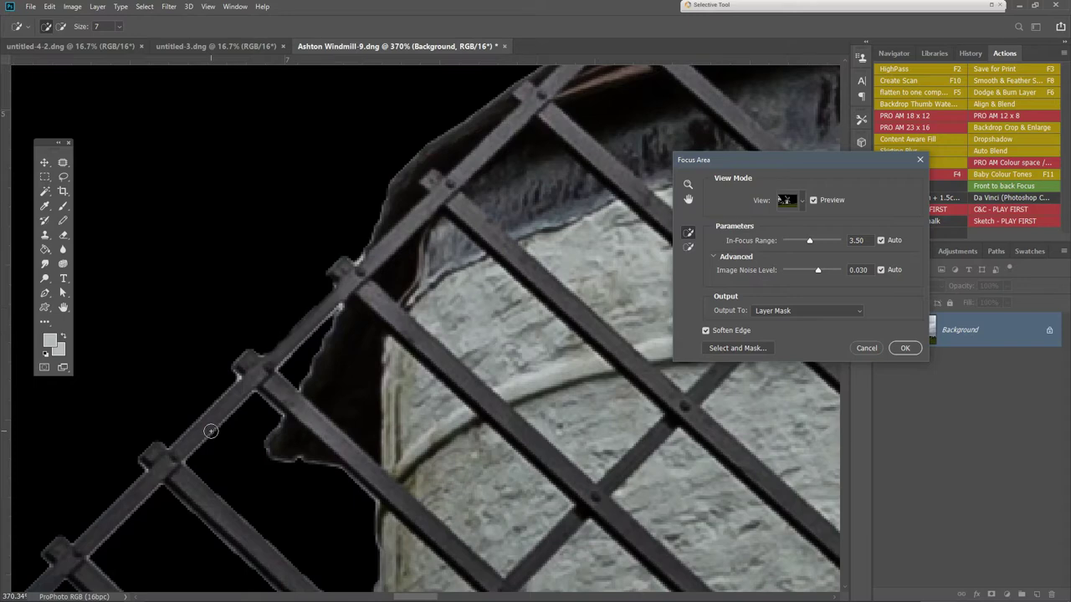
Inspect the Focus Area preview and output the result as a Layer Mask
scroll(424, 437, down, 2)
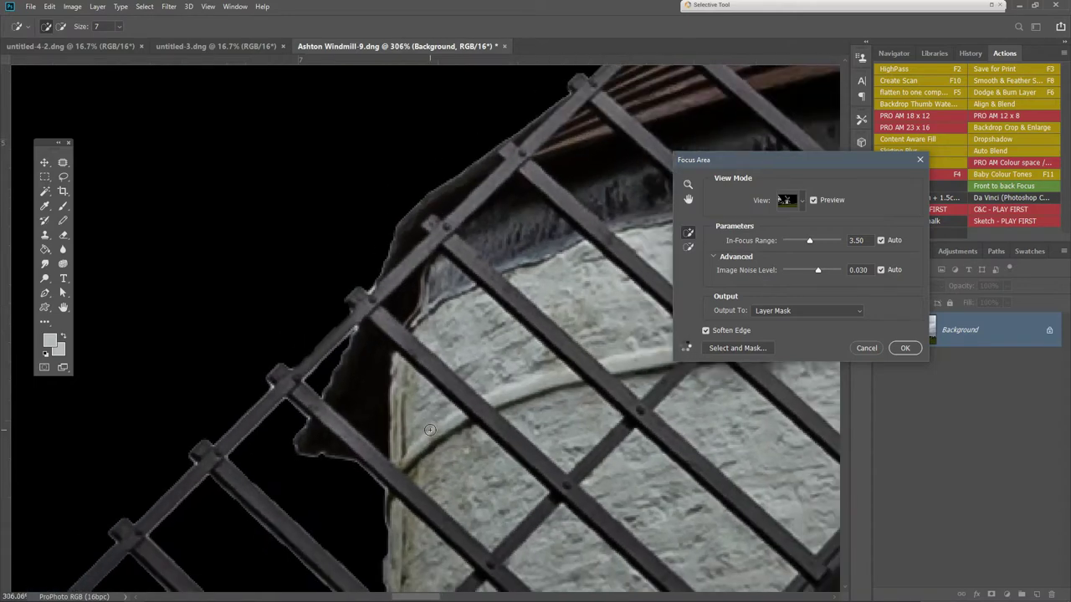
scroll(430, 426, up, 2)
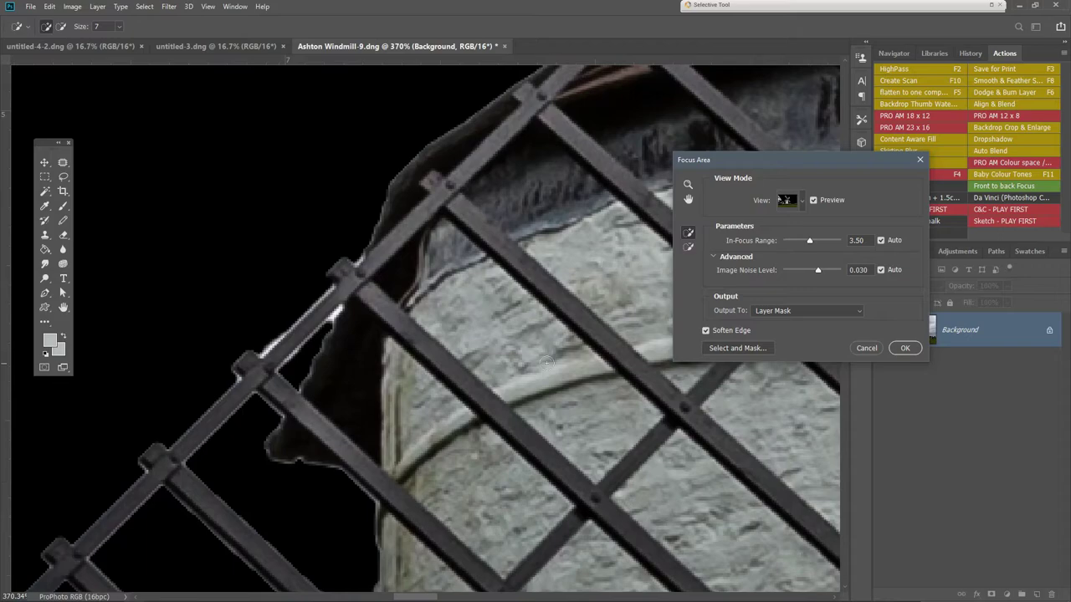
scroll(525, 361, down, 15)
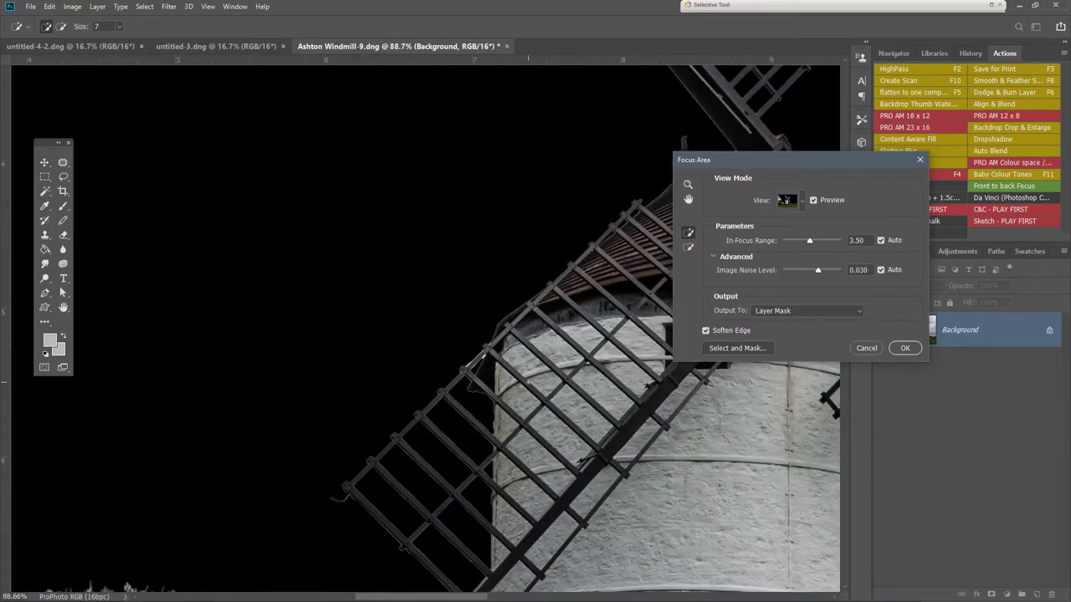
scroll(520, 389, up, 5)
scroll(521, 389, down, 6)
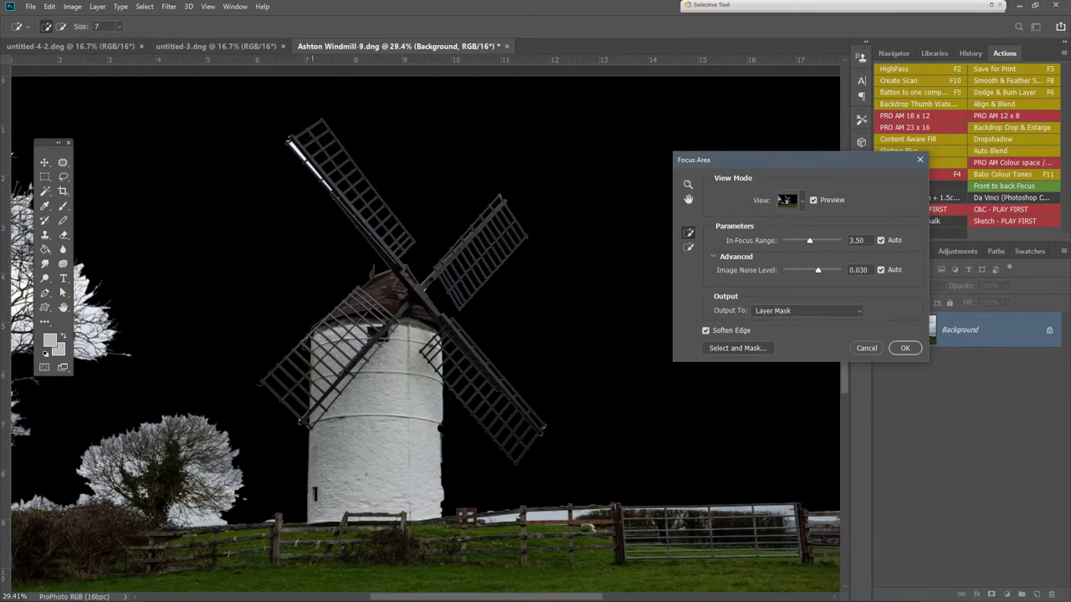
scroll(193, 148, up, 7)
scroll(403, 392, down, 5)
scroll(348, 242, up, 6)
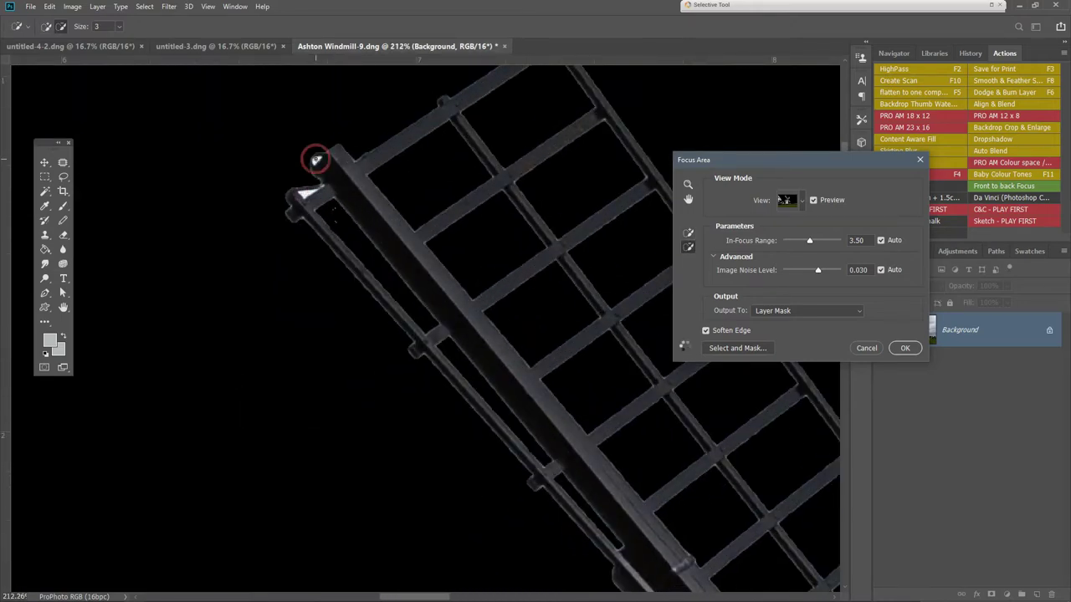
scroll(318, 159, up, 1)
scroll(317, 159, down, 8)
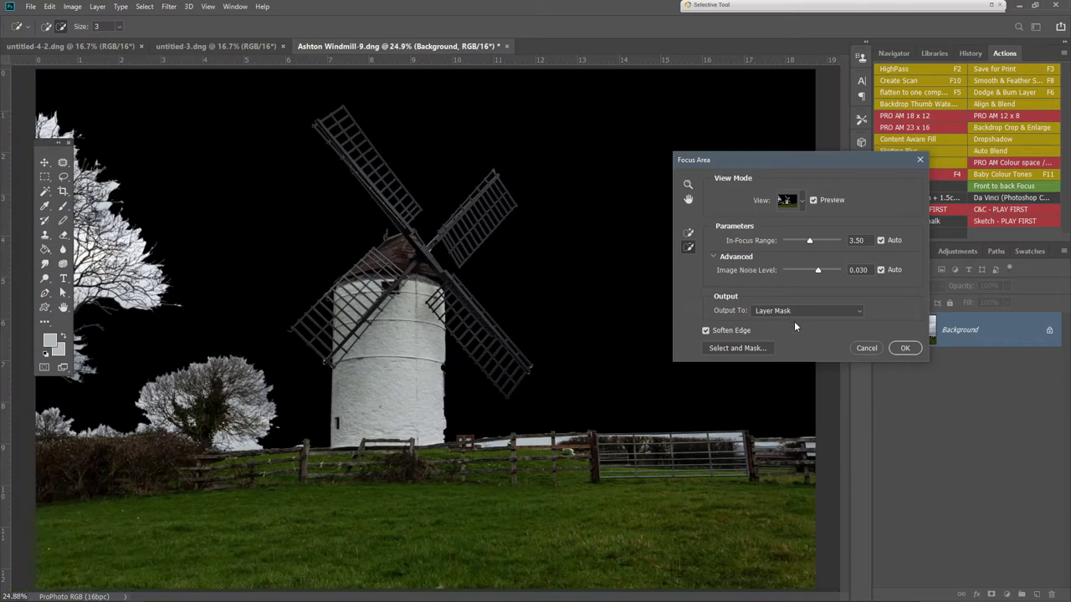
click(904, 348)
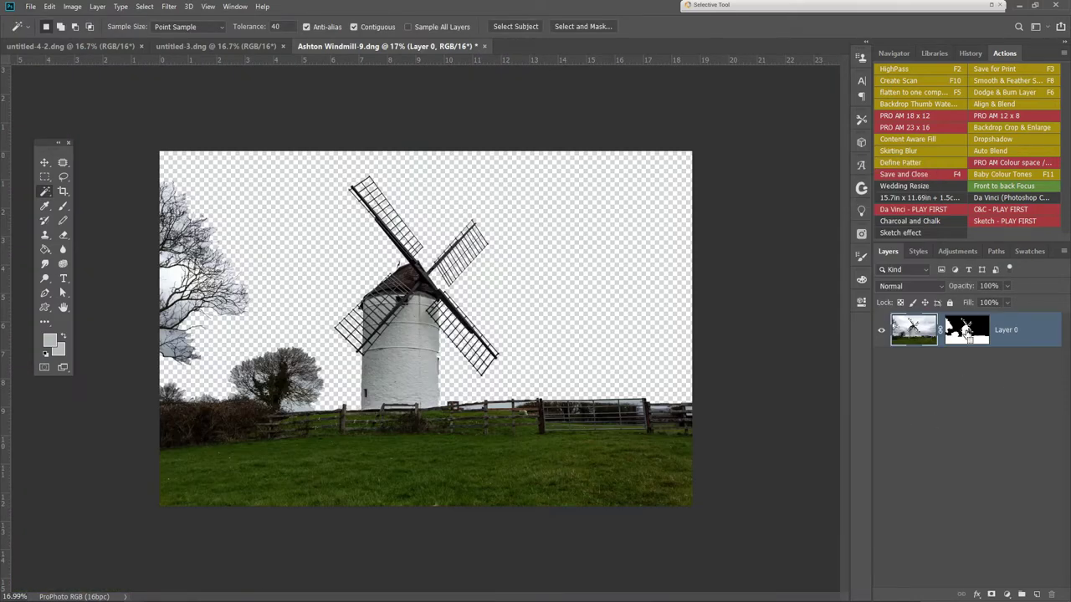
Display the windmill layer's mask by itself on the canvas
alt+click(967, 330)
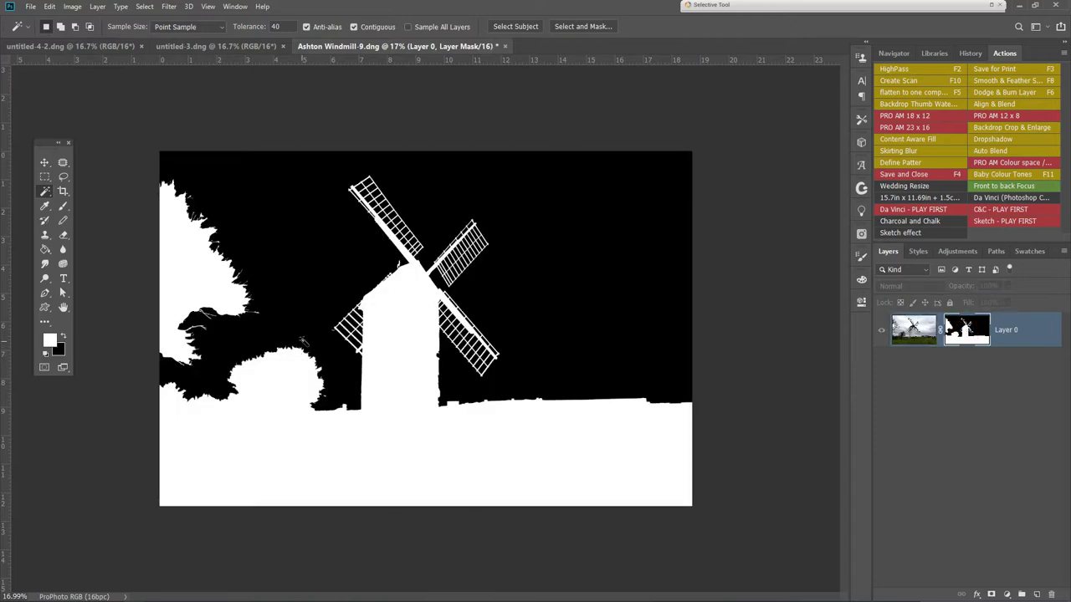
scroll(305, 341, up, 2)
scroll(282, 325, down, 3)
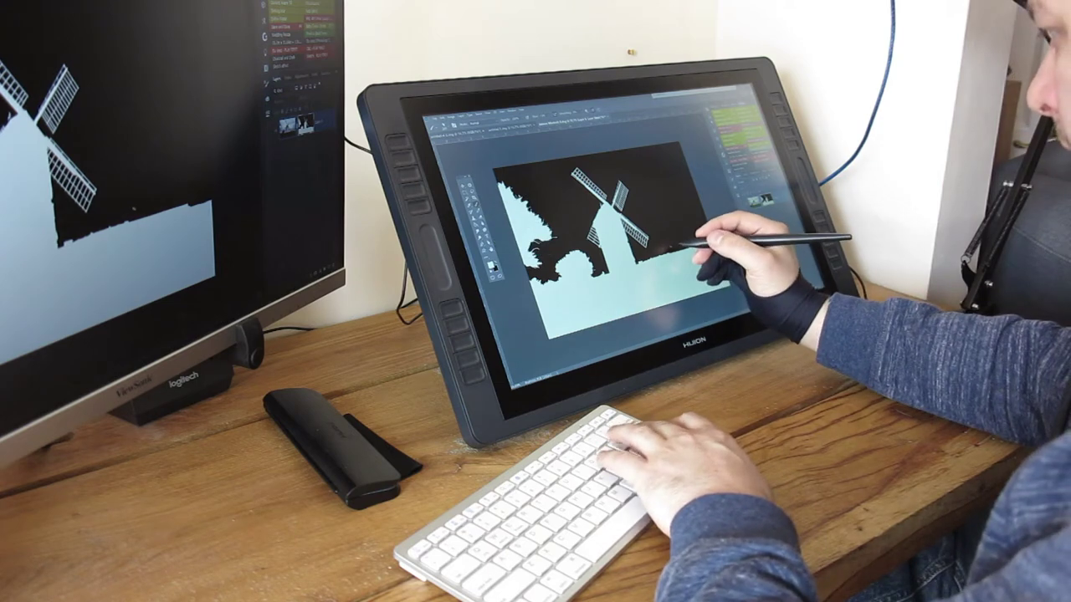
Pick a soft round brush and set its hardness, masking part of the right horizon
click(456, 123)
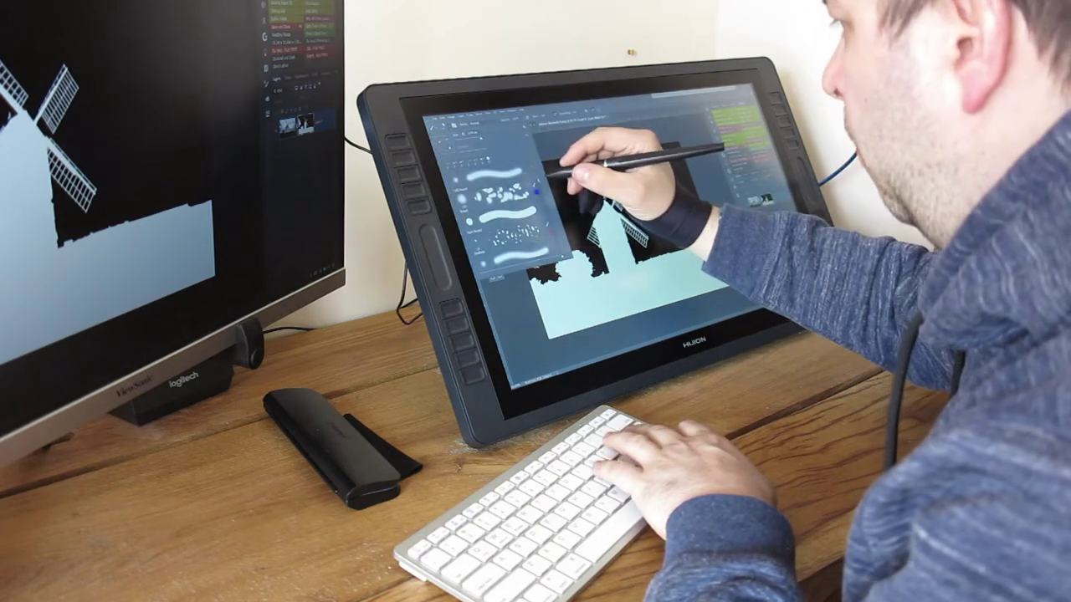
double_click(514, 173)
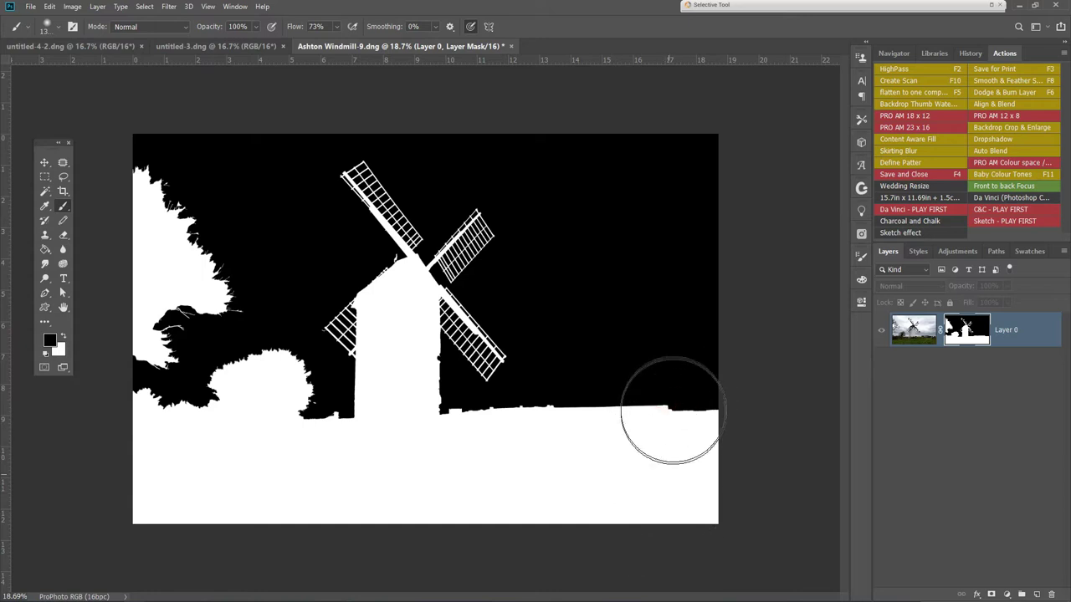
click(663, 436)
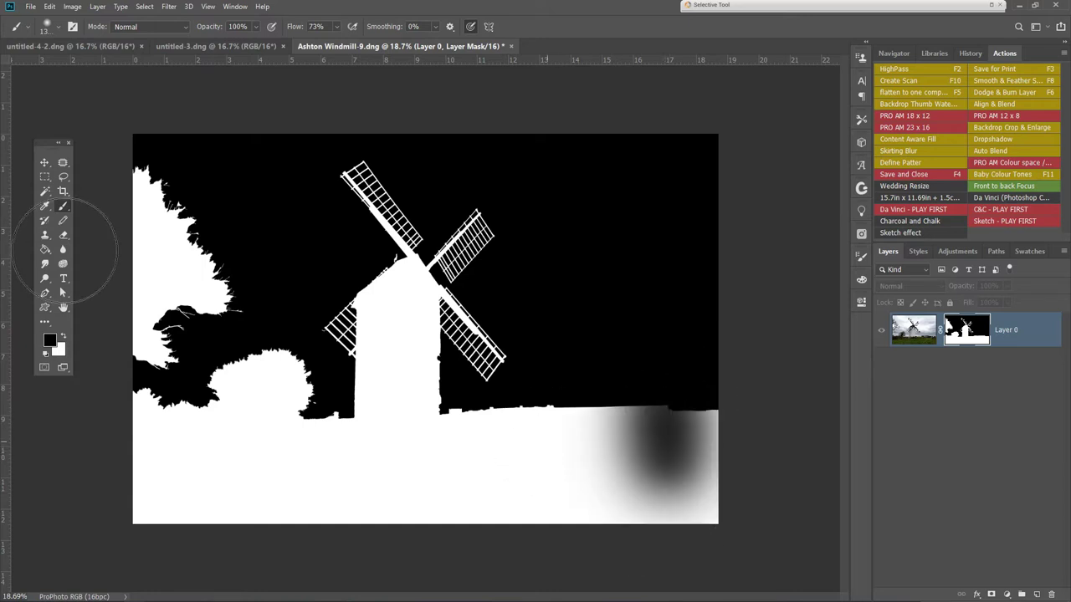
click(56, 27)
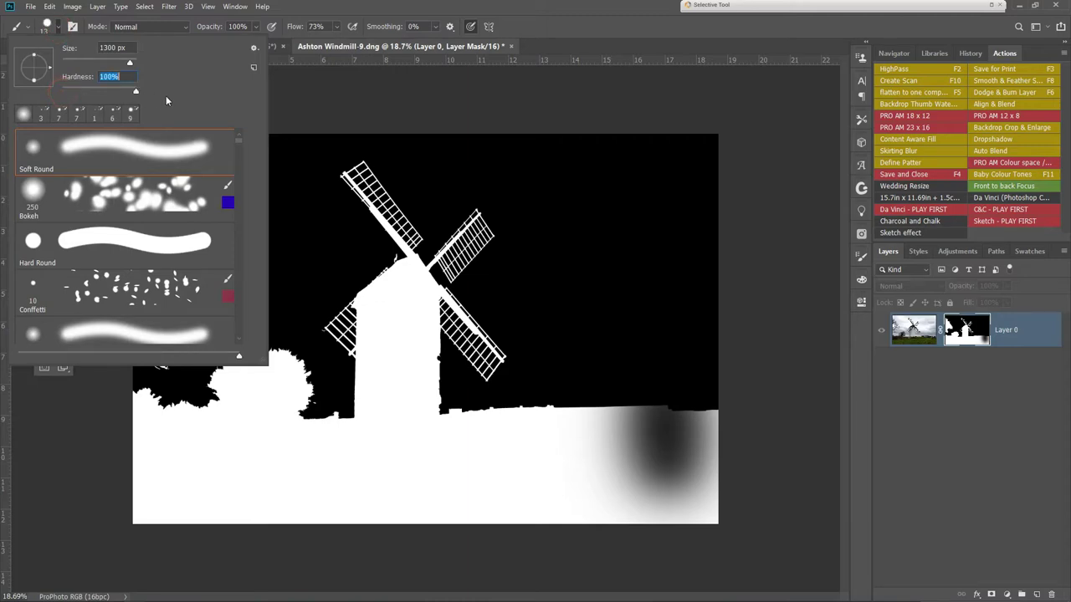
click(645, 443)
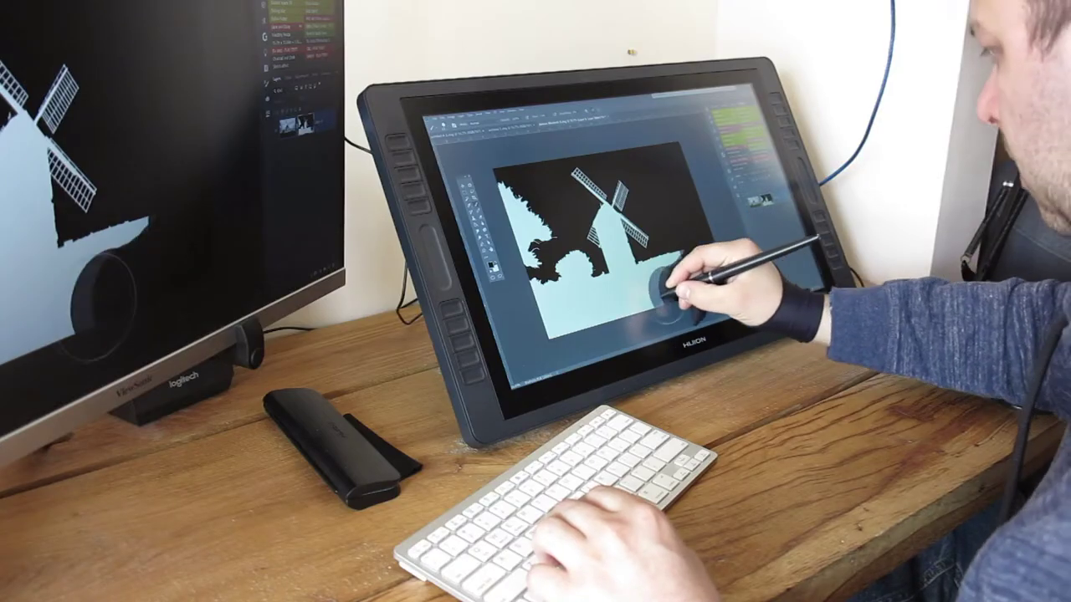
Paint black over the lower-right hill and the ground around the windmill base, then show the cut-out
drag(670, 289, 688, 249)
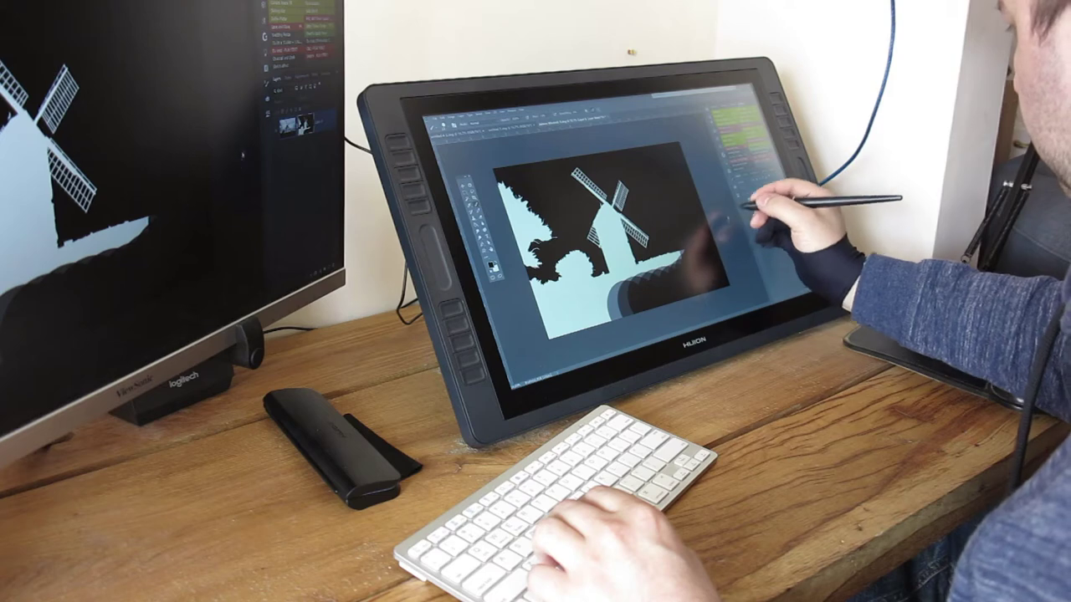
click(737, 211)
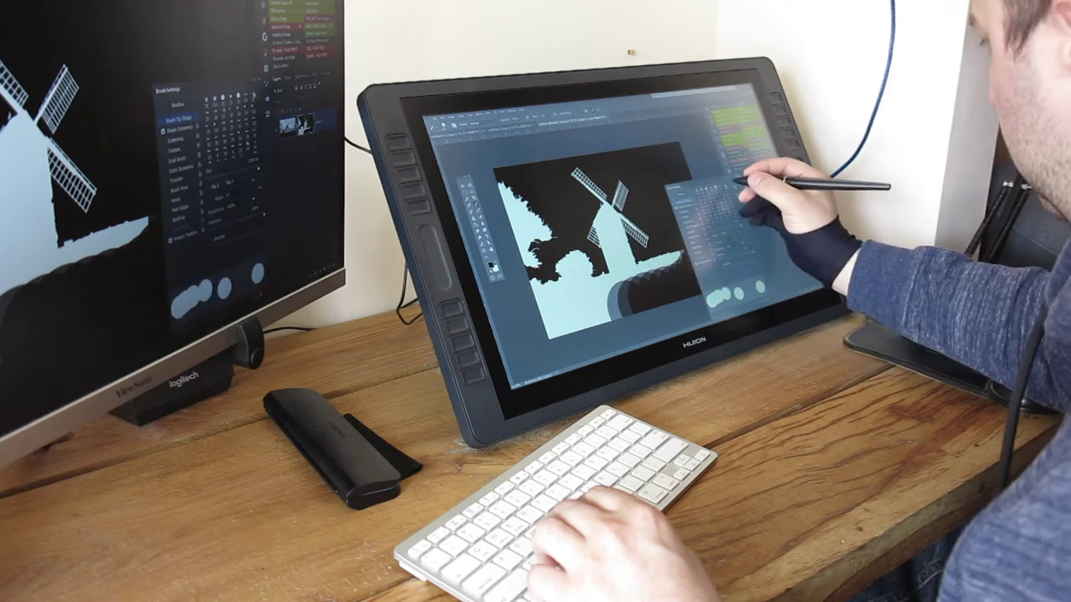
click(736, 175)
mouse_move(644, 299)
mouse_down()
mouse_move(542, 321)
mouse_move(642, 309)
mouse_move(586, 292)
mouse_up()
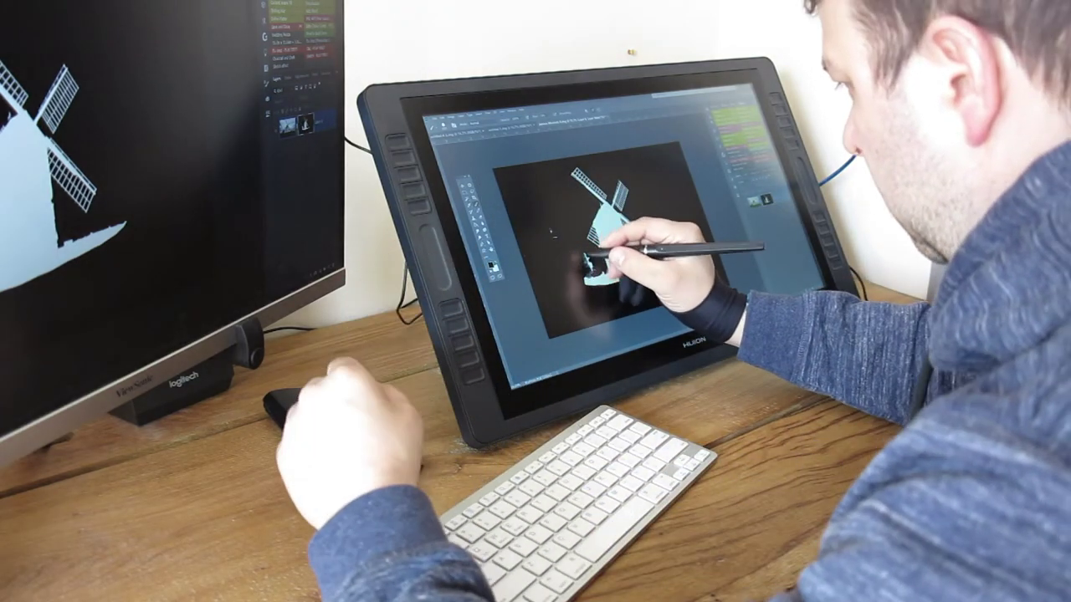
drag(591, 266, 586, 280)
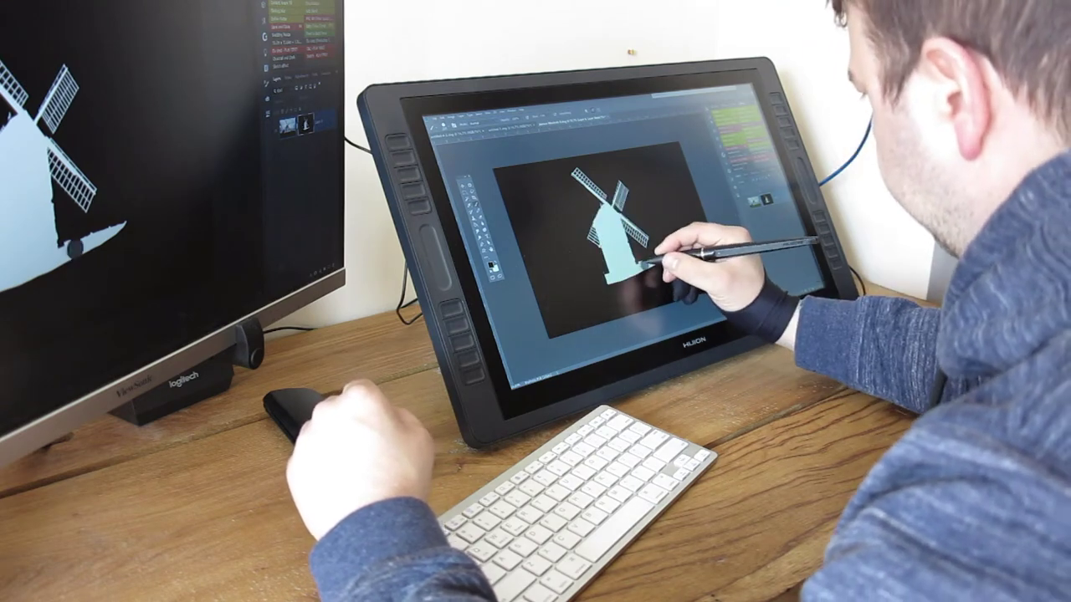
mouse_move(645, 262)
mouse_down()
mouse_move(674, 251)
mouse_move(664, 268)
mouse_up()
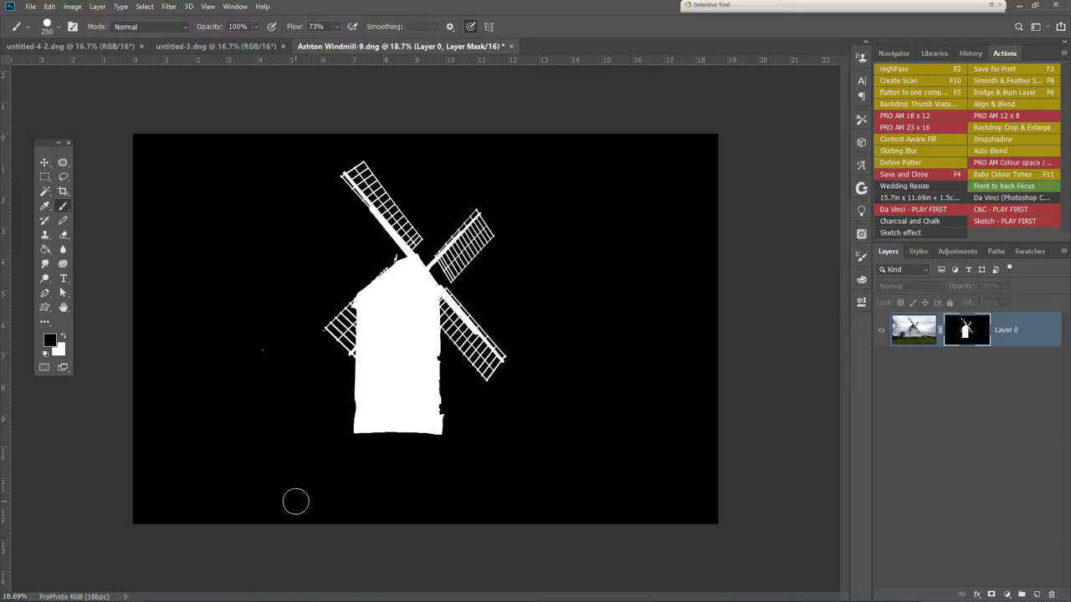
click(911, 329)
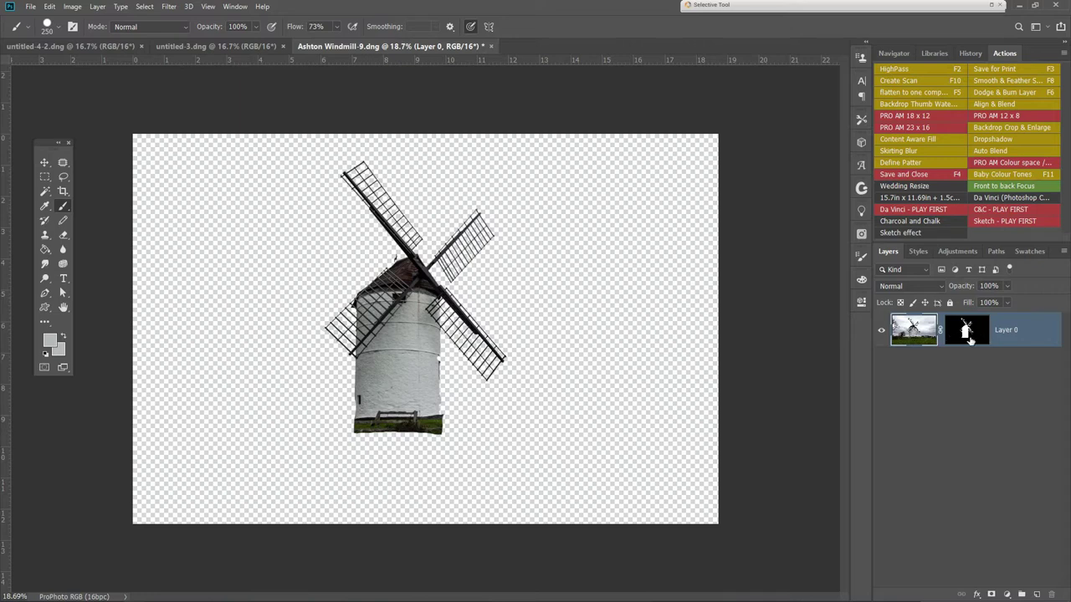
Compare the mask with the cut-out windmill and zoom in on the tower base
alt+click(966, 331)
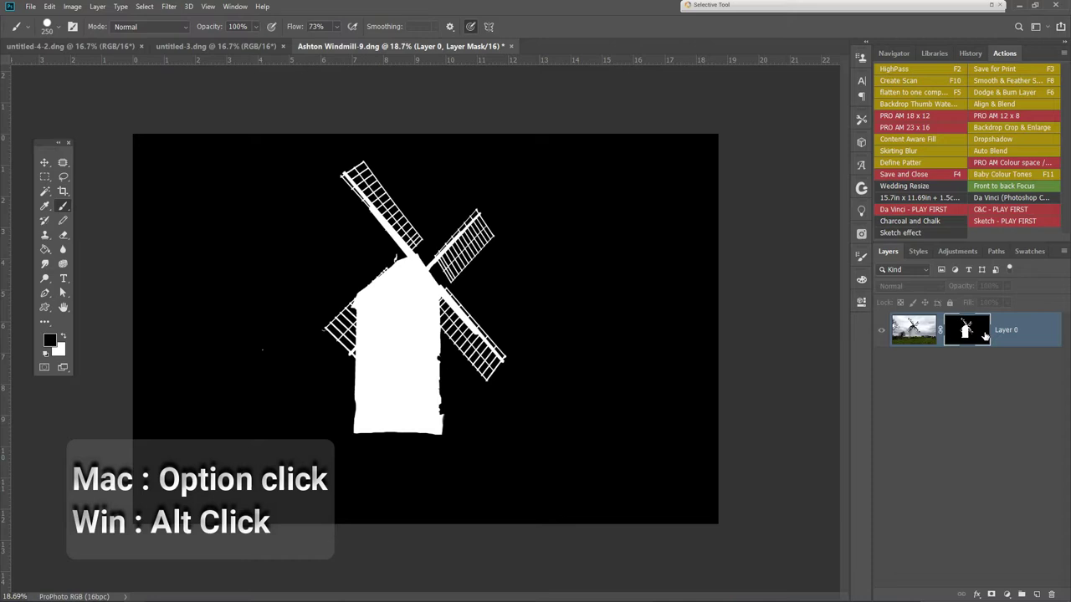
click(915, 339)
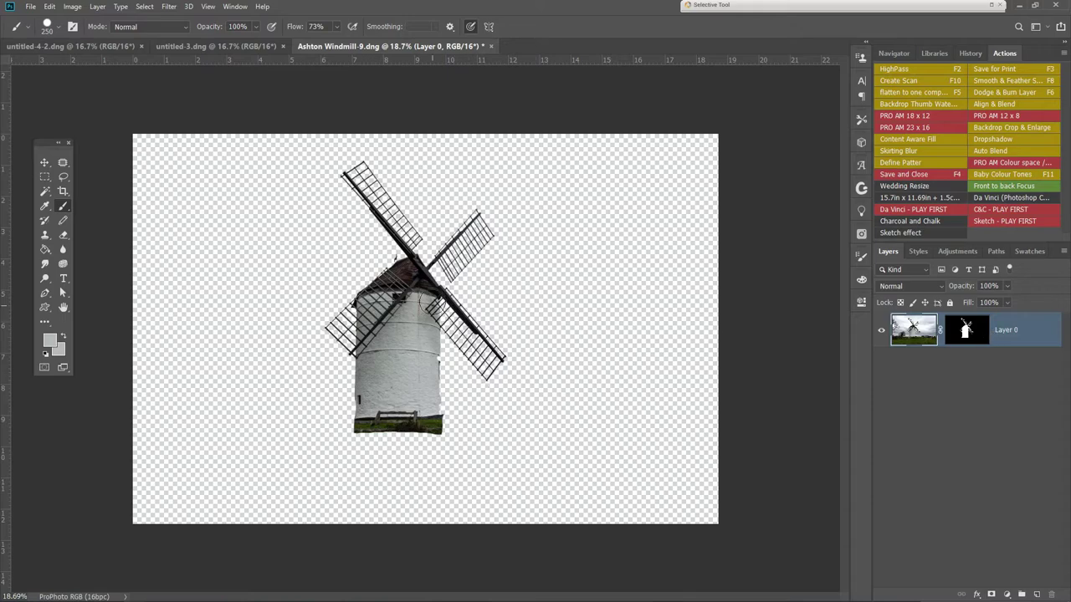
scroll(430, 310, up, 5)
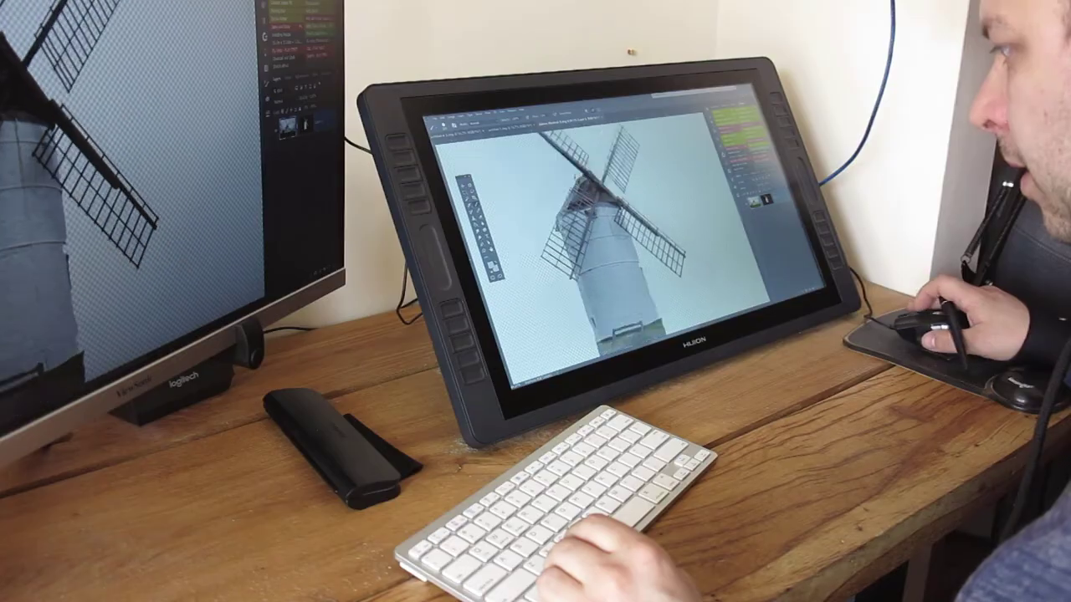
scroll(602, 234, up, 5)
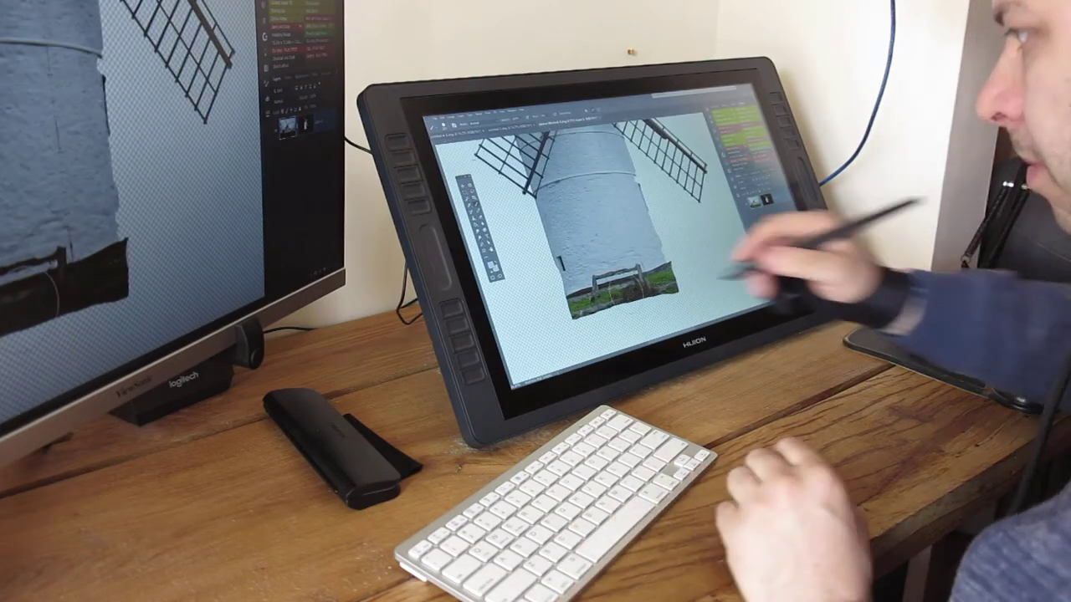
Select the grass strip below the tower, hide it in the mask, and deselect
mouse_move(561, 263)
mouse_down()
mouse_move(586, 299)
mouse_move(569, 294)
mouse_move(574, 307)
mouse_move(694, 282)
mouse_up()
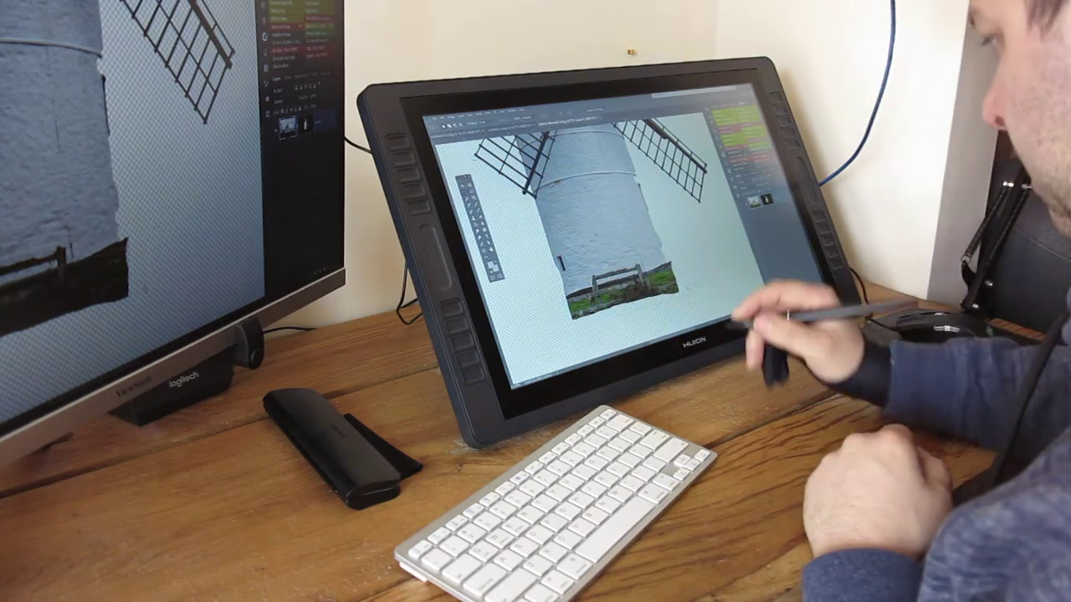
drag(679, 311, 660, 327)
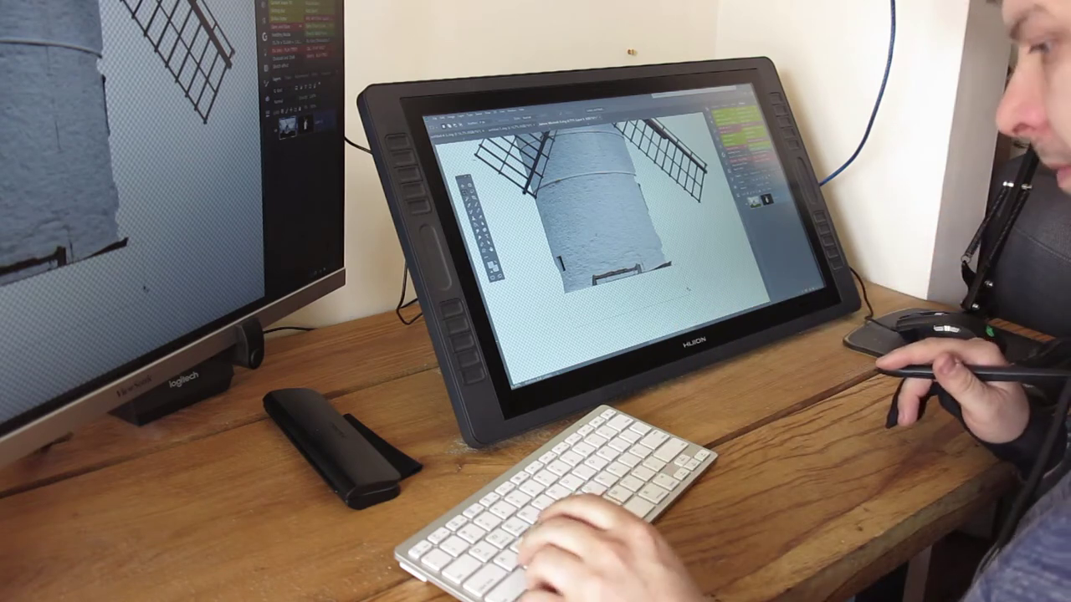
key(super+d)
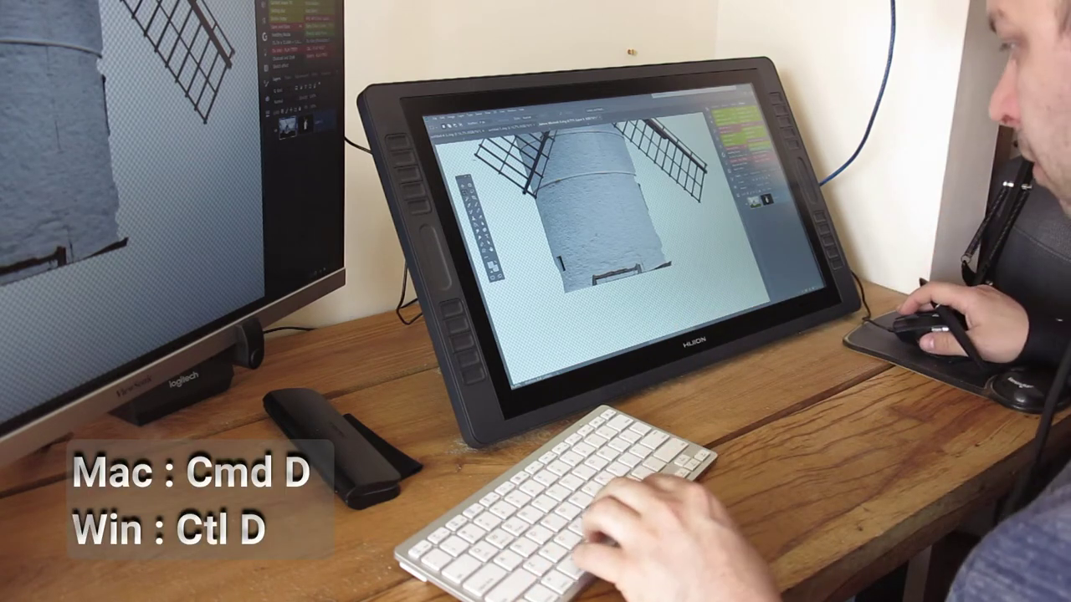
scroll(649, 221, up, 2)
scroll(649, 222, up, 2)
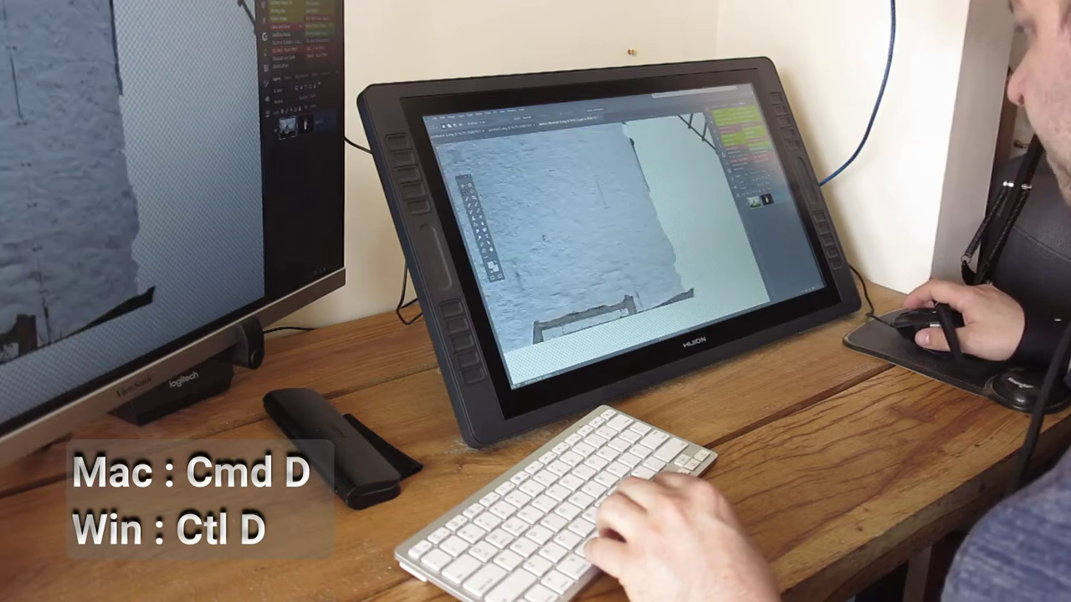
scroll(649, 222, up, 3)
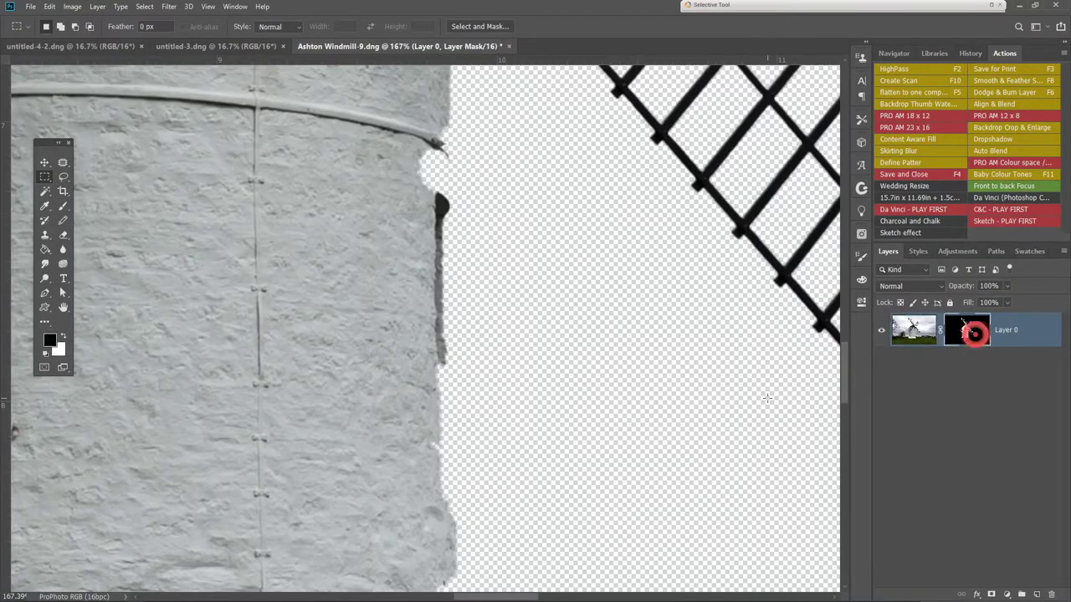
With a small brush, paint out the dark fringe along the tower edge, checking the sail lattice and base
click(64, 209)
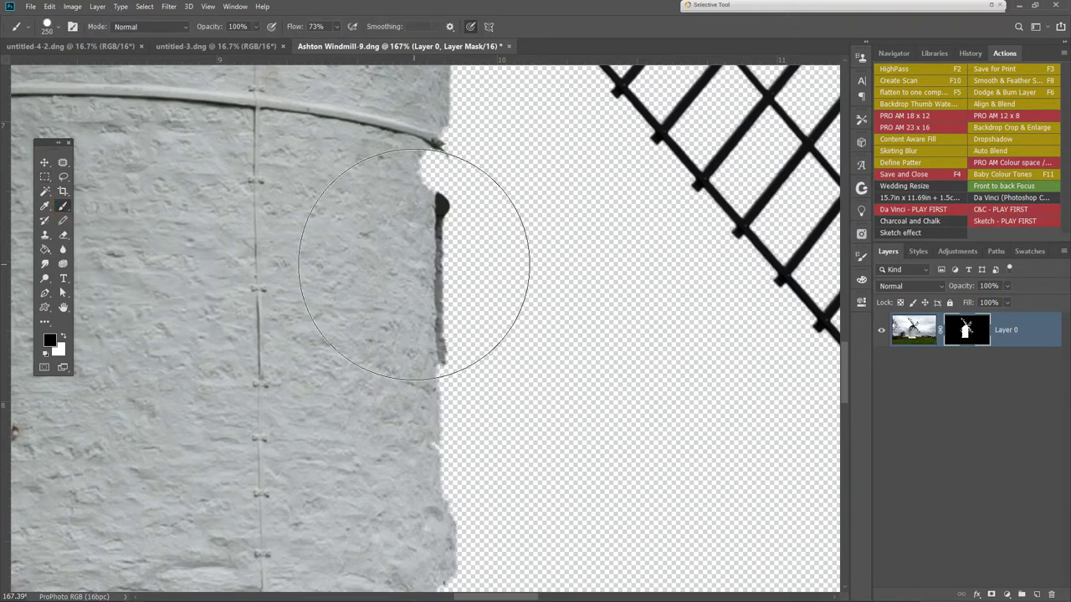
key(bracketright)
key(bracketright)
key(bracketright)
key(bracketleft)
key(bracketleft)
key(bracketleft)
key(bracketleft)
key(bracketleft)
key(bracketleft)
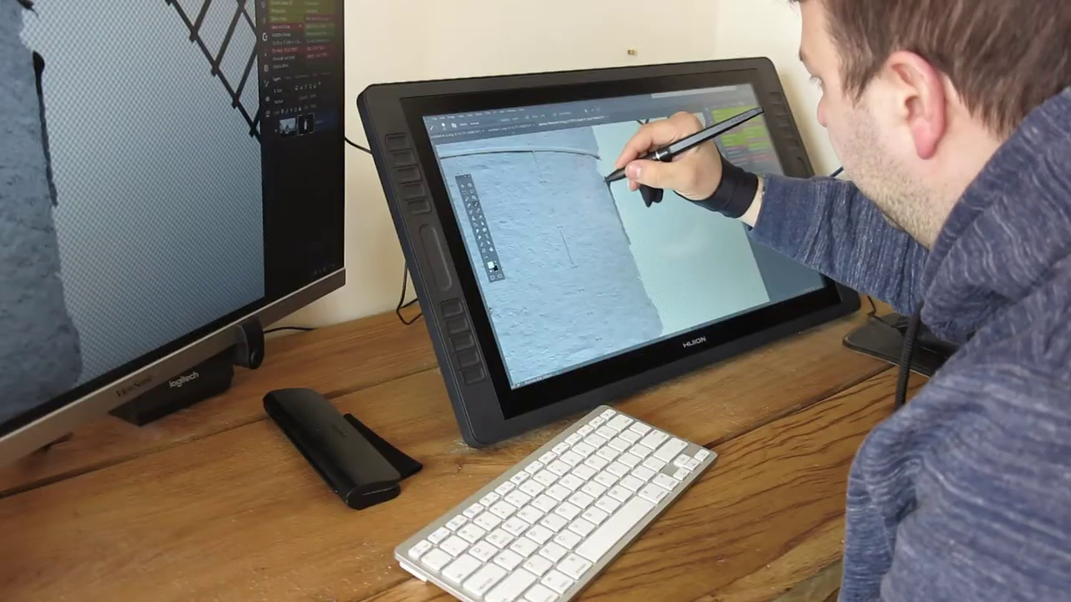
mouse_move(608, 164)
mouse_down()
mouse_move(650, 289)
mouse_move(675, 306)
mouse_up()
drag(674, 267, 633, 242)
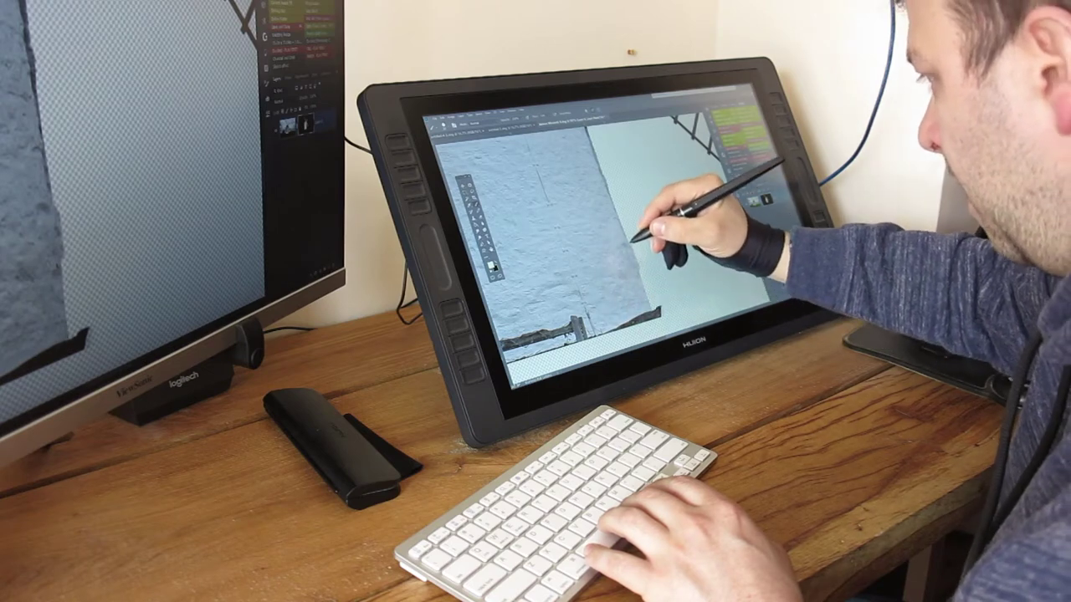
drag(605, 148, 629, 228)
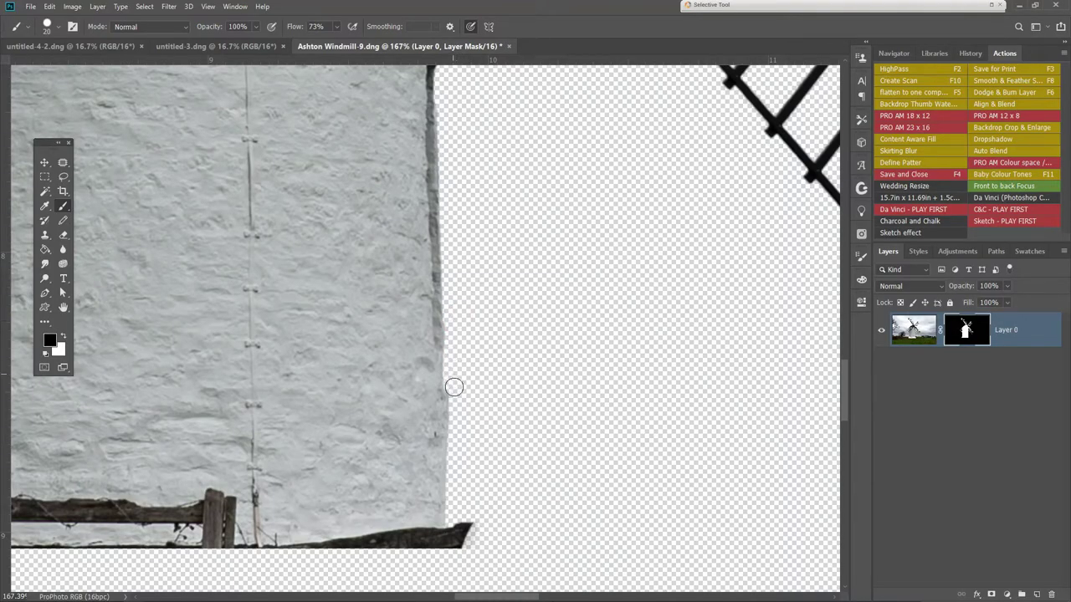
mouse_move(536, 364)
mouse_down()
mouse_move(488, 280)
mouse_move(495, 496)
mouse_move(502, 382)
mouse_move(503, 463)
mouse_move(502, 389)
mouse_move(500, 401)
mouse_up()
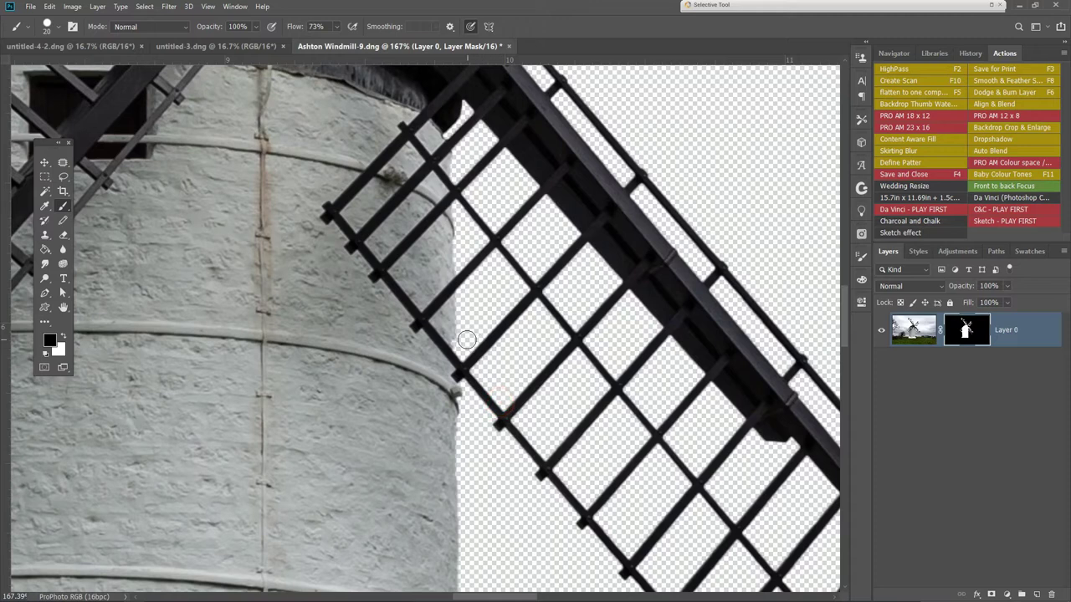
scroll(496, 321, up, 3)
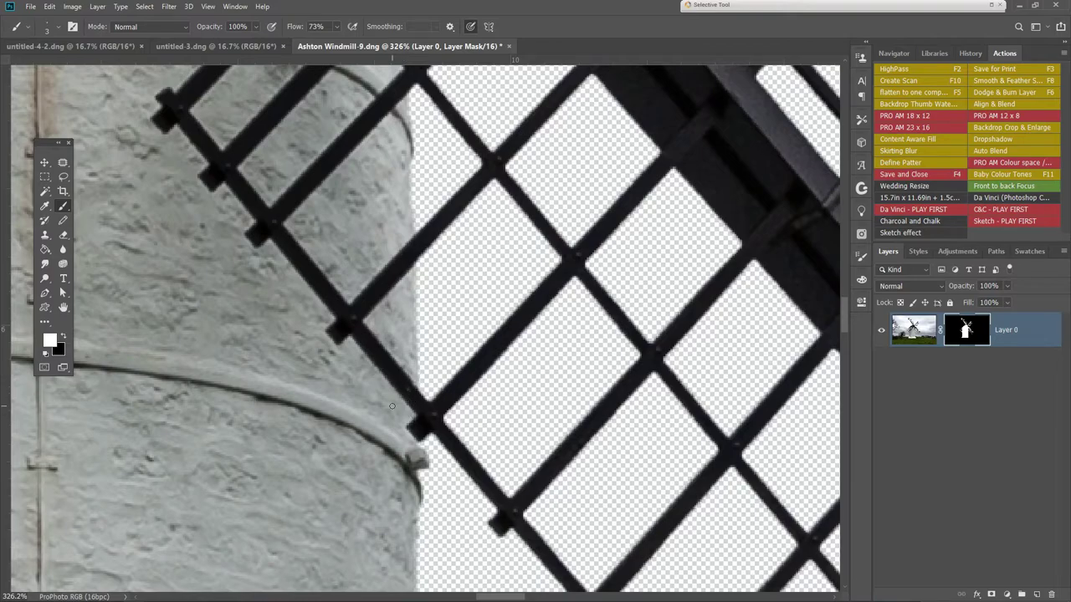
scroll(391, 405, down, 10)
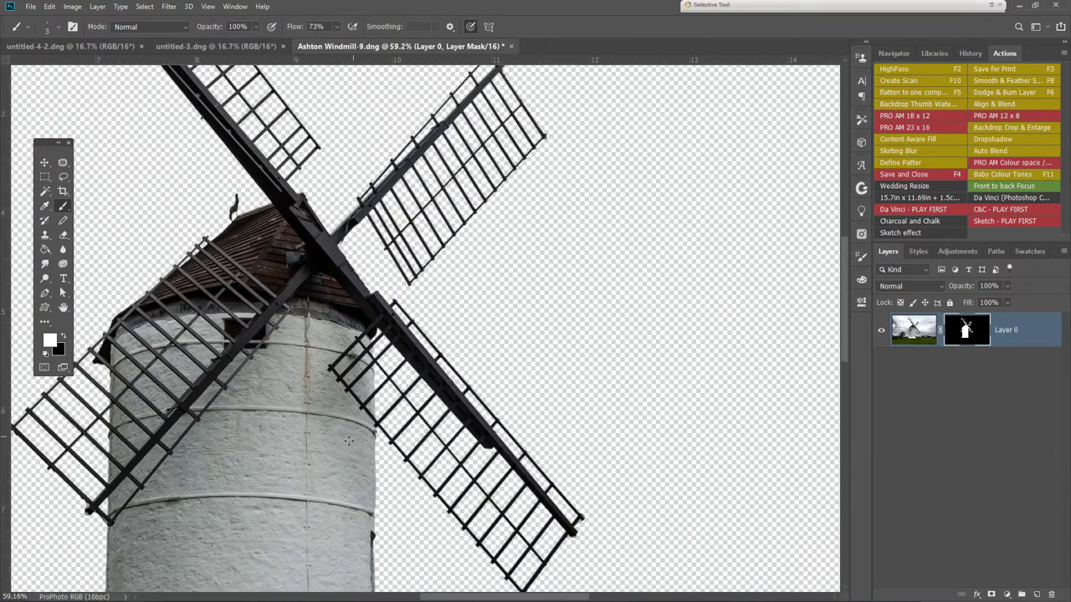
drag(308, 487, 438, 351)
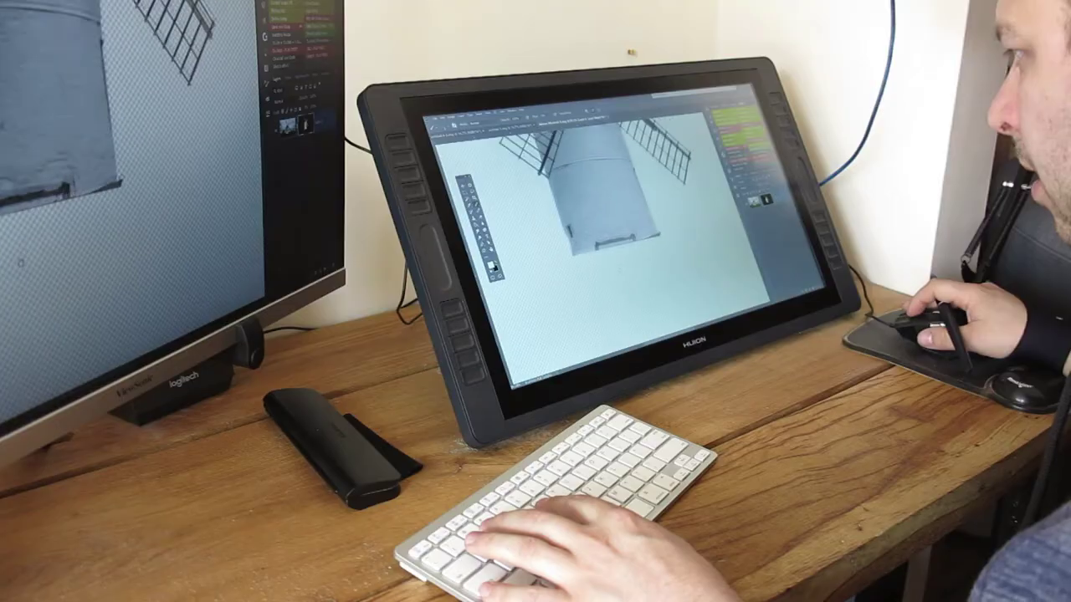
Content-Aware fill the fence selection at the tower base, undo, and apply the fill again
scroll(602, 201, up, 5)
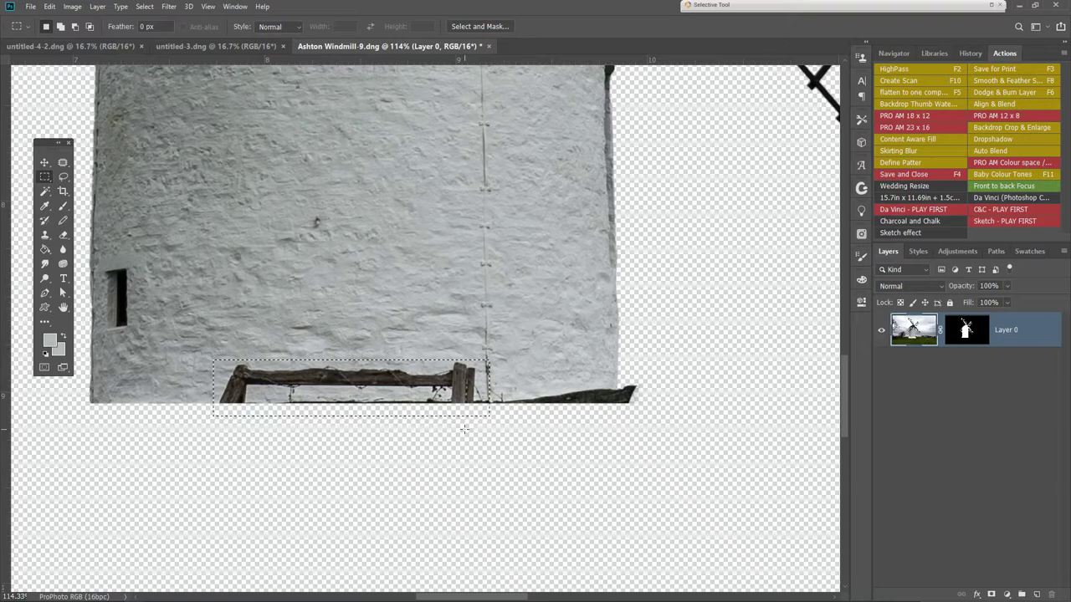
key(shift+BackSpace)
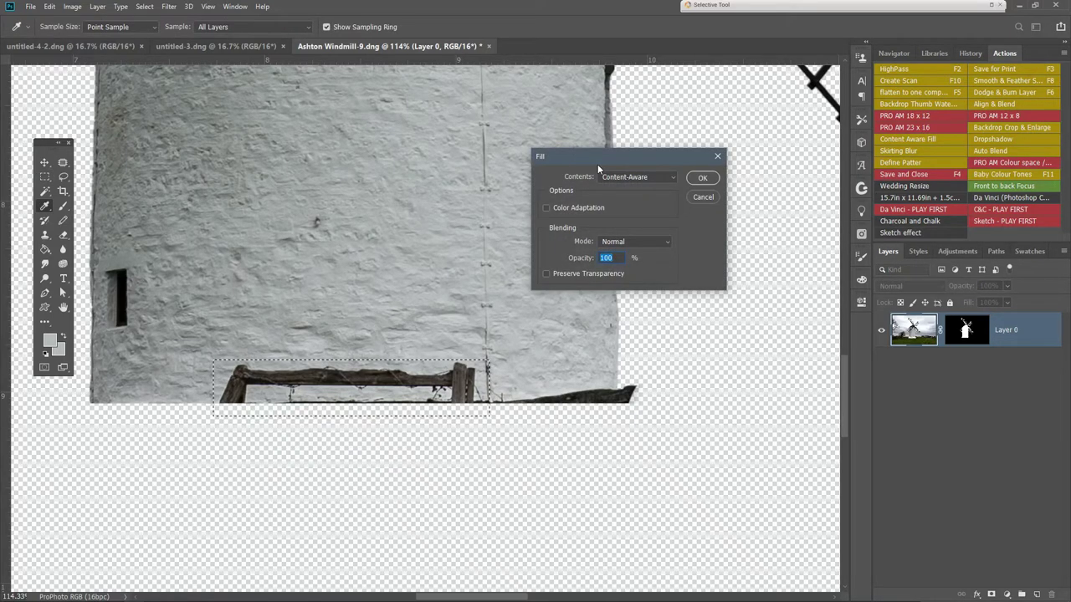
click(628, 184)
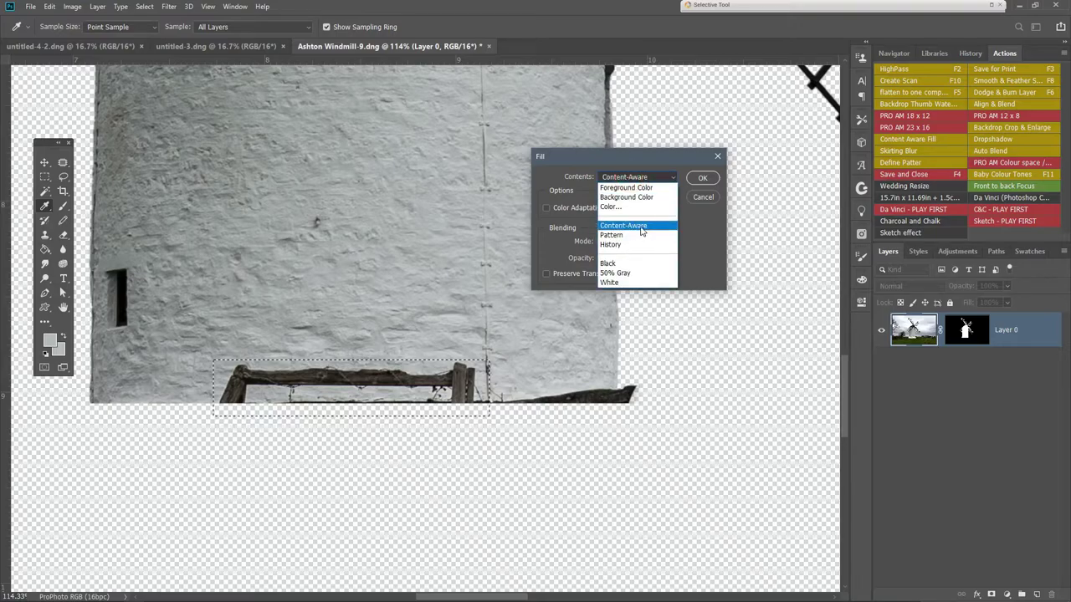
click(641, 226)
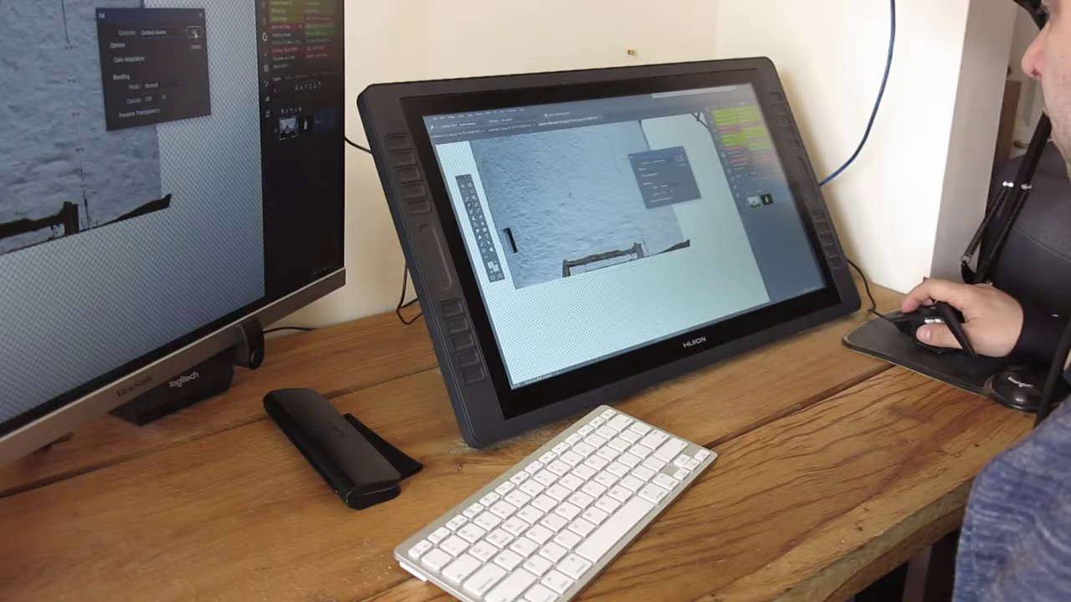
click(194, 31)
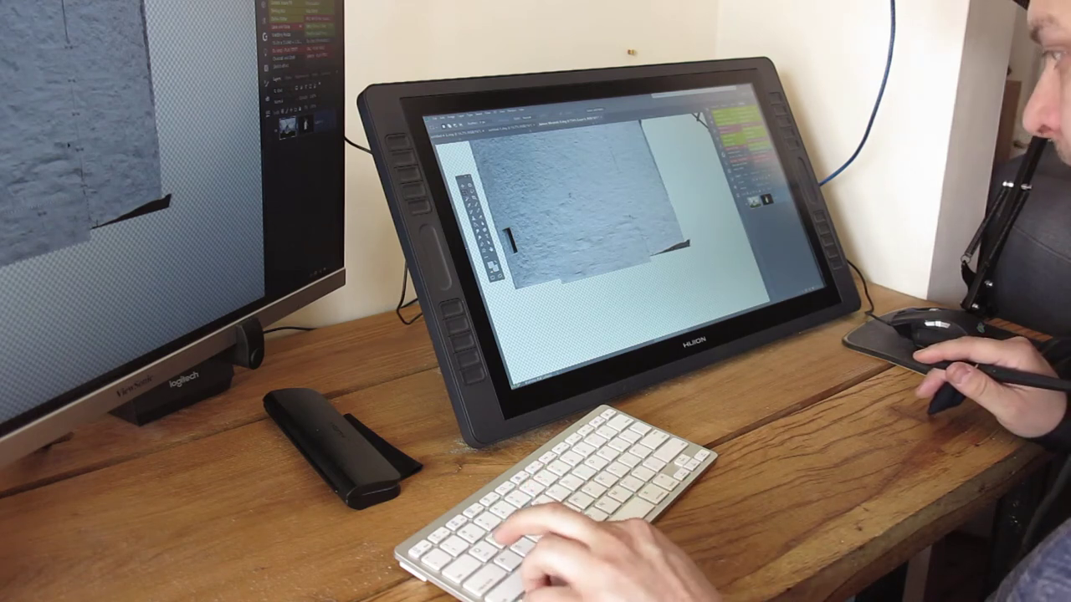
key(ctrl+z)
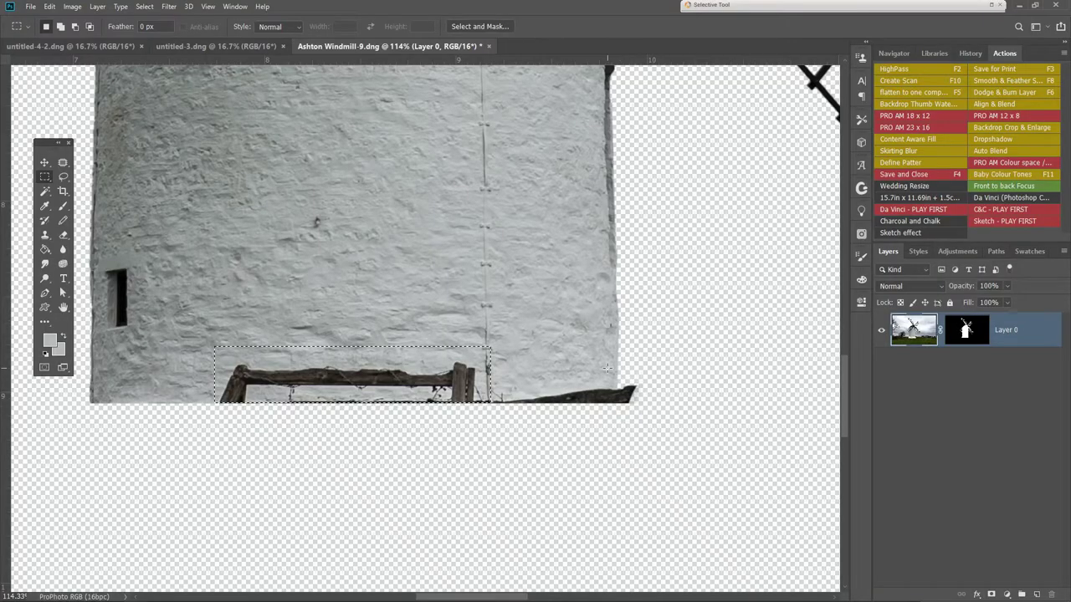
key(shift+BackSpace)
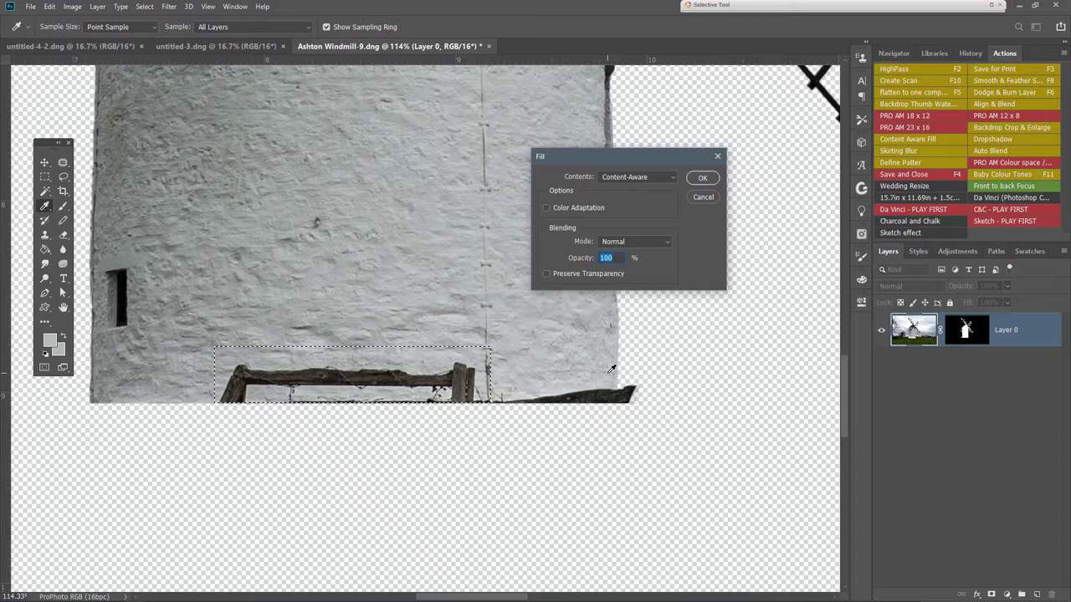
click(702, 178)
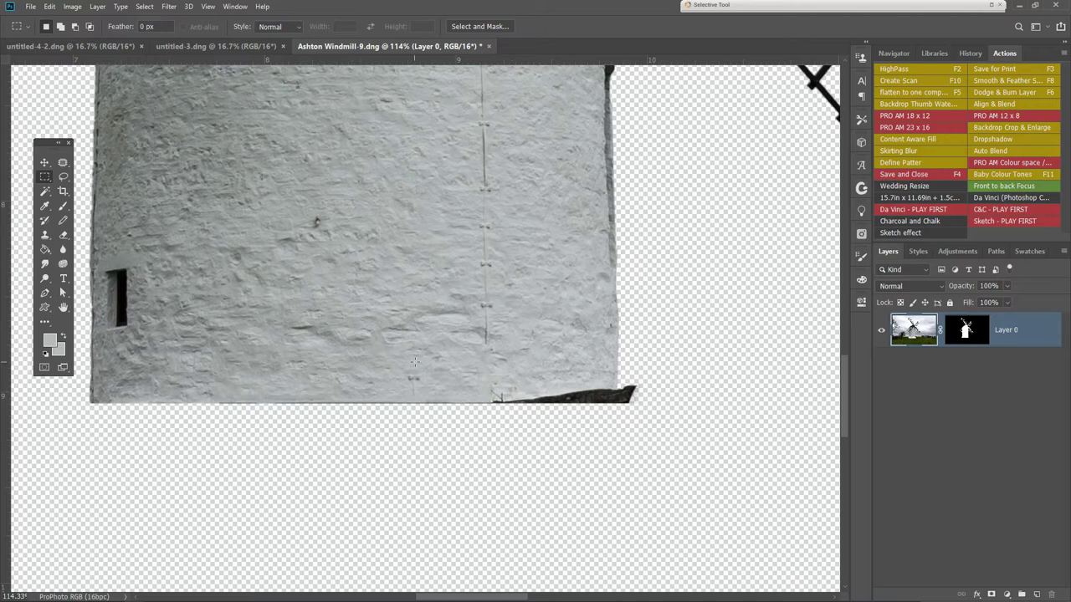
scroll(414, 361, up, 3)
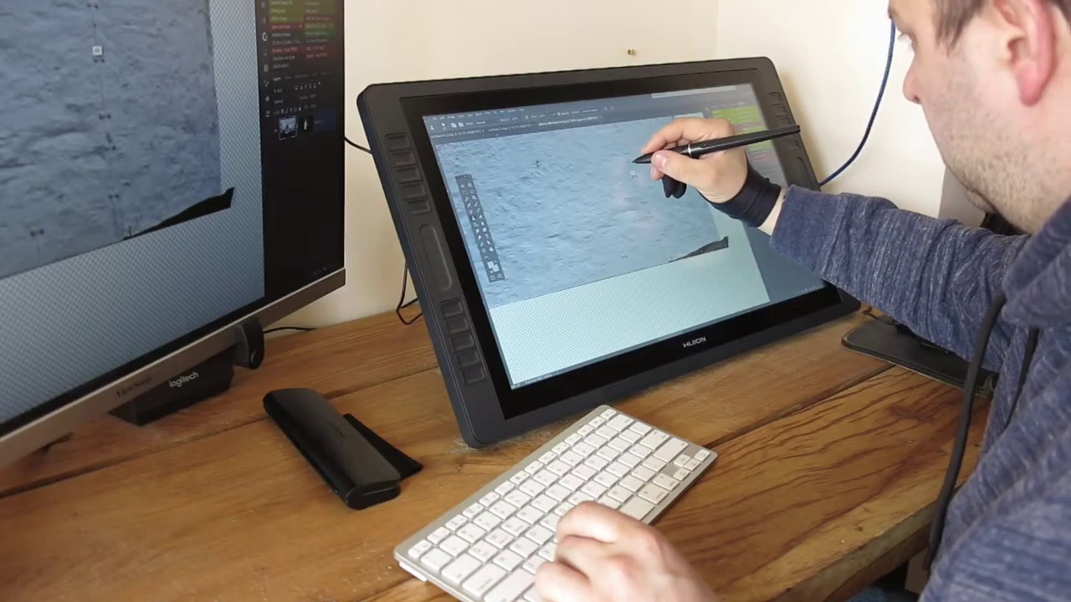
Clone wall texture over the repeated patch, then zoom out to the wall's left edge and window
drag(636, 159, 657, 218)
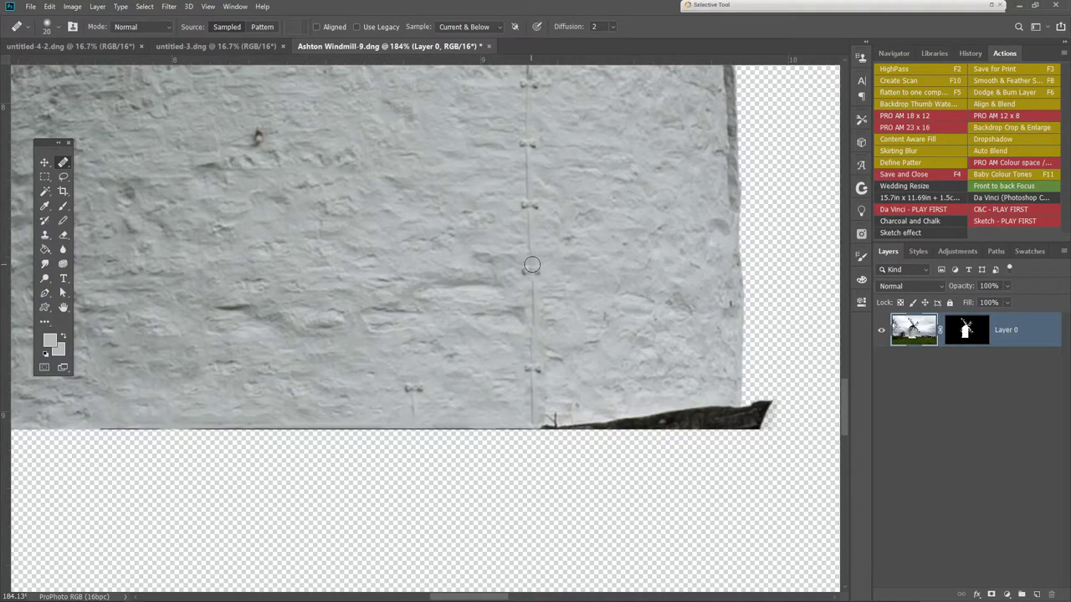
drag(513, 257, 461, 294)
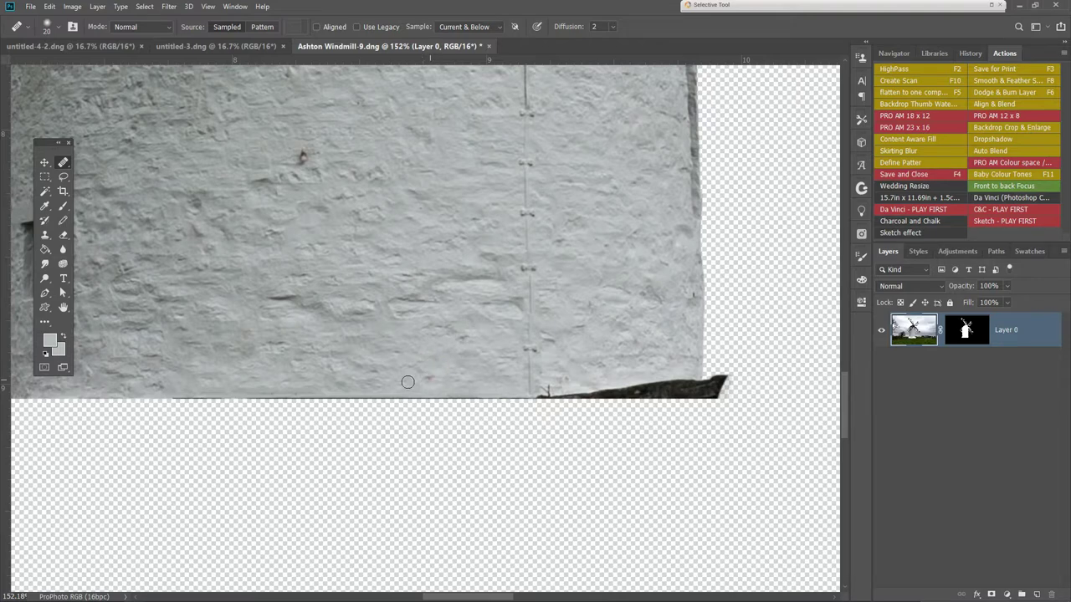
drag(322, 325, 450, 373)
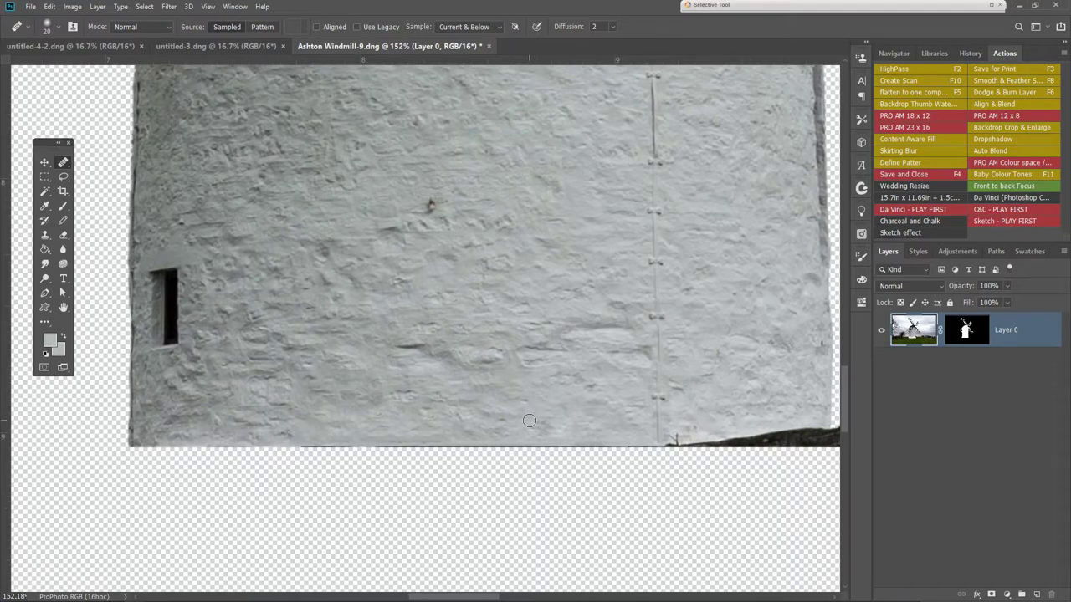
scroll(528, 420, down, 3)
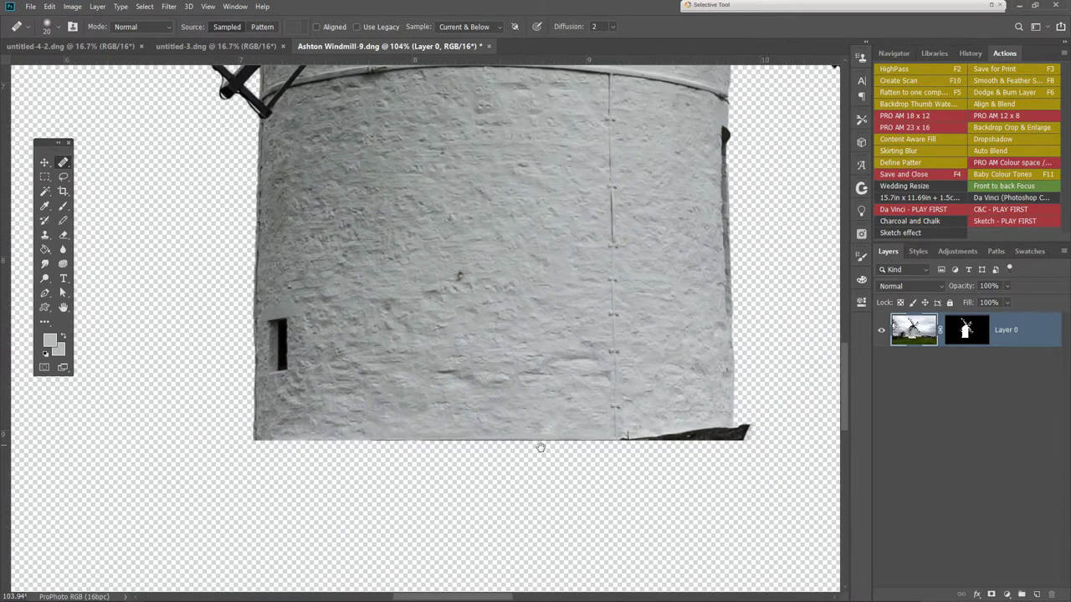
scroll(781, 475, up, 2)
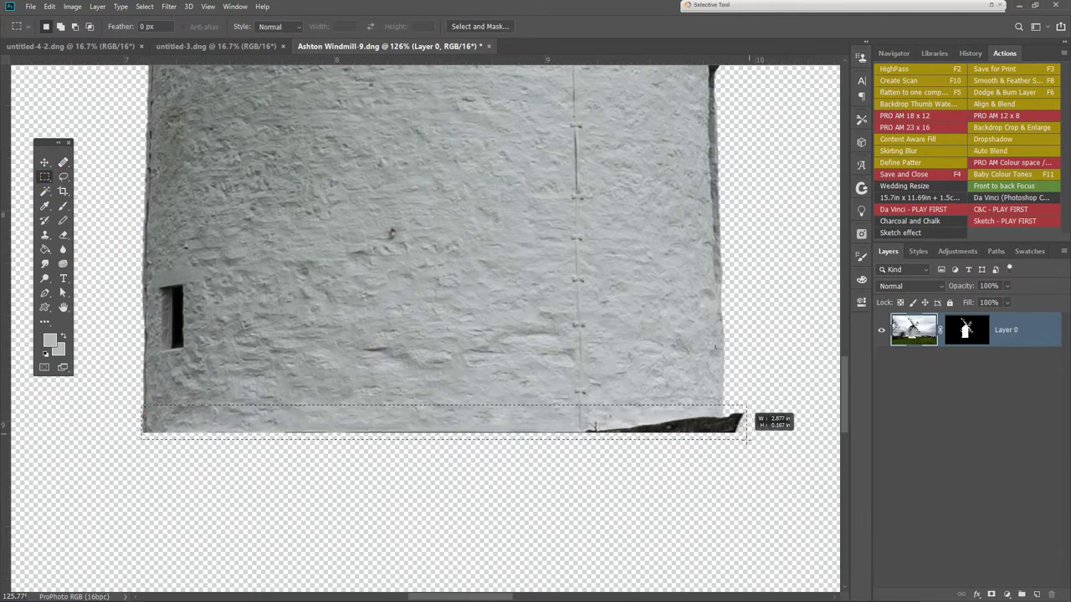
Delete the leftover dark strip below the windmill's wall base
key(Delete)
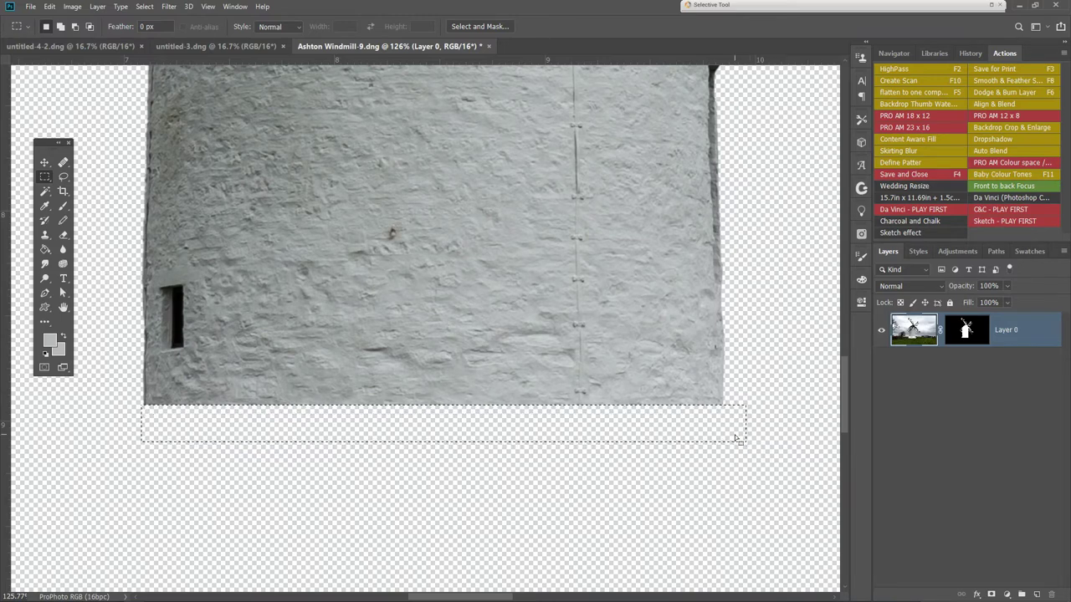
scroll(684, 357, down, 3)
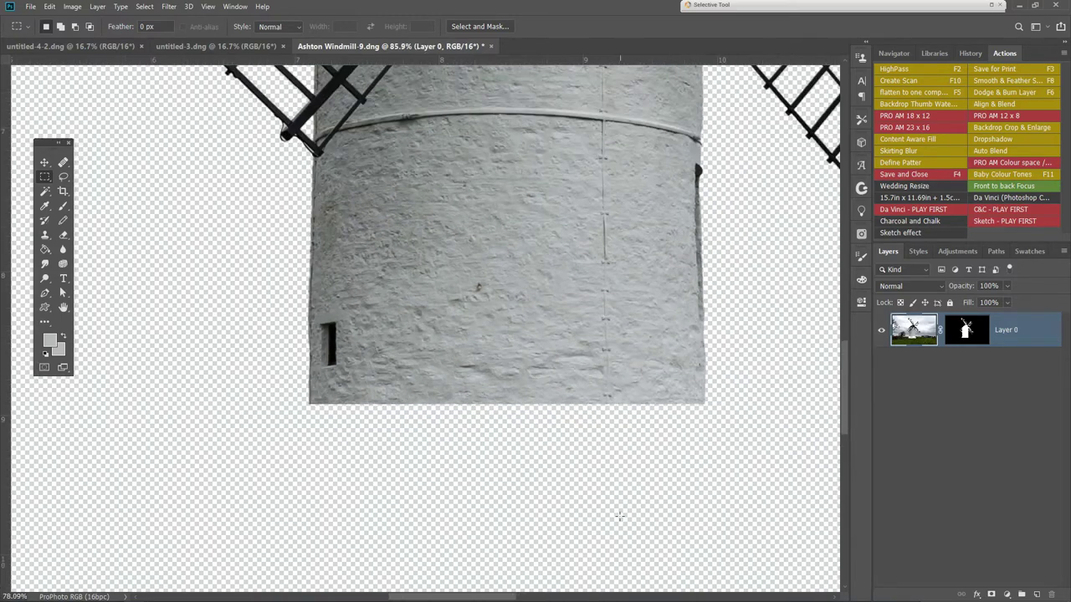
scroll(577, 319, down, 5)
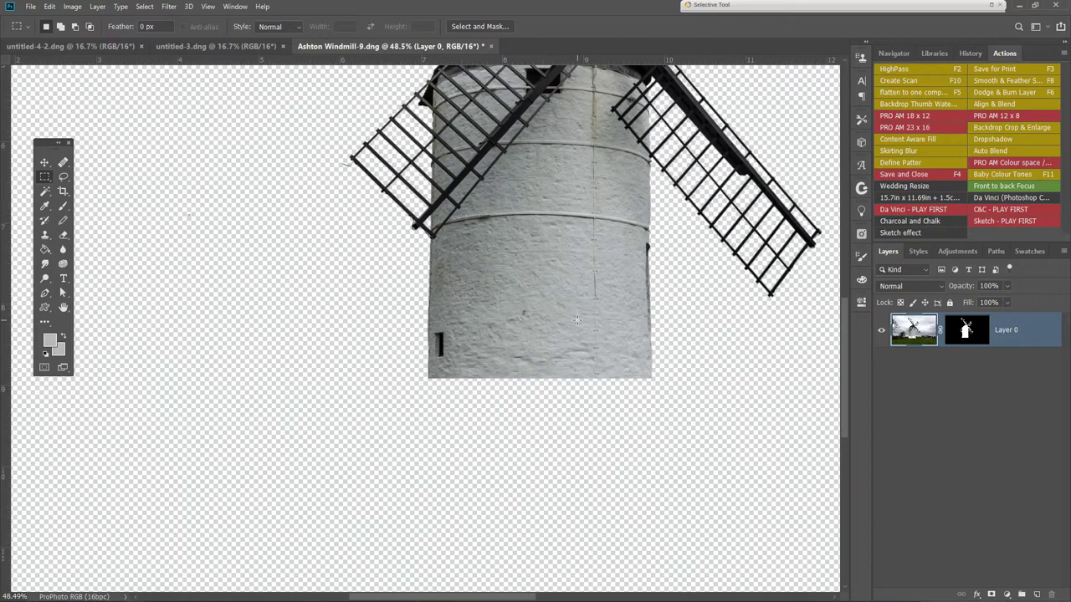
scroll(597, 234, up, 2)
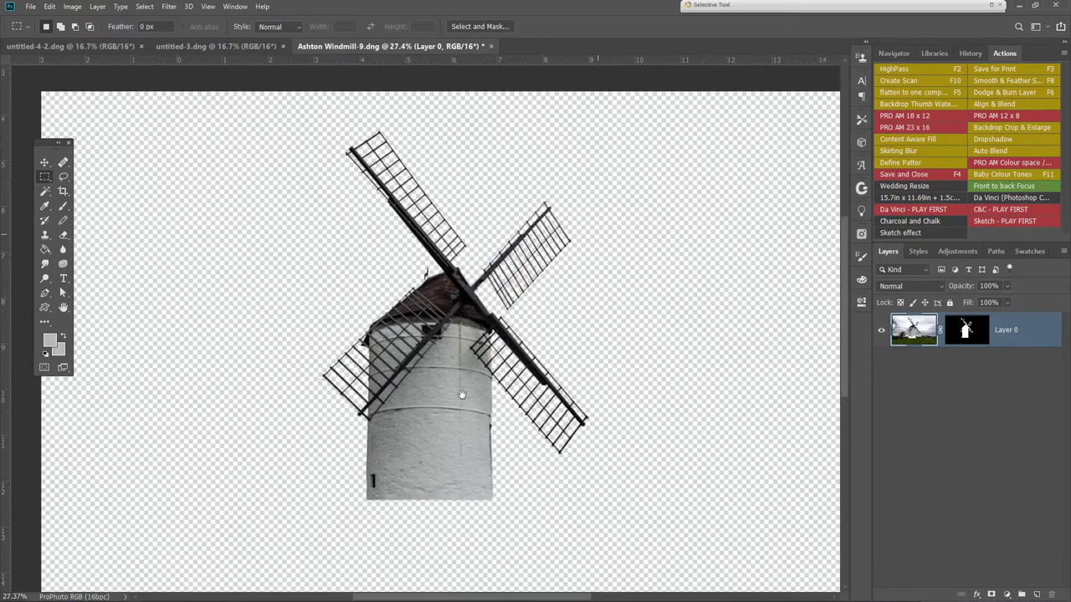
Apply Layer 0's mask permanently so the windmill sits on transparency
right_click(957, 336)
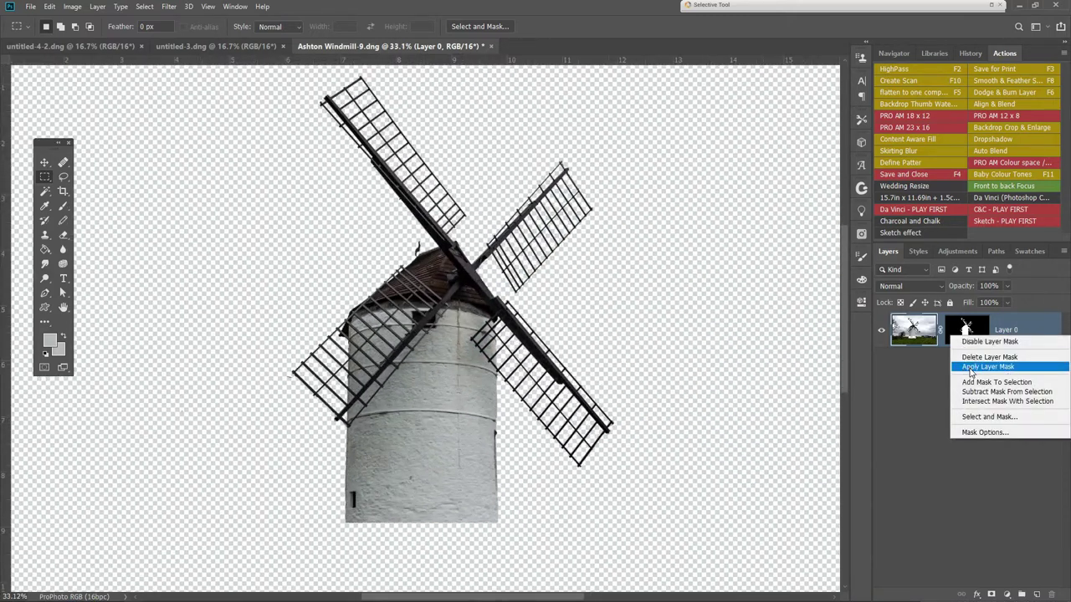
click(970, 369)
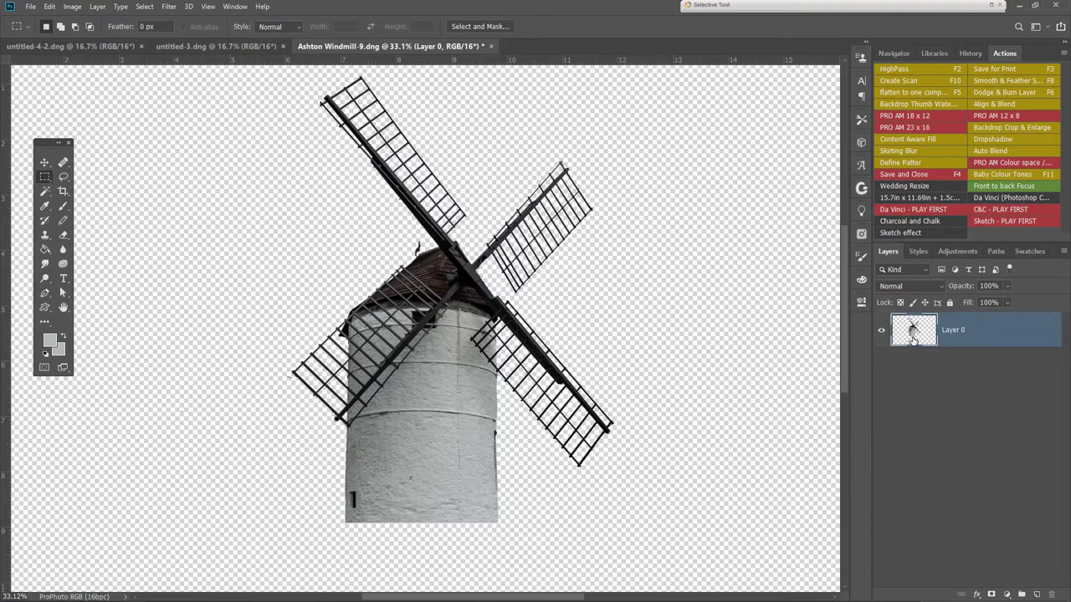
scroll(469, 276, down, 2)
scroll(351, 243, up, 2)
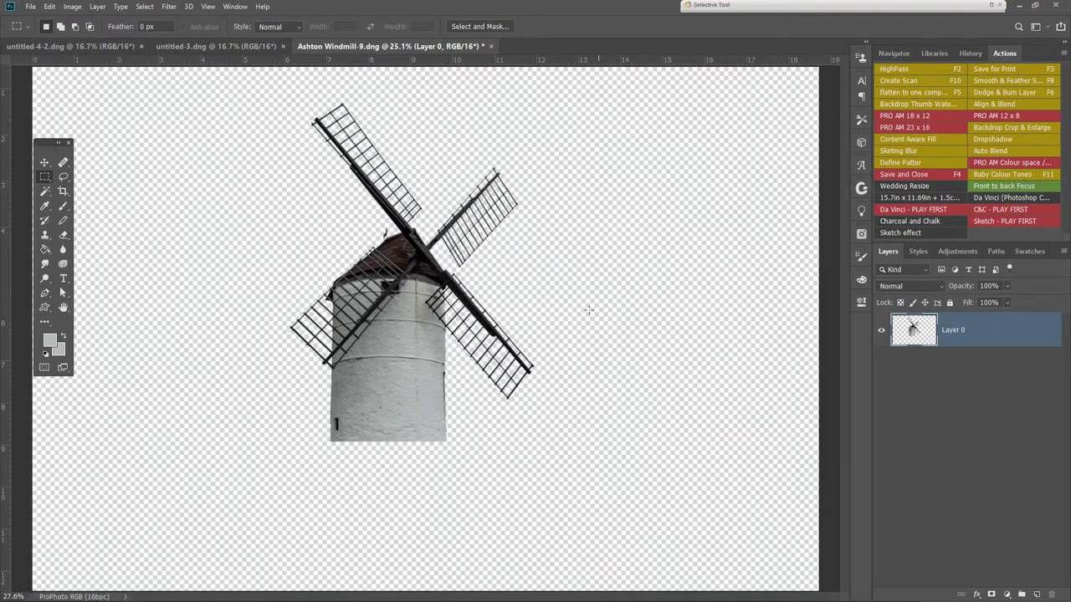
scroll(396, 263, down, 2)
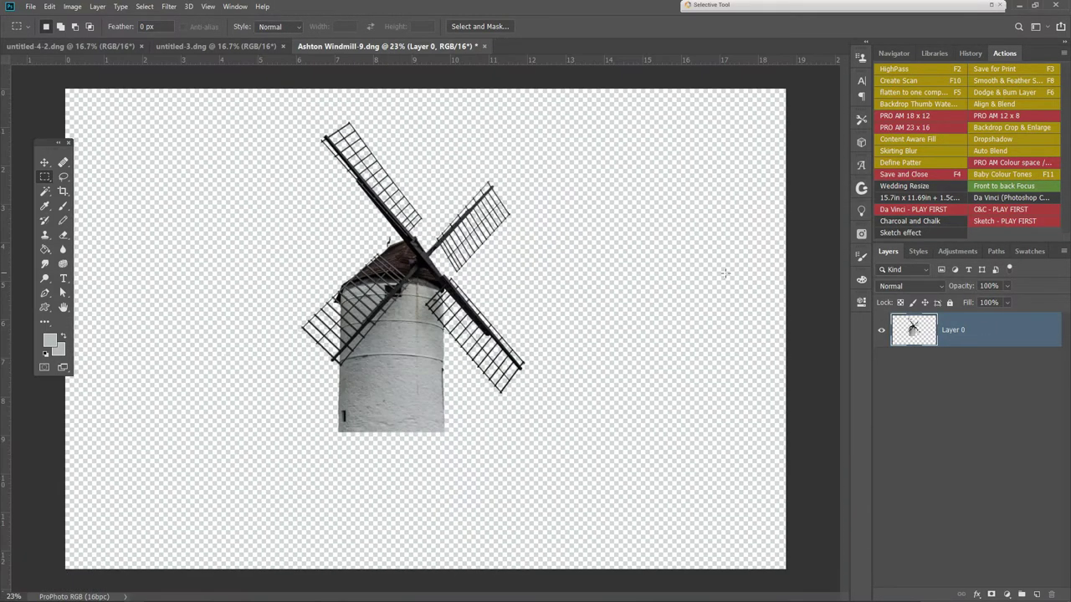
Load the windmill from Layer 0's transparency as a selection and contract it by 1 pixel
ctrl+click(914, 331)
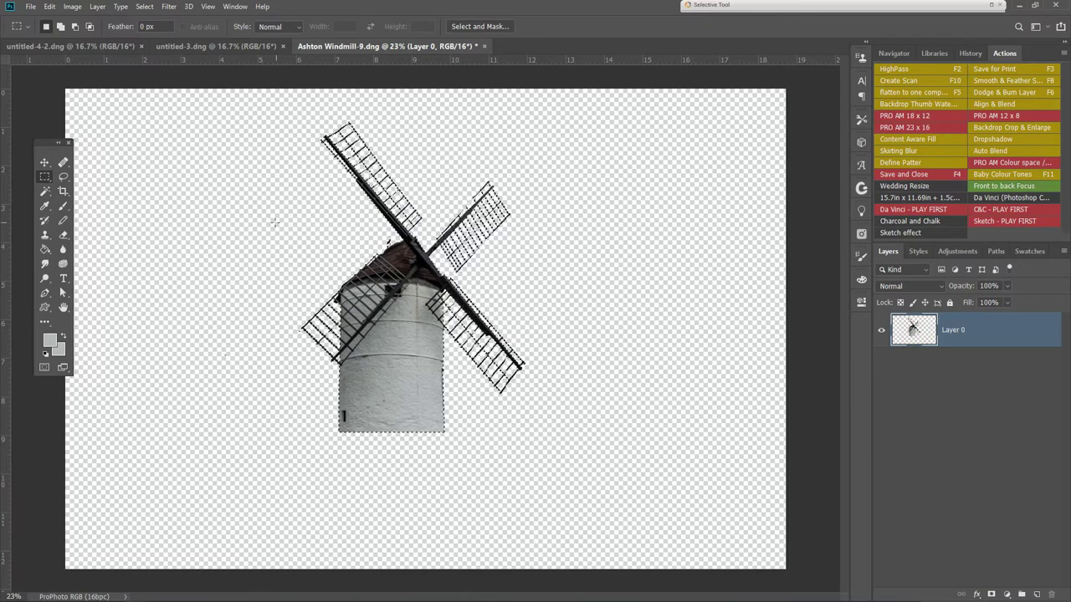
click(140, 7)
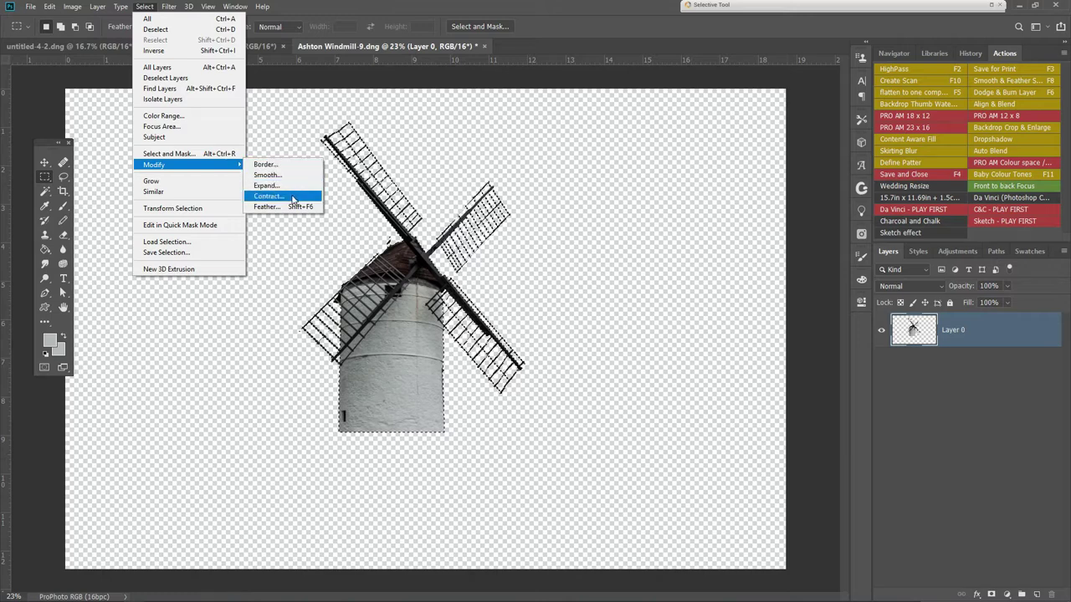
click(293, 197)
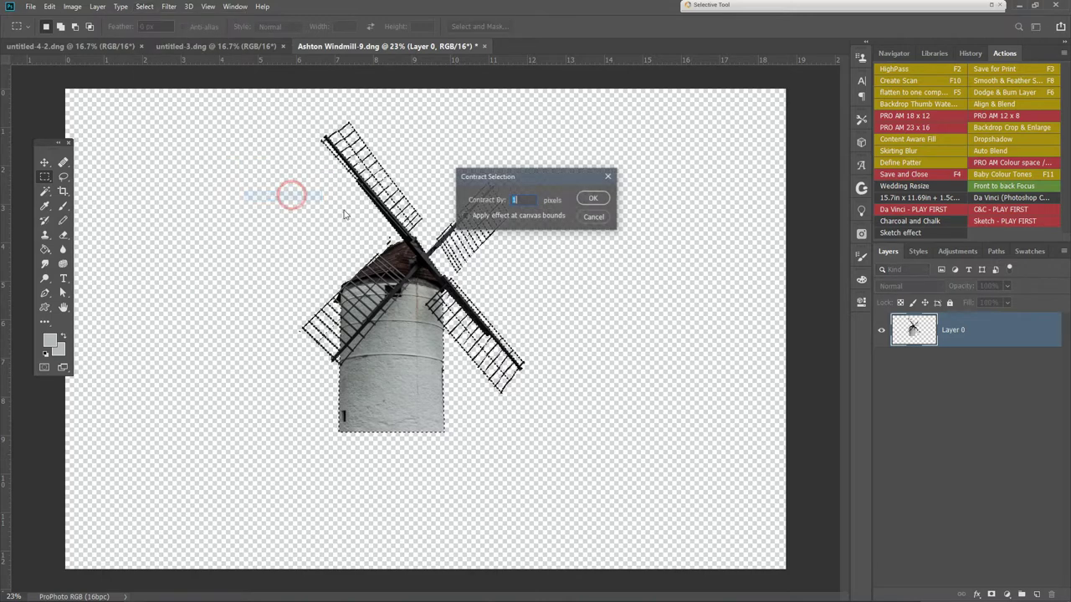
click(592, 199)
Zoom in and out to inspect the windmill's tower, roof and sail edges close up
scroll(372, 233, up, 5)
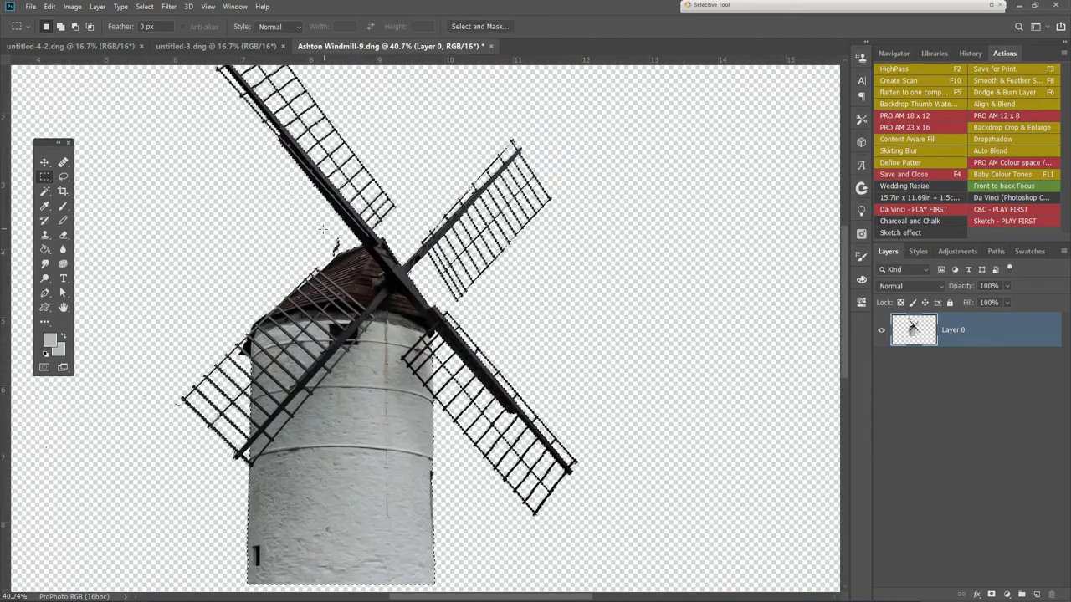
scroll(184, 347, up, 4)
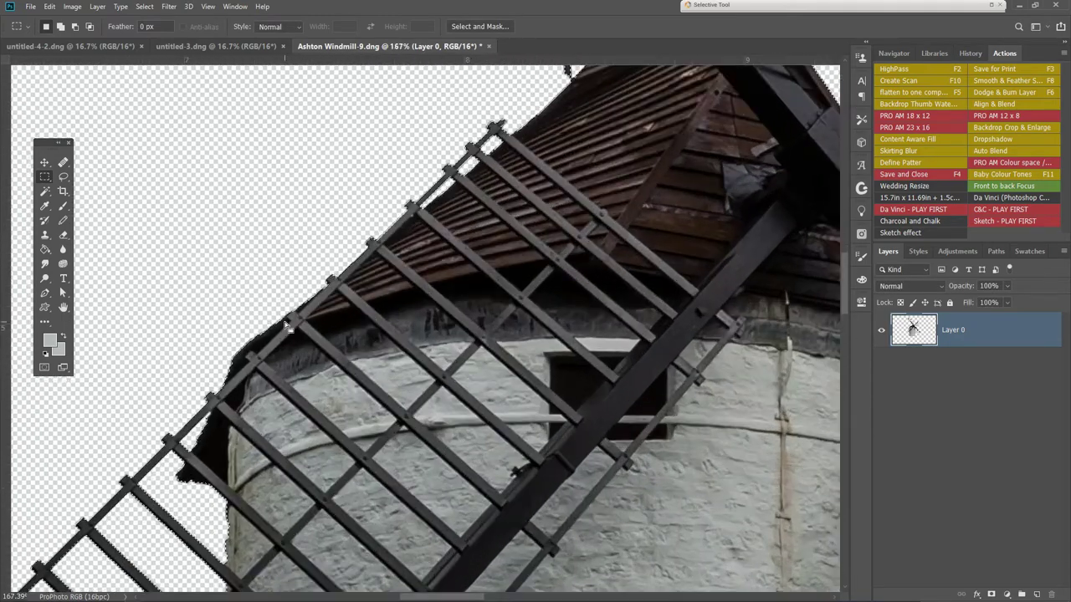
scroll(271, 366, up, 9)
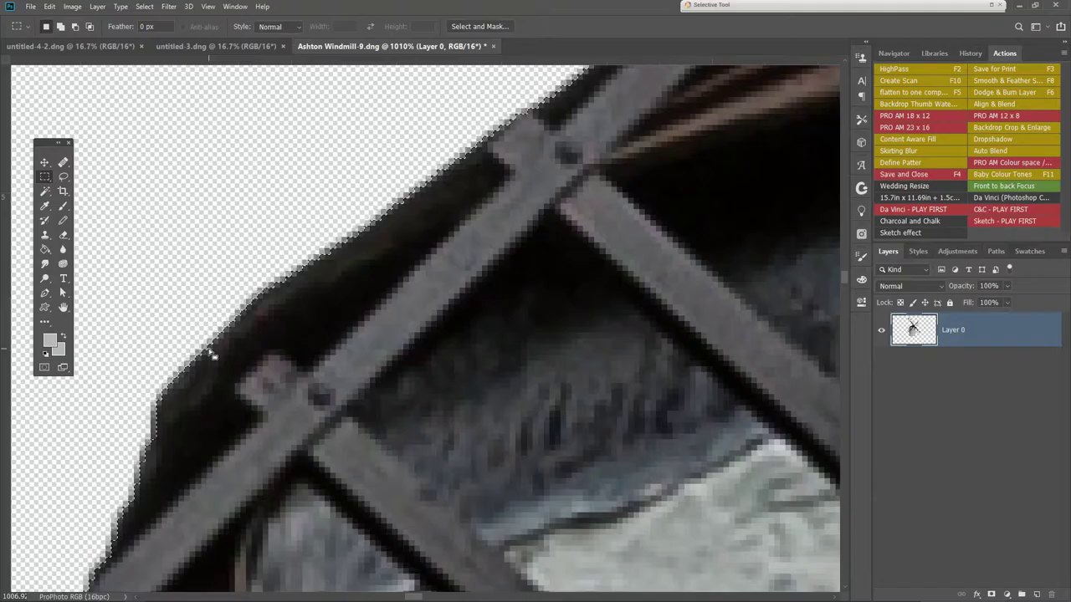
scroll(191, 347, down, 6)
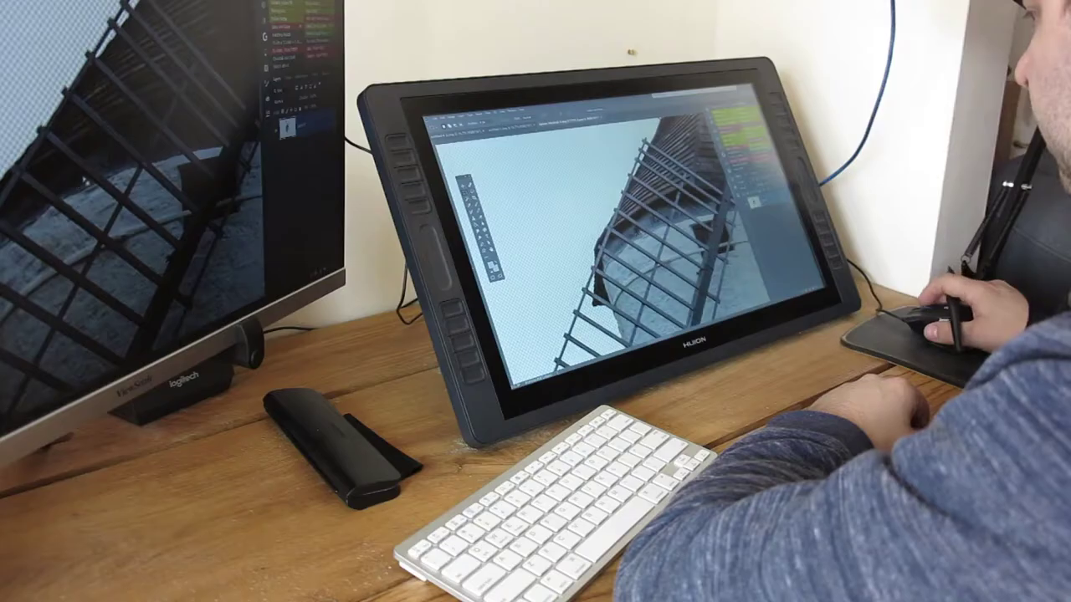
scroll(661, 226, down, 2)
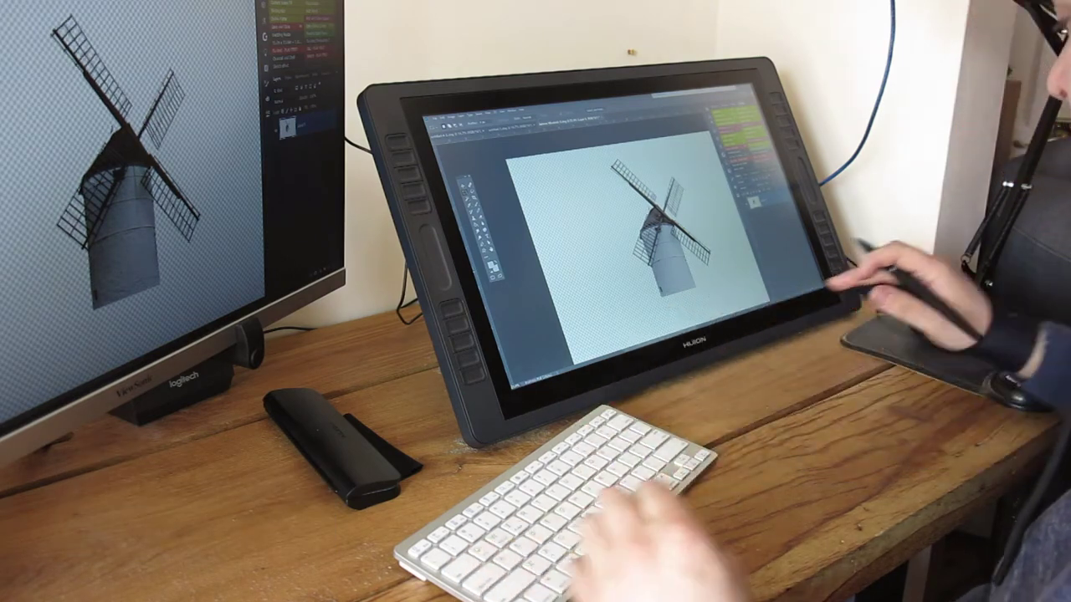
scroll(636, 226, up, 3)
scroll(636, 226, up, 5)
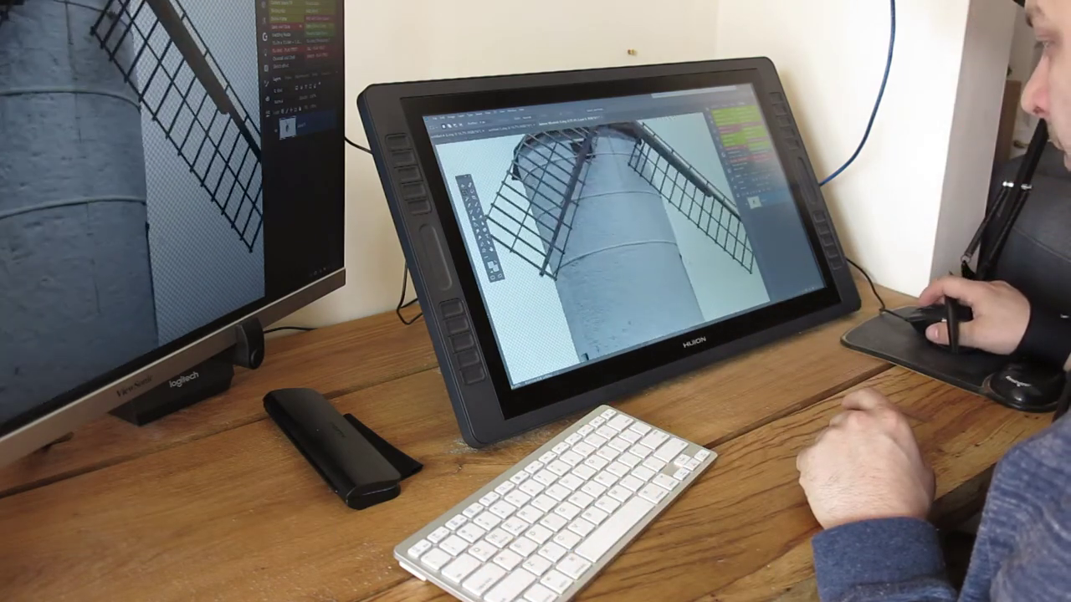
scroll(636, 225, down, 5)
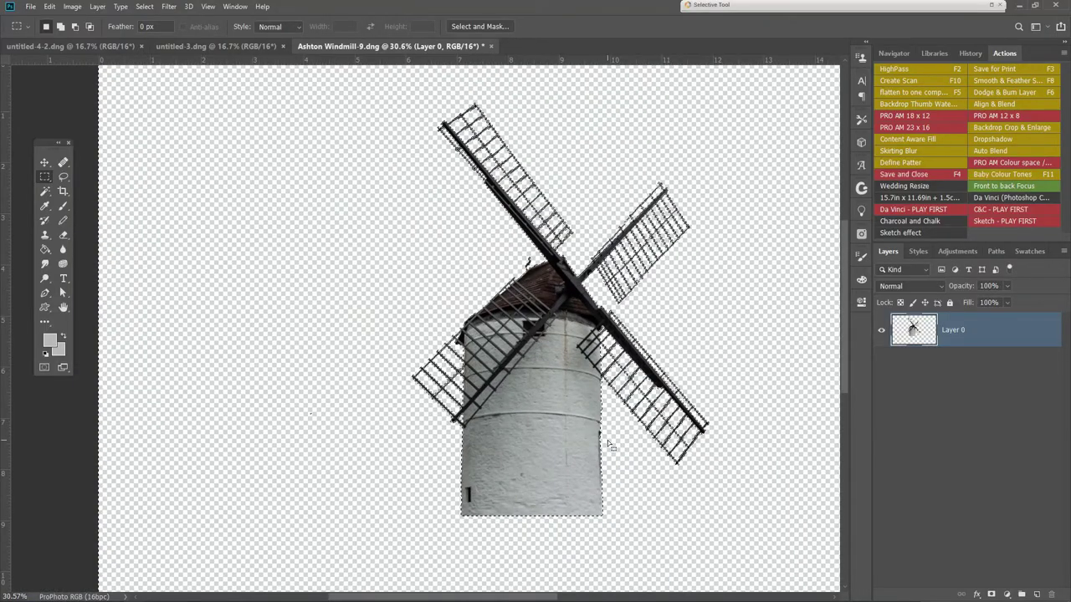
scroll(669, 352, up, 5)
scroll(652, 355, up, 3)
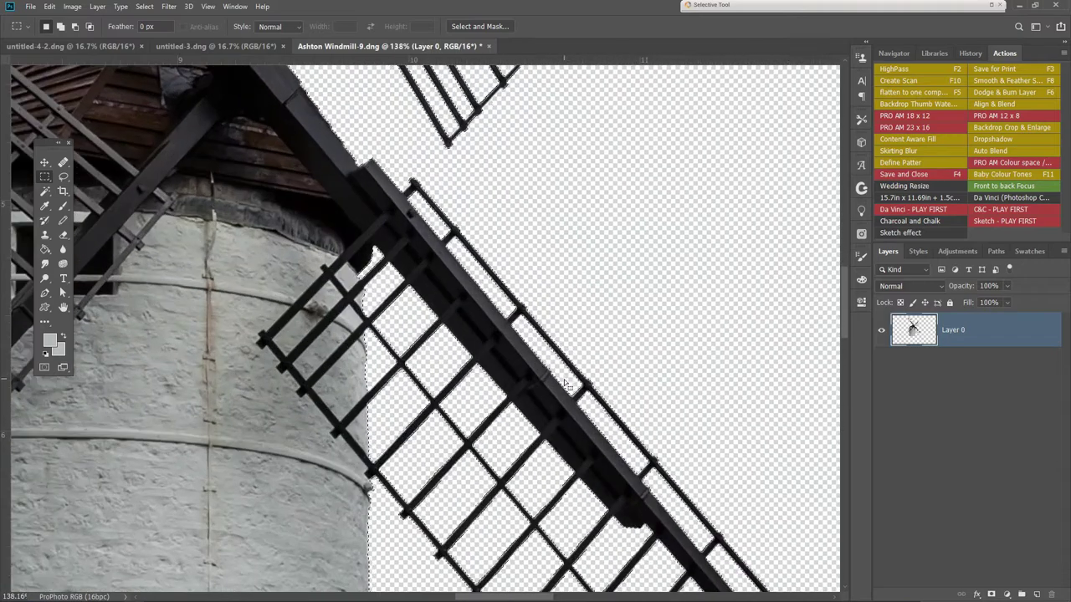
scroll(652, 355, down, 5)
scroll(456, 280, down, 5)
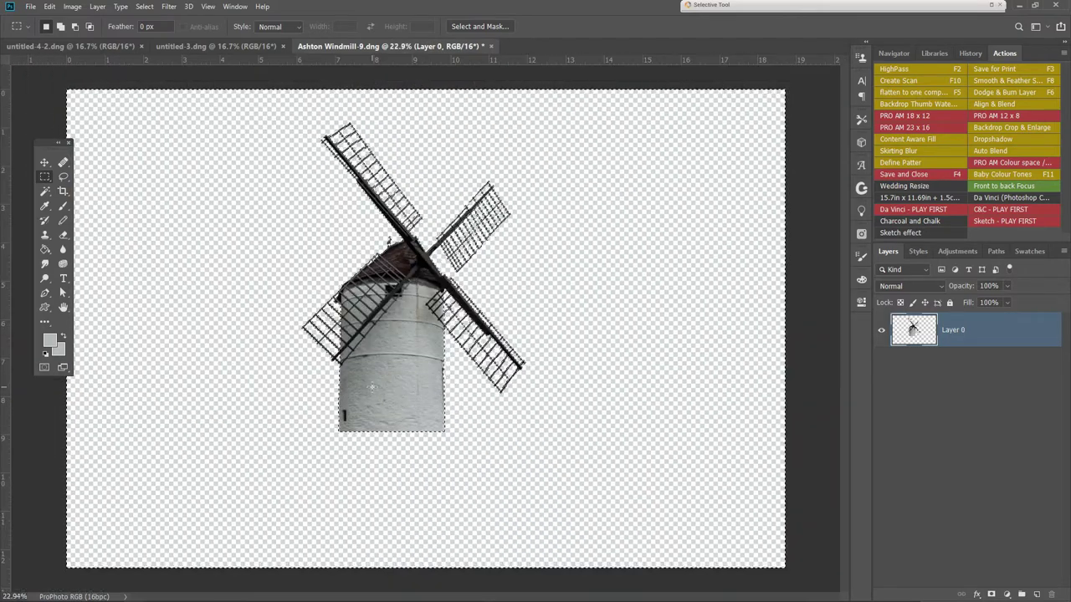
scroll(328, 302, up, 2)
scroll(328, 301, up, 4)
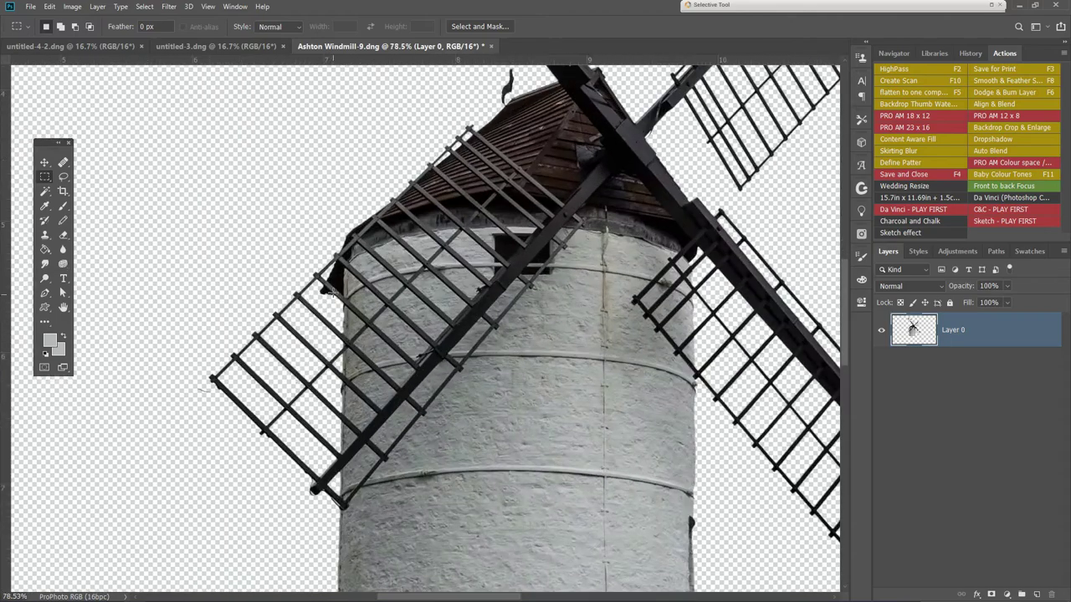
scroll(343, 283, down, 3)
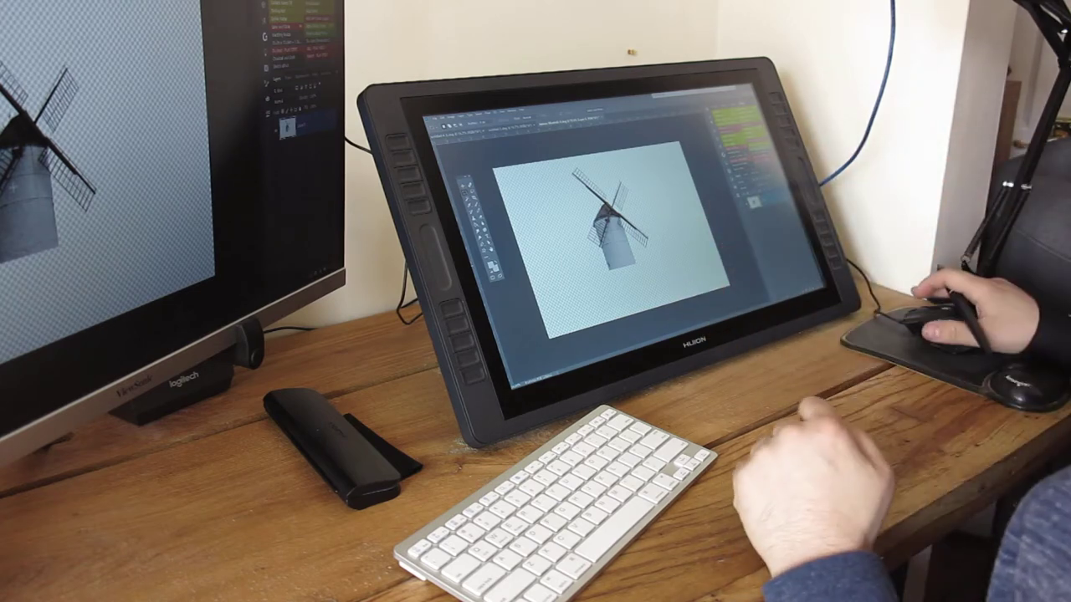
scroll(610, 238, up, 1)
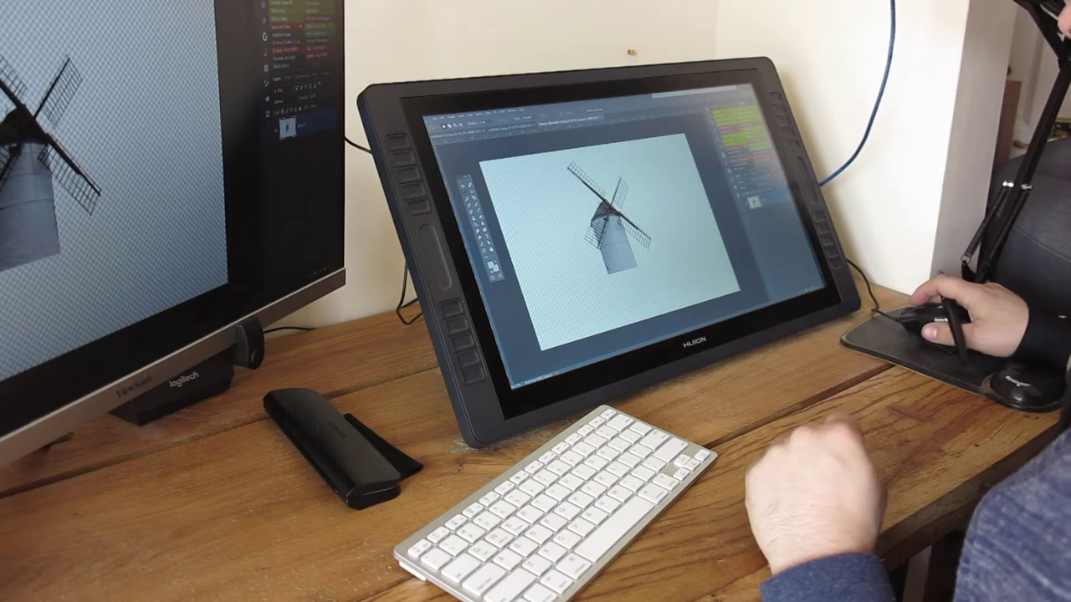
scroll(610, 238, down, 2)
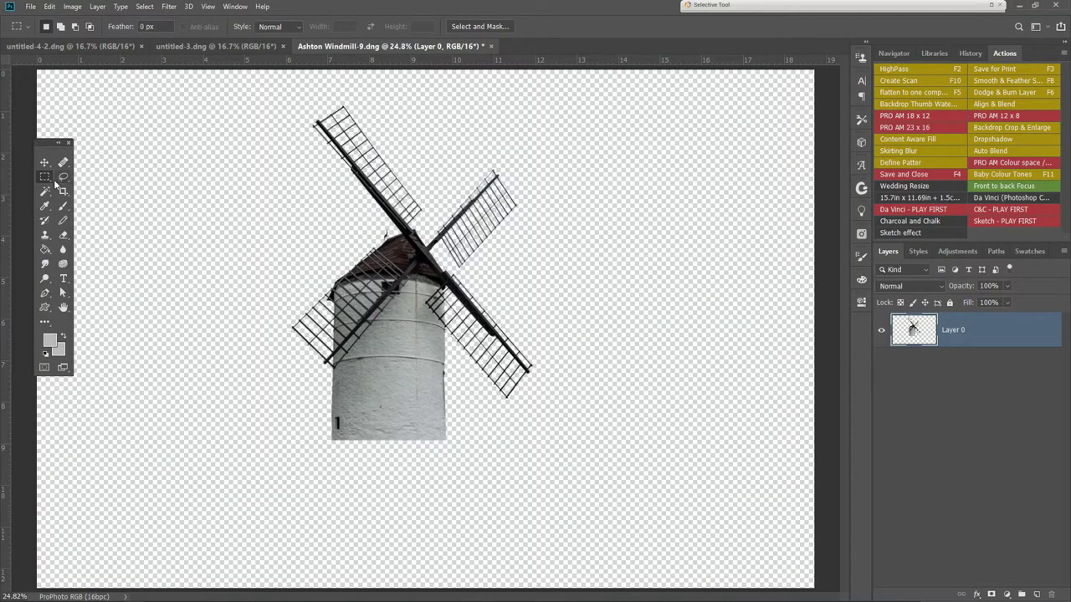
Crop the windmill canvas to the tower and sails, trimming top, left, right and bottom margins
click(63, 190)
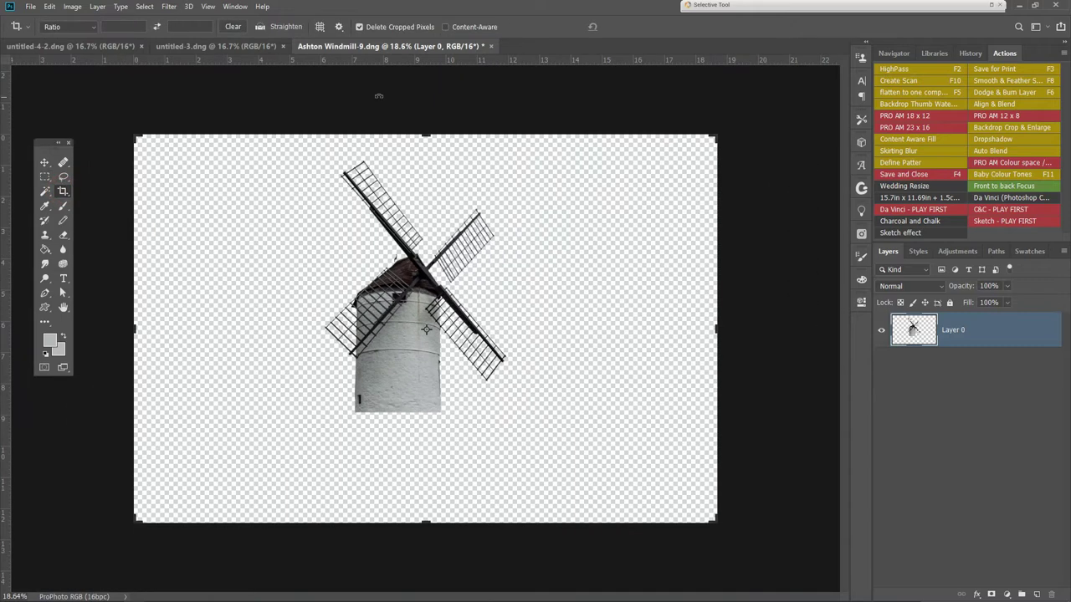
drag(425, 134, 425, 158)
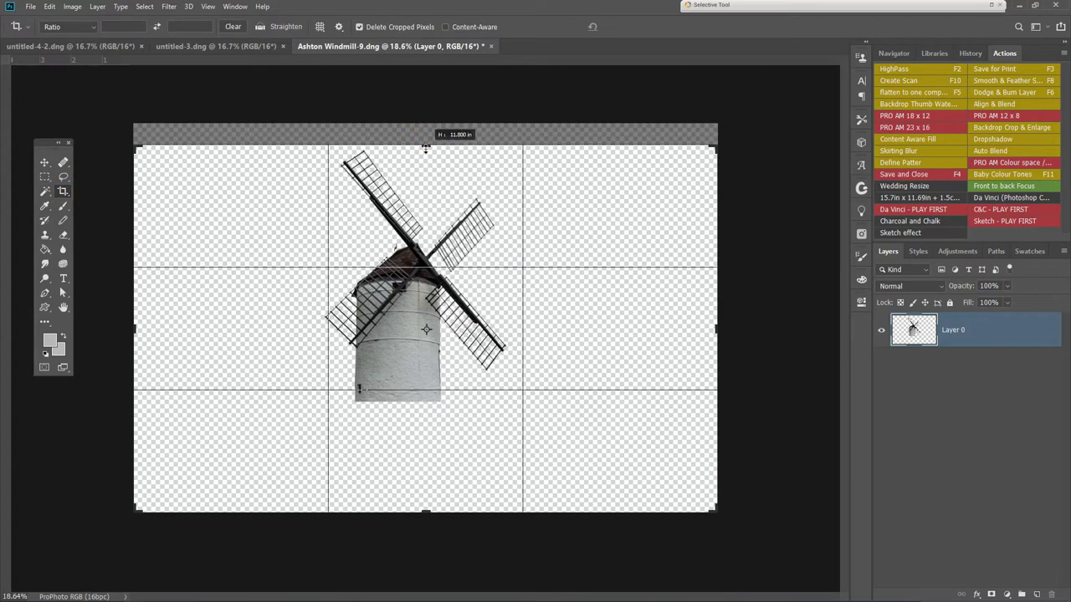
drag(136, 325, 227, 345)
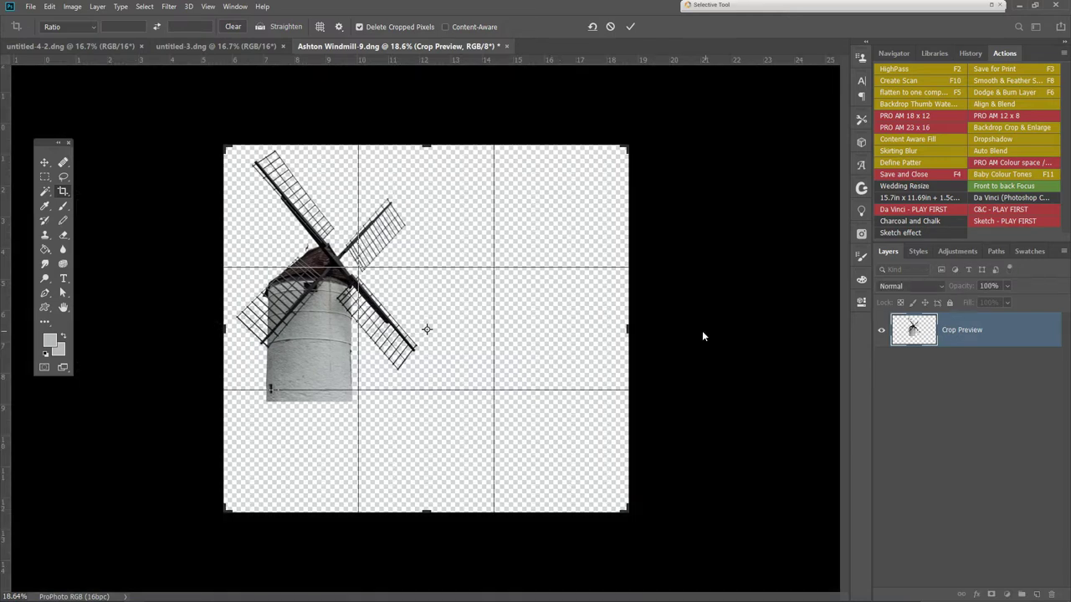
drag(626, 324, 525, 329)
drag(427, 511, 427, 459)
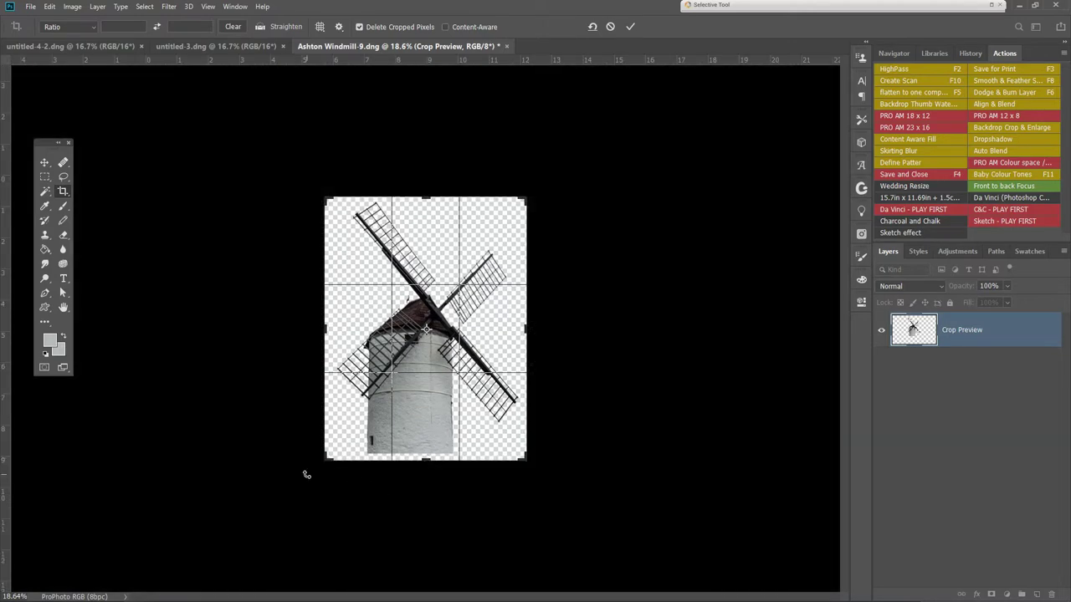
key(Return)
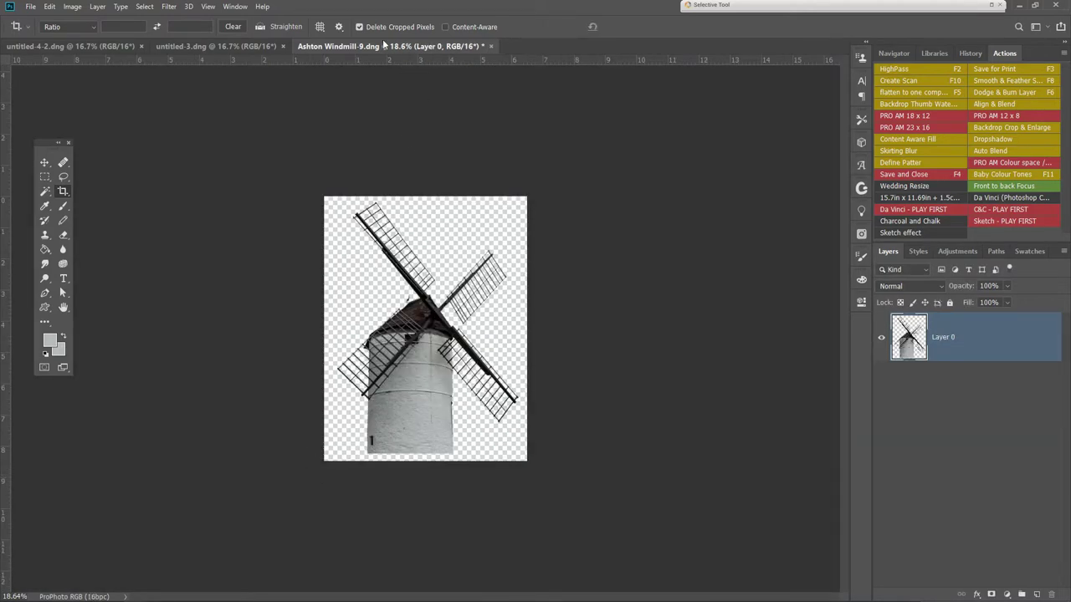
click(227, 48)
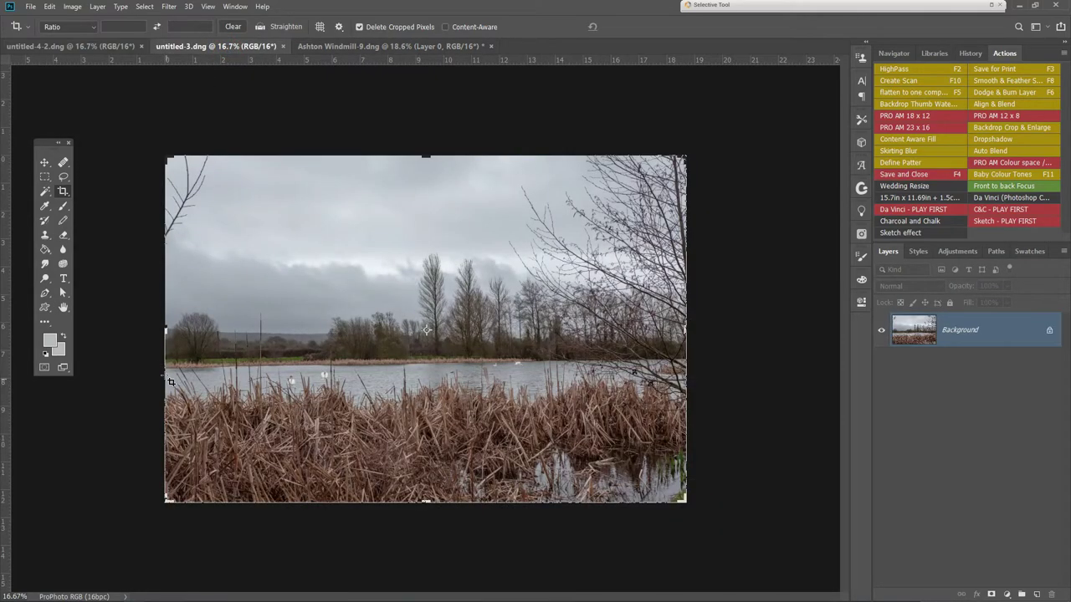
Switch to untitled-4-2.dng and commit a full-frame crop on it
click(85, 47)
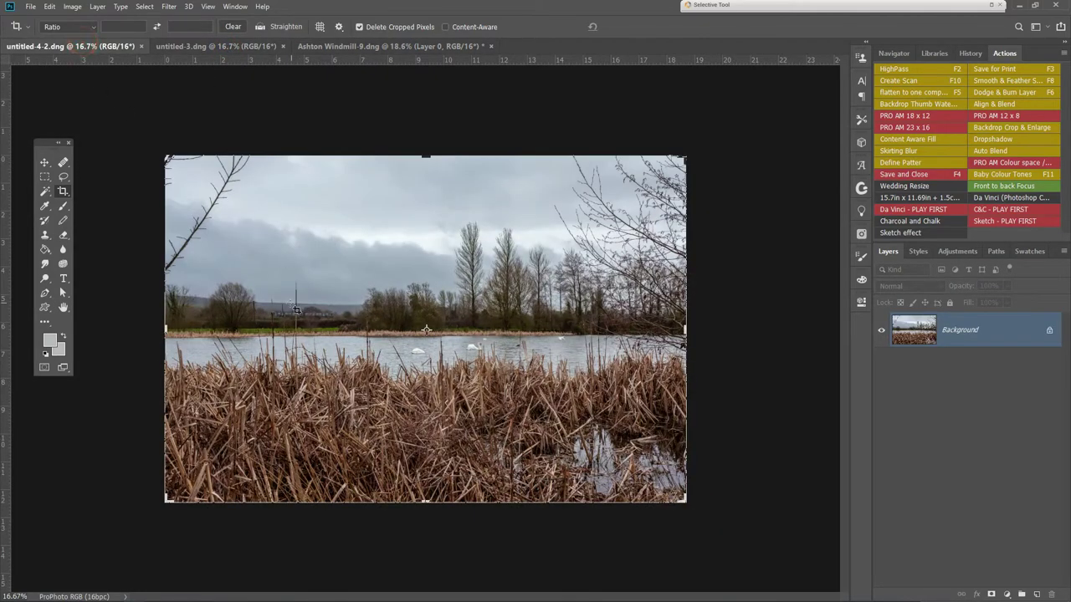
click(304, 362)
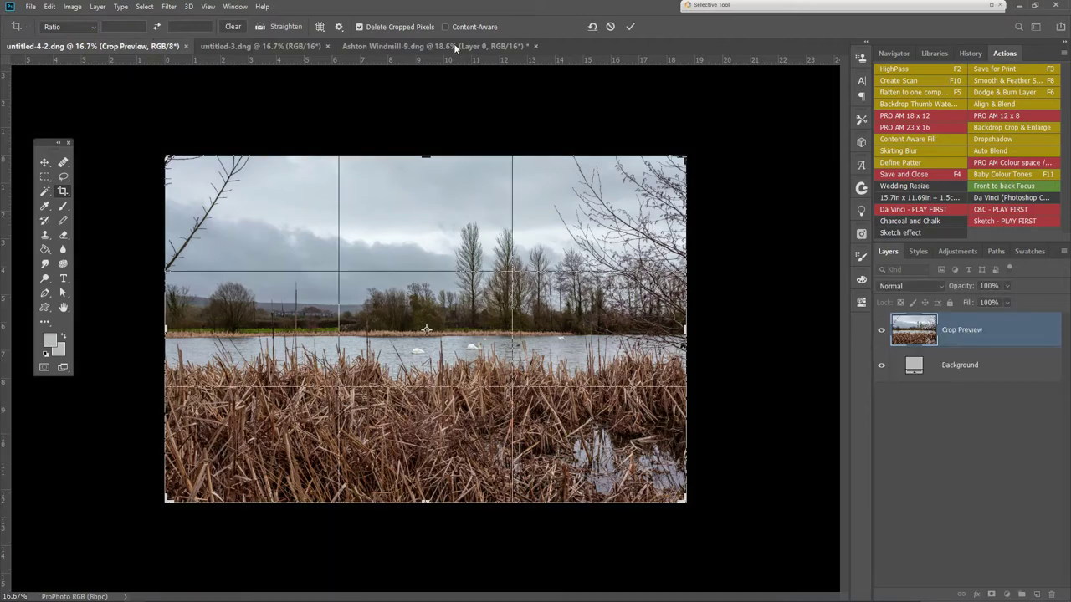
click(630, 27)
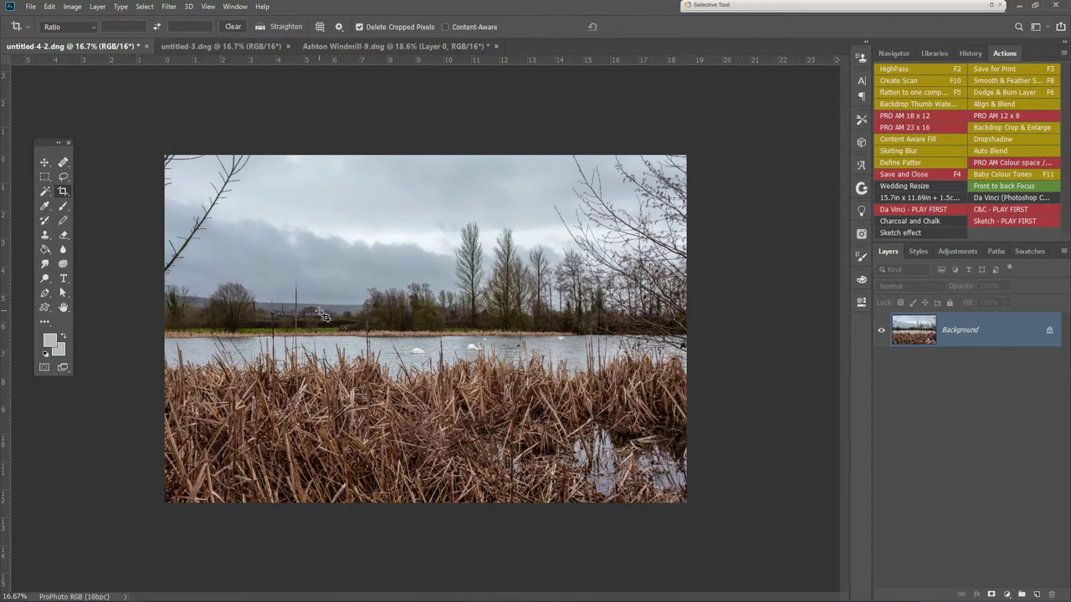
Zoom in to inspect the distant train, then zoom back out
scroll(311, 322, up, 4)
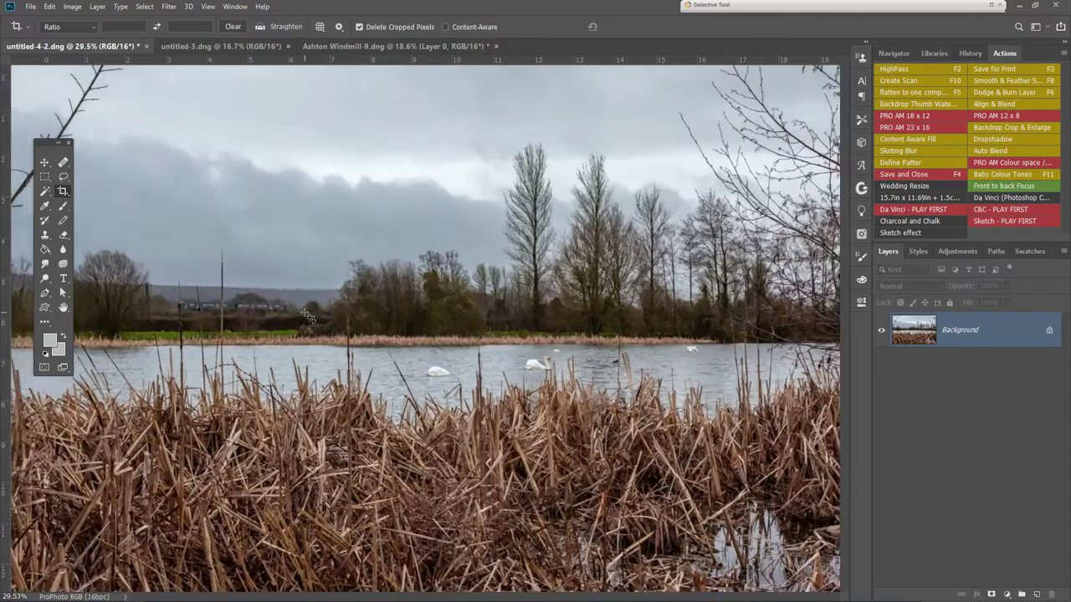
scroll(216, 299, up, 5)
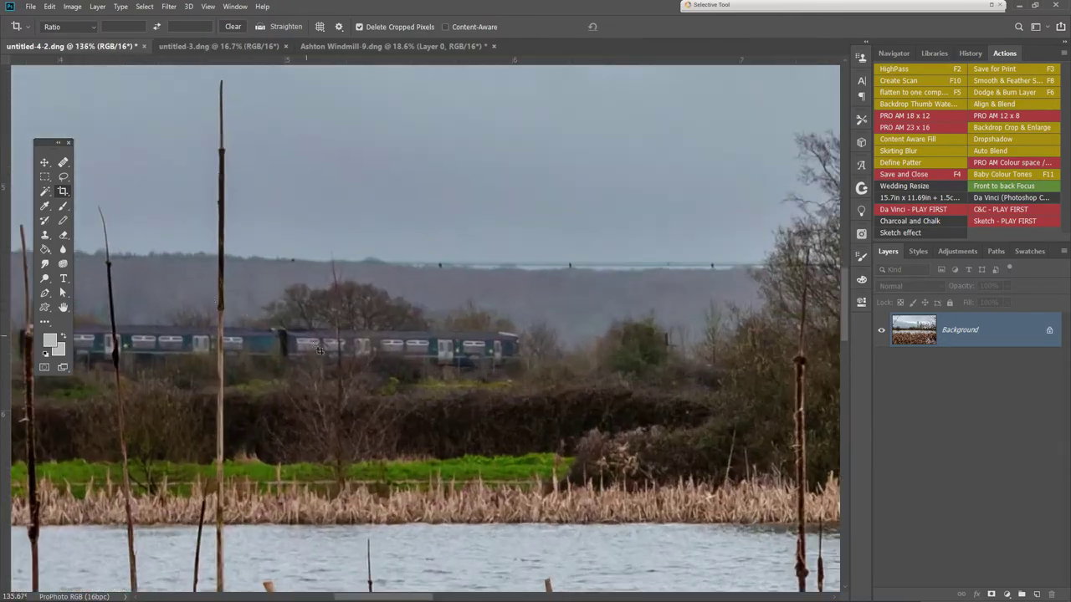
scroll(322, 369, left, 3)
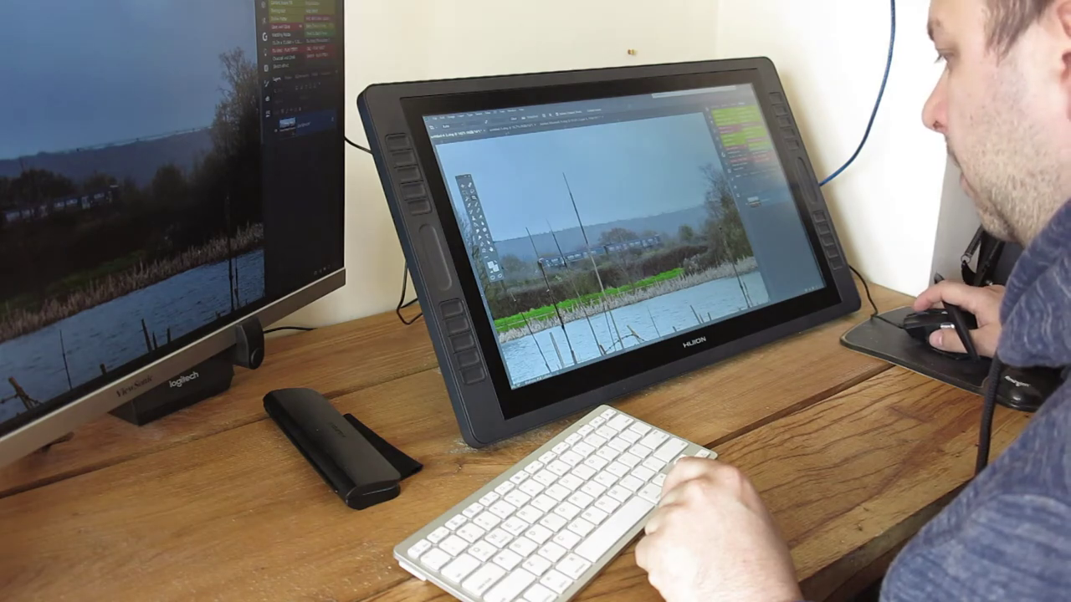
scroll(626, 268, down, 3)
scroll(626, 268, right, 3)
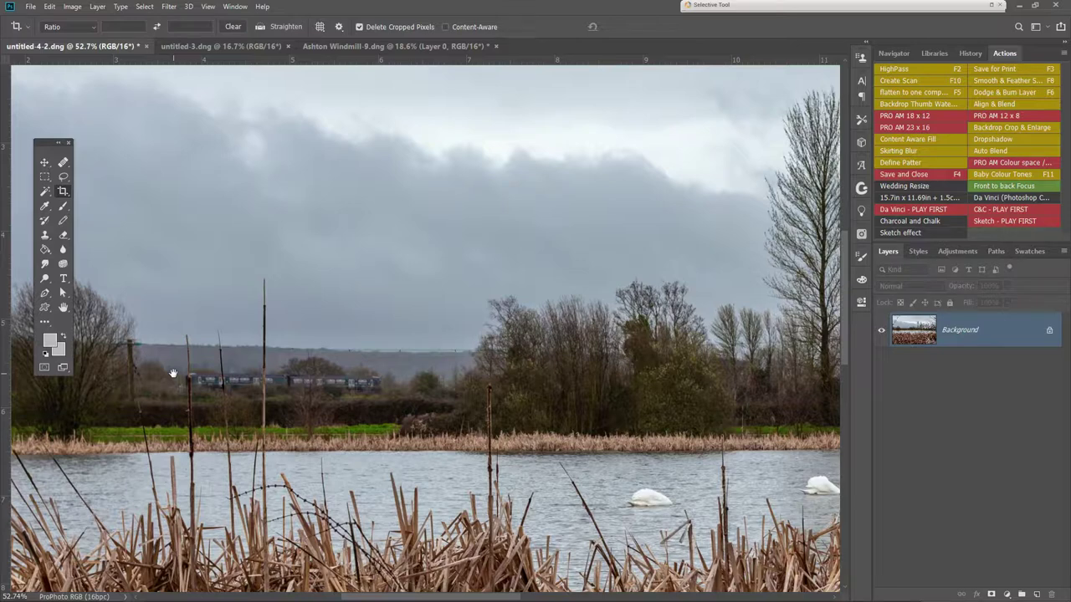
scroll(250, 359, left, 3)
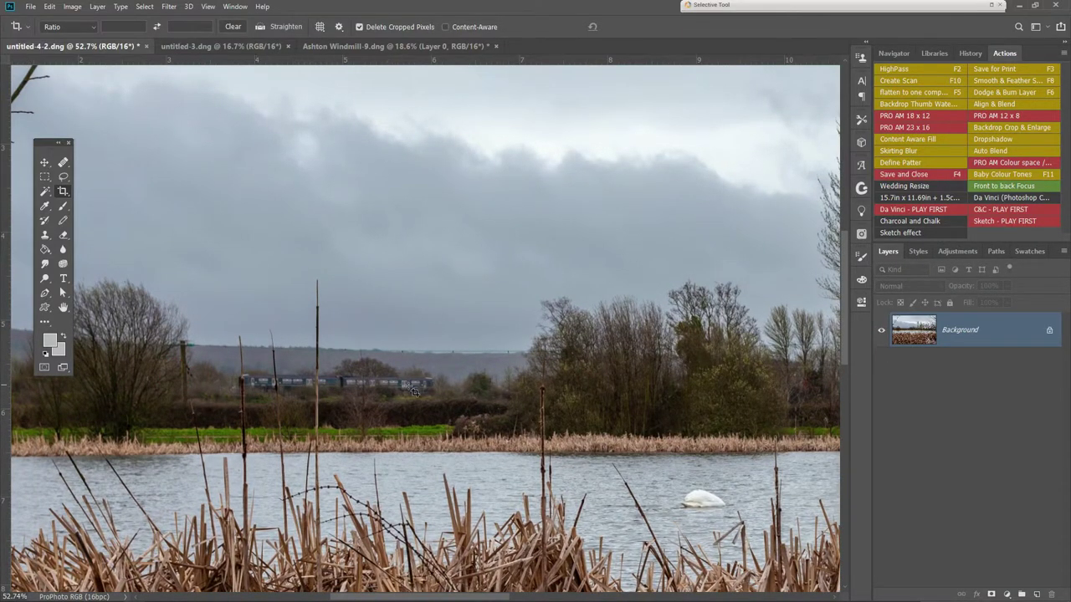
scroll(368, 393, down, 3)
scroll(371, 394, down, 1)
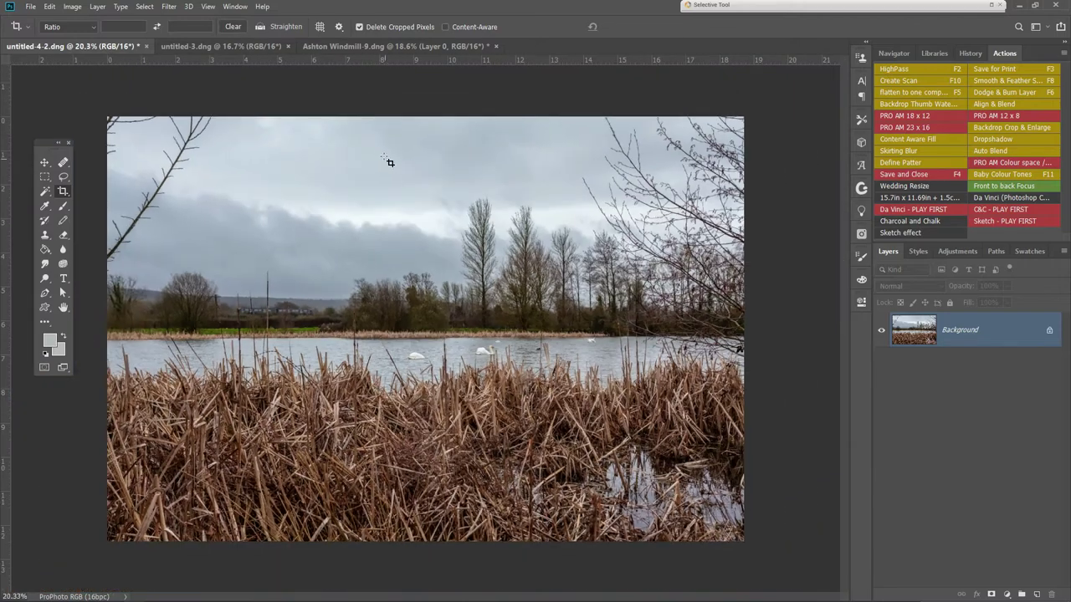
Compare the untitled-3 and untitled-4-2 lake photos by flipping between them
click(265, 48)
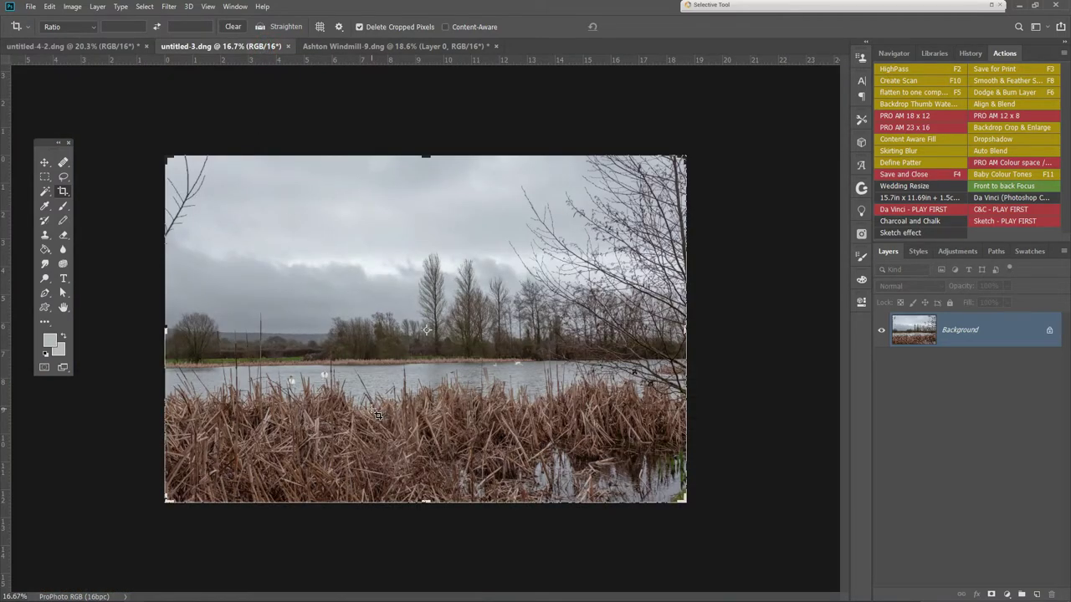
scroll(407, 399, up, 1)
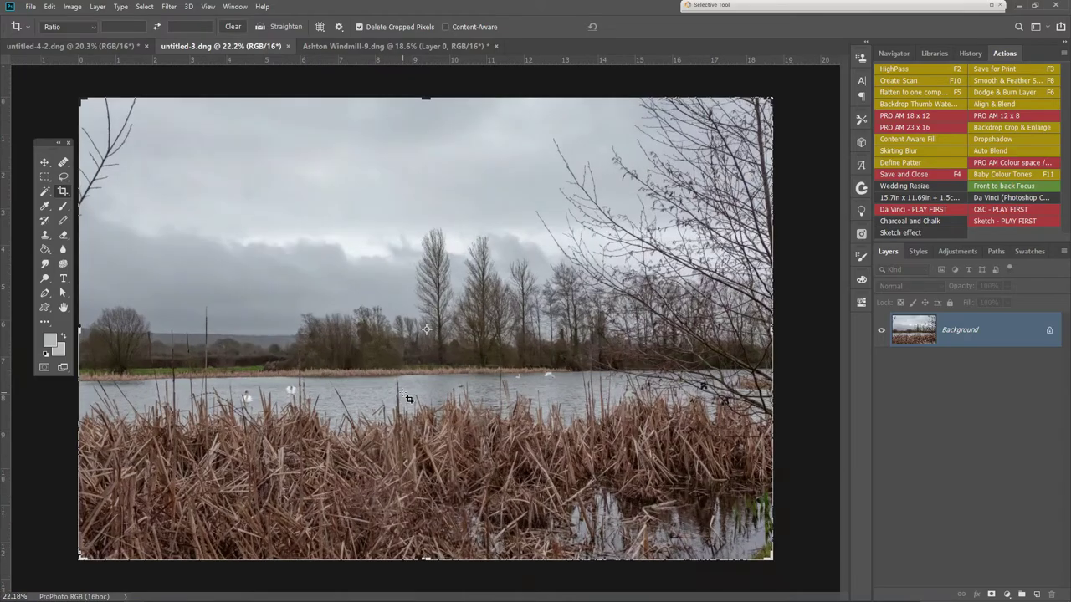
scroll(408, 399, up, 2)
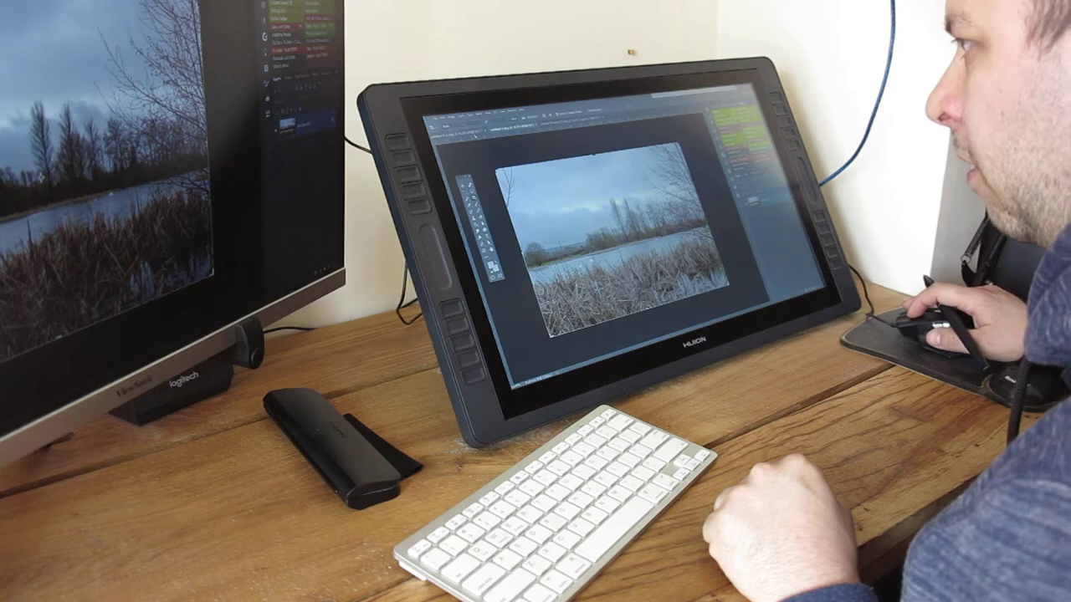
scroll(610, 242, up, 1)
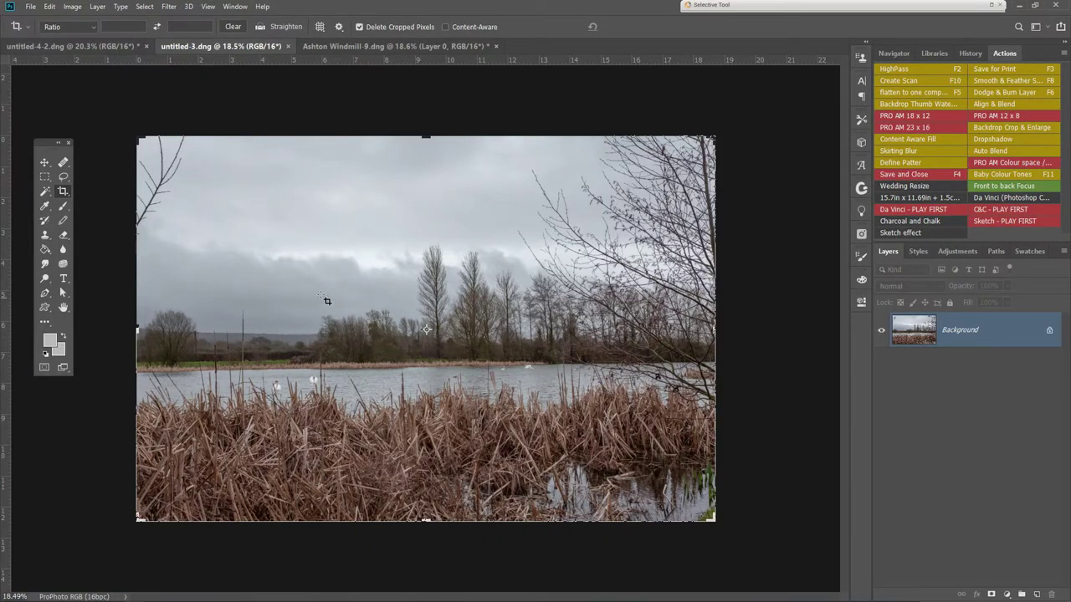
click(107, 46)
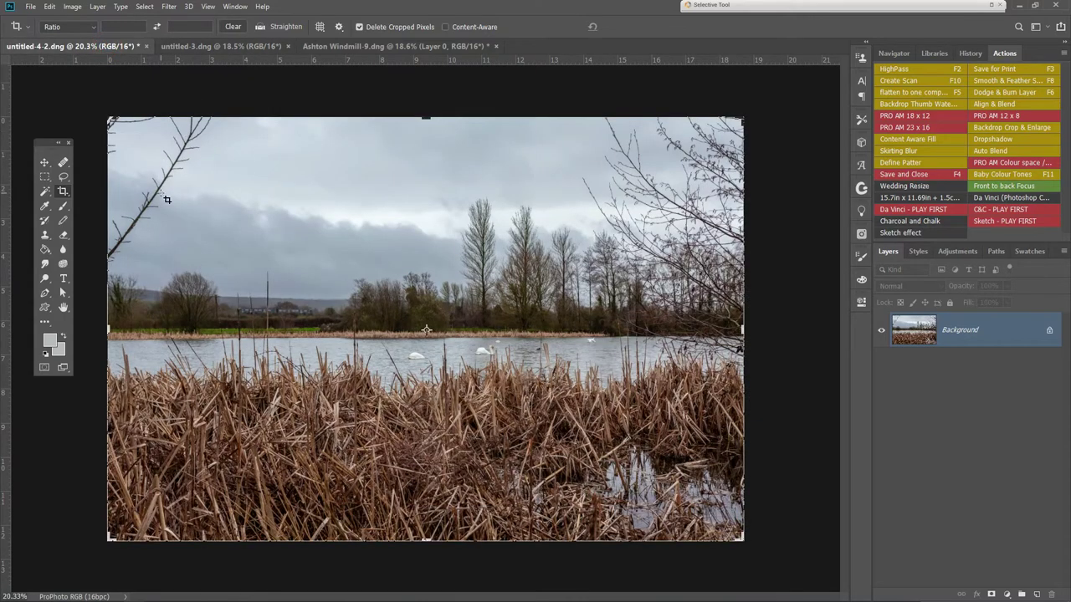
click(247, 45)
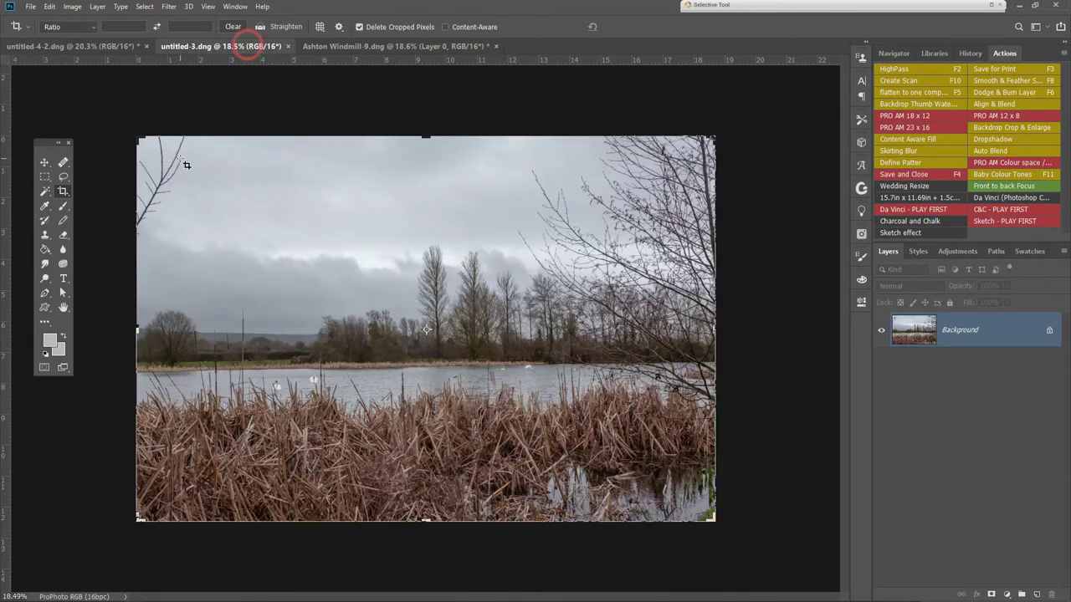
click(105, 46)
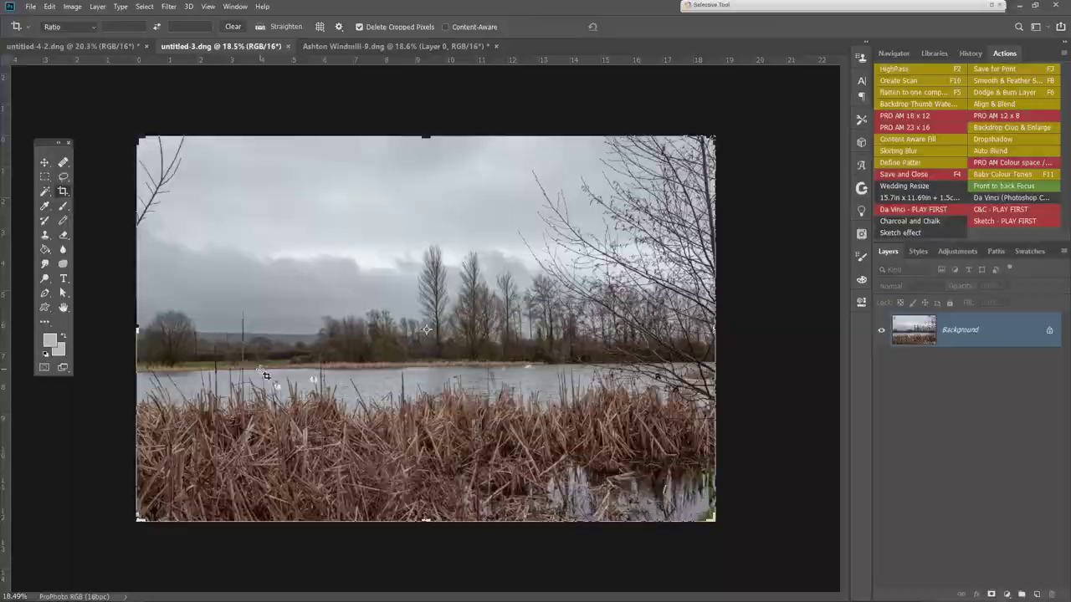
scroll(249, 351, up, 5)
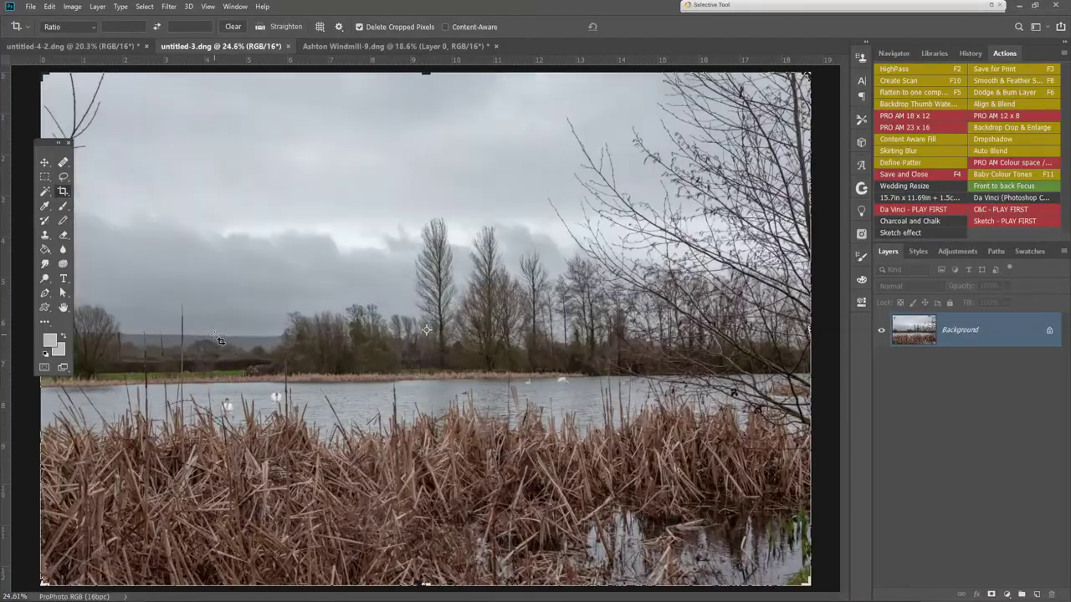
scroll(111, 390, up, 2)
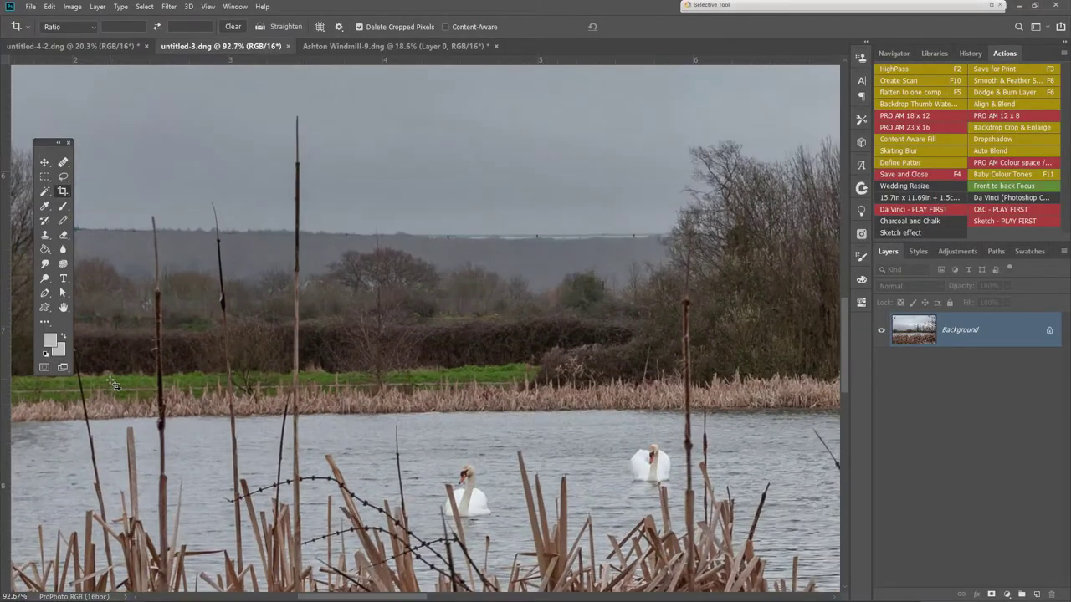
scroll(147, 384, down, 1)
scroll(147, 384, down, 6)
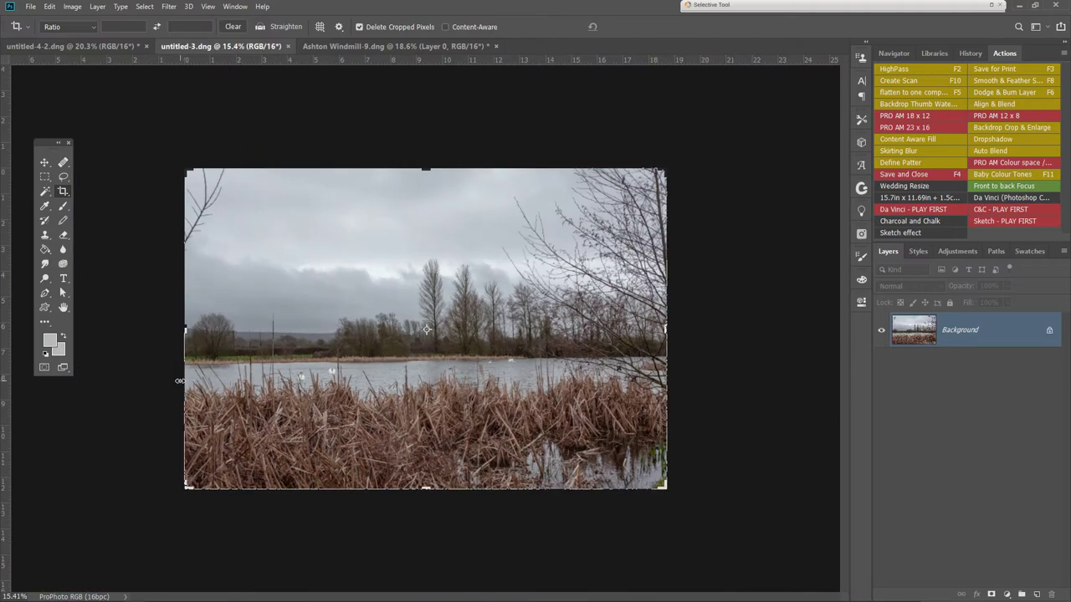
Start a crop on untitled-3 and cancel it, leaving the photo uncropped
click(178, 381)
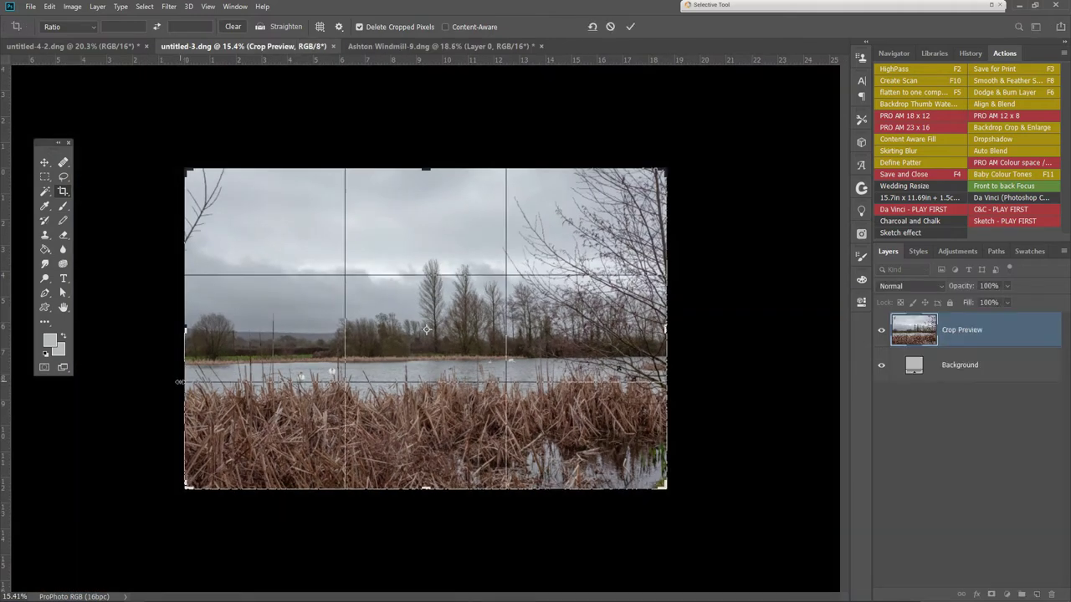
click(612, 26)
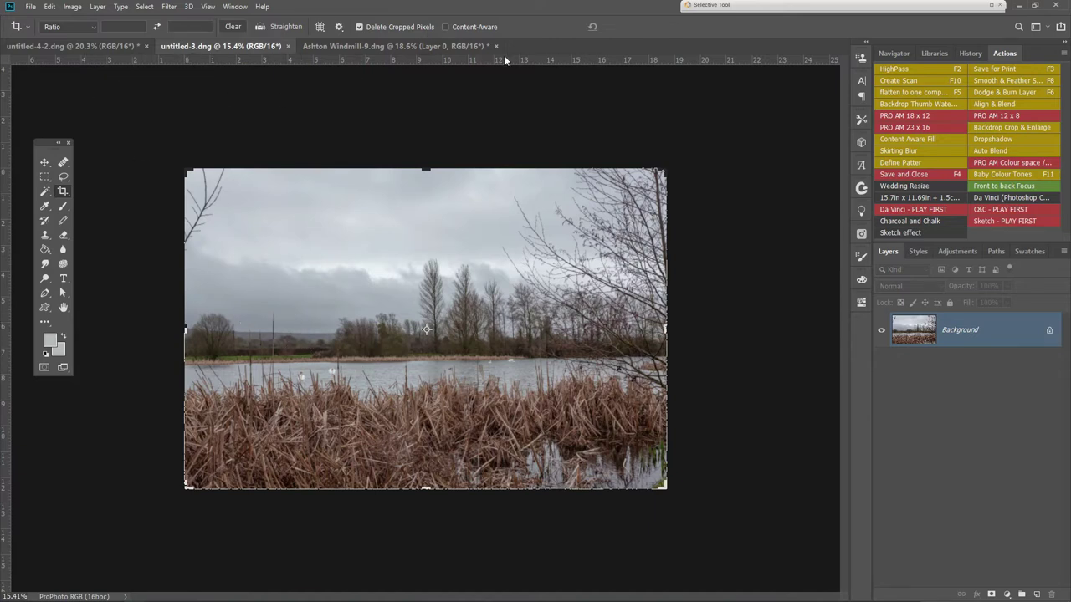
click(44, 163)
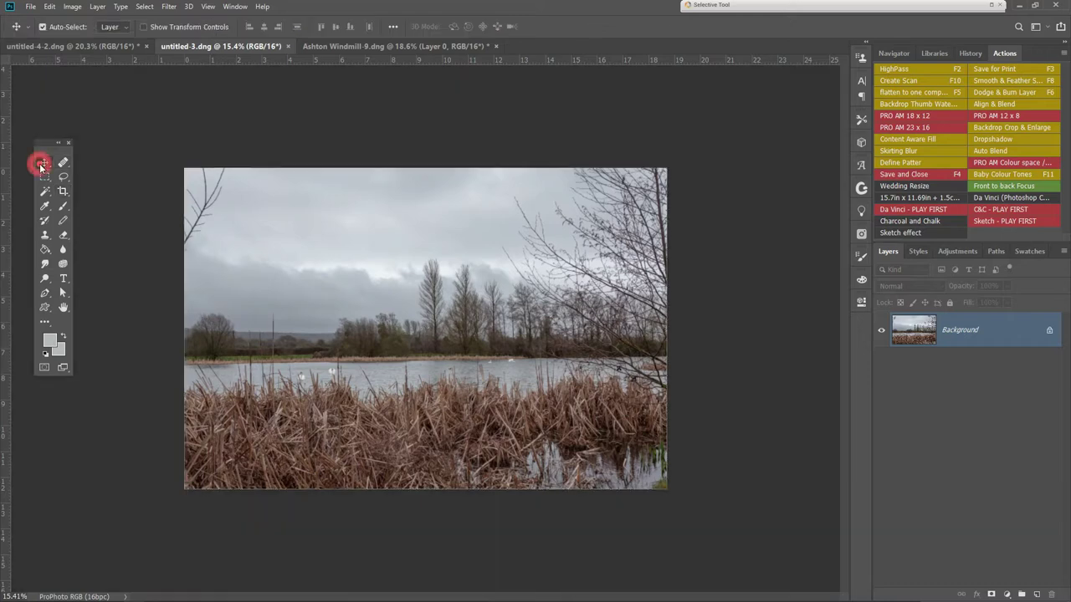
Copy the untitled-3 photo into untitled-4-2 as Layer 1 and close untitled-3 without saving
drag(235, 50, 580, 190)
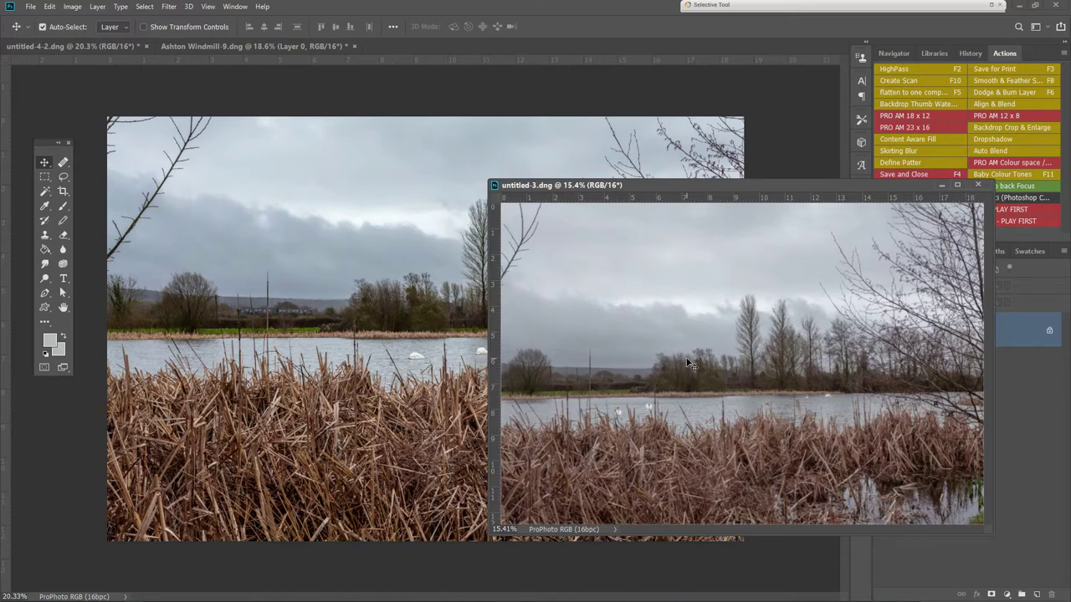
drag(703, 374, 349, 340)
drag(584, 192, 388, 200)
click(784, 192)
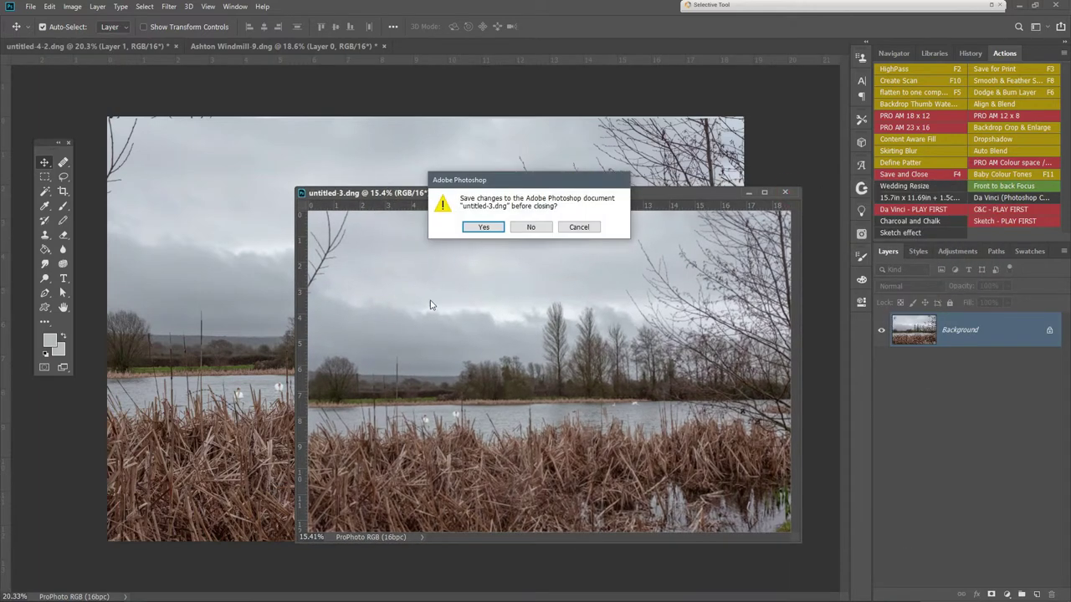
click(528, 228)
drag(435, 346, 513, 342)
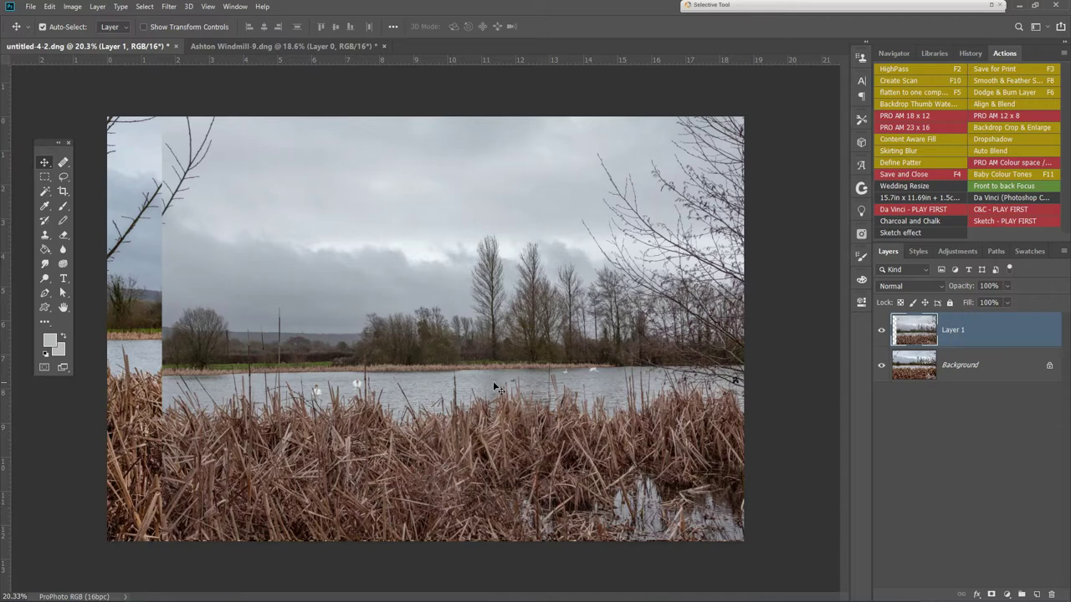
Lower Layer 1's opacity to 39% and slide it right to line up with the Background
drag(490, 365, 458, 374)
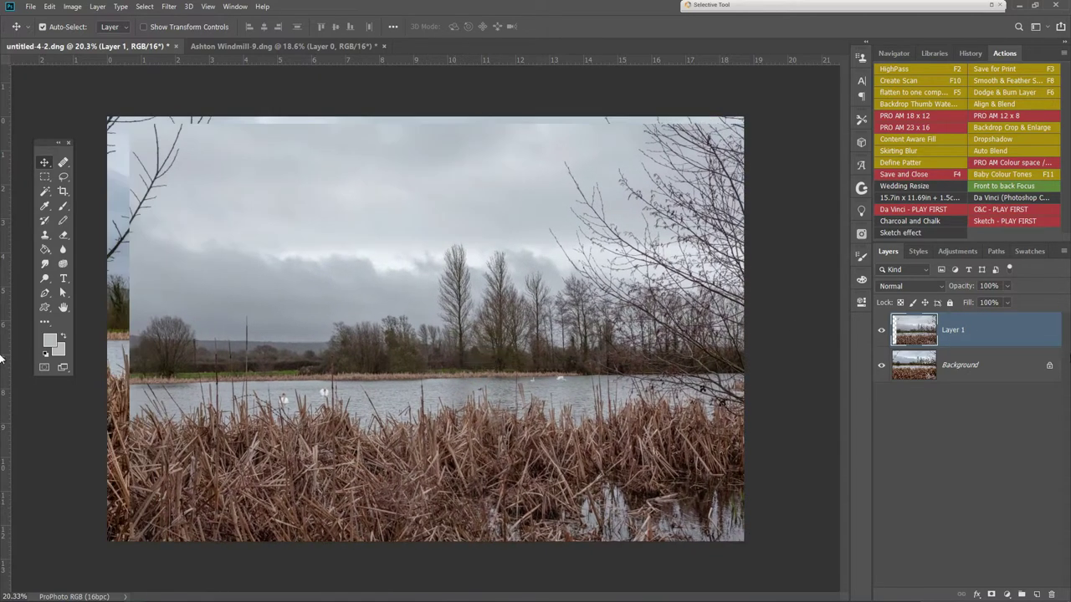
click(1007, 286)
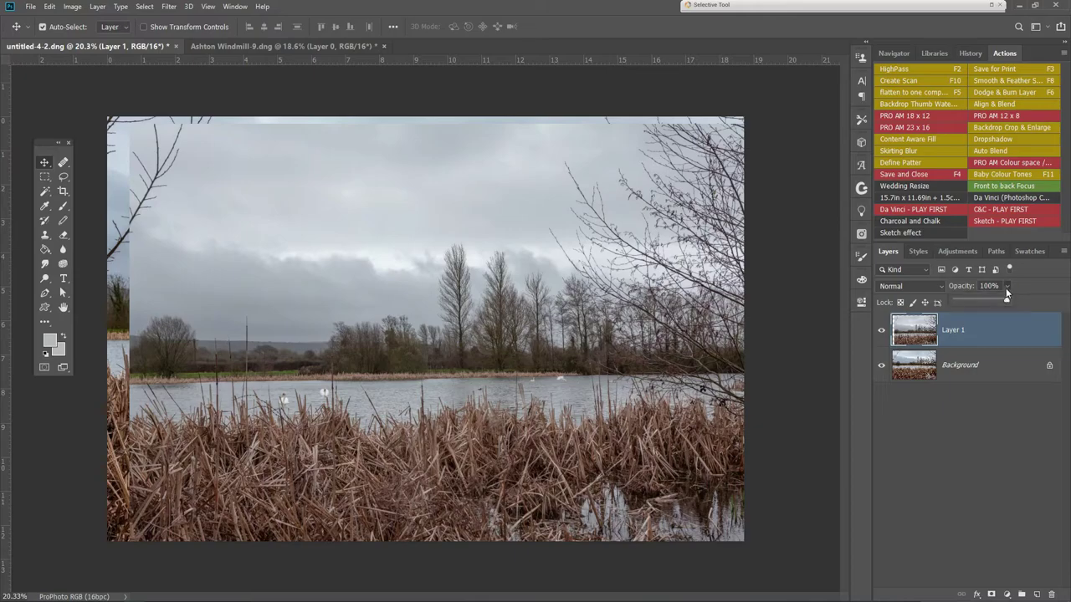
drag(1006, 302, 980, 303)
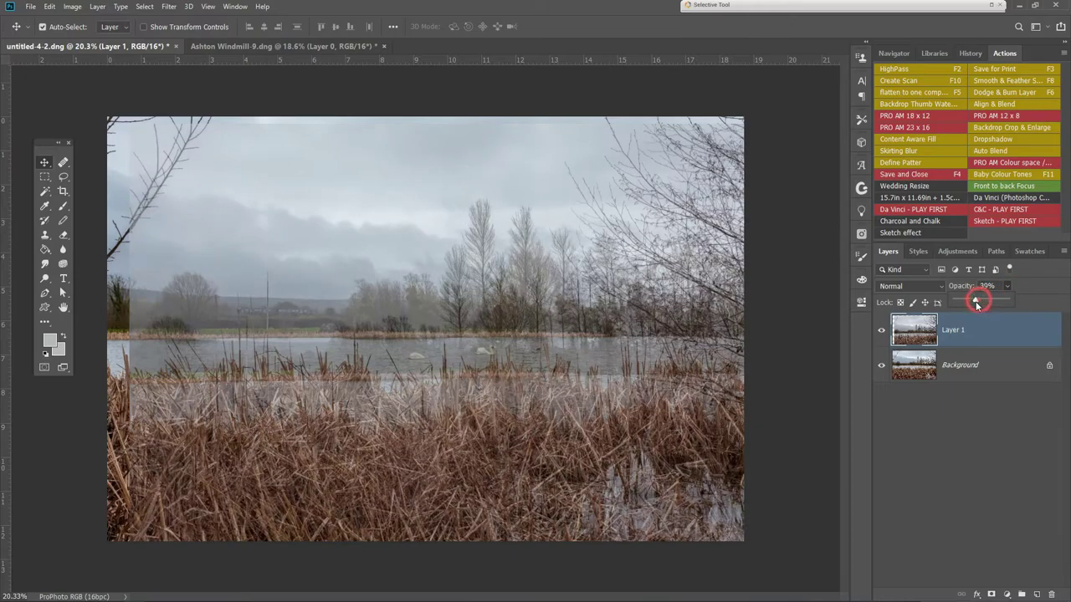
drag(522, 366, 526, 325)
scroll(360, 322, up, 3)
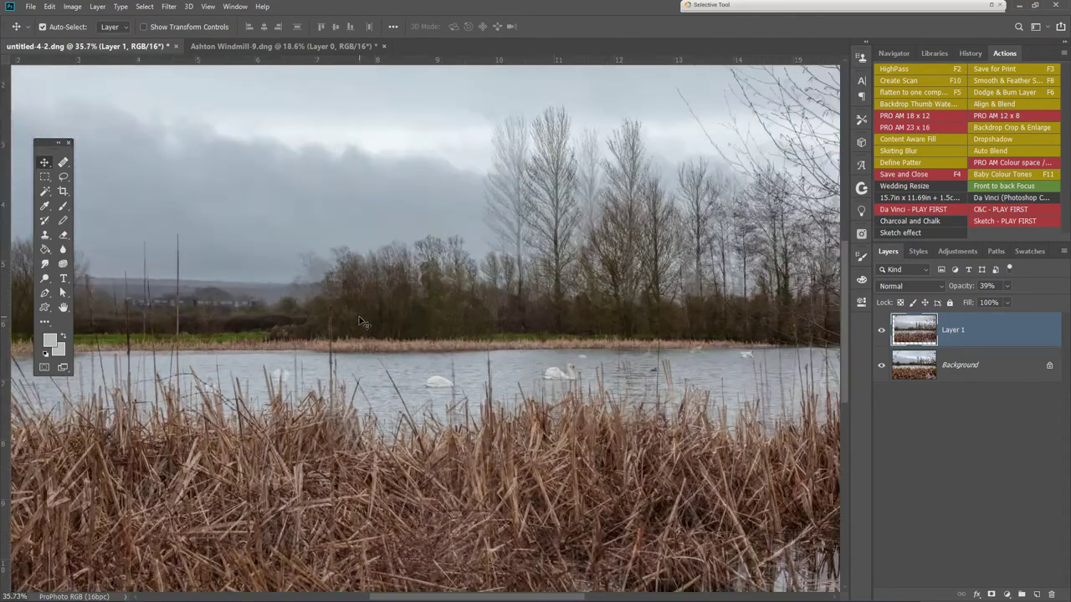
drag(360, 322, 395, 323)
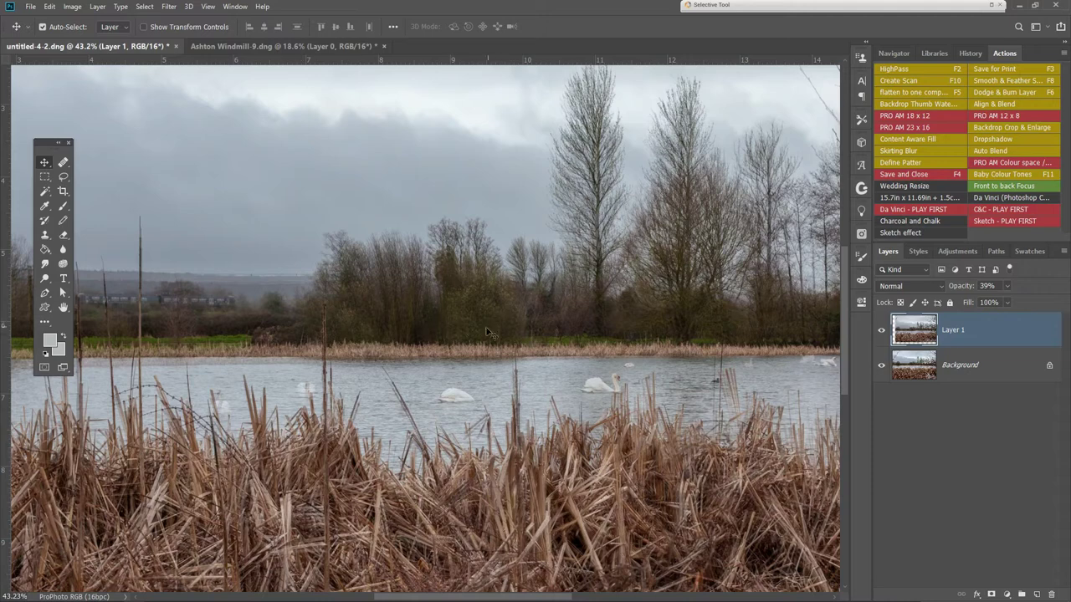
drag(459, 353, 598, 428)
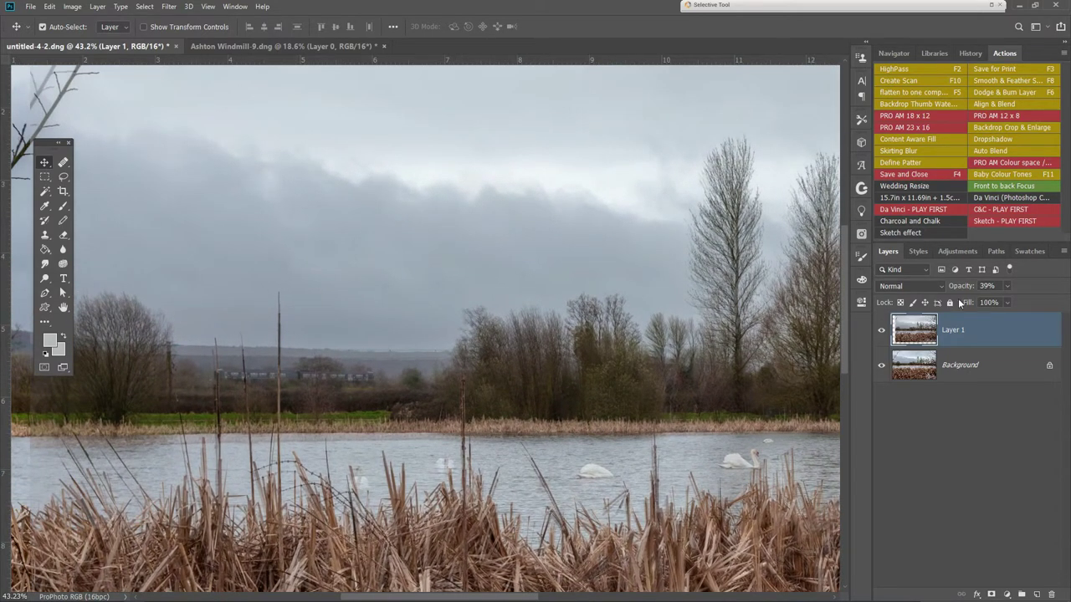
Fine-tune Layer 1's alignment, restore it to 100% opacity, and add a layer mask
click(1004, 286)
drag(1005, 299, 1014, 301)
drag(391, 365, 390, 351)
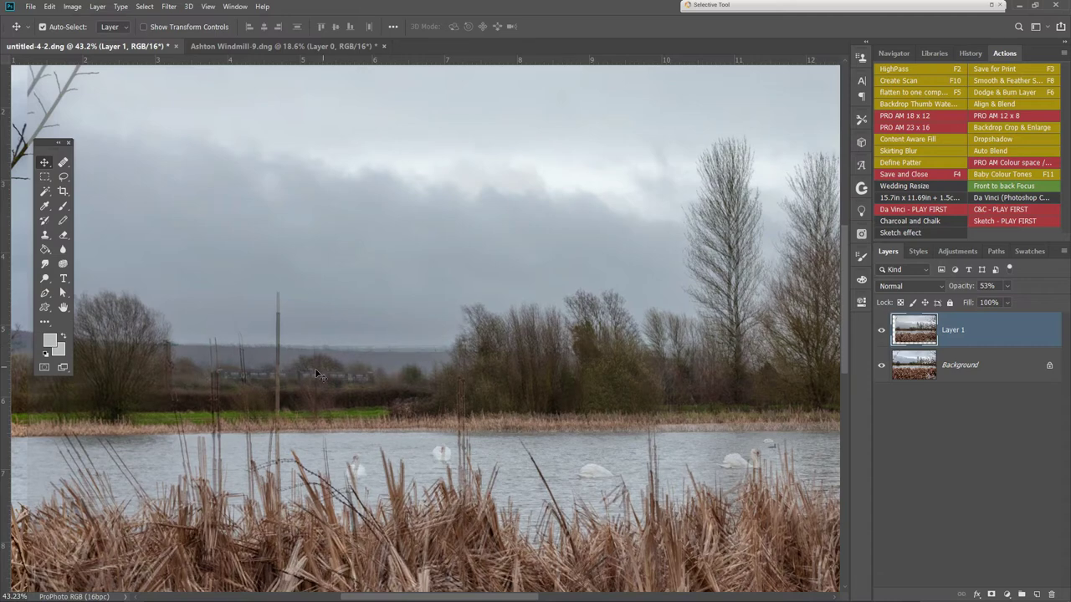
scroll(238, 379, up, 5)
scroll(420, 390, up, 2)
drag(420, 391, 425, 403)
scroll(423, 404, down, 8)
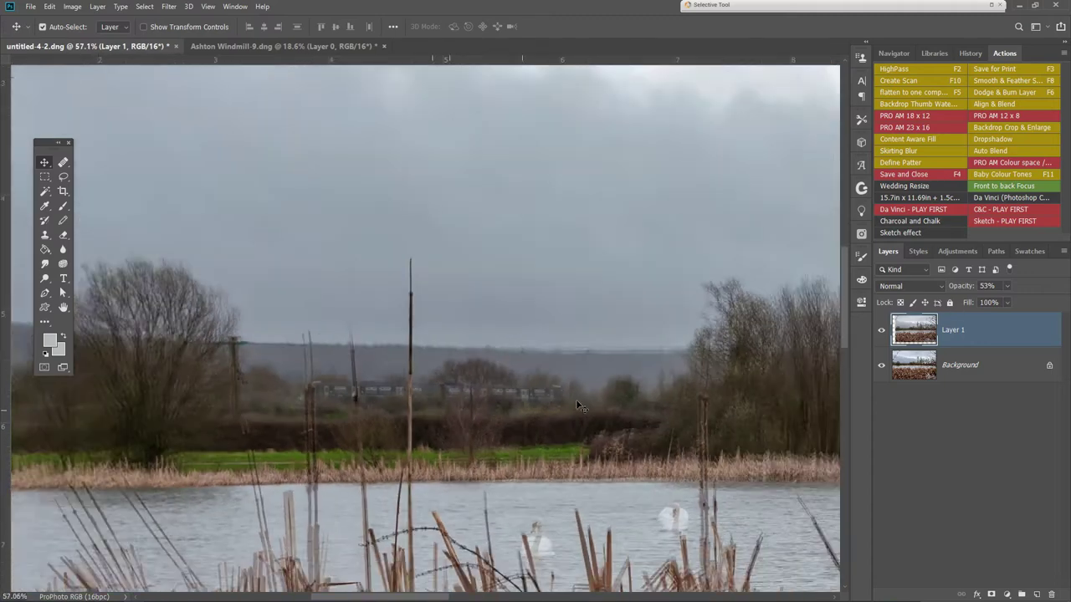
scroll(716, 366, up, 3)
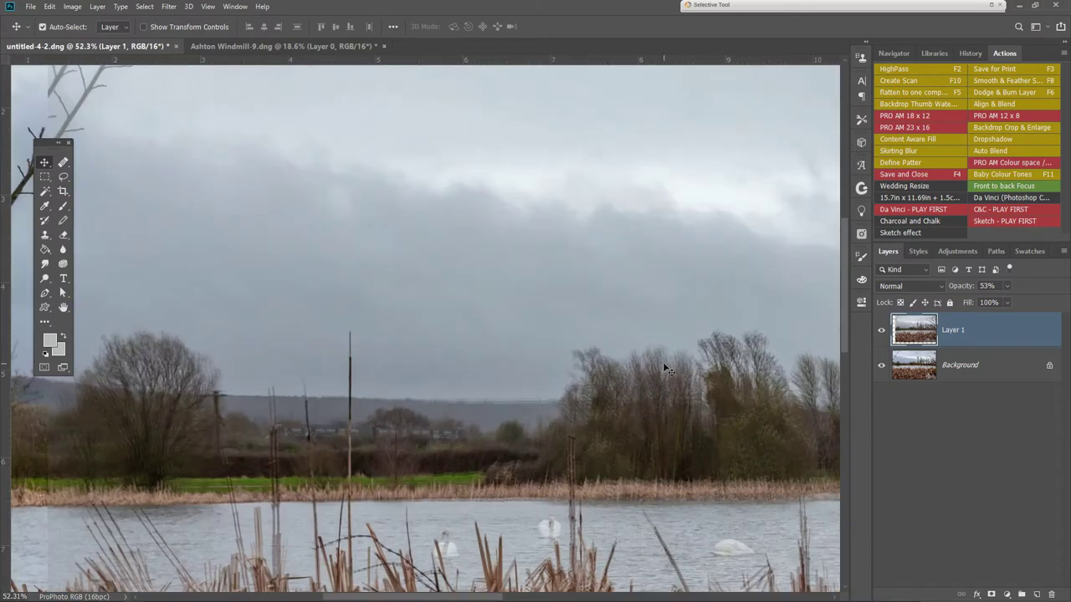
scroll(358, 455, down, 2)
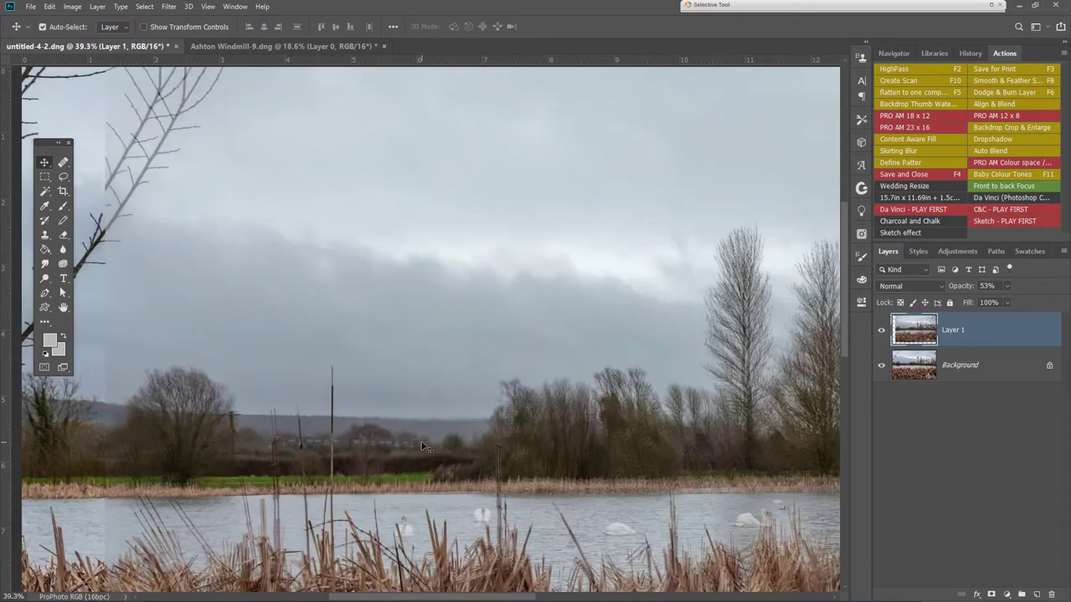
scroll(421, 440, up, 5)
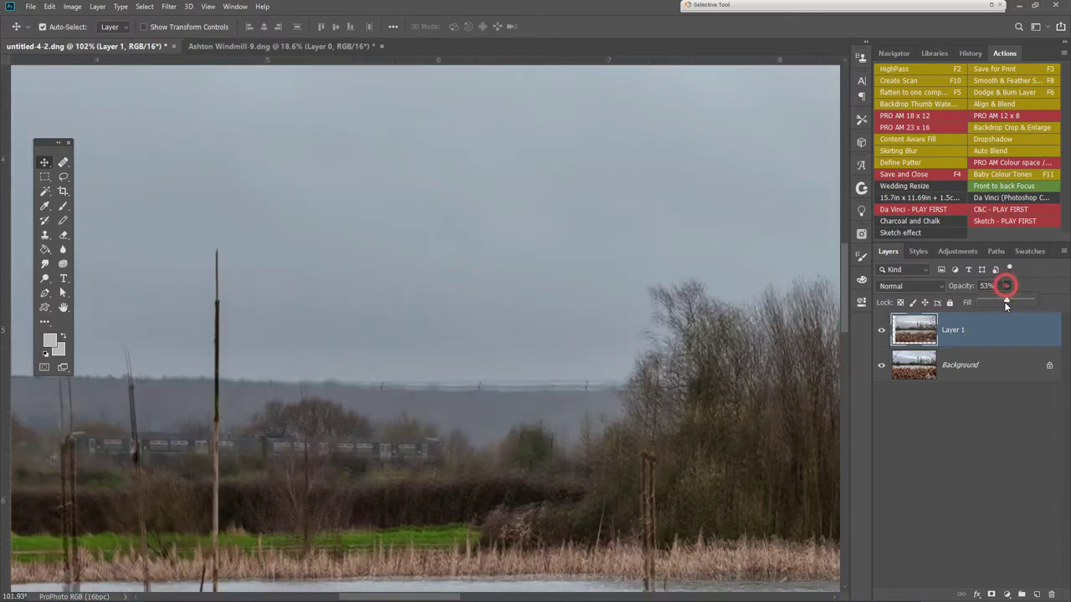
drag(1008, 299, 1030, 301)
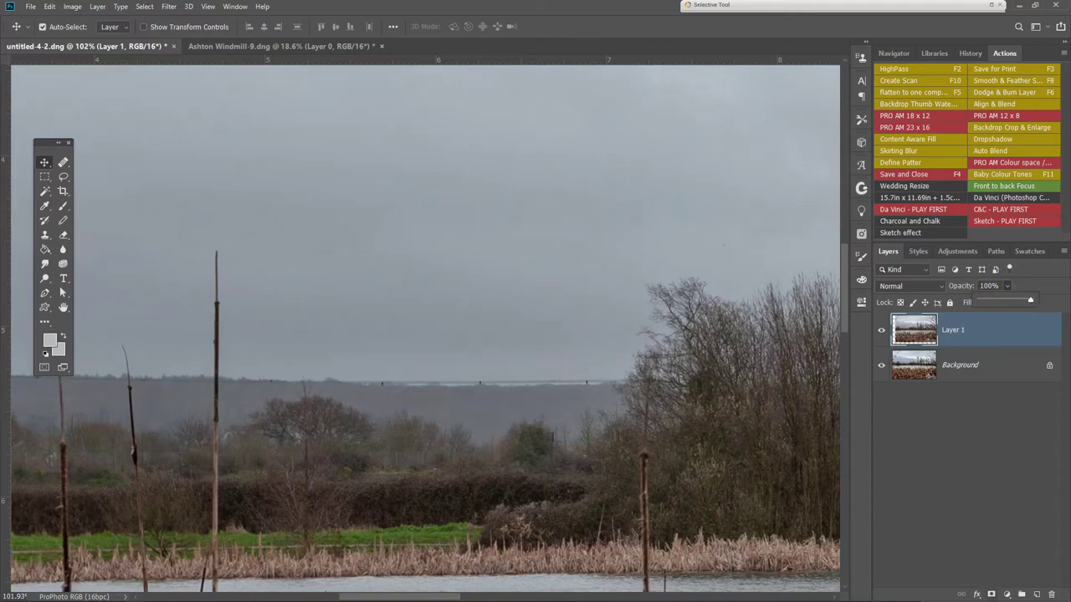
click(991, 594)
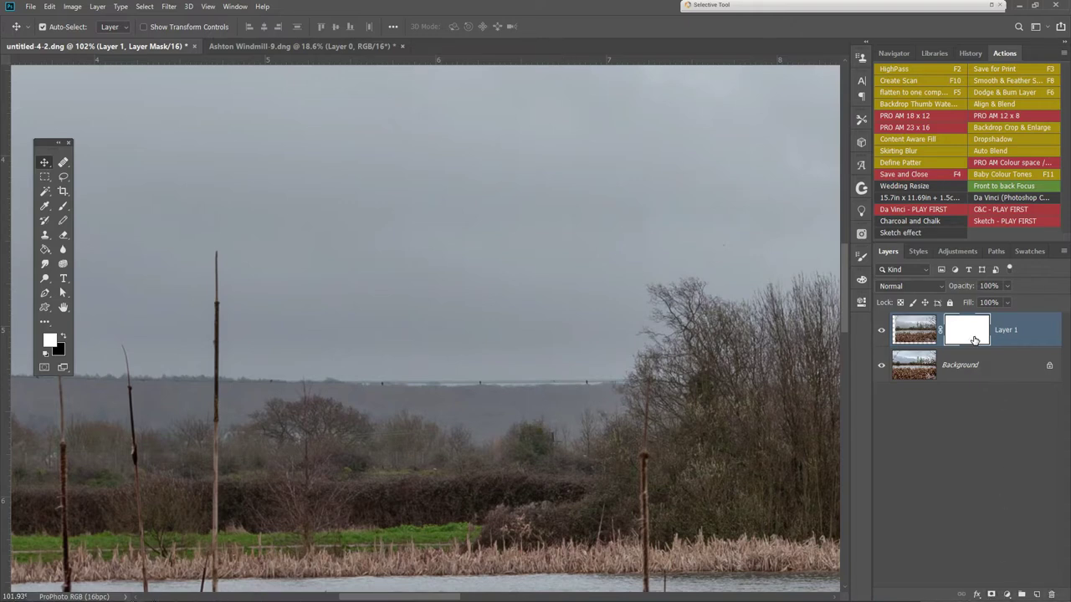
Invert Layer 1's mask to black with Ctrl+I so the train shows through again
key(ctrl+i)
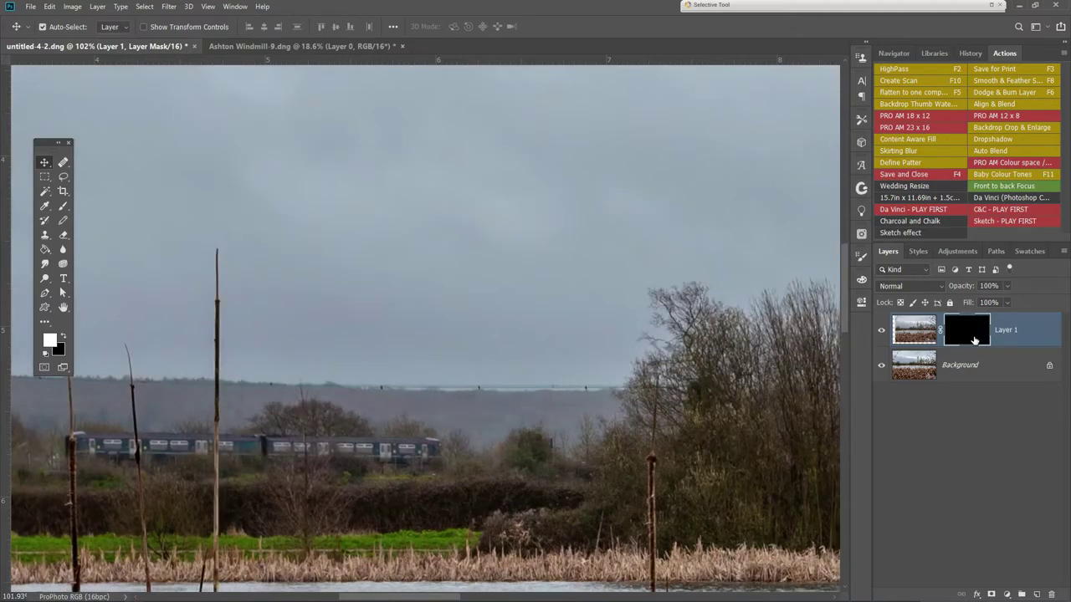
scroll(363, 440, down, 10)
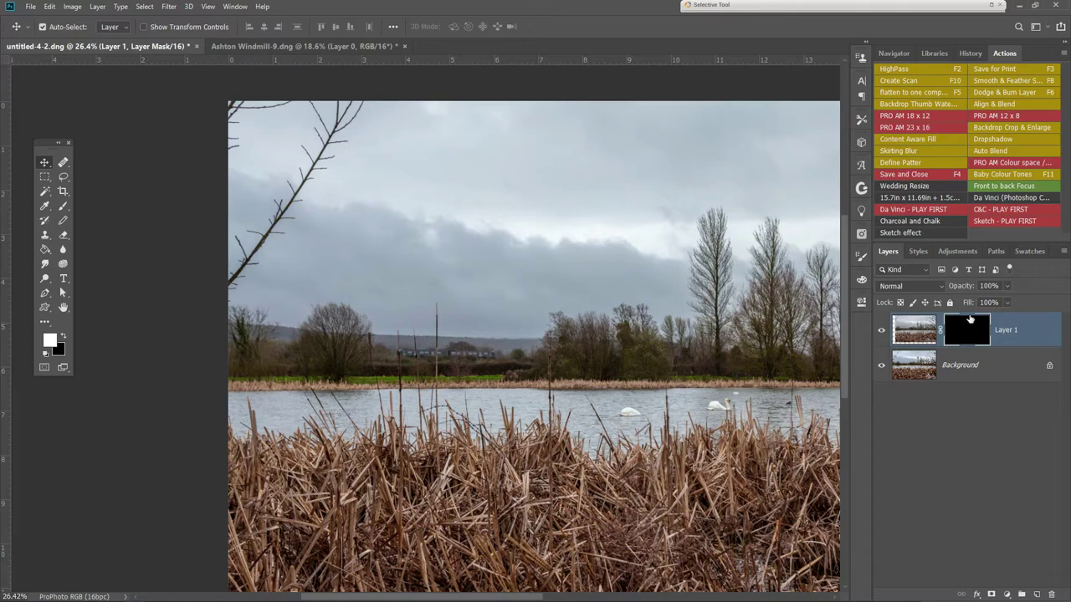
scroll(470, 280, up, 10)
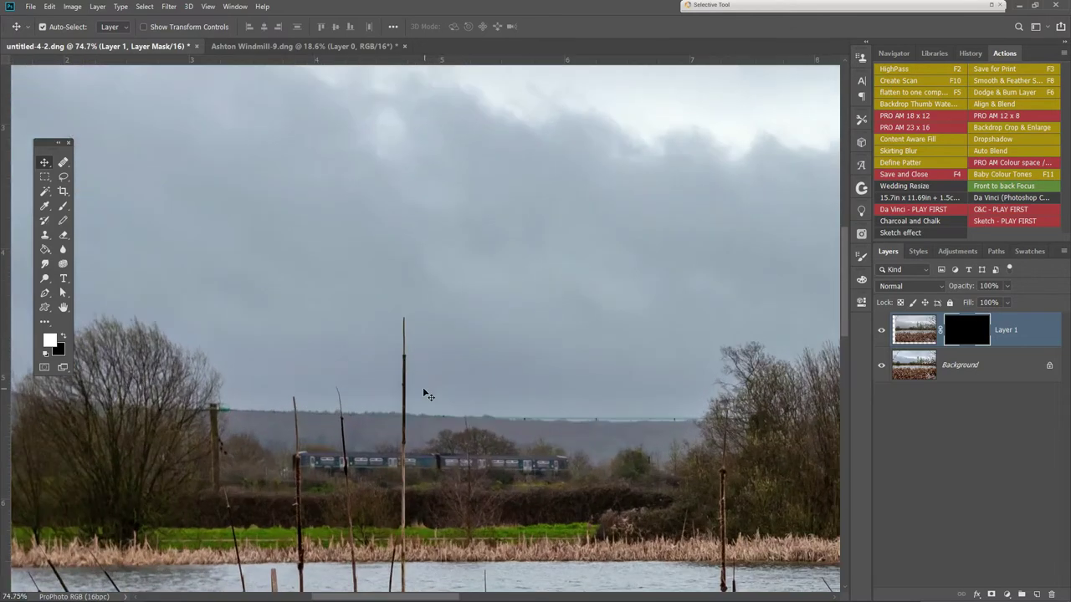
Switch to an enlarged brush and paint white on the mask over the train's right end
scroll(510, 456, down, 3)
scroll(495, 394, up, 2)
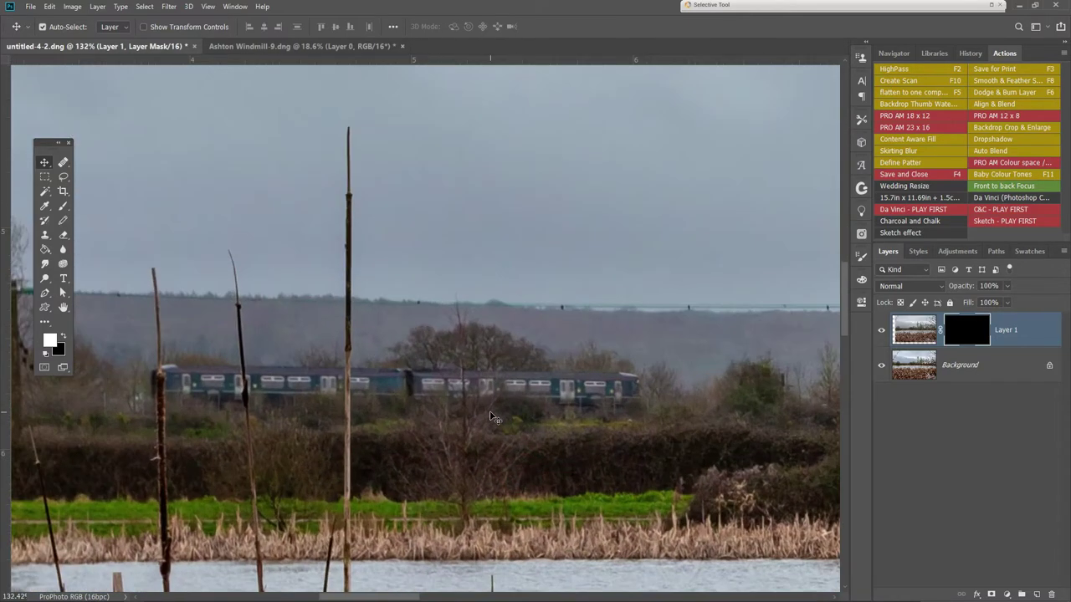
click(64, 206)
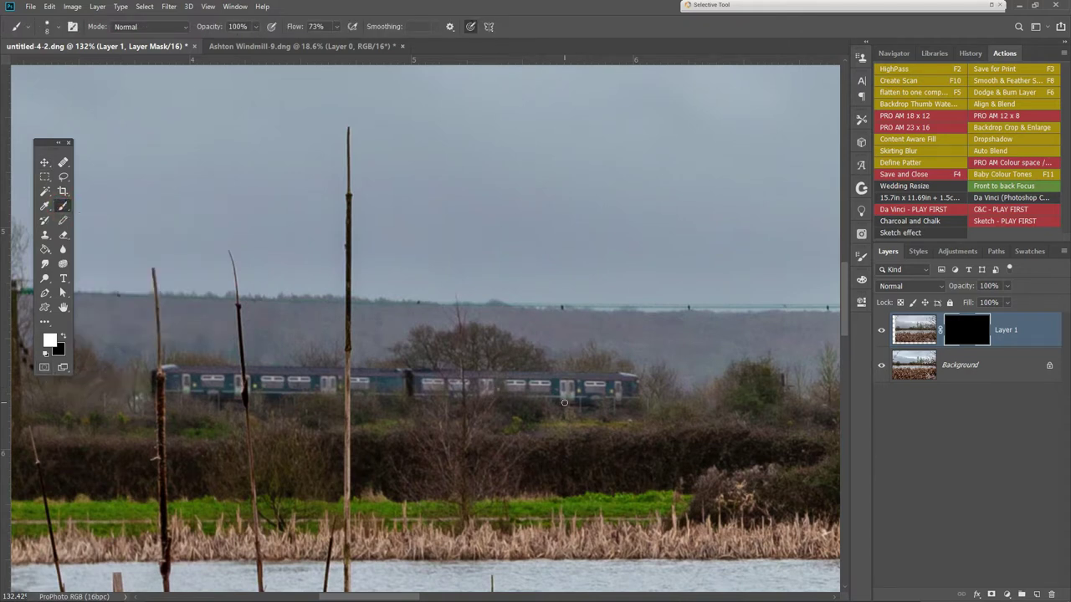
key(bracketright)
key(bracketright)
key(bracketright)
key(bracketright)
key(bracketright)
mouse_move(624, 394)
mouse_down()
mouse_move(627, 402)
mouse_move(626, 381)
mouse_move(613, 382)
mouse_move(617, 406)
mouse_move(596, 390)
mouse_move(511, 381)
mouse_move(537, 380)
mouse_up()
Dab the mask around the train and haze, then set brush hardness to 0%
click(578, 382)
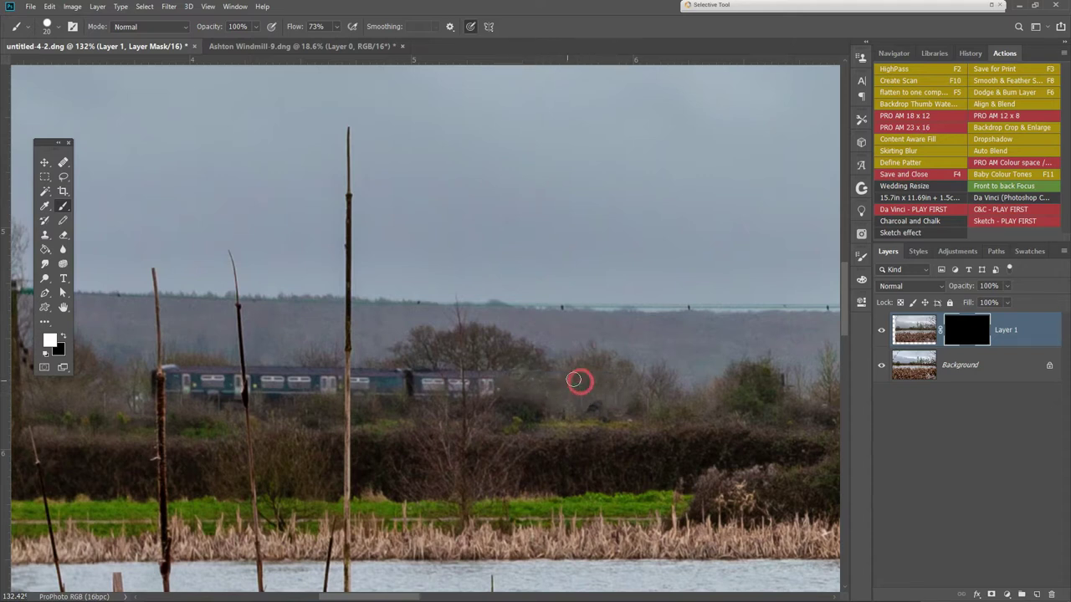
click(612, 380)
drag(611, 417, 631, 424)
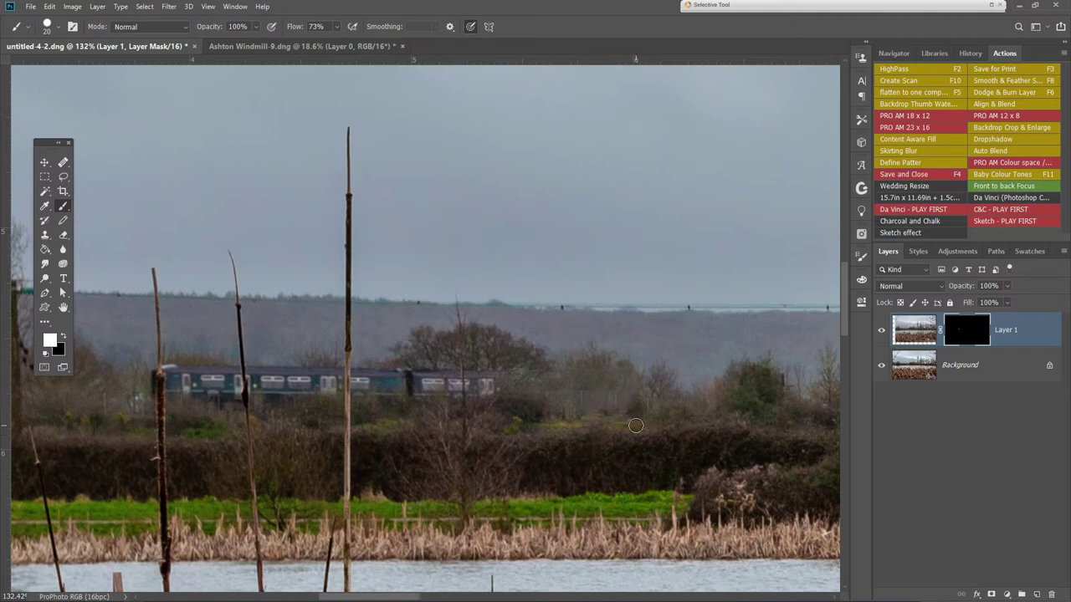
click(404, 375)
mouse_move(404, 375)
mouse_down()
mouse_move(386, 389)
mouse_move(397, 391)
mouse_up()
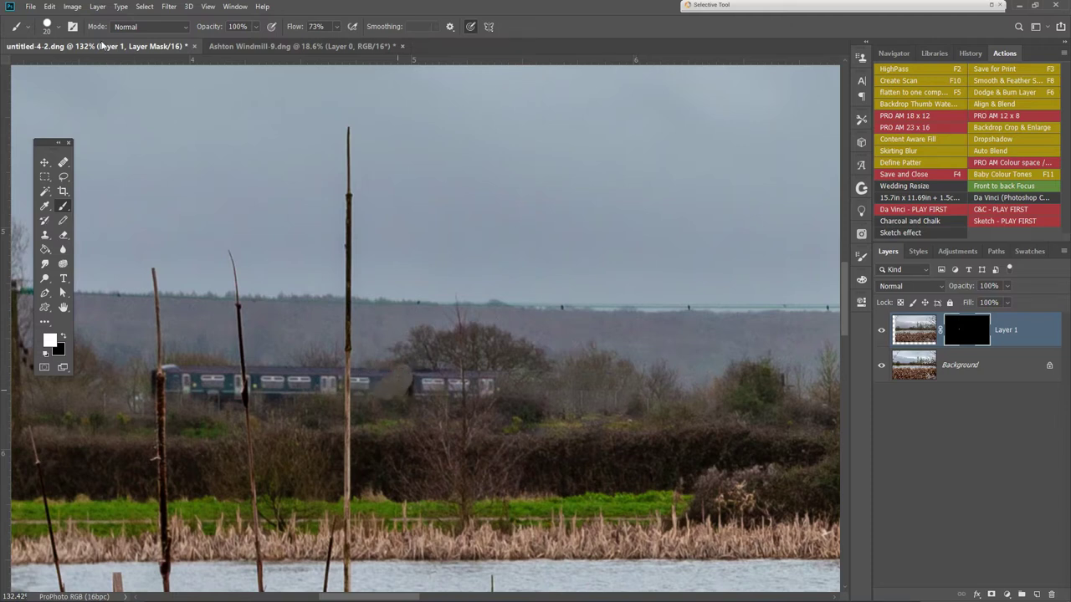
click(58, 30)
drag(135, 94, 71, 96)
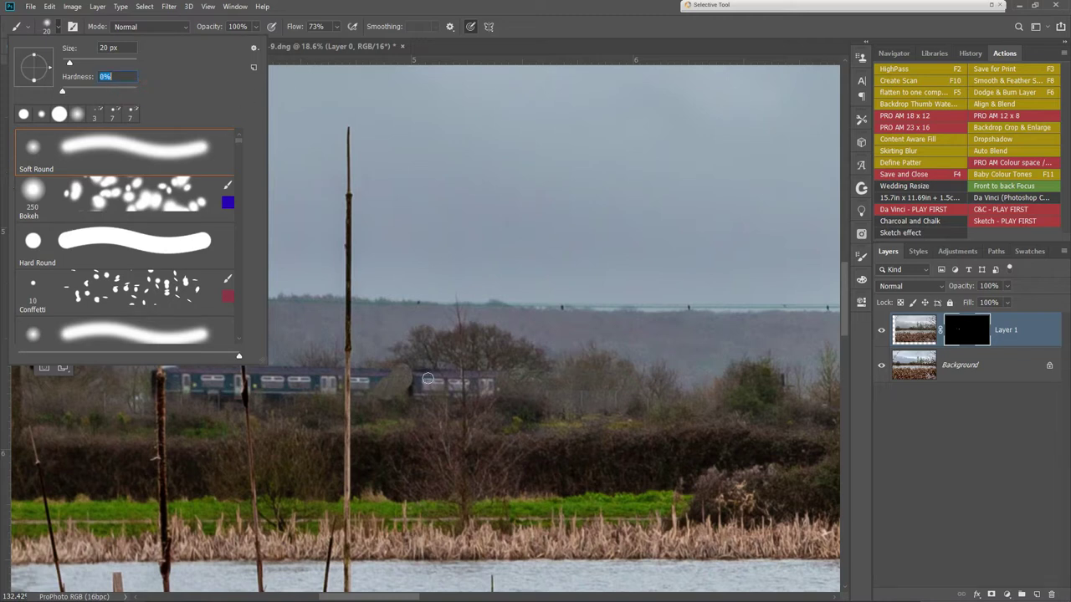
Paint white over the train's middle and right sections and the neighbouring trees
click(427, 379)
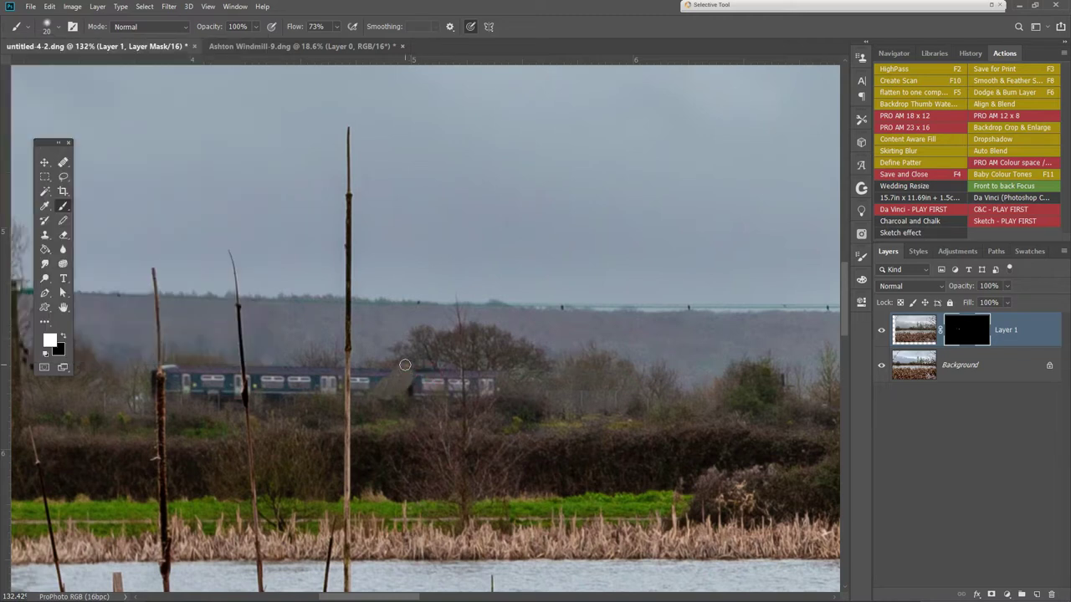
drag(398, 380, 401, 377)
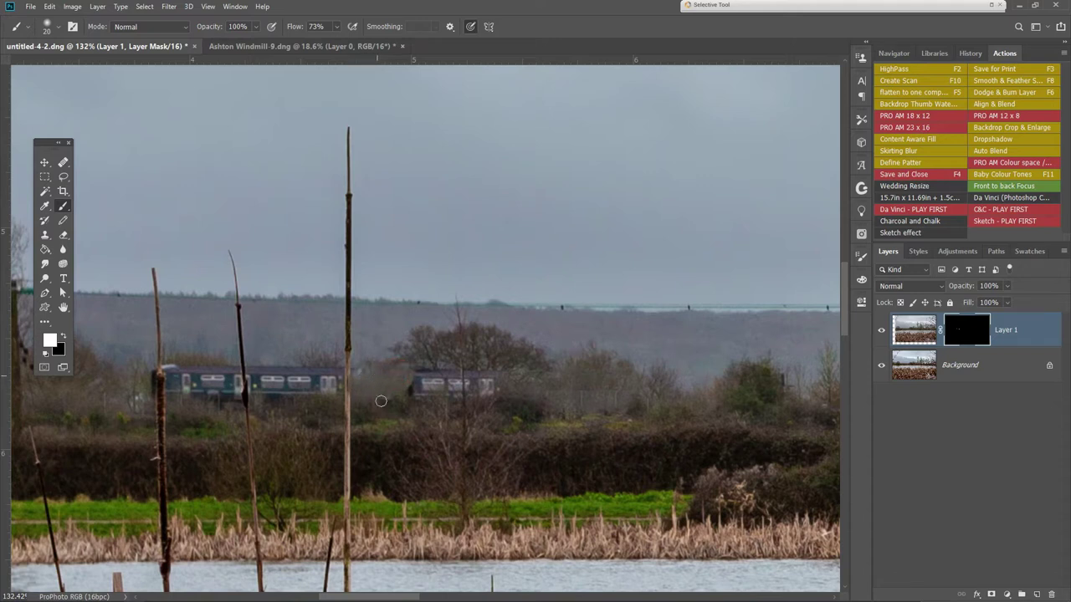
mouse_move(417, 379)
mouse_down()
mouse_move(448, 381)
mouse_move(463, 403)
mouse_move(481, 384)
mouse_move(470, 378)
mouse_move(481, 395)
mouse_move(485, 382)
mouse_move(508, 401)
mouse_move(499, 385)
mouse_move(442, 376)
mouse_up()
click(397, 370)
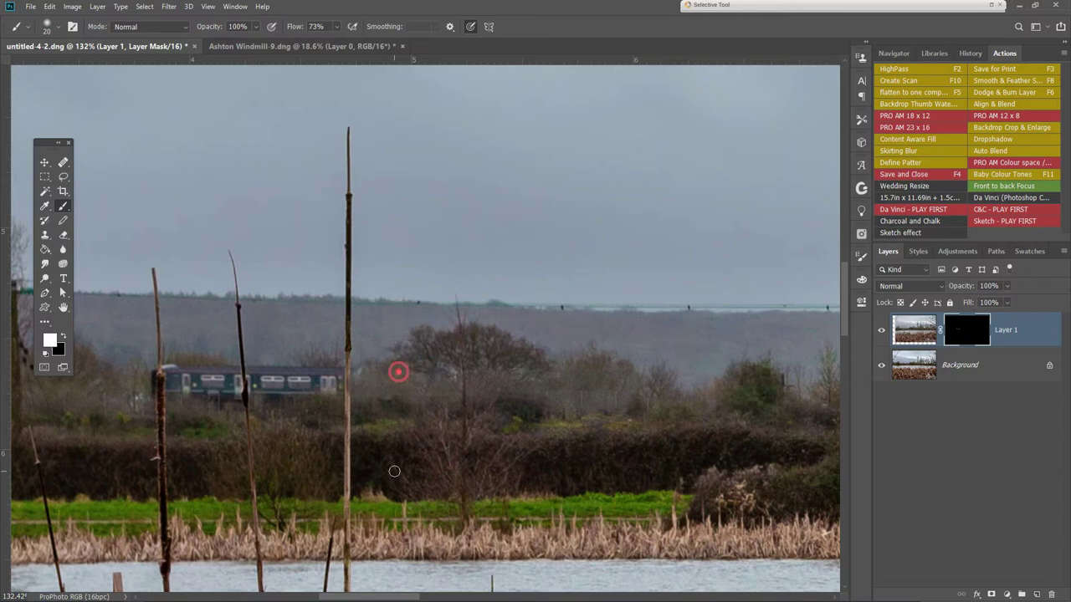
click(521, 408)
click(335, 375)
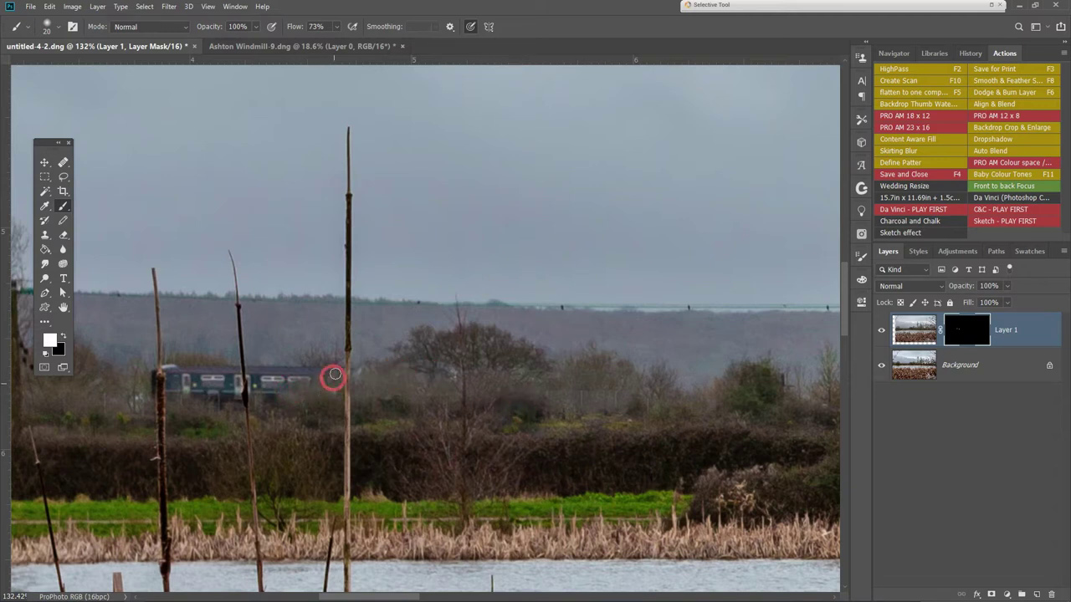
click(273, 390)
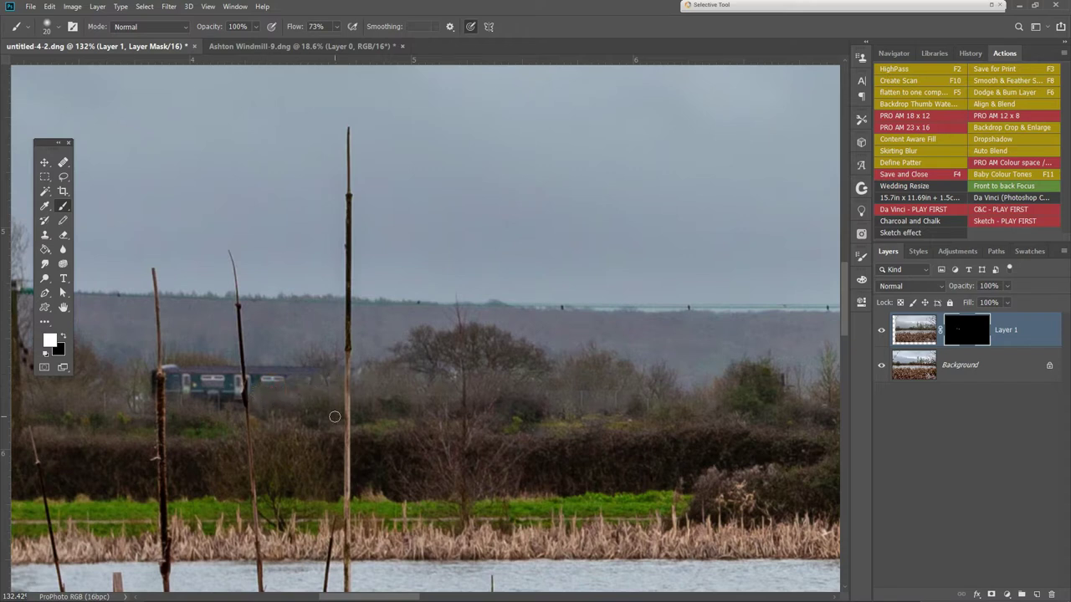
click(271, 385)
click(256, 375)
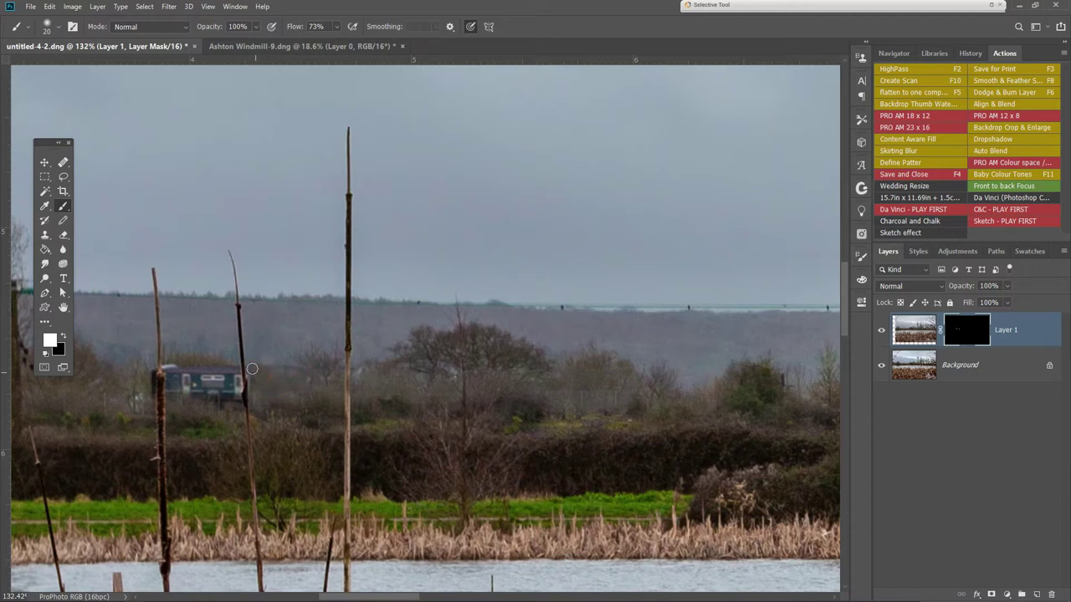
click(299, 378)
click(288, 404)
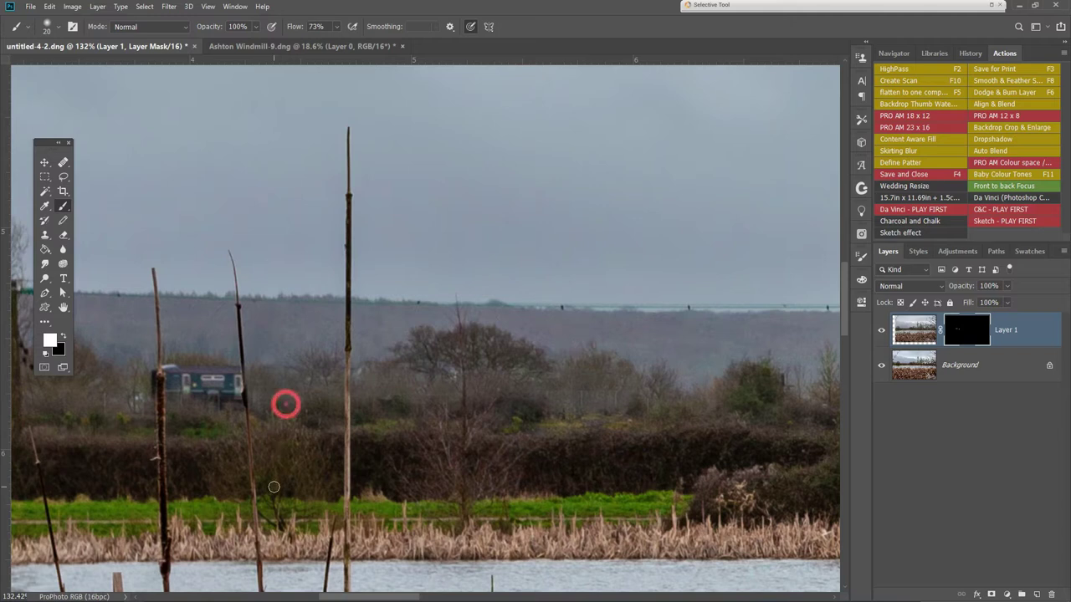
click(408, 406)
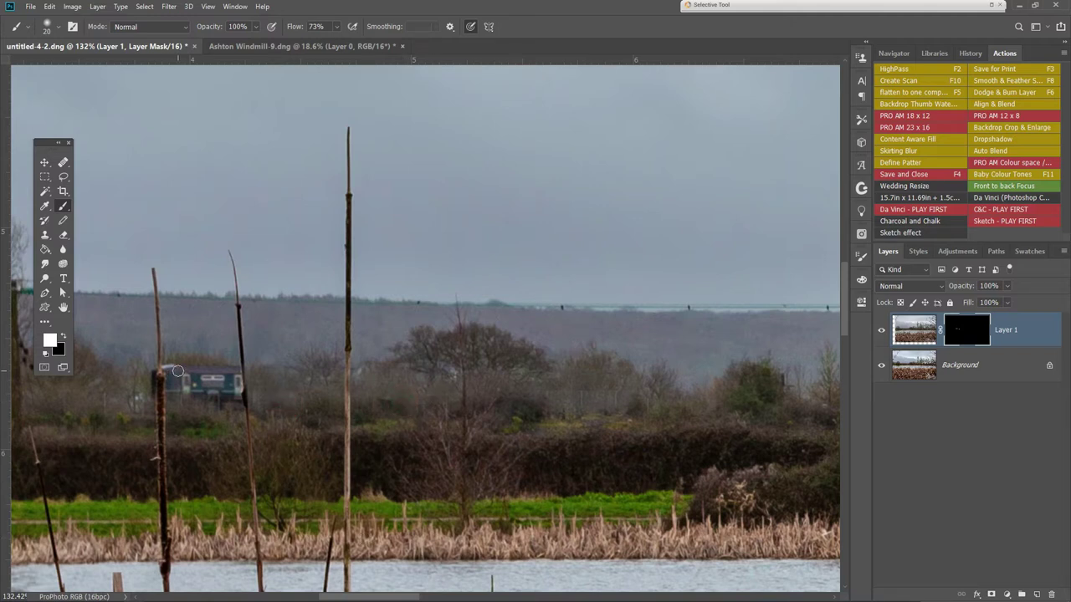
Paint out the last carriage and the remnant beside the reed pole
drag(171, 366, 177, 387)
click(185, 377)
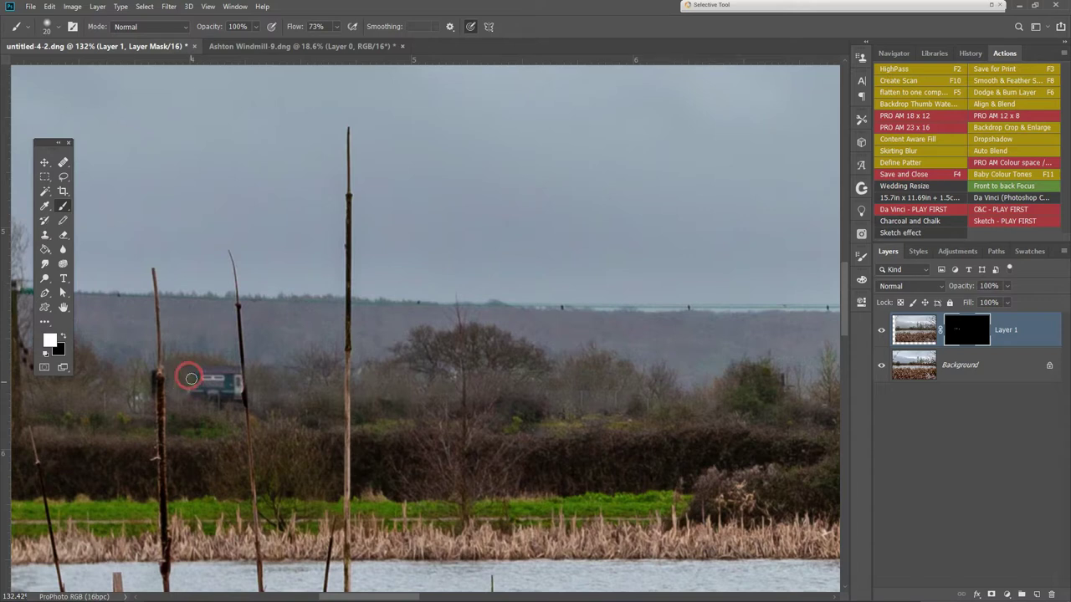
drag(206, 371, 214, 390)
click(215, 375)
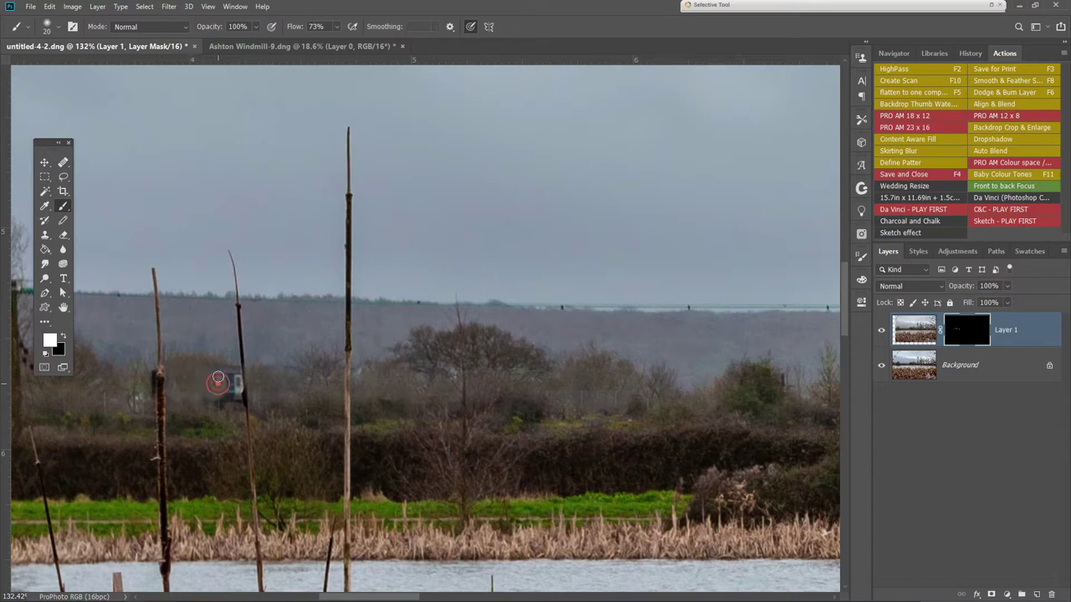
click(220, 382)
click(235, 385)
drag(233, 377, 235, 392)
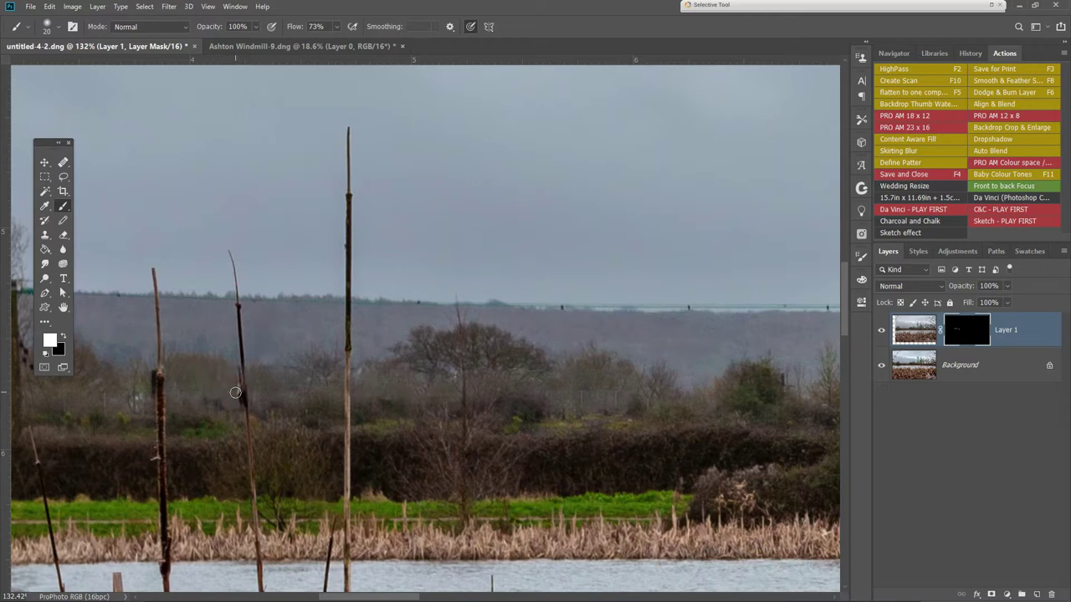
Brush white onto Layer 1's mask over the trees and hedge along the horizon
click(252, 370)
click(137, 390)
click(215, 404)
click(186, 406)
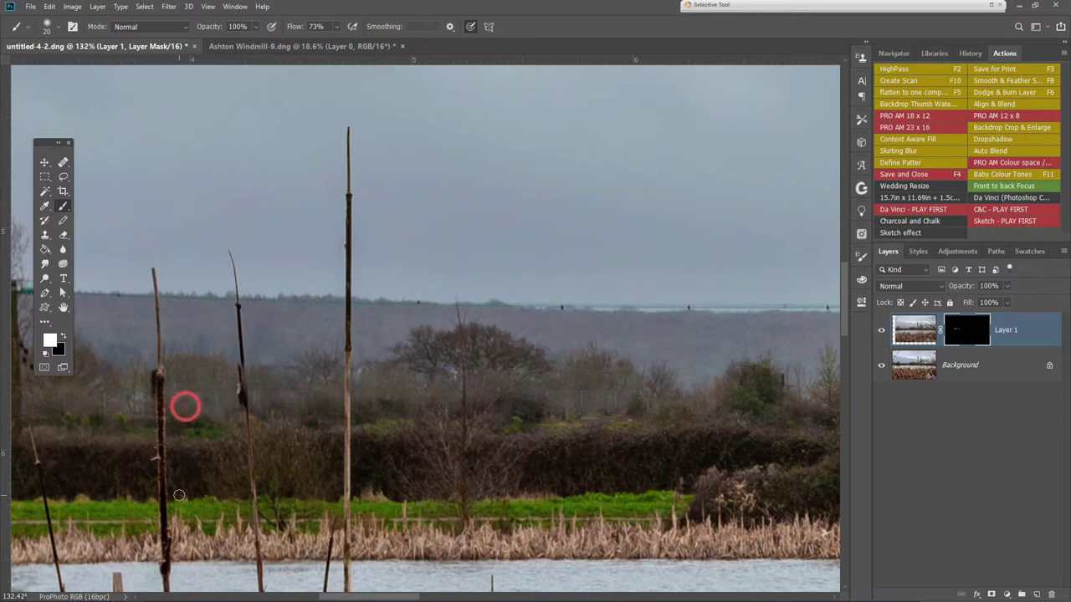
click(376, 404)
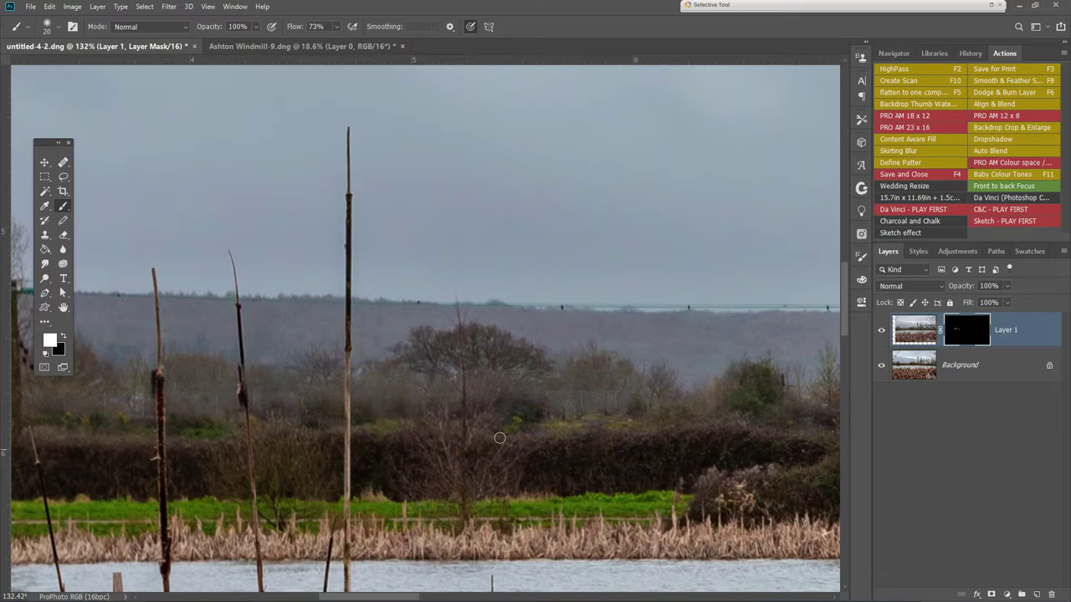
scroll(485, 416, down, 3)
scroll(286, 481, up, 3)
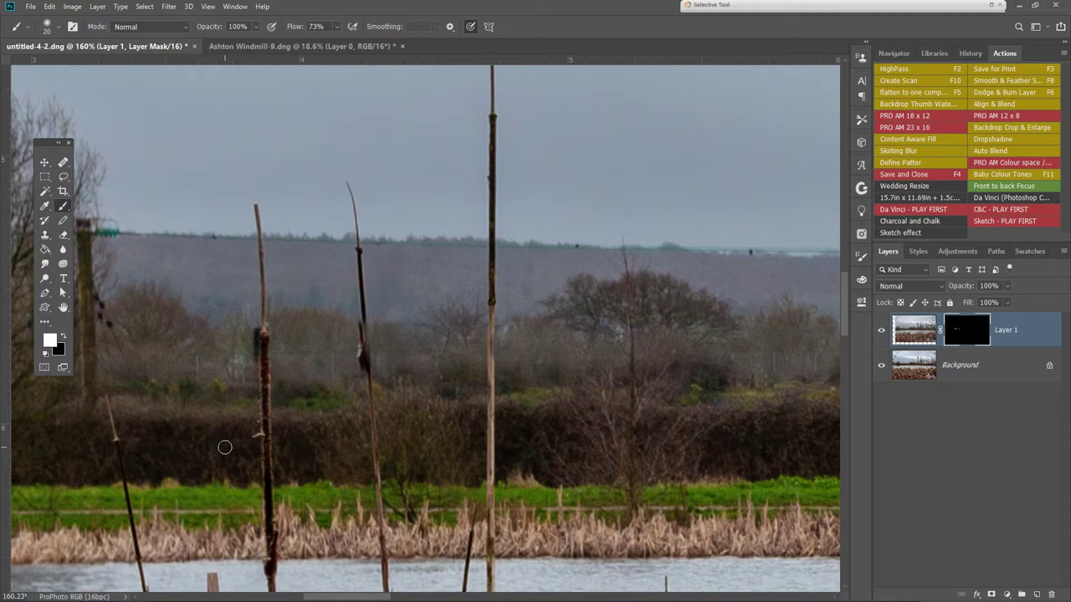
Paint black on the mask near the reed pole, then compare with Layer 1 hidden and shown
key(x)
click(248, 330)
click(880, 333)
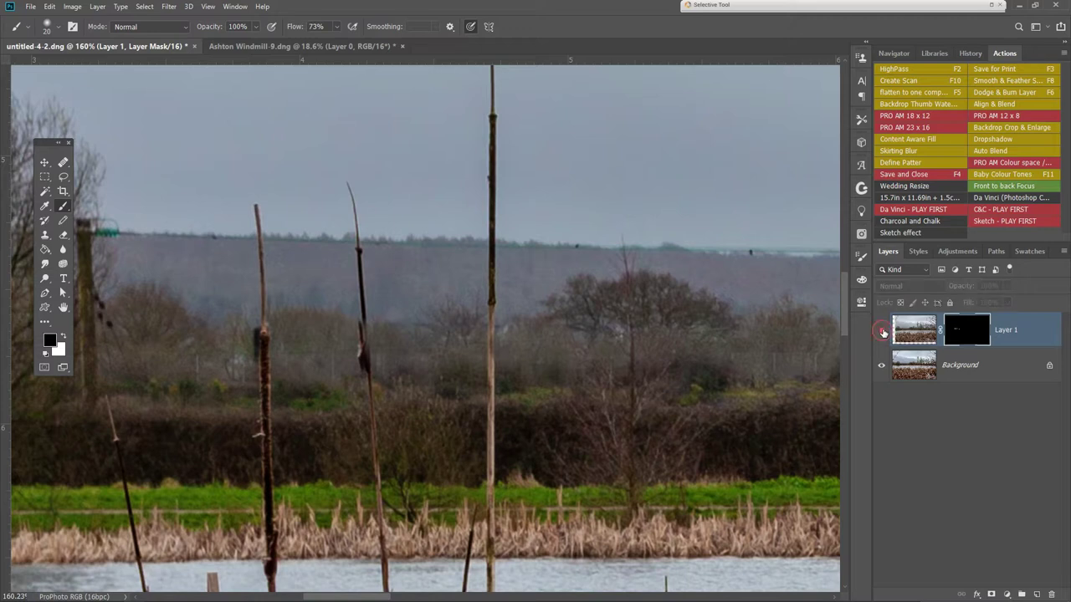
click(880, 333)
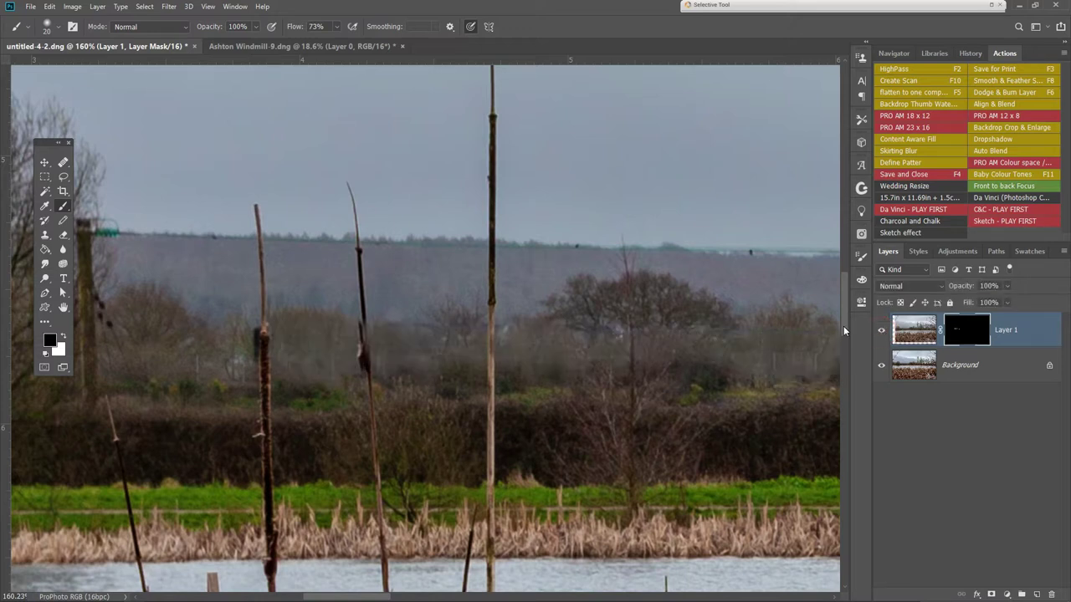
key(x)
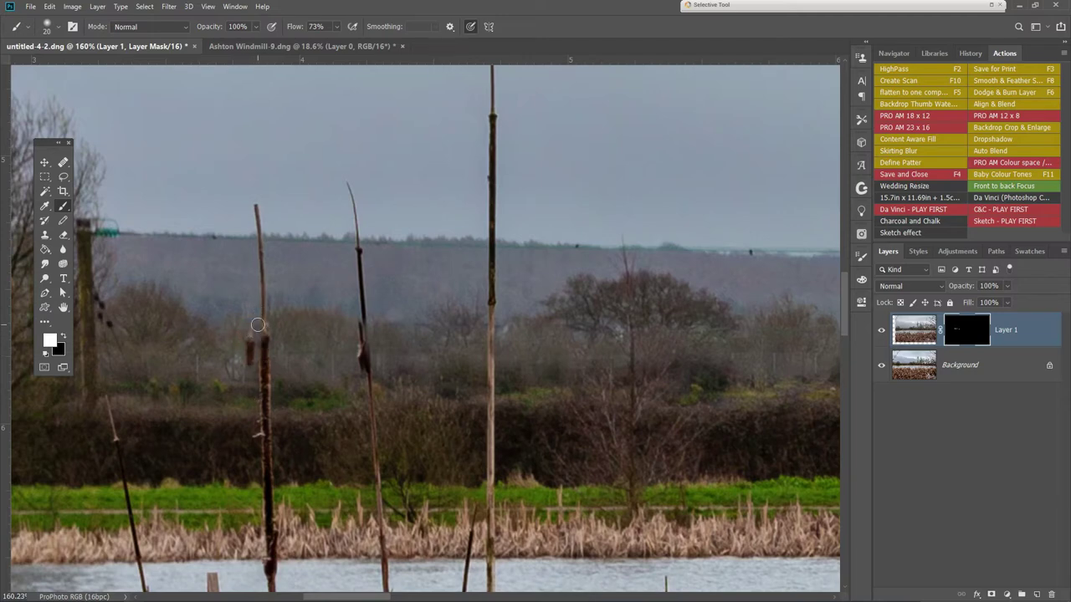
scroll(205, 386, up, 3)
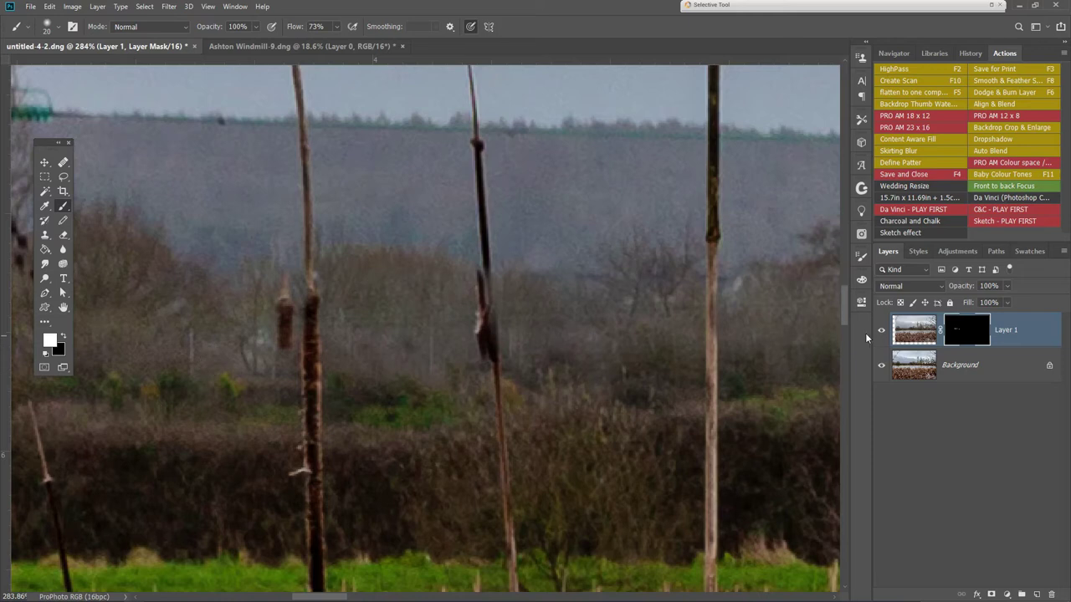
Toggle Layer 1's visibility repeatedly to check the train removal
click(880, 332)
click(880, 332)
click(880, 332)
click(880, 332)
click(879, 332)
click(879, 333)
click(879, 333)
click(879, 332)
click(879, 333)
click(879, 333)
Fix the dark blotch left of the cattail stem with black and white at brush size 10
key(x)
mouse_move(295, 312)
mouse_down()
mouse_move(276, 348)
mouse_move(276, 260)
mouse_up()
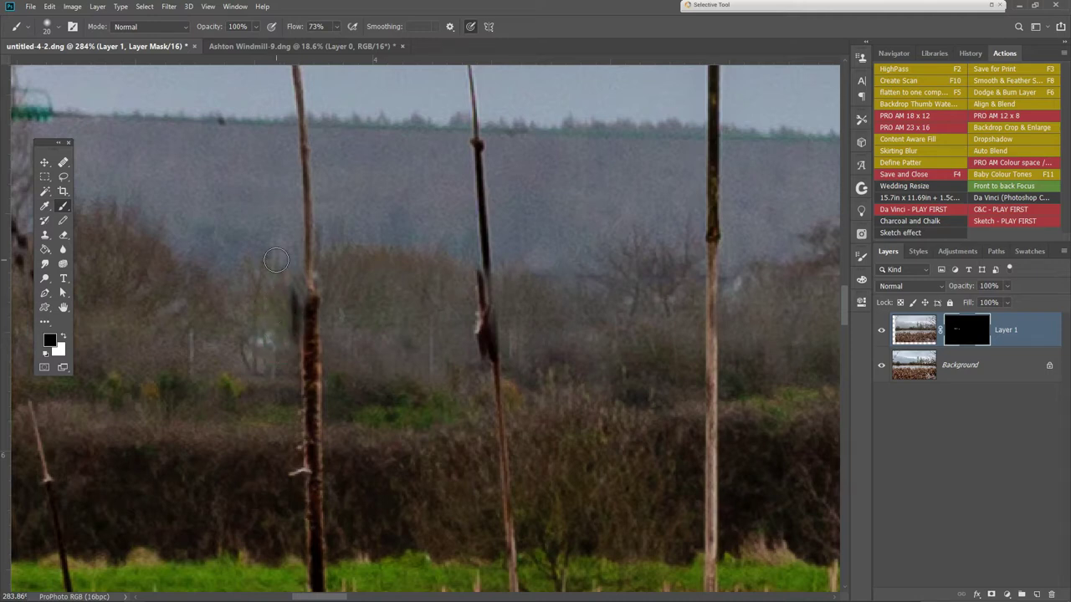
key(bracketleft)
drag(300, 295, 299, 290)
key(x)
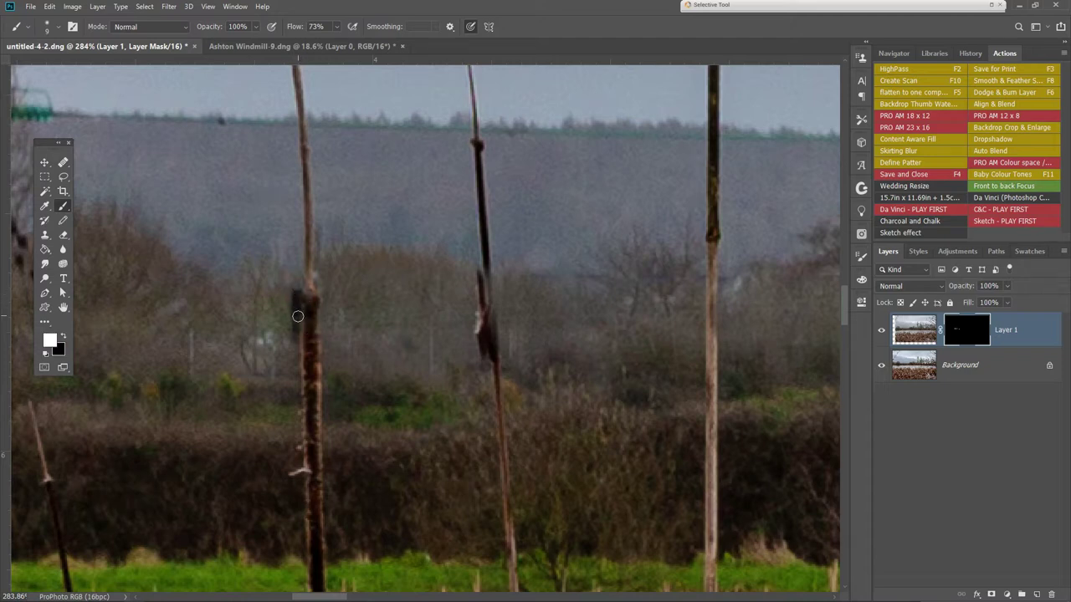
mouse_move(300, 328)
mouse_down()
mouse_move(306, 292)
mouse_move(311, 347)
mouse_move(308, 298)
mouse_up()
key(x)
Paint white over the halo by the pole top and black along the pole's left edge
scroll(297, 325, up, 5)
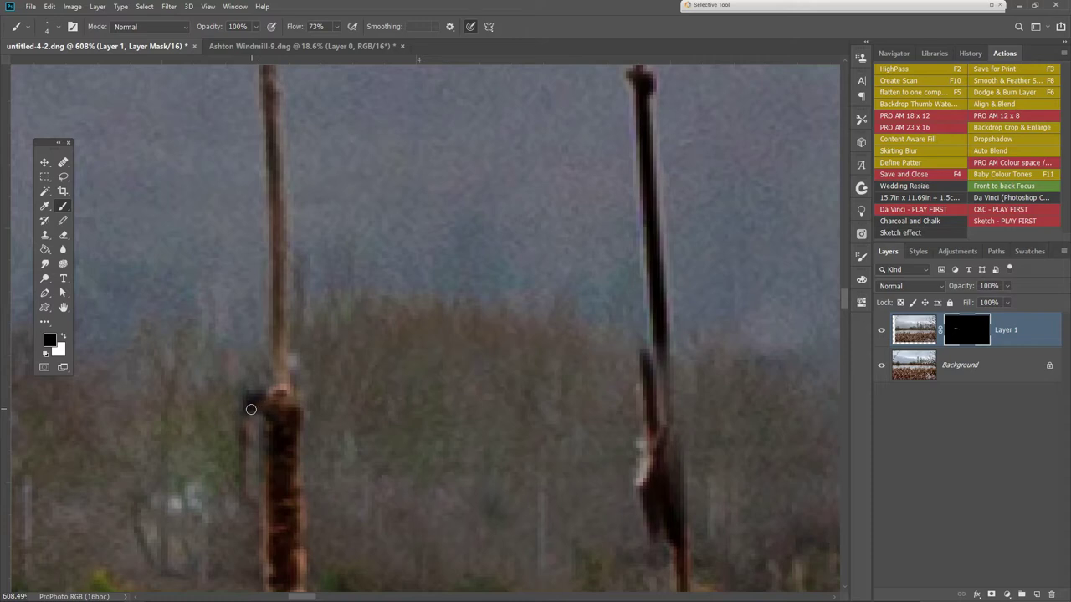
key(x)
drag(254, 409, 257, 392)
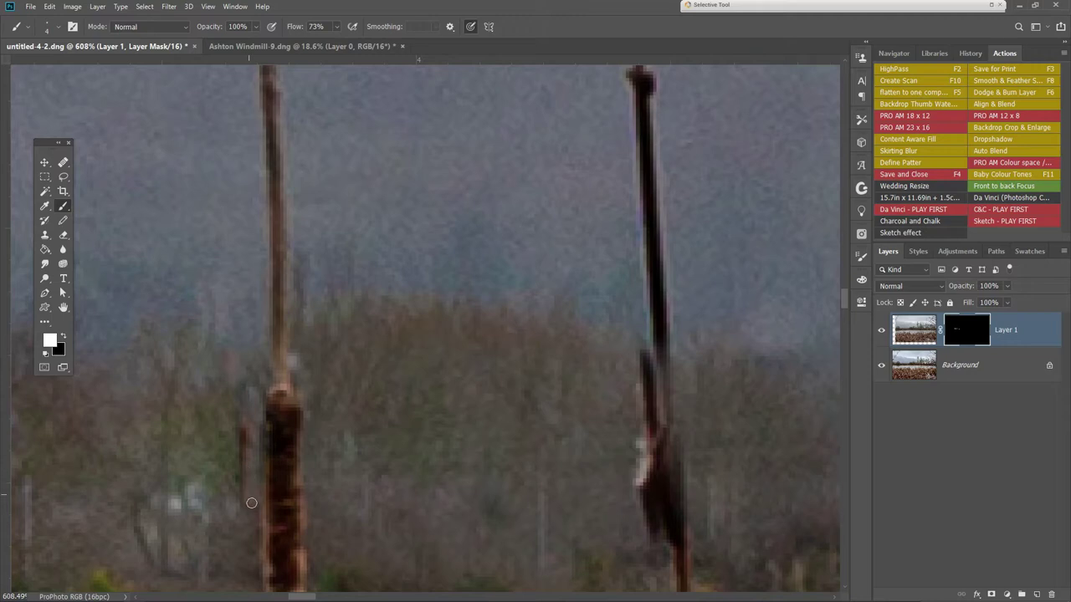
key(x)
drag(236, 431, 241, 478)
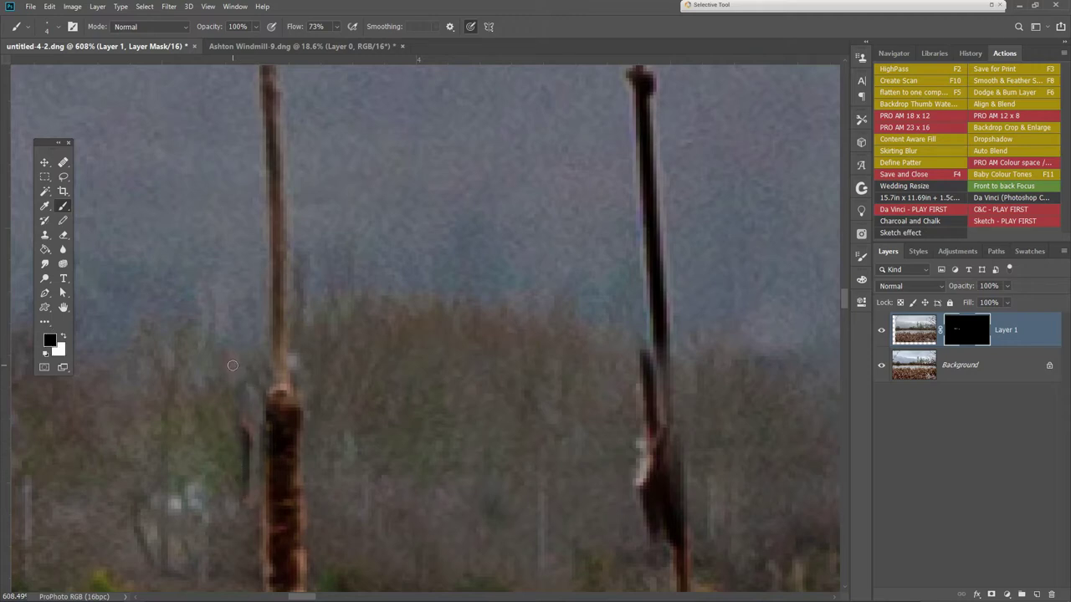
scroll(363, 379, down, 8)
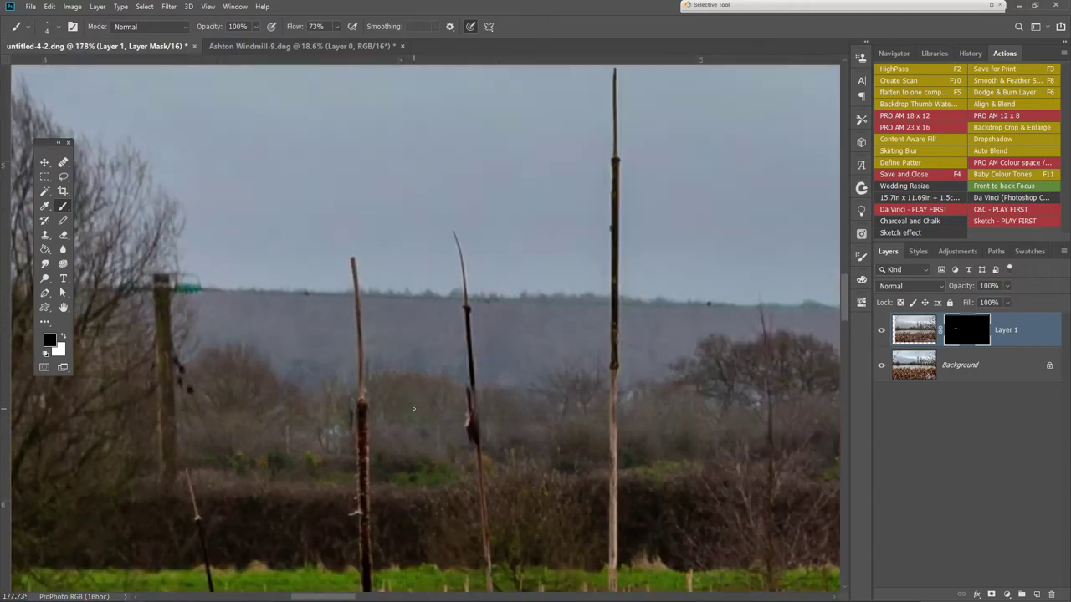
Zoom in and toggle Layer 1 to inspect the mask around the middle pole
scroll(436, 454, up, 3)
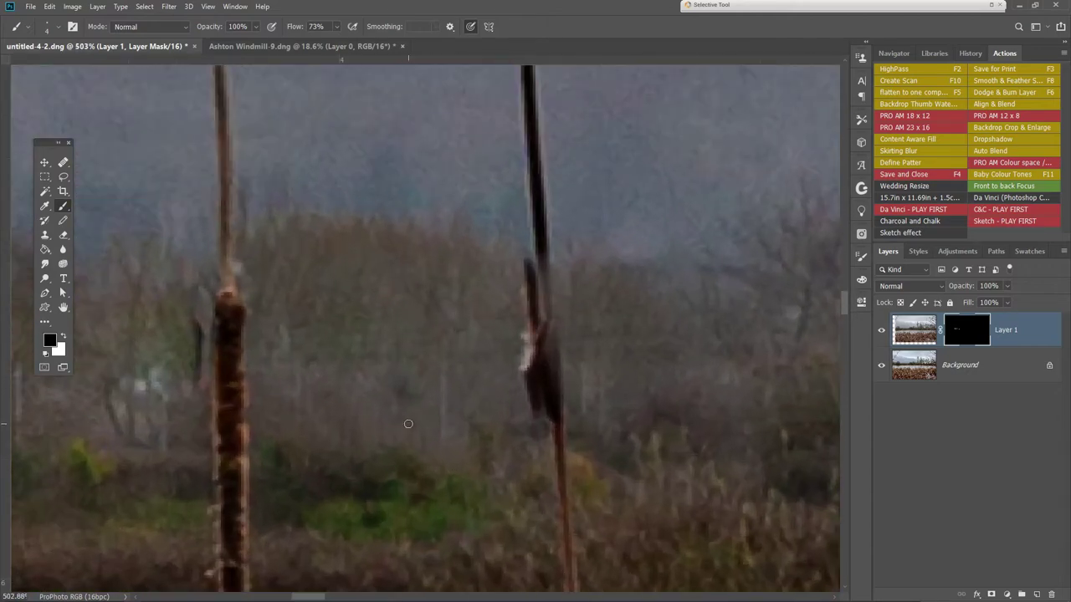
scroll(410, 425, down, 5)
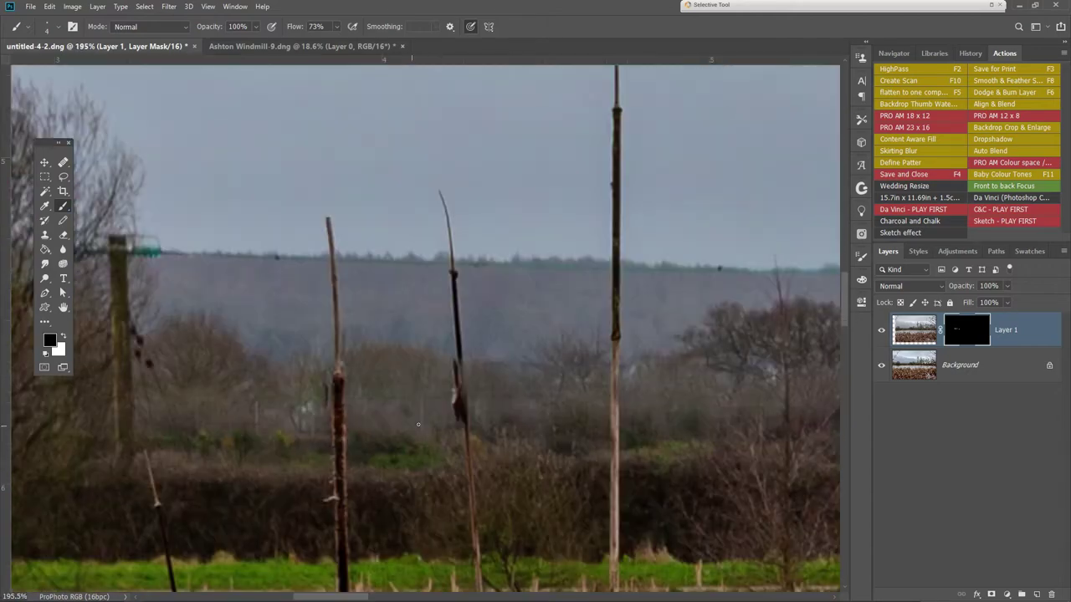
click(881, 332)
click(881, 332)
click(881, 332)
click(880, 332)
scroll(382, 423, up, 2)
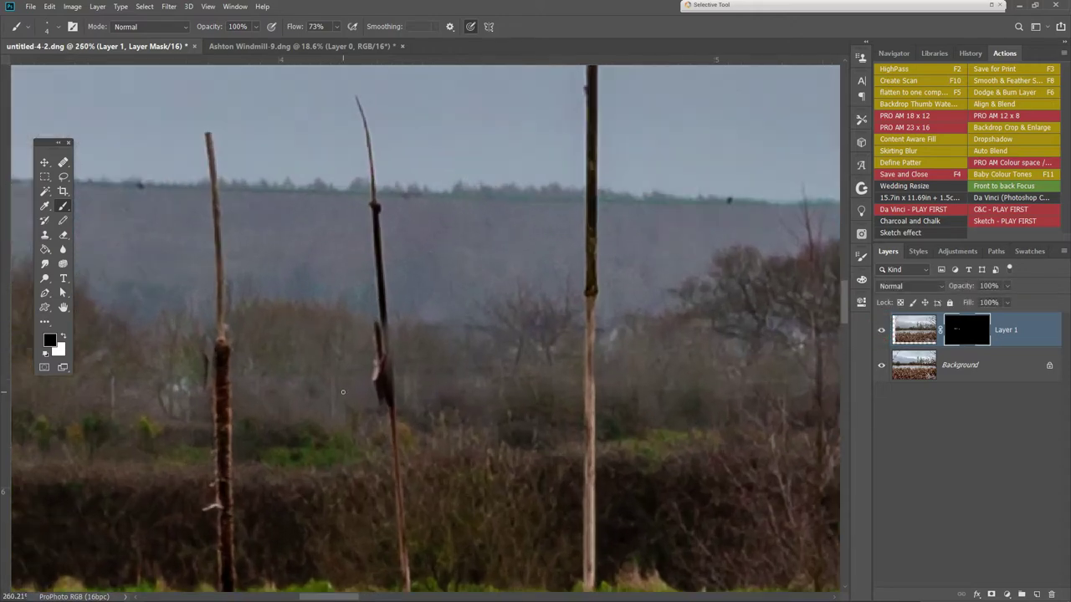
scroll(342, 392, up, 2)
click(881, 332)
click(881, 332)
click(882, 332)
click(882, 332)
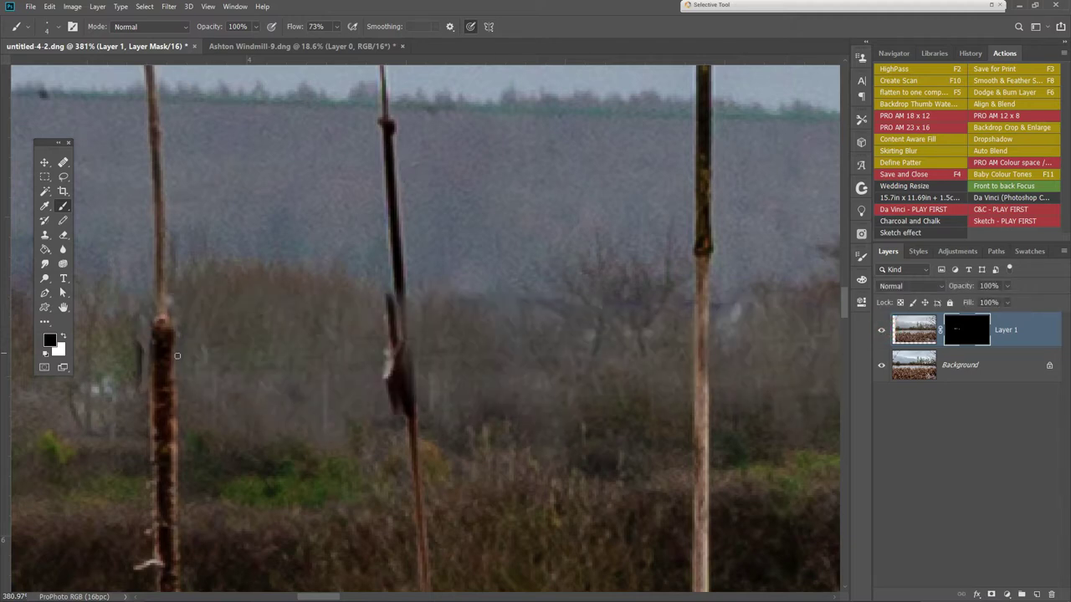
click(879, 332)
click(879, 332)
Brush the mask right beside the middle pole to refine its edge
mouse_move(387, 306)
mouse_down()
mouse_move(391, 395)
mouse_move(389, 304)
mouse_move(401, 385)
mouse_up()
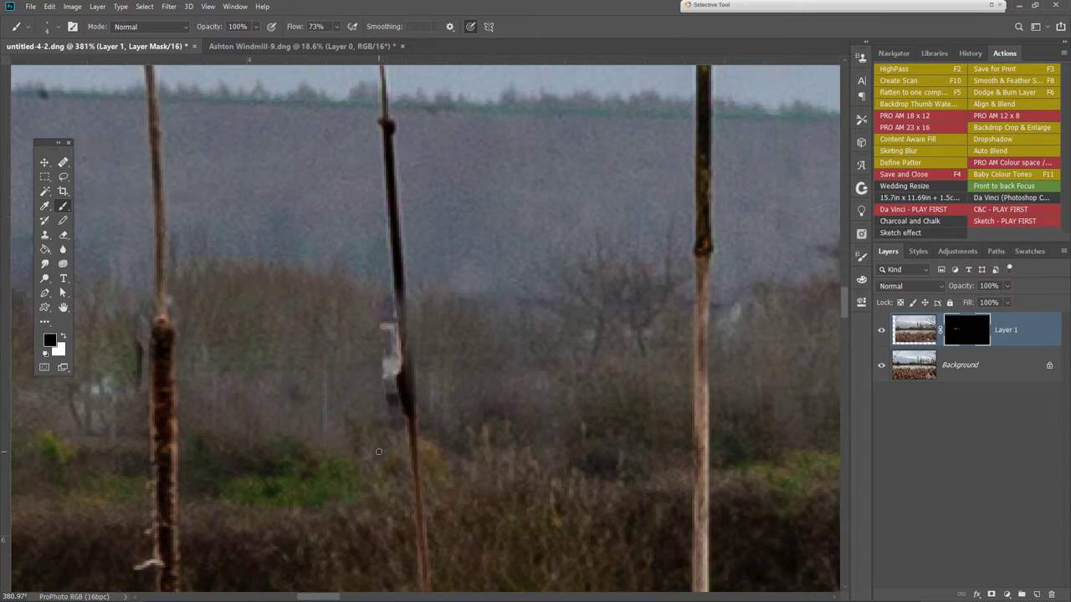
scroll(438, 335, down, 4)
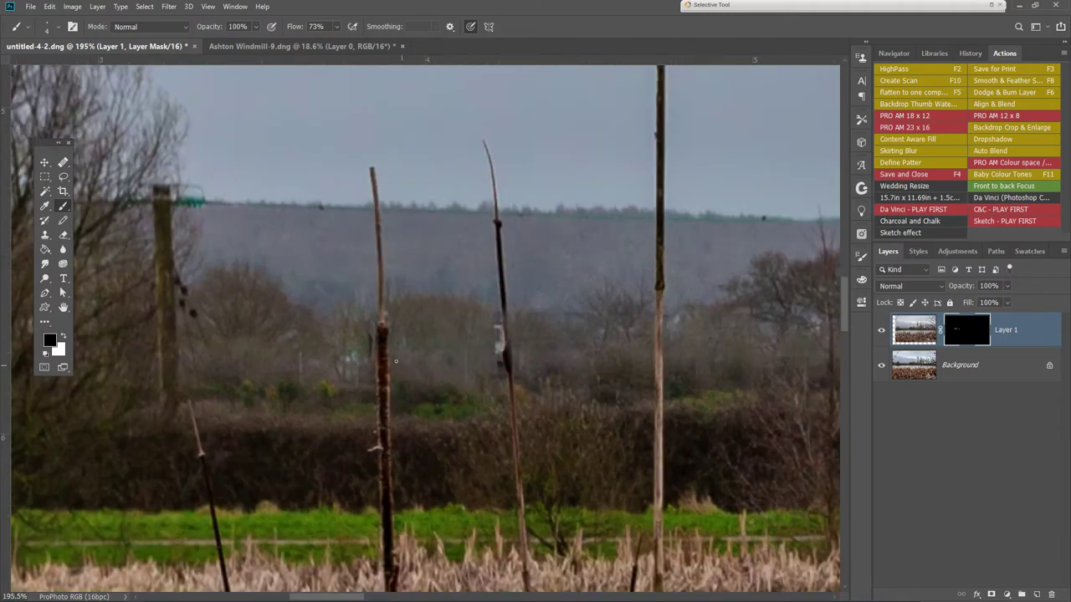
scroll(614, 388, down, 5)
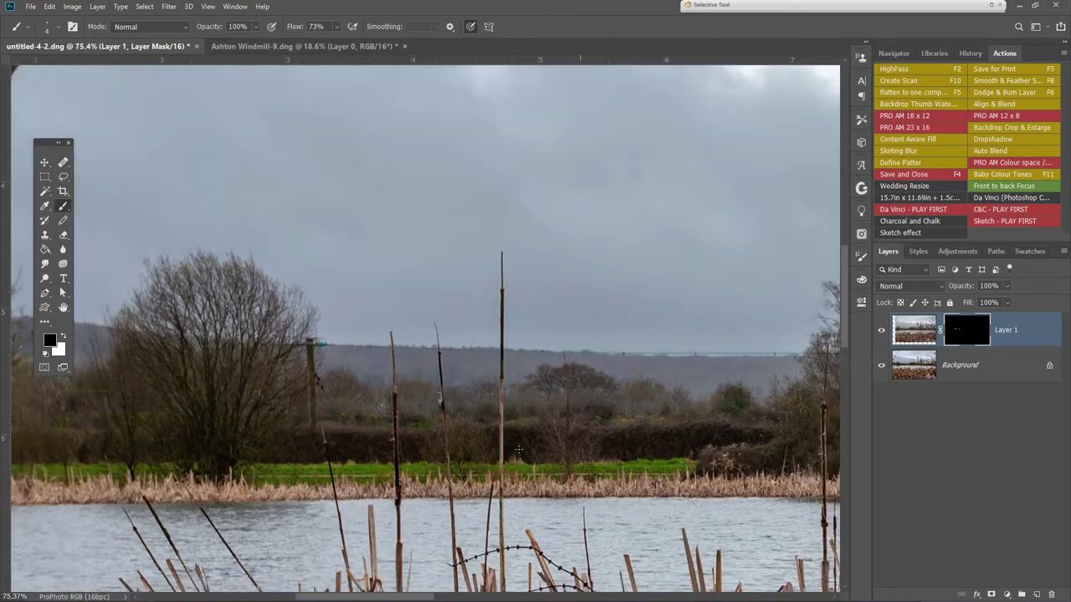
Apply Layer 1's mask, then use Layer > Flatten Image to merge into one Background
scroll(519, 450, down, 6)
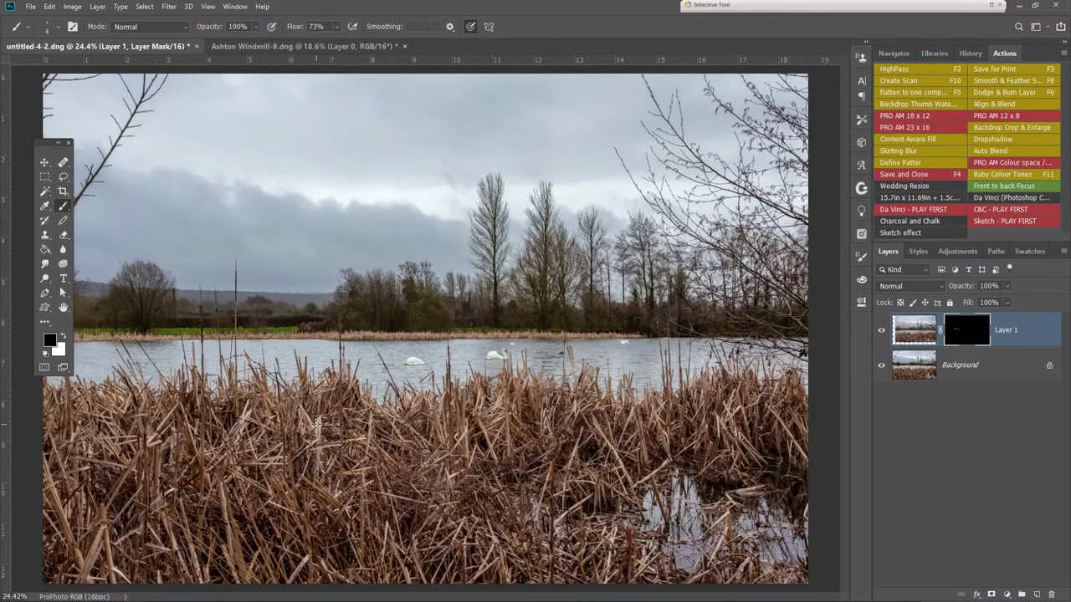
scroll(281, 319, up, 6)
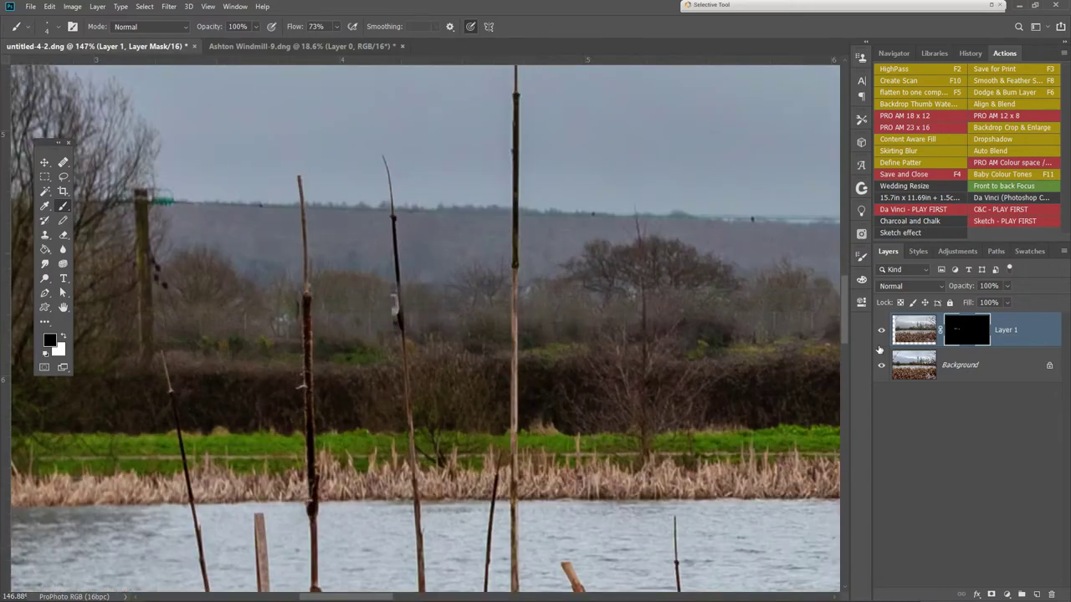
right_click(987, 335)
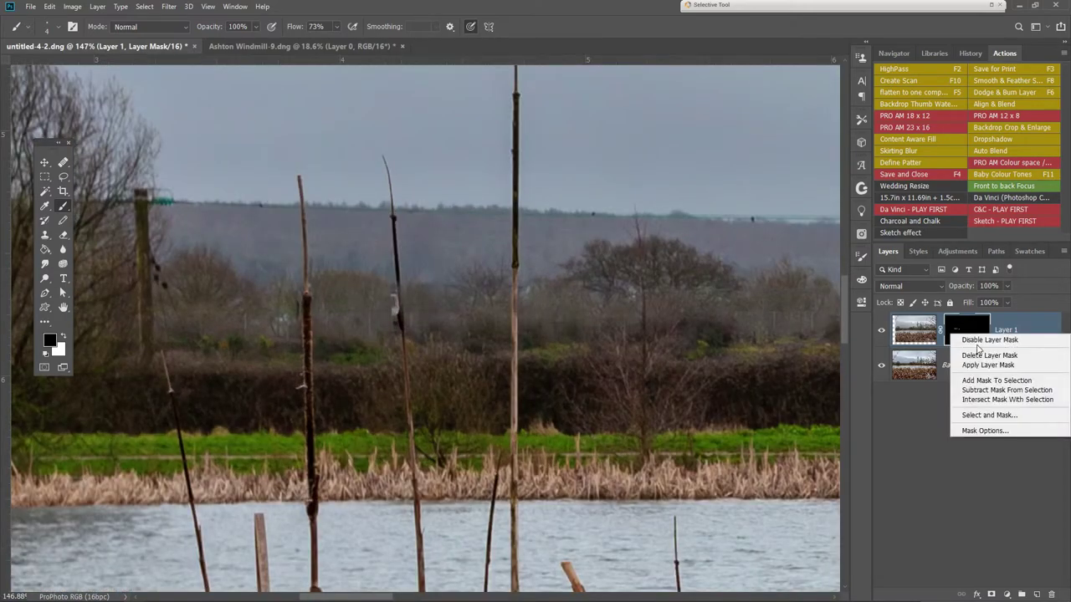
click(983, 365)
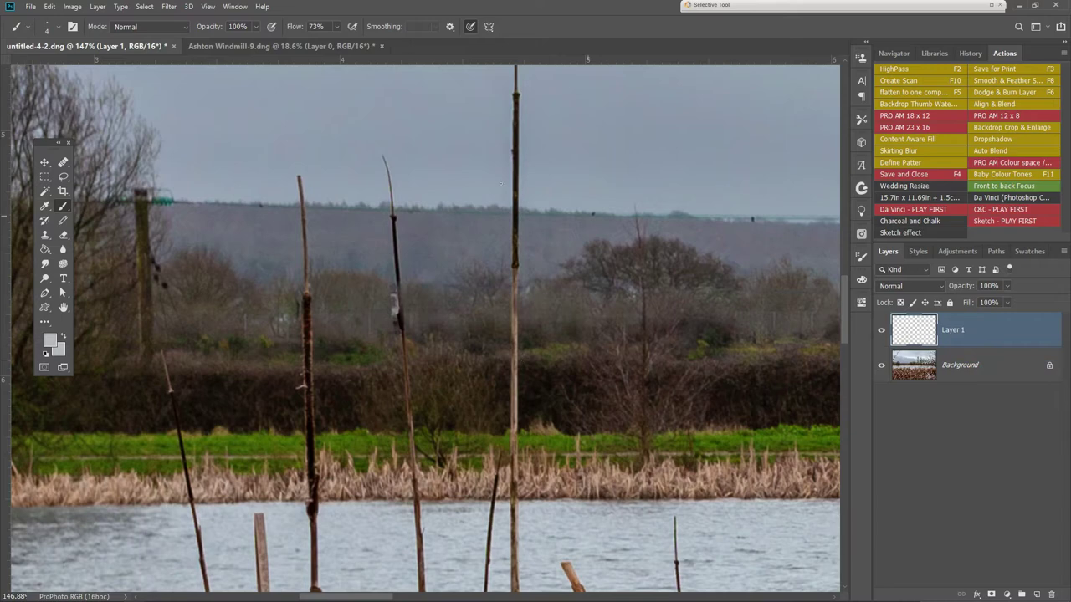
click(97, 6)
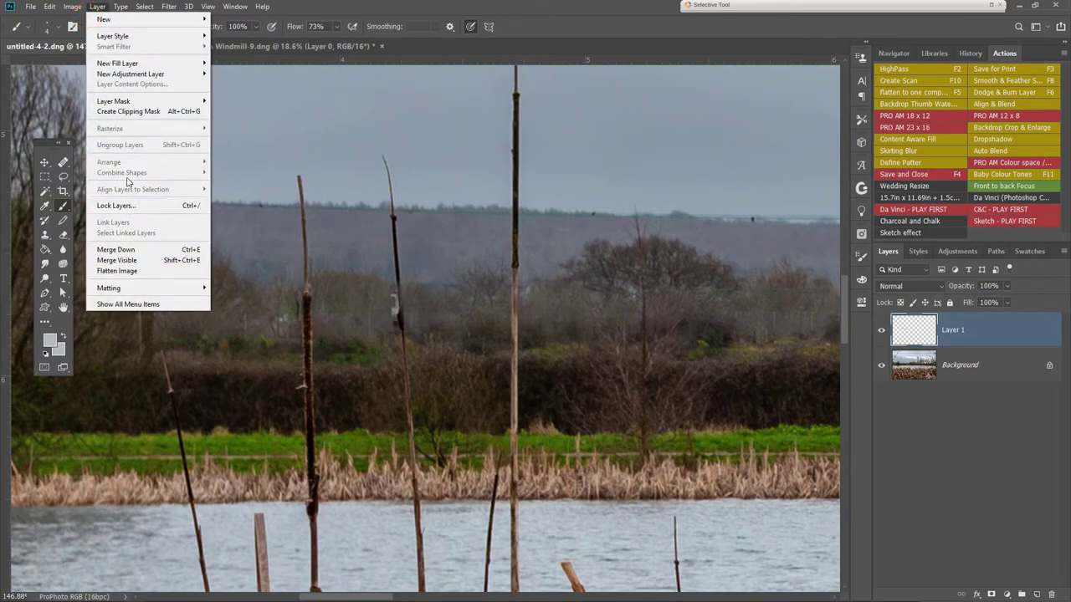
click(117, 270)
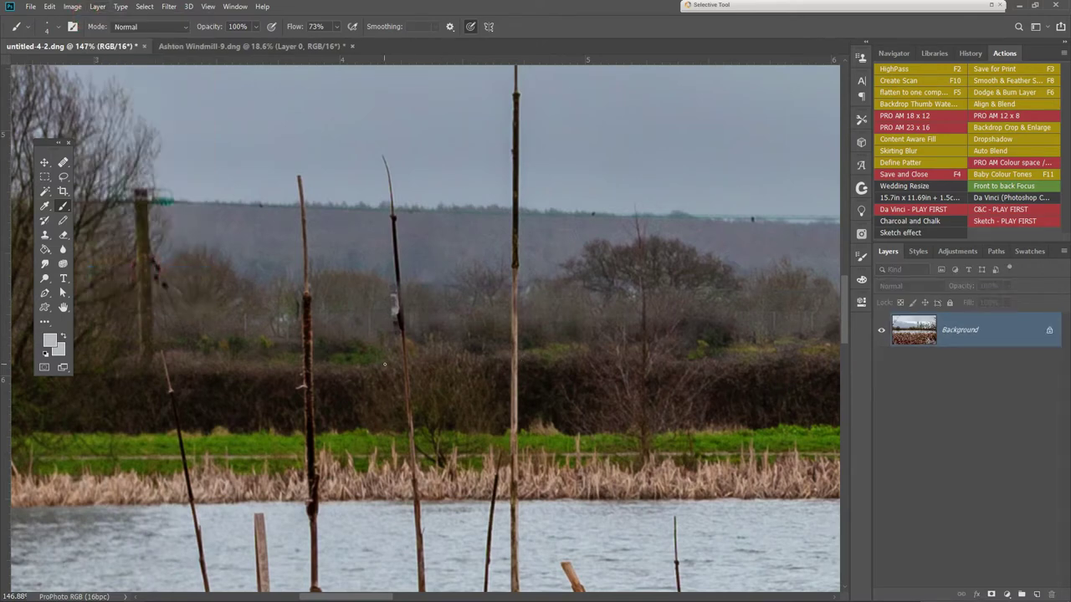
Set the Clone Stamp to size 6, Opacity 64%, Flow 85%, sampling a source on the stem
scroll(297, 290, up, 2)
scroll(297, 290, up, 3)
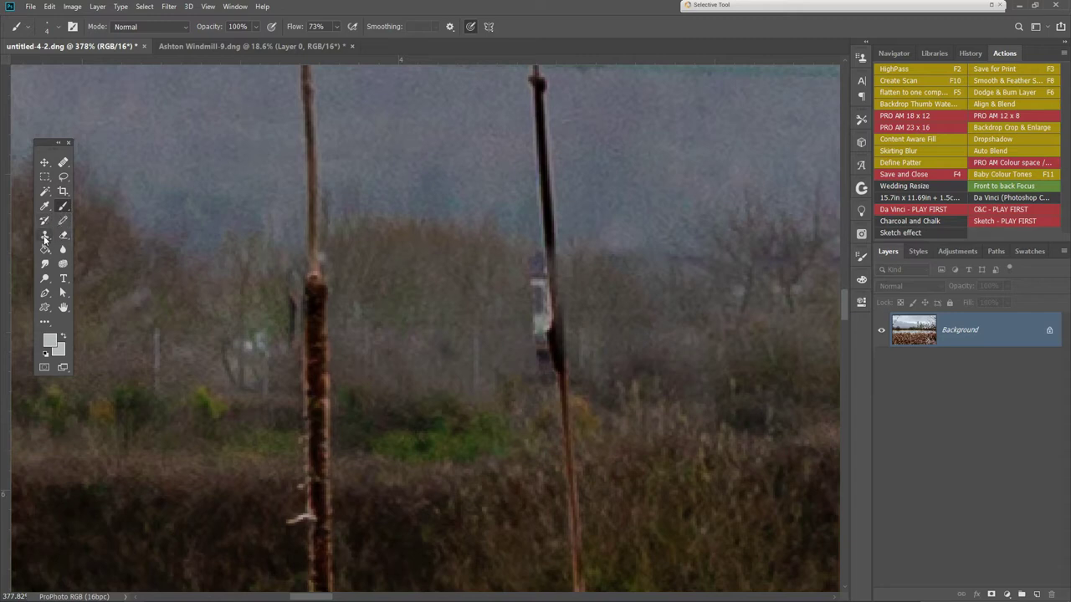
click(45, 234)
key(bracketleft)
key(bracketleft)
key(bracketleft)
key(bracketleft)
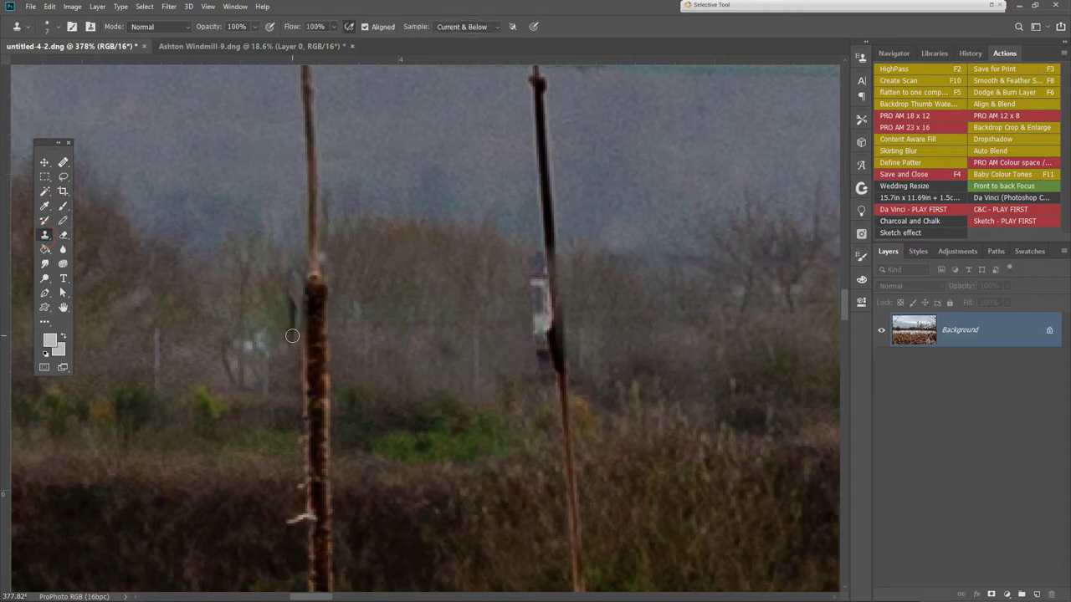
alt+click(176, 294)
key(1)
drag(254, 26, 235, 40)
click(333, 28)
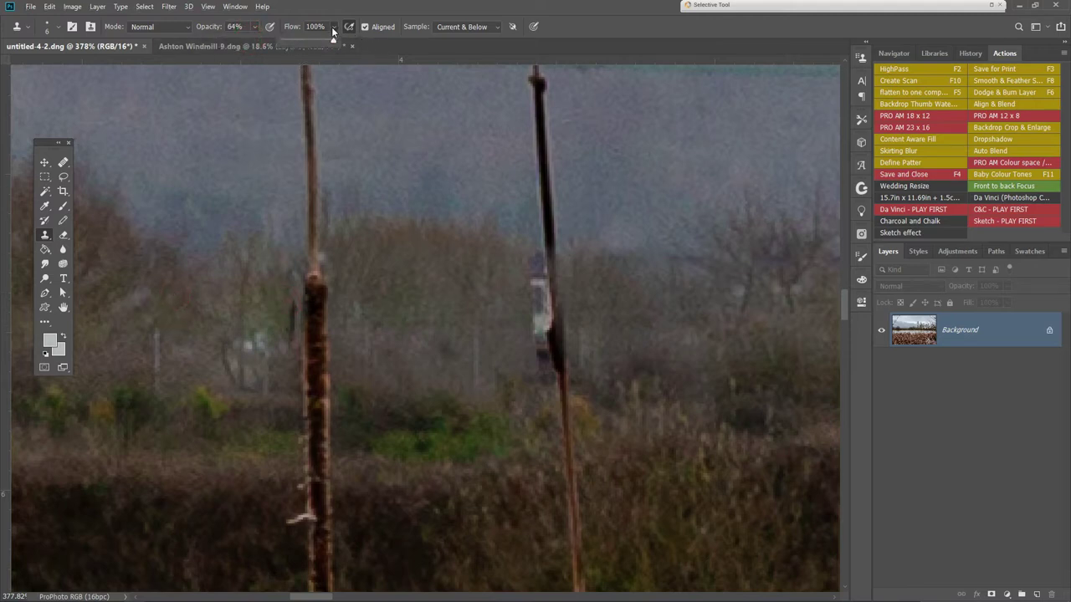
drag(329, 39, 324, 45)
click(281, 323)
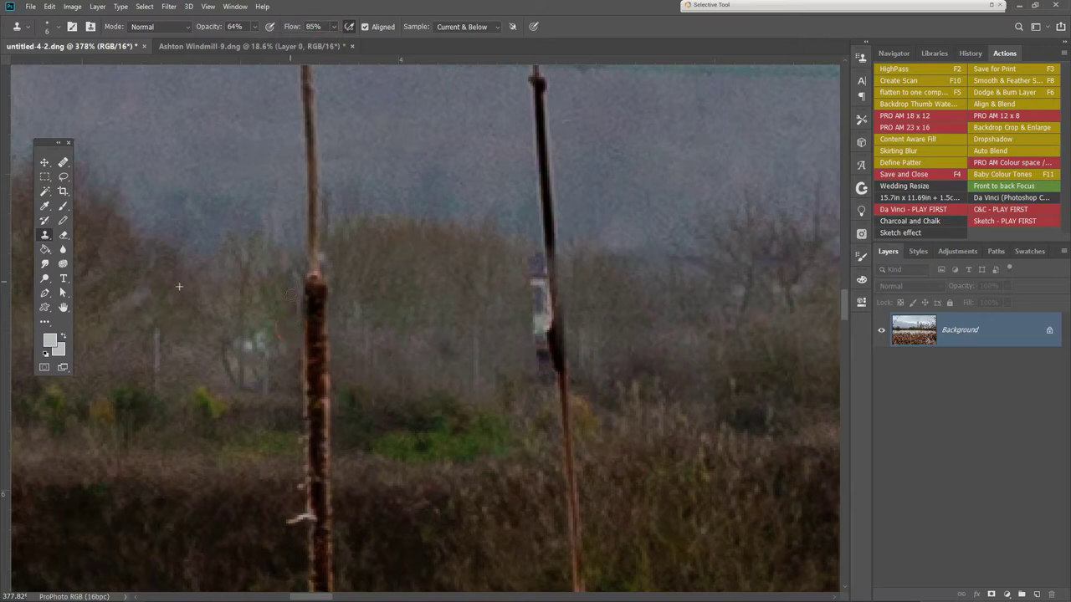
Clone over the spots left of the stem and the white patch on the right post
click(290, 295)
click(290, 301)
click(537, 277)
mouse_move(536, 277)
mouse_down()
mouse_move(537, 358)
mouse_move(532, 278)
mouse_up()
alt+click(556, 345)
mouse_move(549, 248)
mouse_down()
mouse_move(553, 342)
mouse_move(545, 237)
mouse_move(557, 354)
mouse_move(547, 246)
mouse_up()
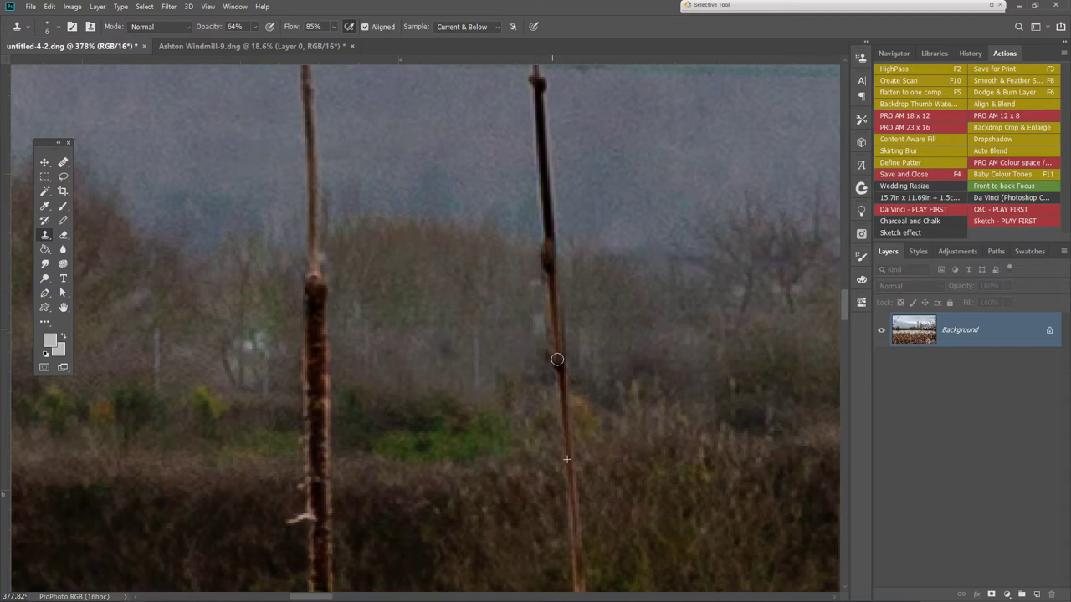
scroll(543, 462, down, 8)
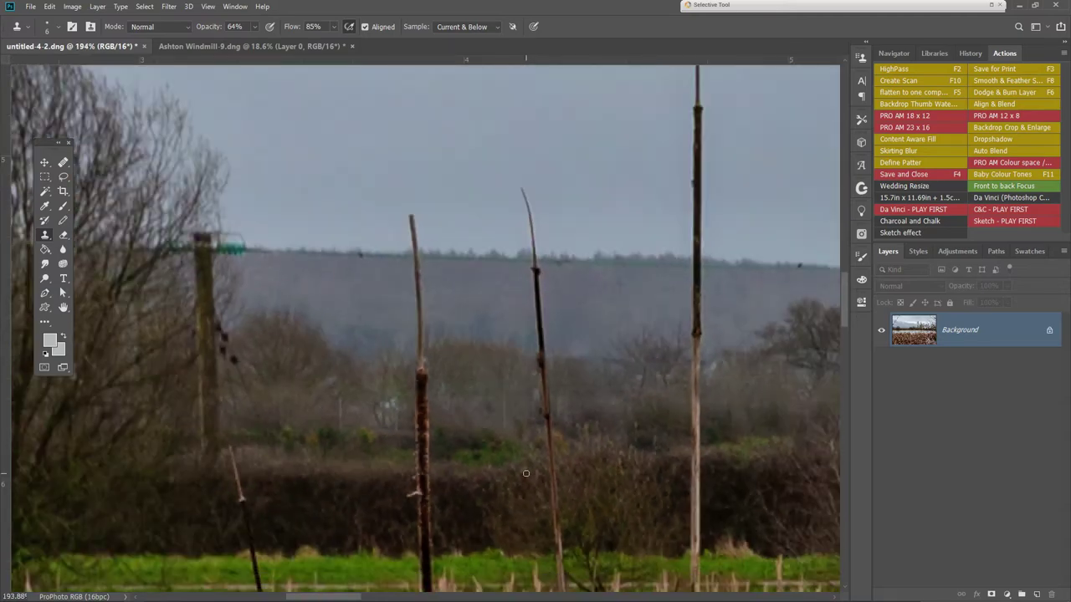
Replace the middle swan with rippled water using a rectangular marquee and Content-Aware Fill
scroll(552, 459, down, 6)
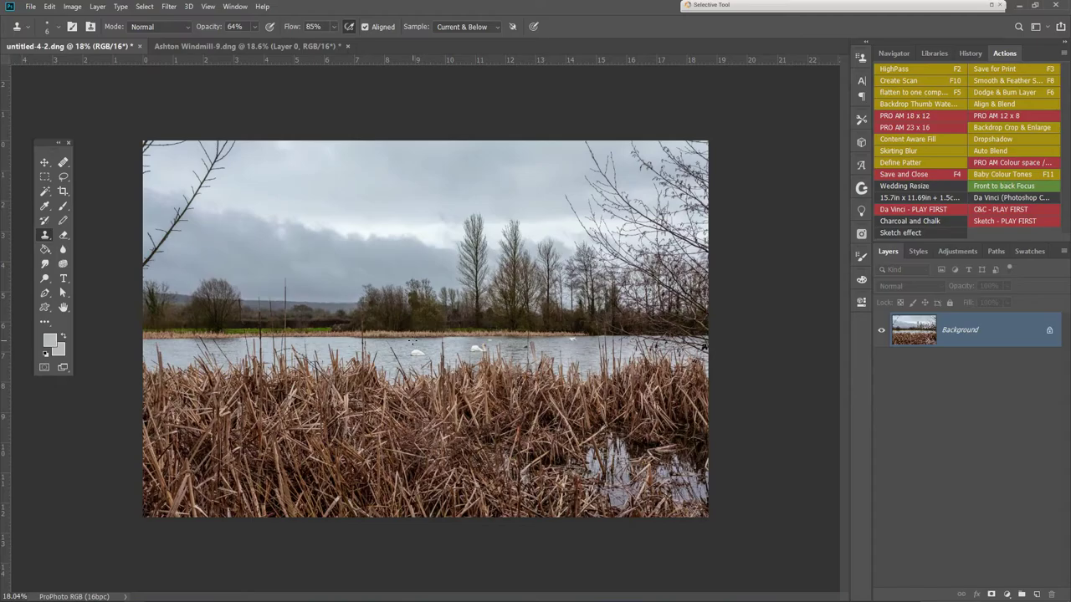
scroll(431, 354, up, 7)
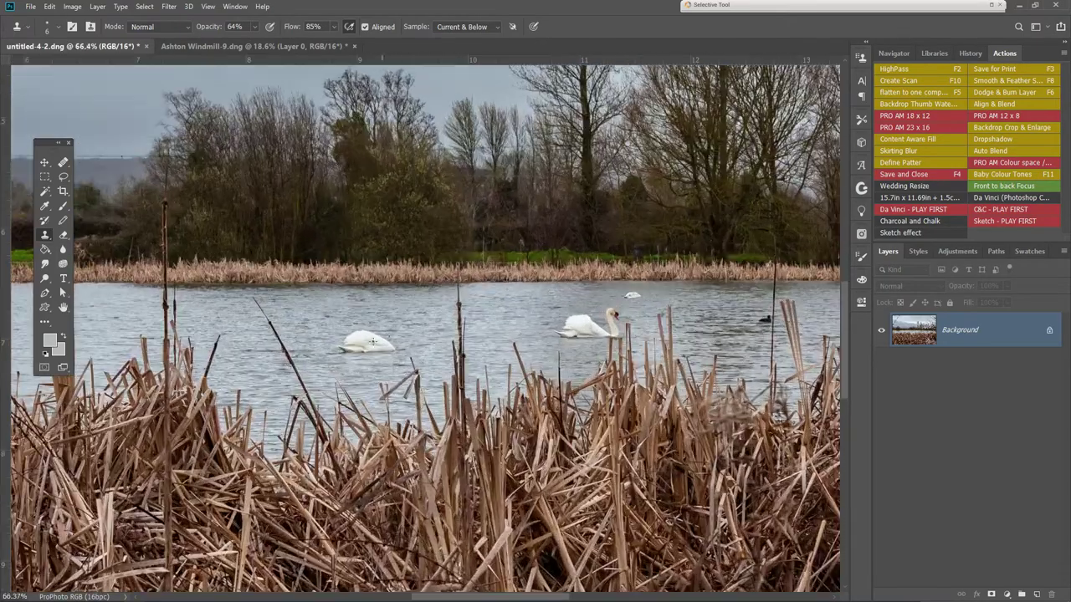
scroll(368, 342, up, 3)
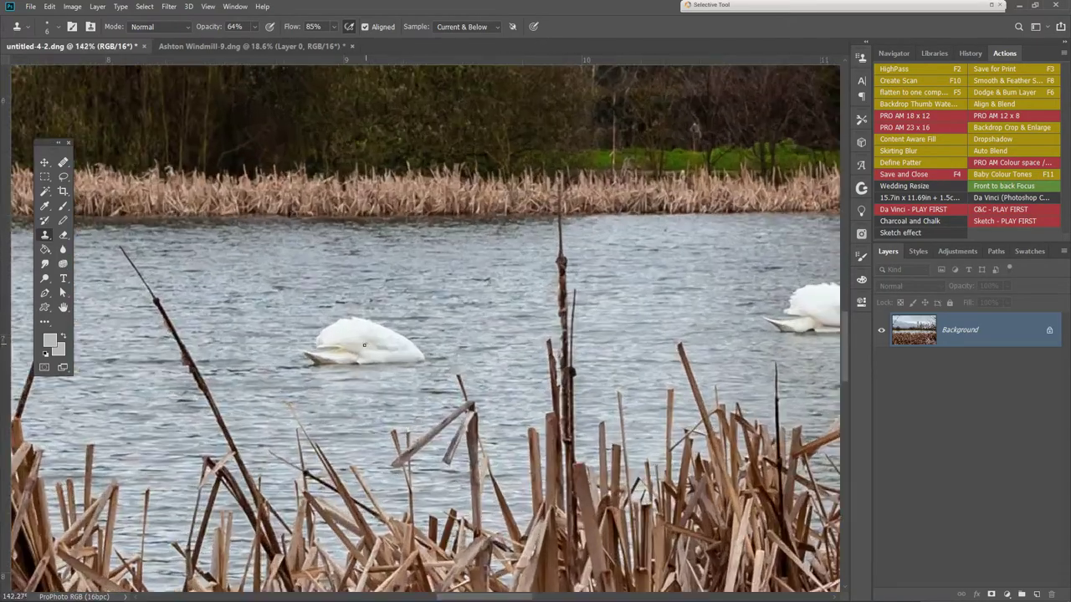
scroll(363, 344, down, 8)
scroll(363, 344, up, 2)
scroll(402, 352, down, 3)
scroll(434, 359, up, 4)
scroll(434, 360, up, 4)
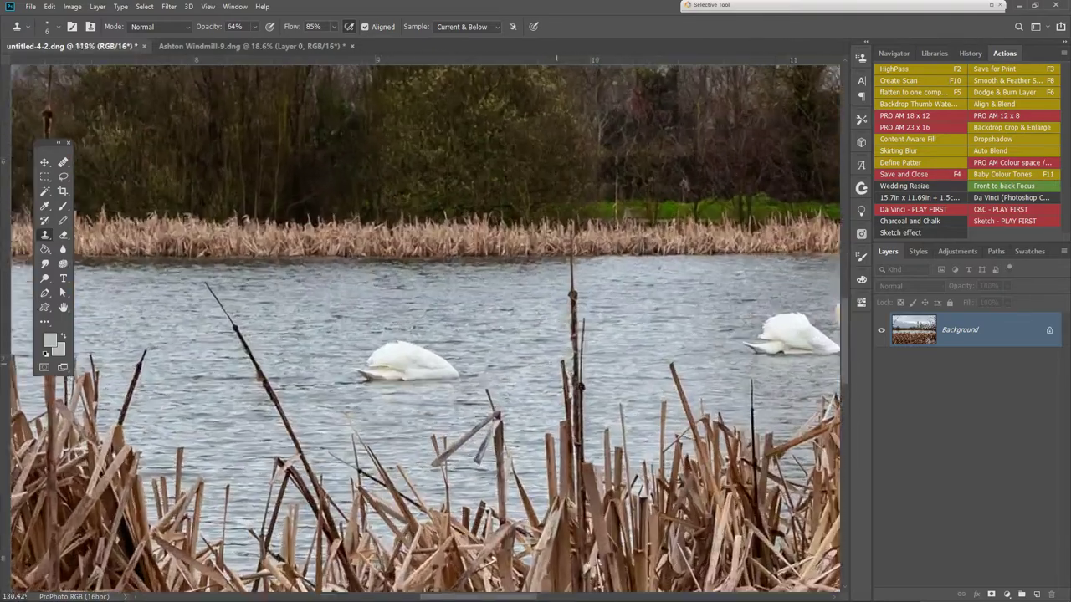
scroll(449, 335, up, 2)
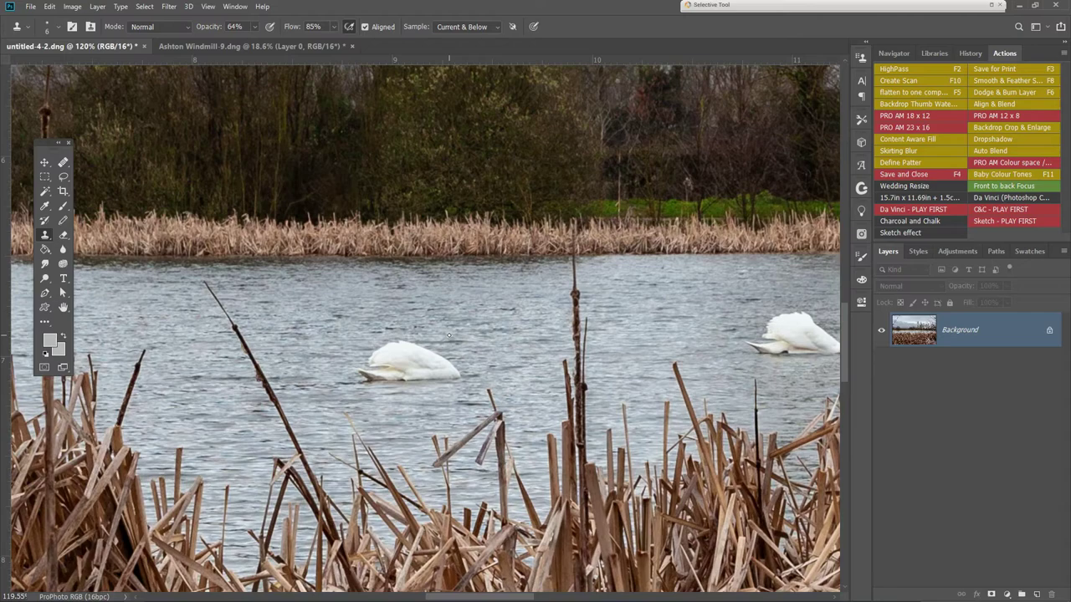
scroll(449, 336, down, 1)
scroll(485, 328, up, 3)
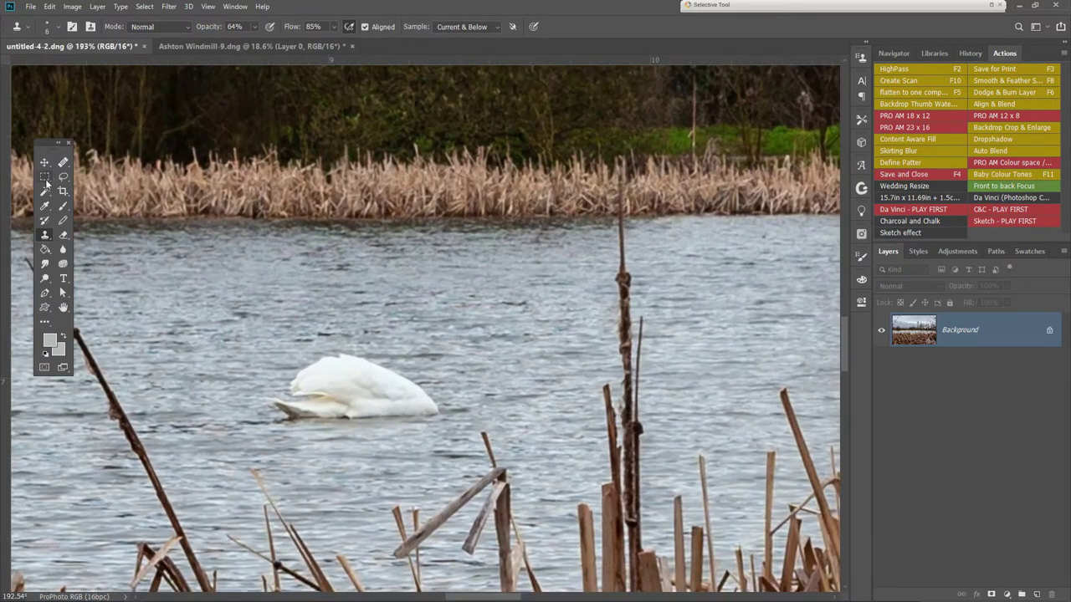
key(m)
drag(405, 376, 454, 431)
key(shift+BackSpace)
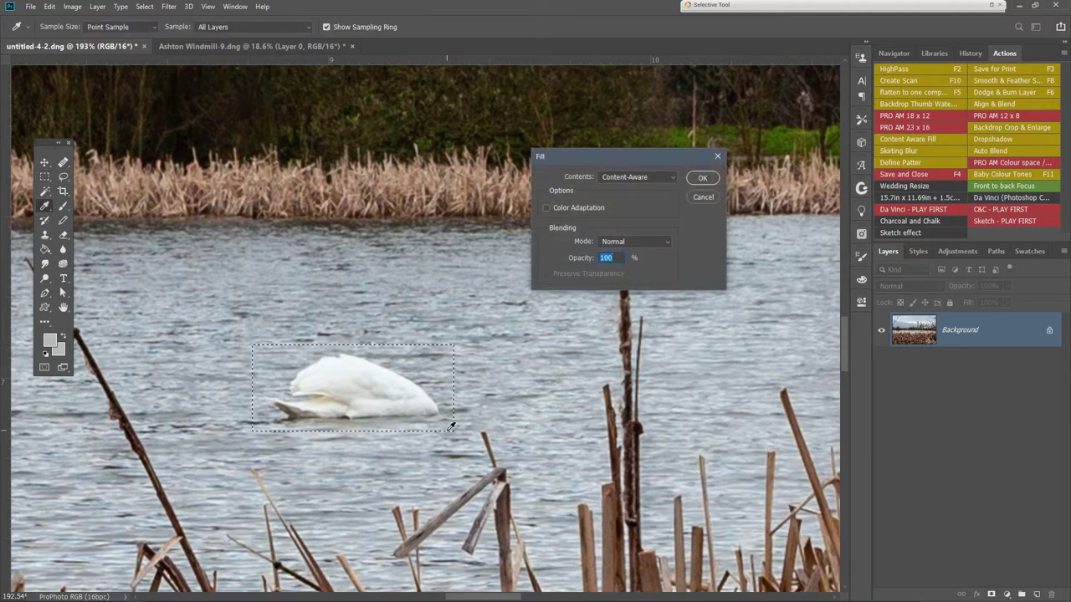
click(691, 177)
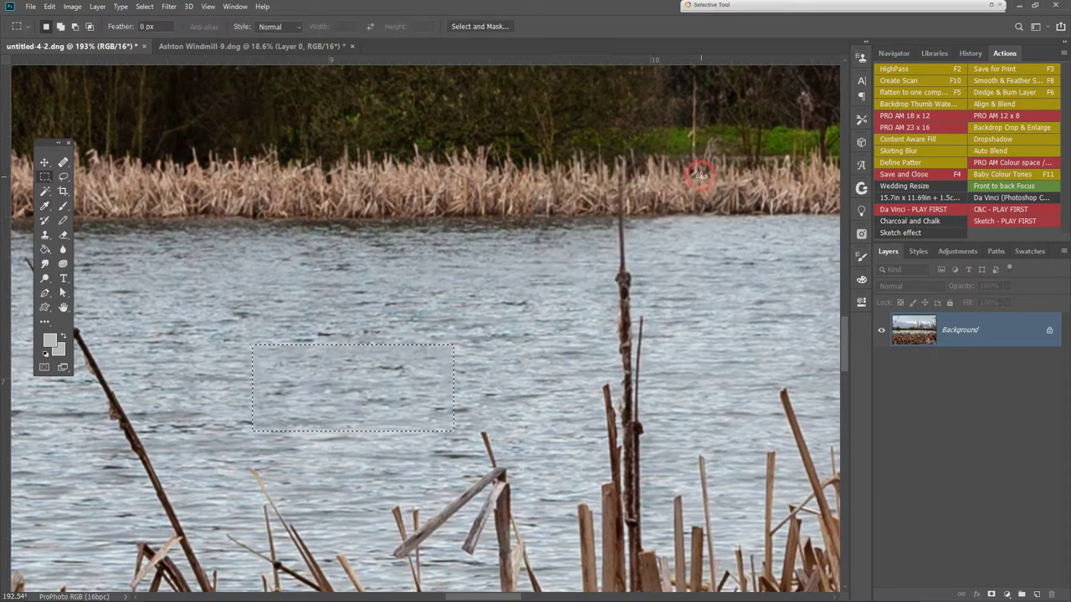
Patch a swan out using nearby water
key(ctrl+d)
scroll(505, 393, down, 5)
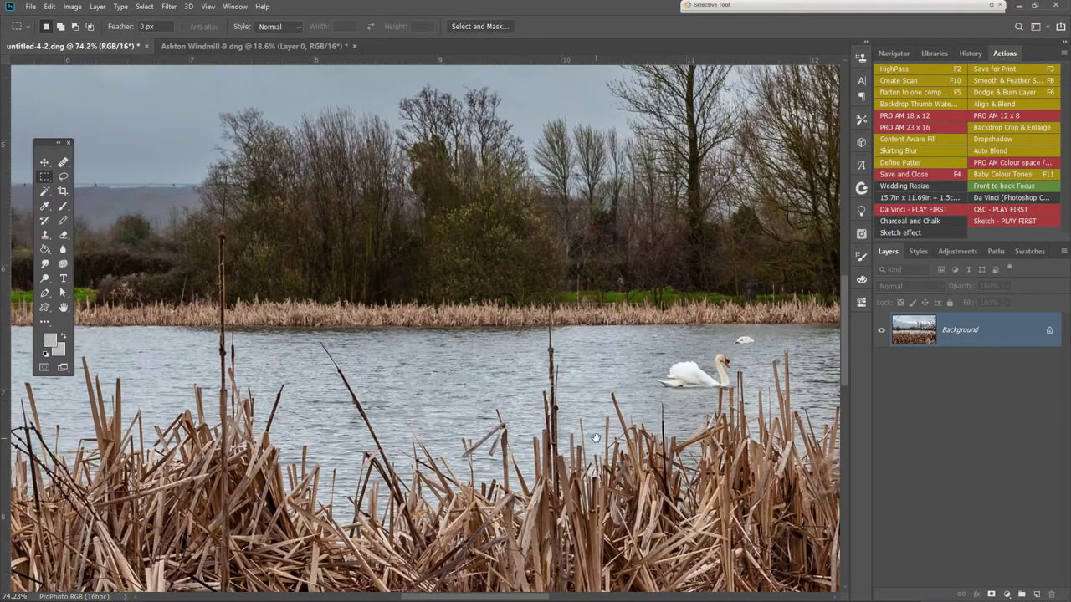
scroll(248, 449, up, 1)
scroll(322, 419, up, 5)
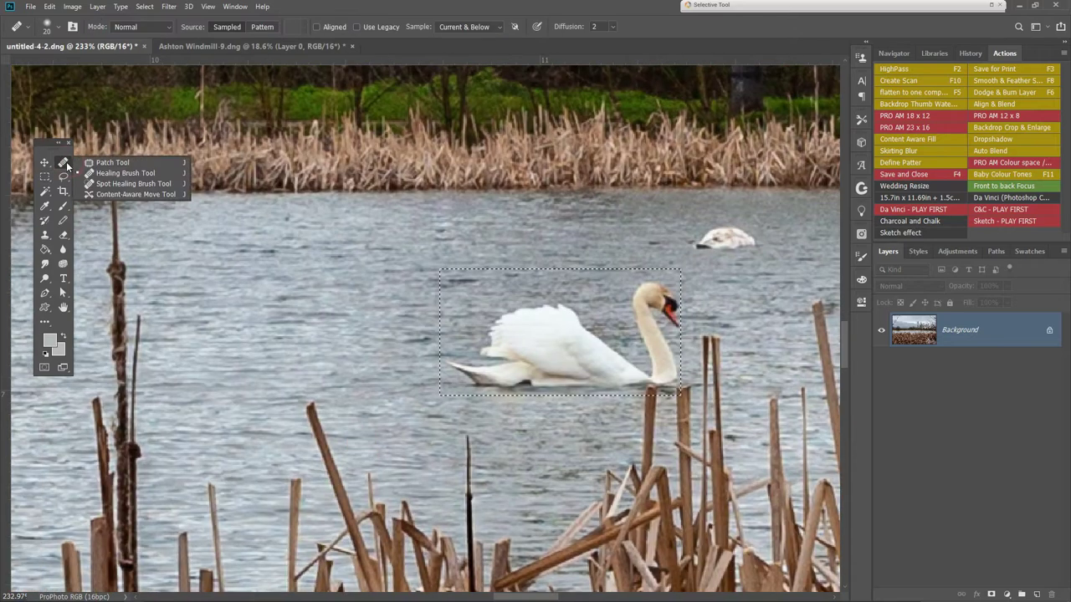
drag(579, 355, 311, 351)
key(ctrl+d)
Remove the far swan by Content-Aware Filling a rectangle around it
scroll(373, 397, right, 5)
key(b)
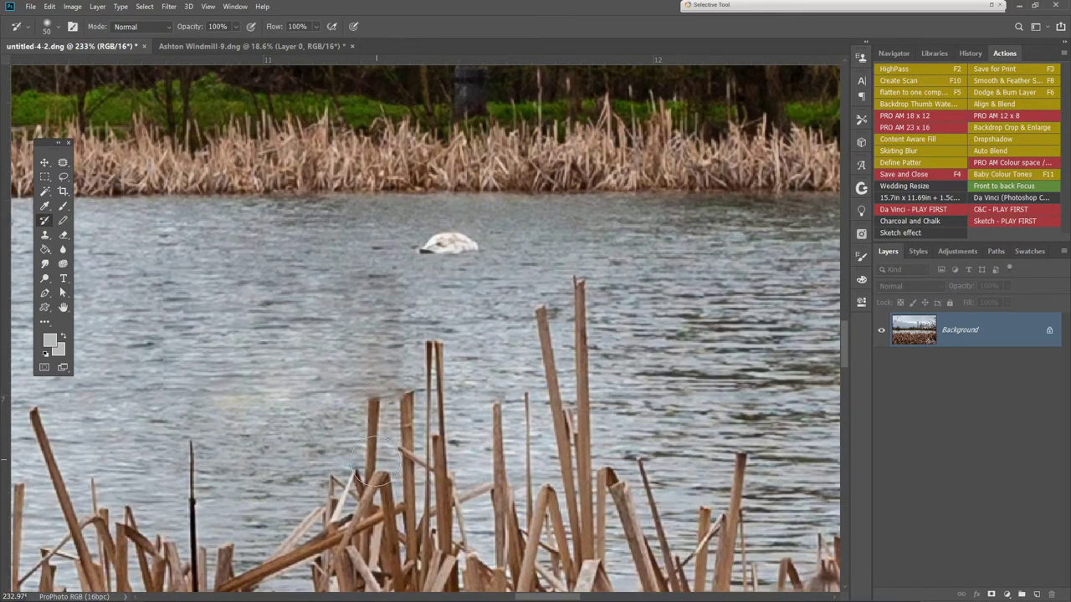
click(63, 162)
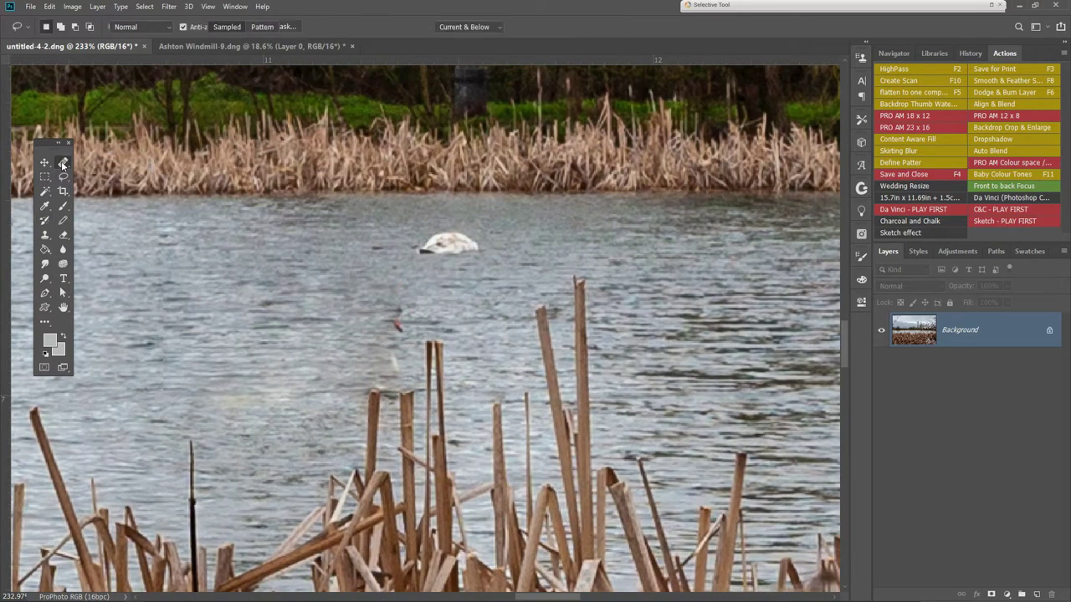
key(bracketleft)
key(bracketleft)
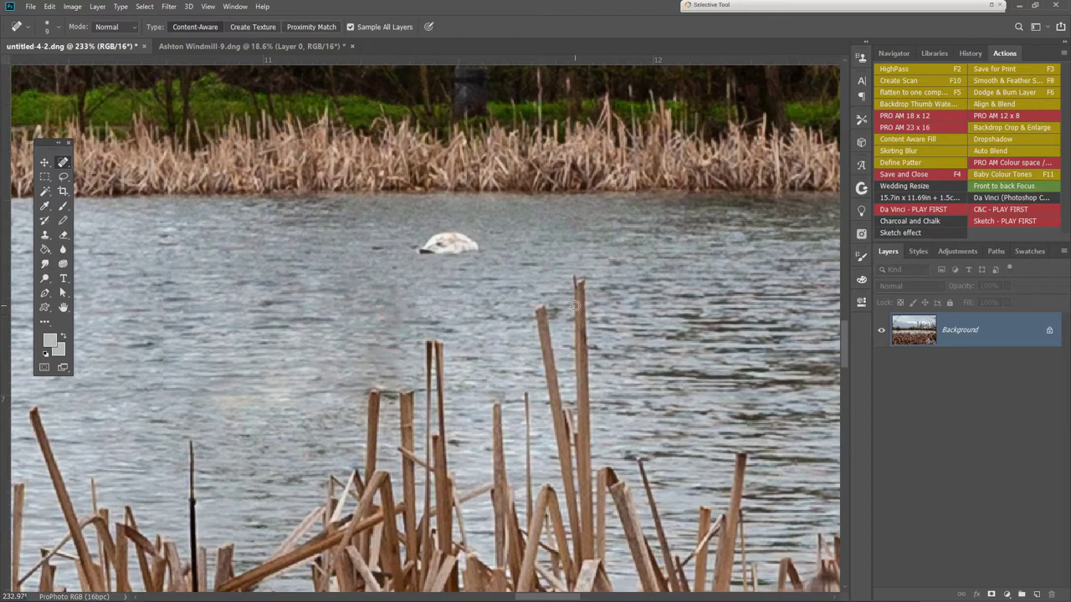
scroll(429, 477, down, 5)
scroll(430, 477, up, 5)
key(m)
scroll(239, 375, up, 2)
drag(294, 221, 436, 292)
key(shift+BackSpace)
click(702, 178)
key(ctrl+d)
Clone clean water over the coot with the Clone Stamp
key(j)
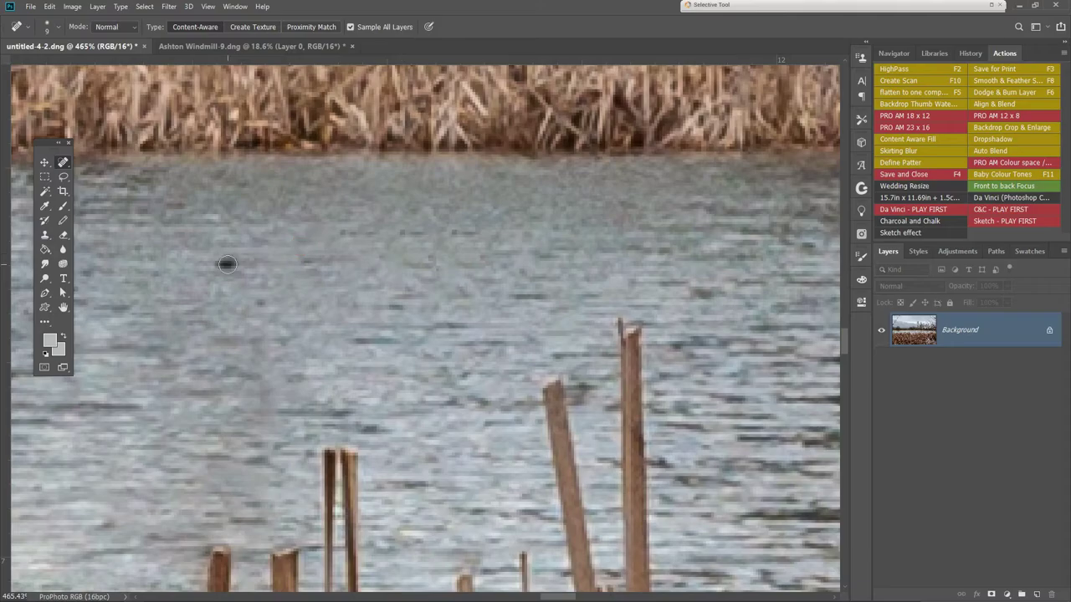
scroll(422, 283, down, 2)
scroll(422, 283, up, 1)
key(s)
scroll(324, 317, up, 2)
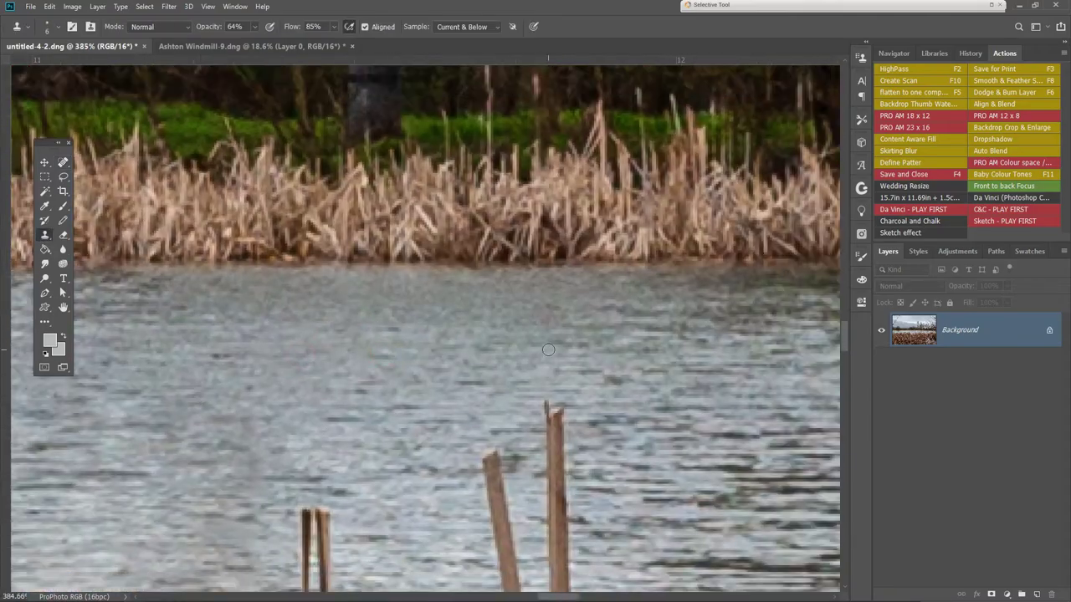
alt+click(325, 317)
mouse_move(360, 381)
mouse_down()
mouse_move(435, 376)
mouse_move(418, 356)
mouse_move(376, 368)
mouse_up()
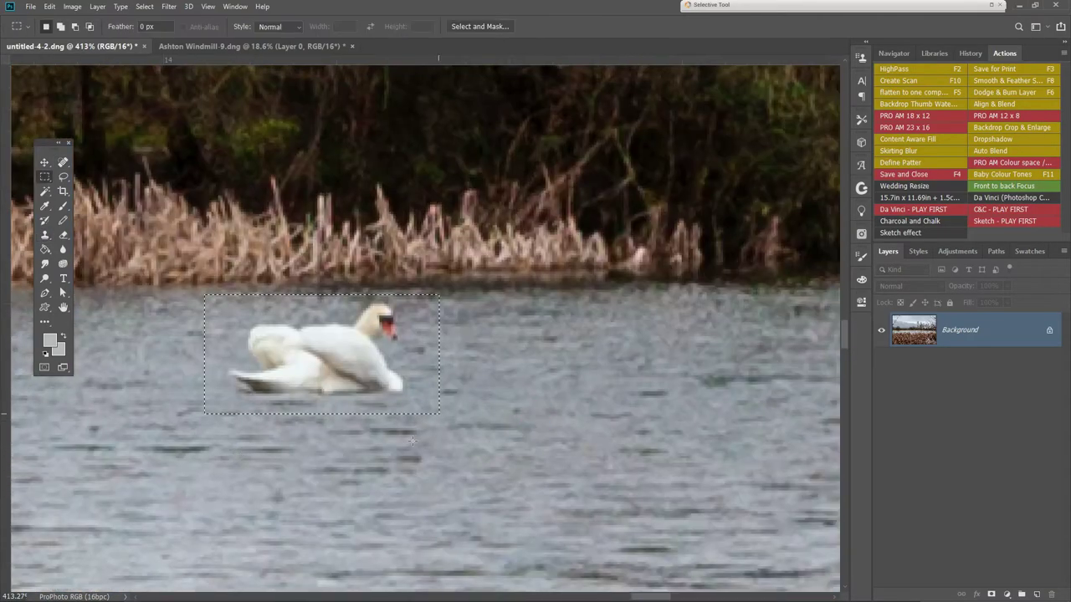
Round the selection's corners and Content-Aware Fill another swan away
key(alt+s)
key(m)
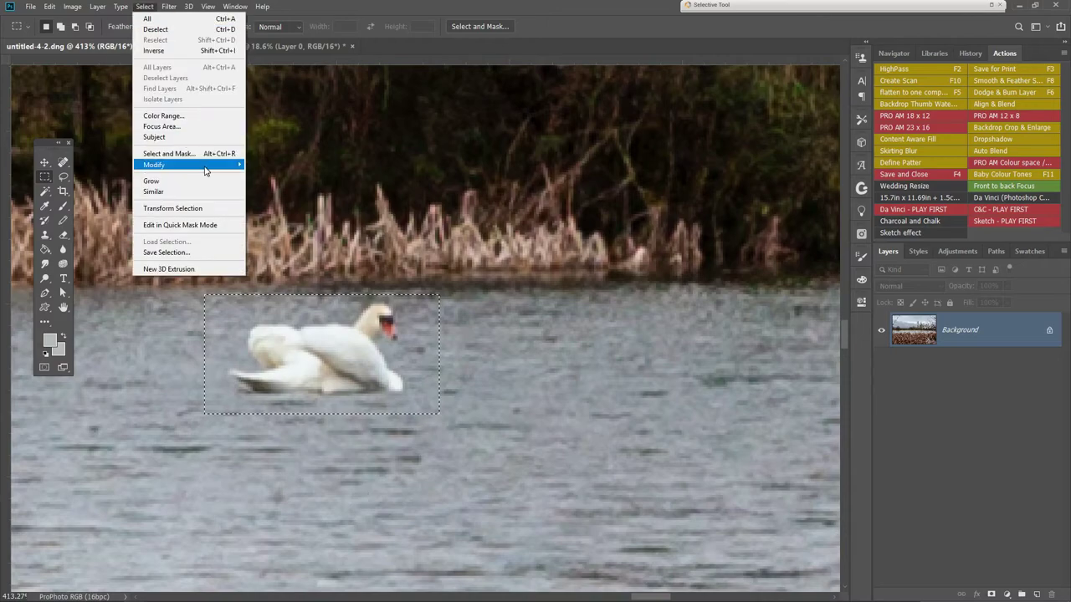
key(s)
key(Return)
key(Delete)
key(Return)
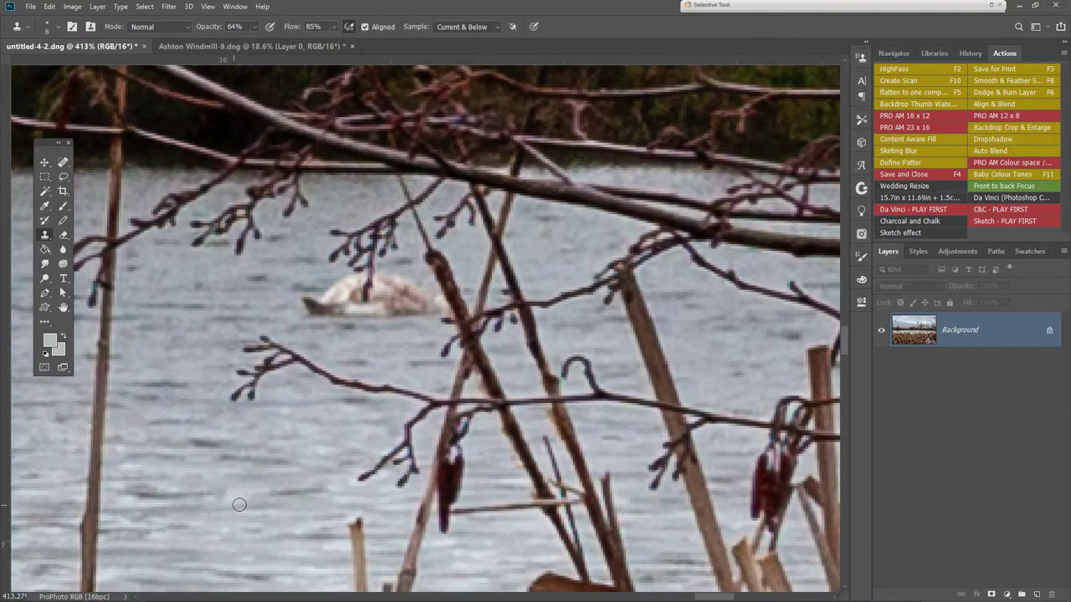
Patch out the swan among the branches and clone water over its leftover traces
key(j)
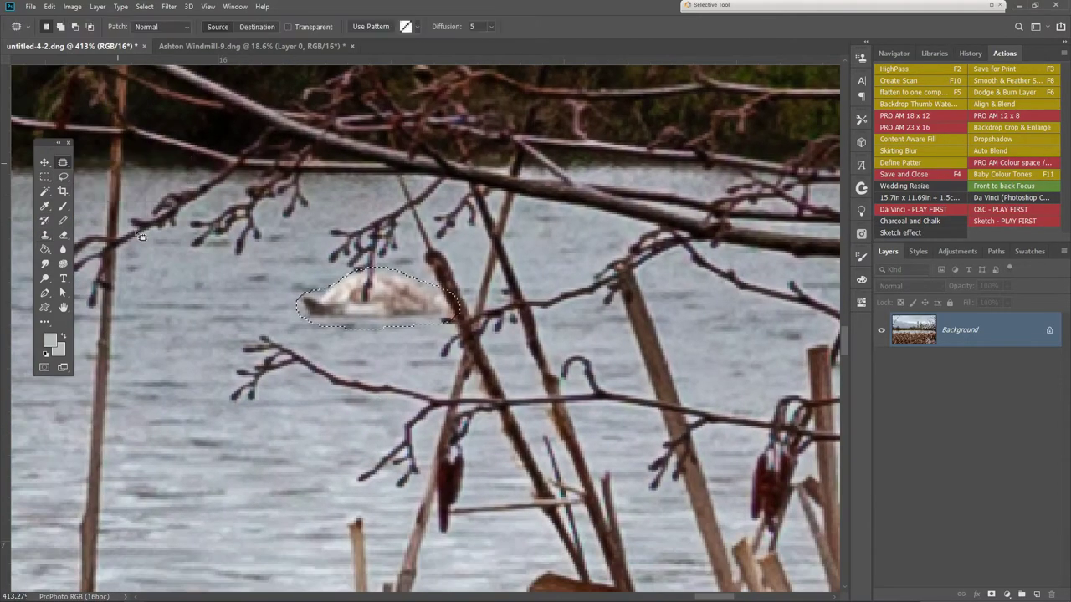
drag(376, 301, 210, 483)
key(ctrl+d)
key(s)
mouse_move(352, 281)
mouse_down()
mouse_move(426, 311)
mouse_move(418, 282)
mouse_up()
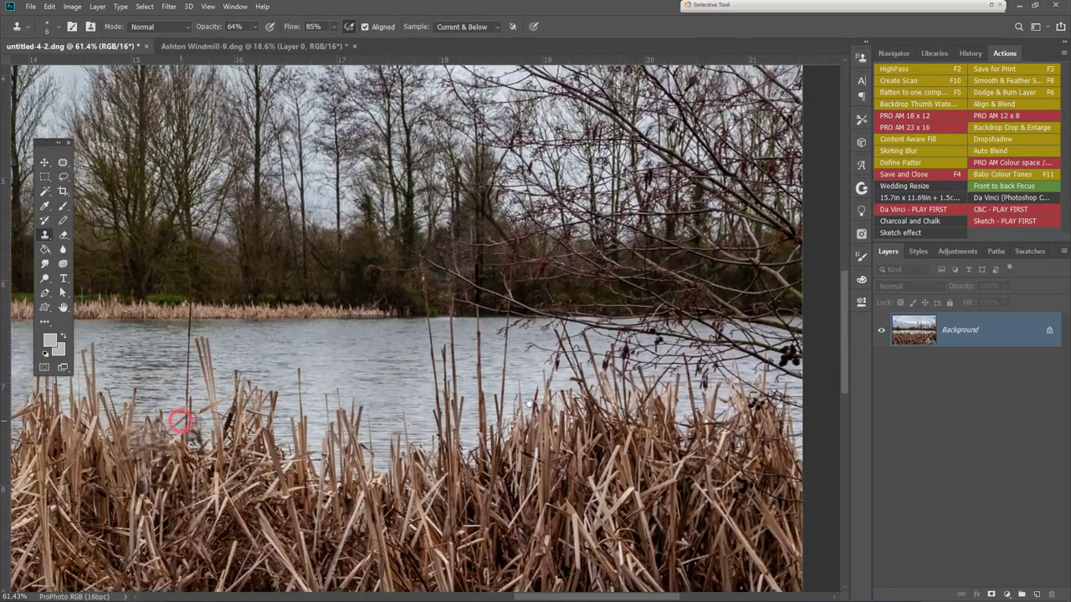
Float the Ashton Windmill-9 document and drag the windmill into the lake photo
scroll(425, 328, down, 6)
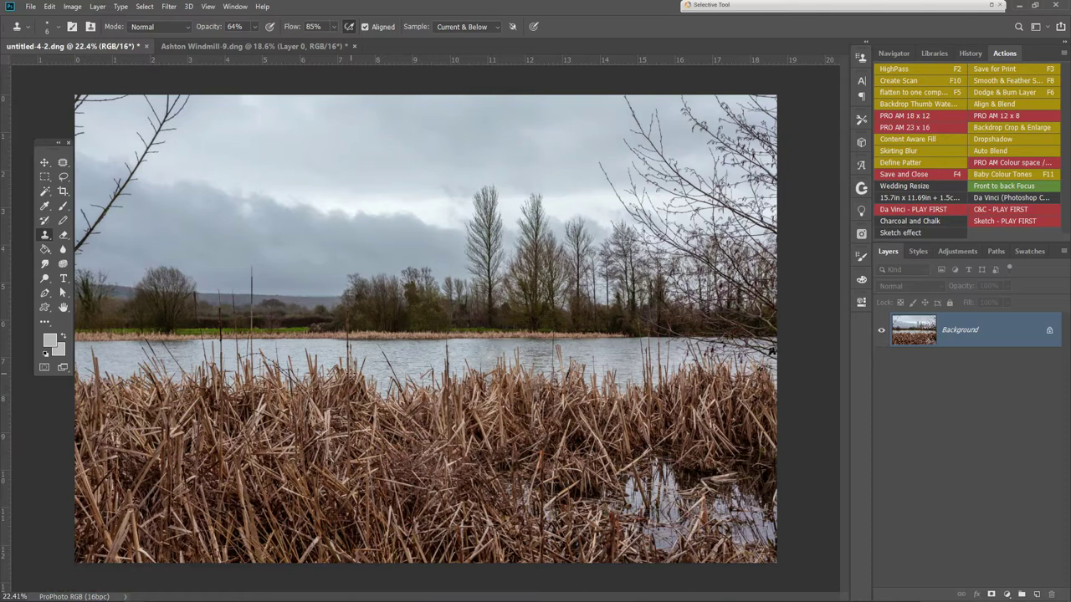
scroll(350, 314, up, 2)
click(275, 45)
drag(292, 48, 667, 180)
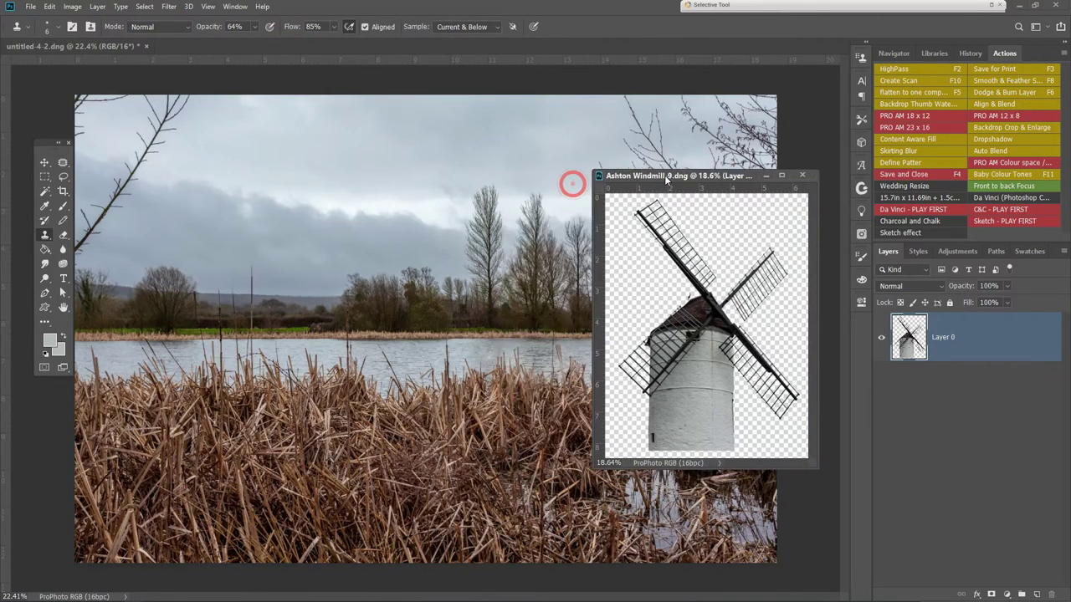
key(v)
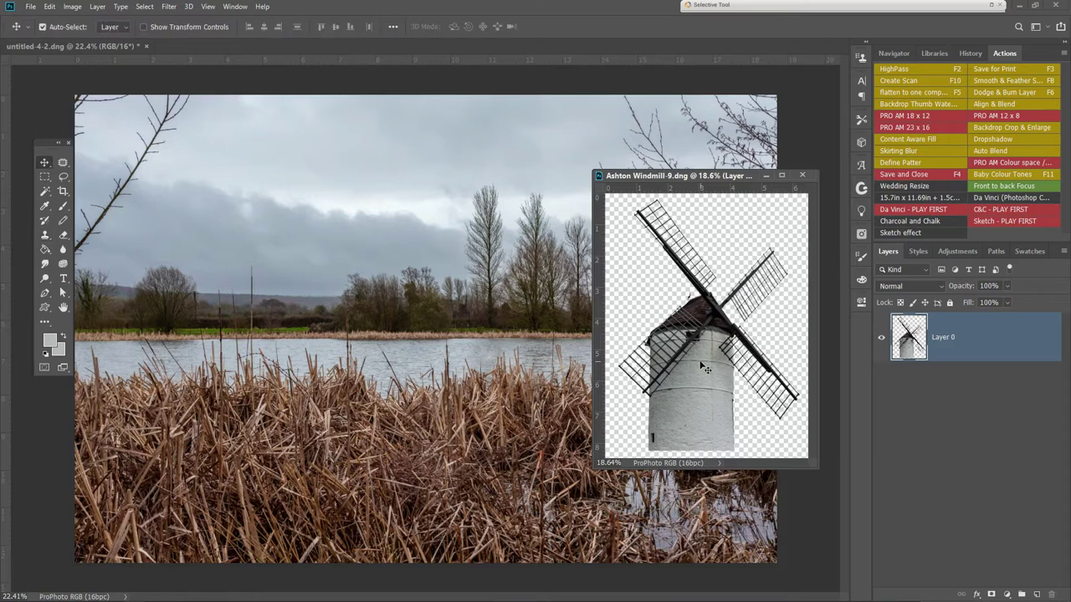
drag(710, 359, 299, 284)
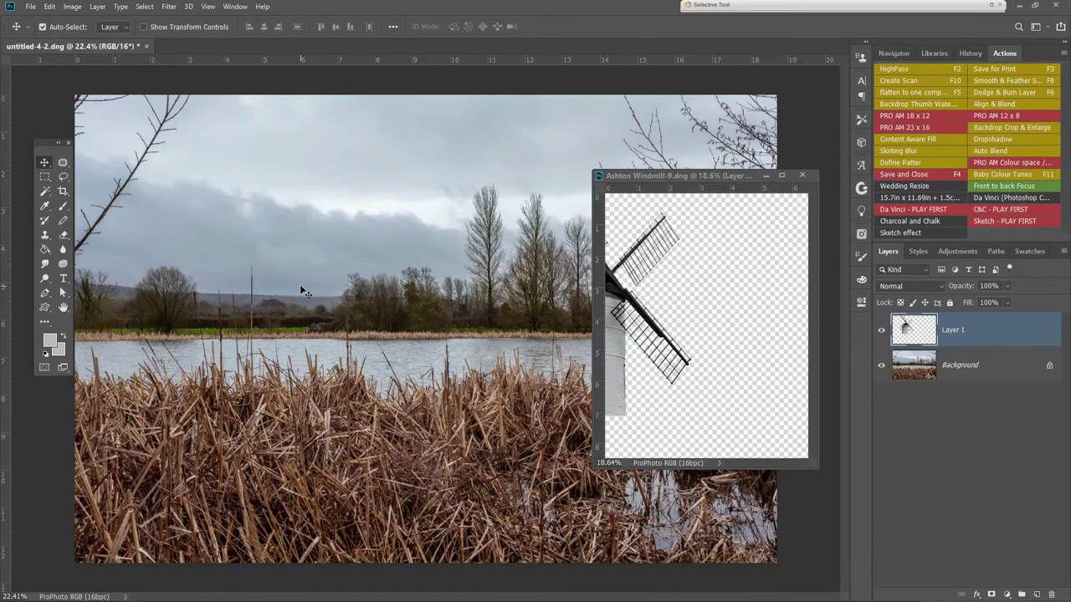
Close the windmill file without saving and nudge the windmill slightly right
click(801, 177)
click(542, 230)
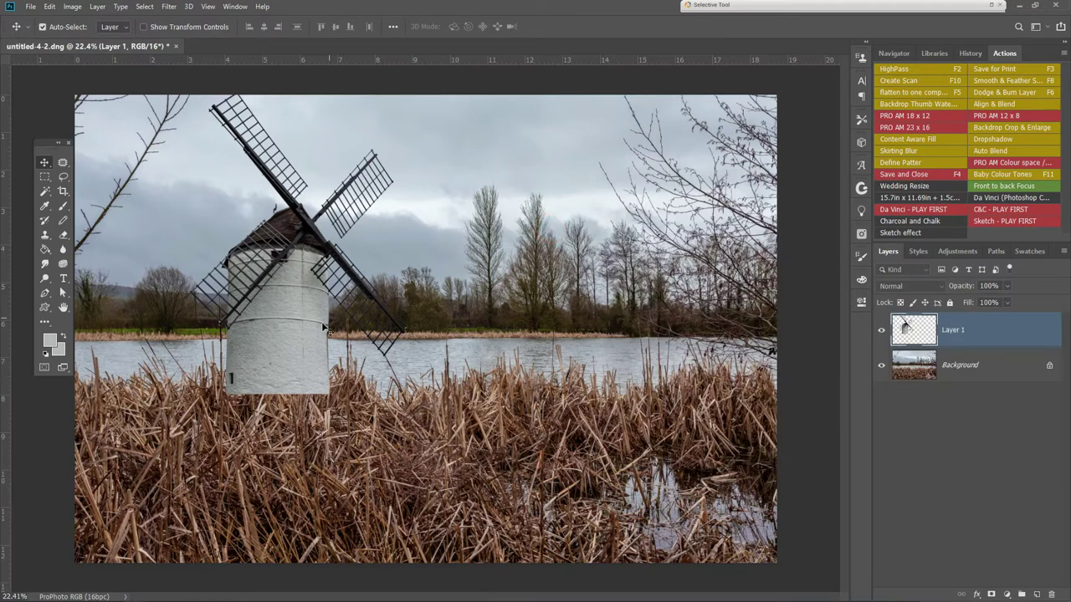
mouse_move(288, 336)
mouse_down()
mouse_move(392, 379)
mouse_move(307, 337)
mouse_up()
Free-transform the windmill down to 61.98% and rest its base on the far-left lakeshore beside the trees
key(ctrl+t)
drag(430, 89, 379, 161)
drag(294, 361, 244, 286)
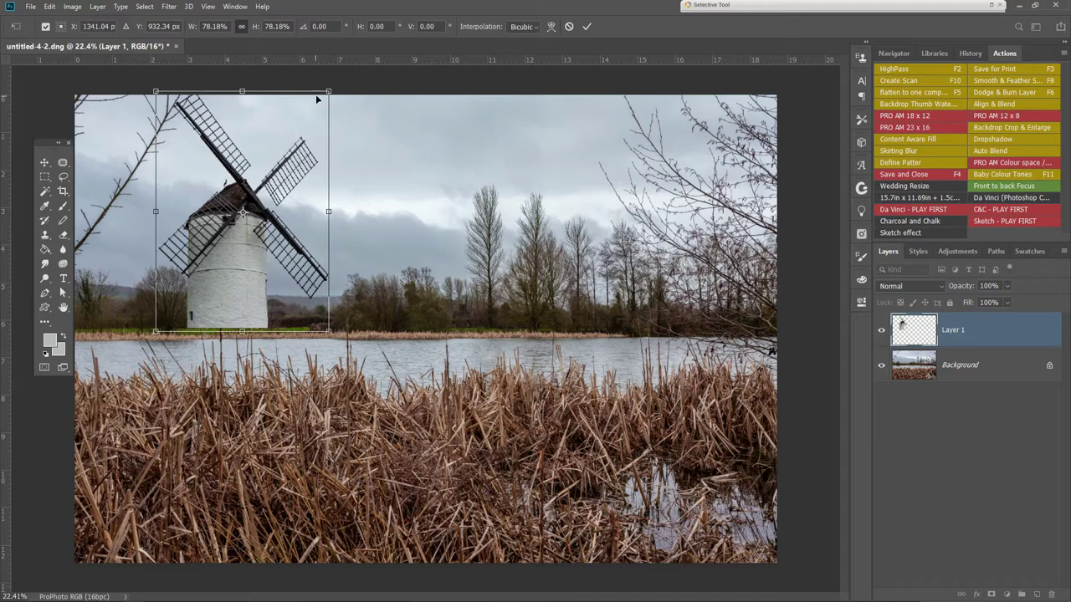
drag(328, 91, 302, 127)
click(221, 297)
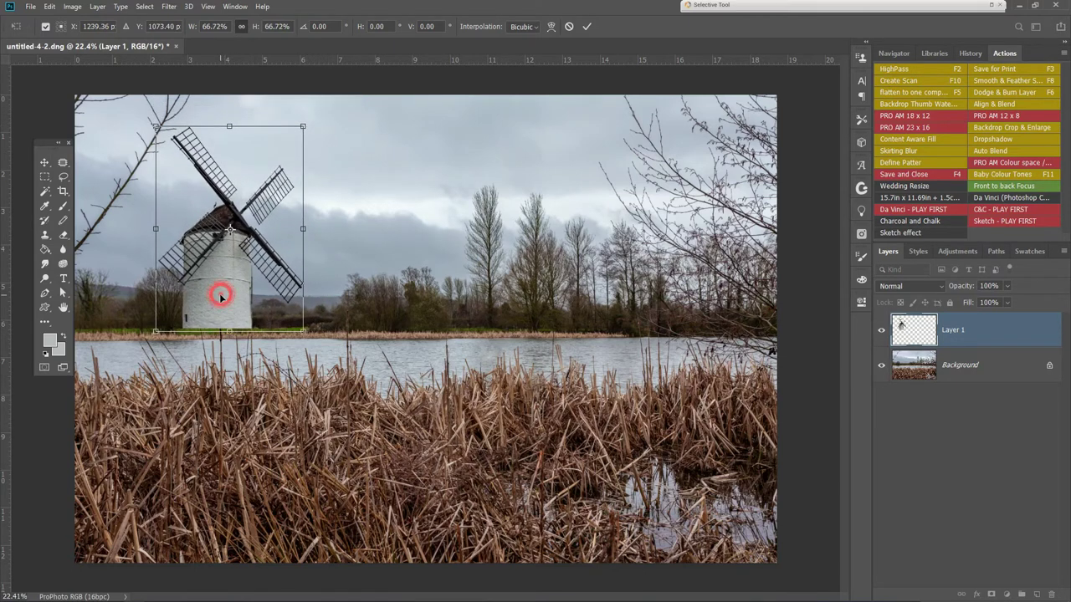
drag(220, 296, 220, 291)
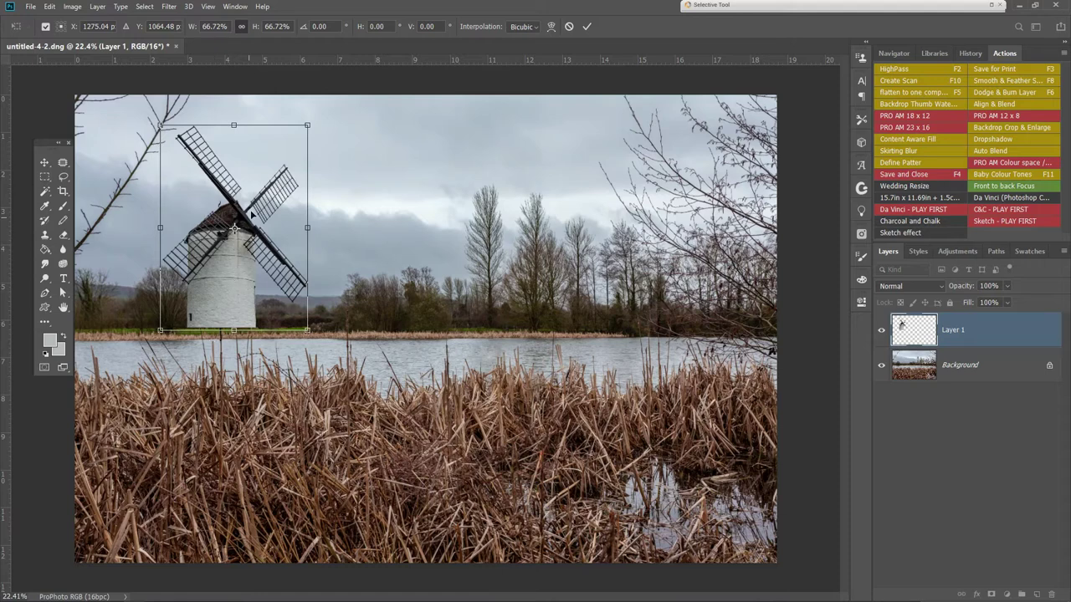
drag(308, 126, 297, 139)
click(227, 305)
drag(228, 304, 232, 305)
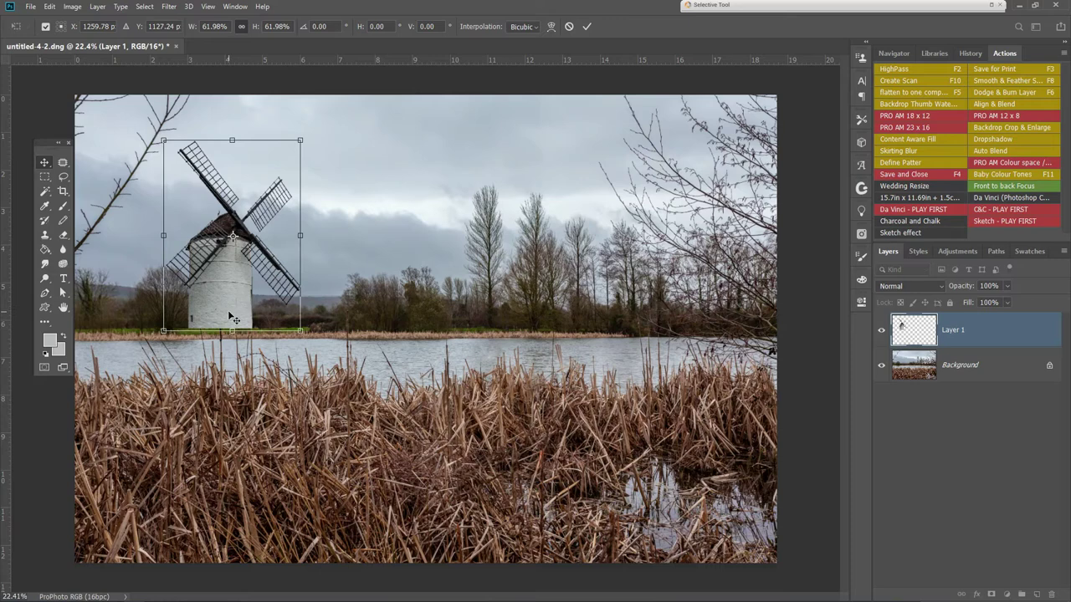
key(Return)
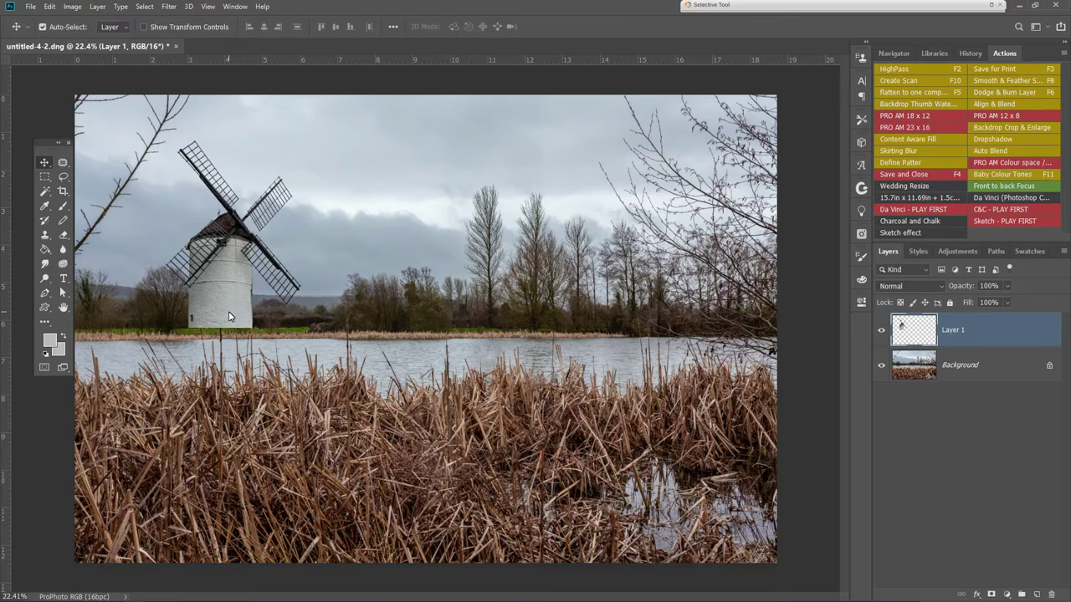
Nudge the windmill layer slightly right and down along the far shoreline
click(230, 316)
drag(226, 313, 230, 312)
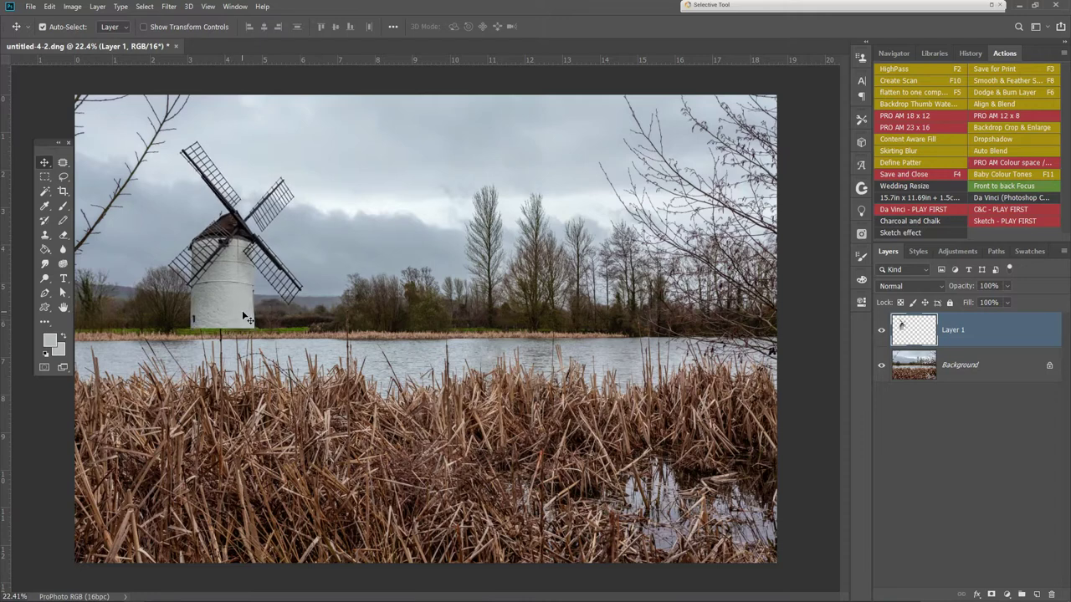
click(240, 317)
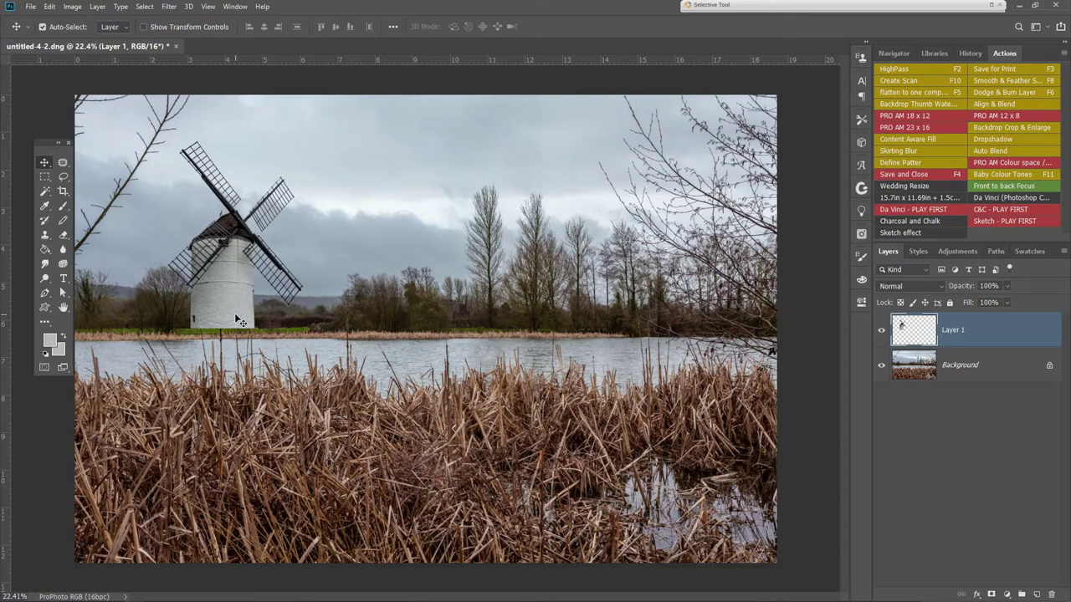
Add a layer mask to the windmill layer, Layer 1
alt+scroll(214, 264, up, 4)
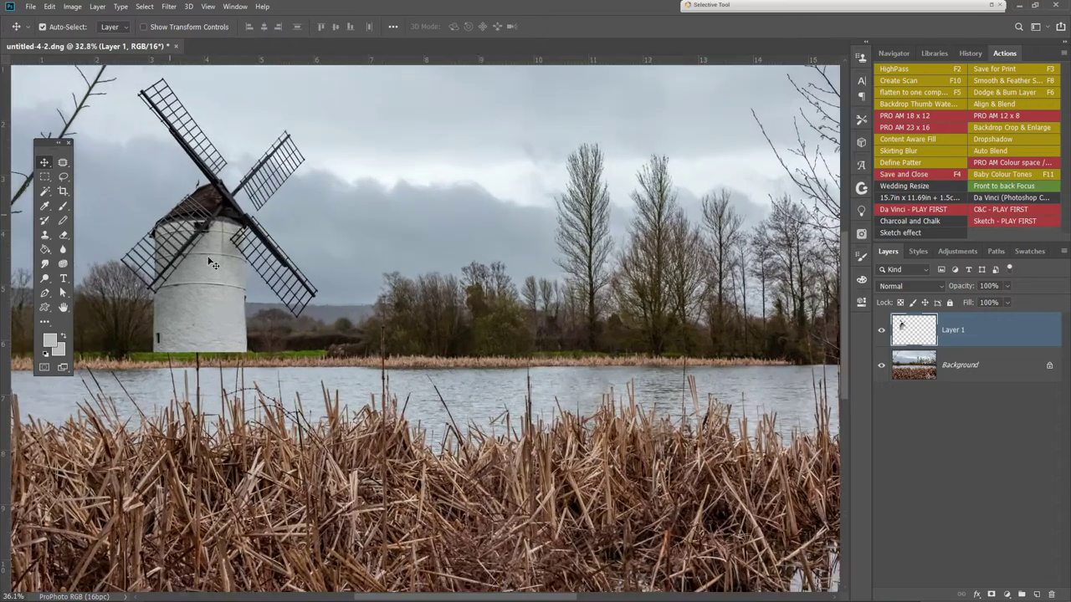
alt+scroll(207, 290, up, 1)
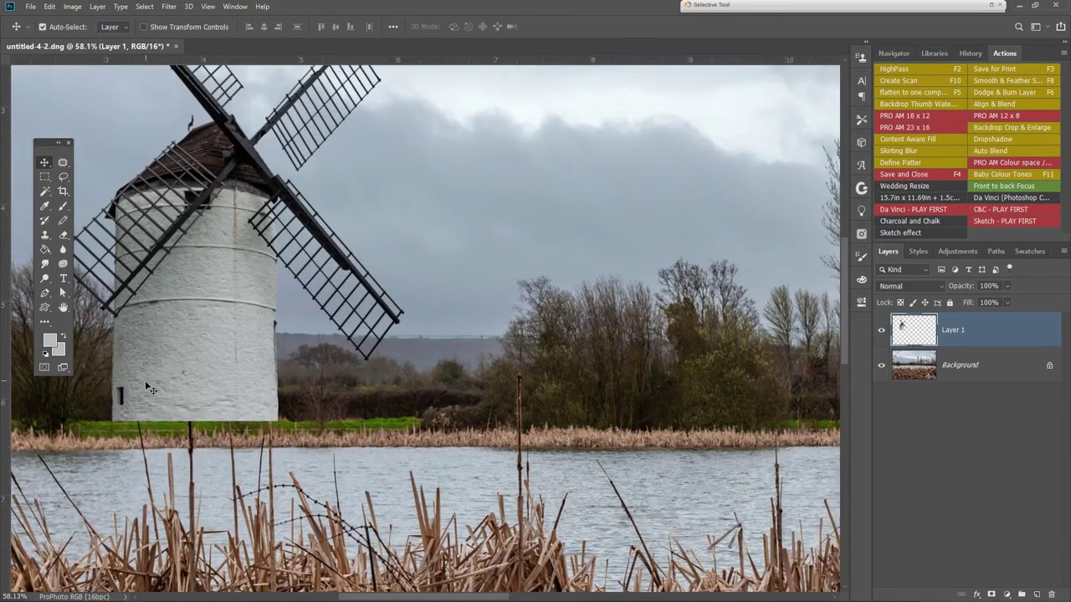
alt+scroll(146, 378, up, 4)
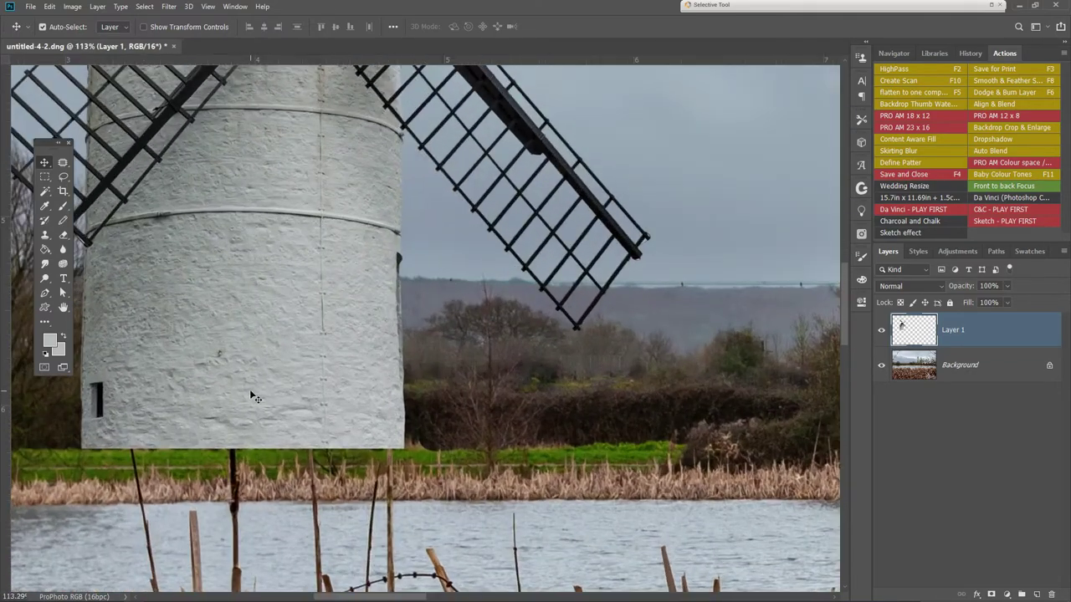
alt+scroll(365, 374, down, 6)
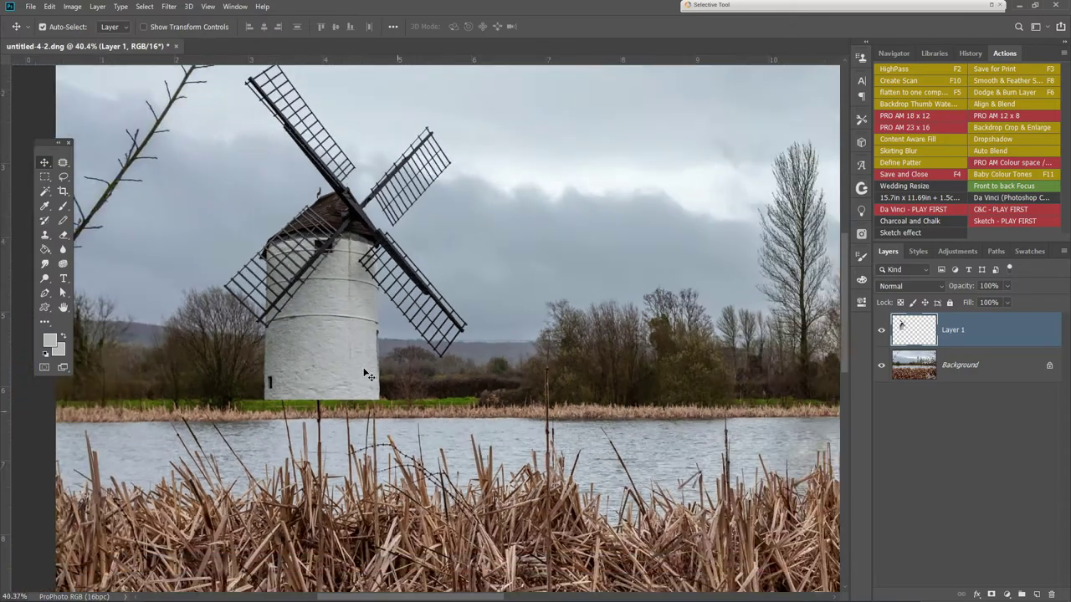
alt+scroll(365, 373, down, 5)
alt+scroll(211, 294, up, 3)
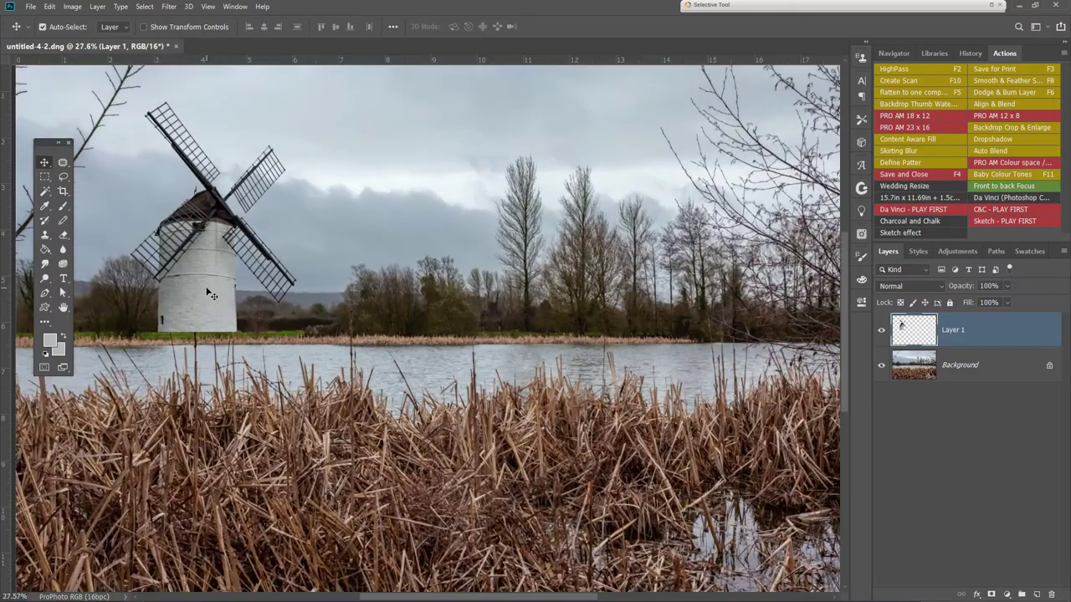
alt+scroll(211, 295, up, 4)
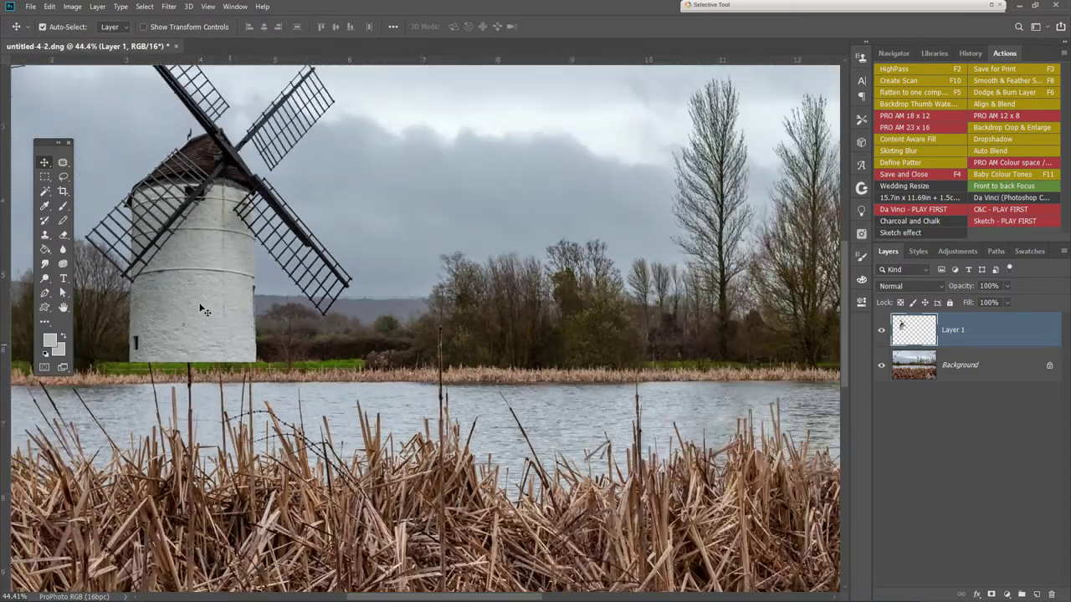
alt+scroll(201, 307, down, 5)
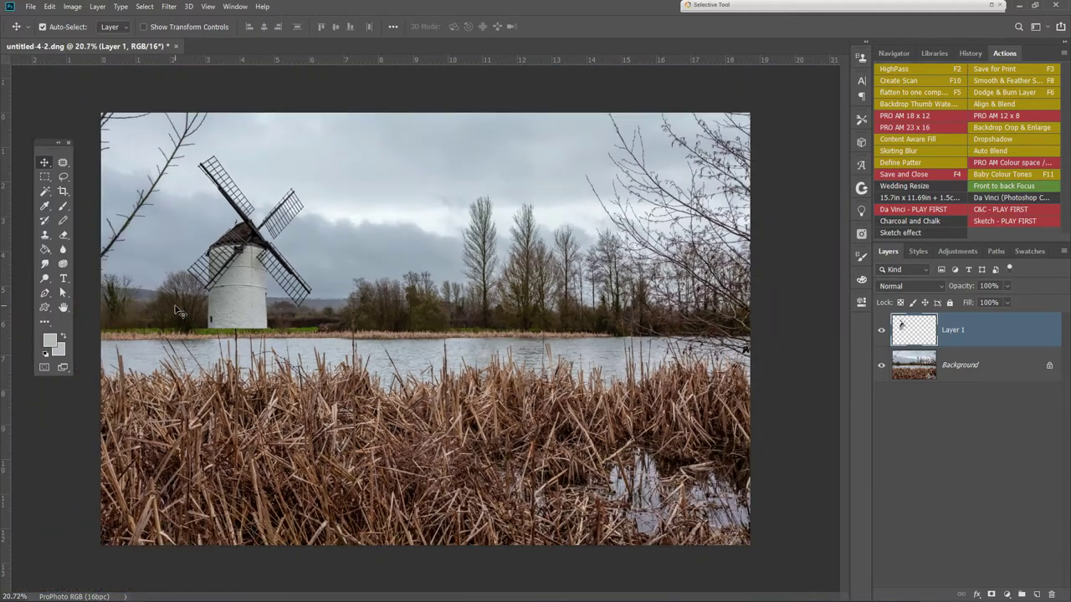
alt+scroll(178, 310, up, 7)
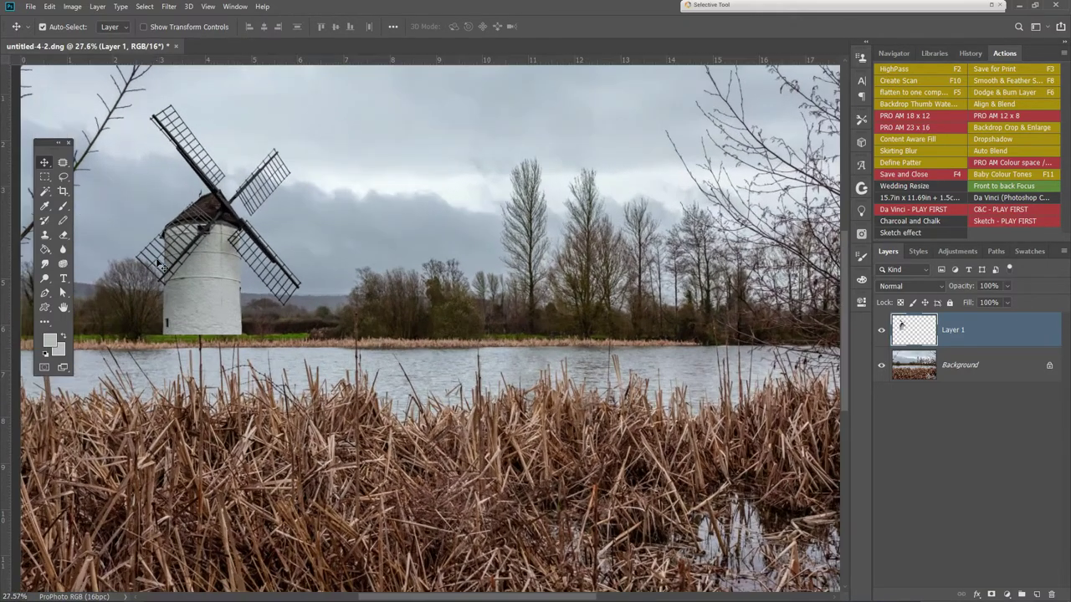
alt+scroll(324, 332, down, 3)
alt+scroll(318, 325, down, 2)
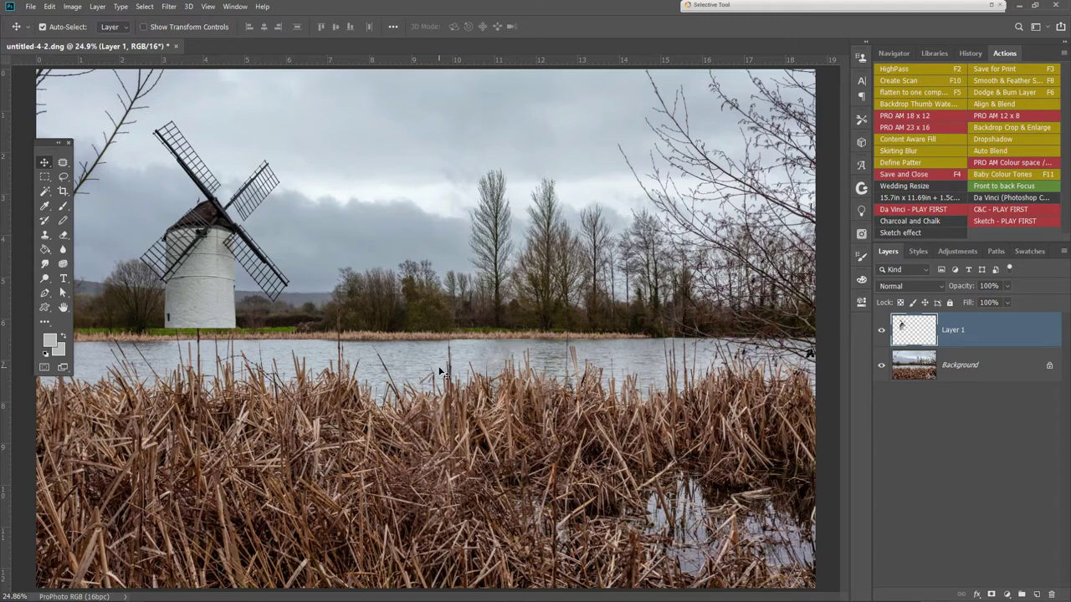
scroll(402, 374, down, 3)
scroll(393, 373, up, 2)
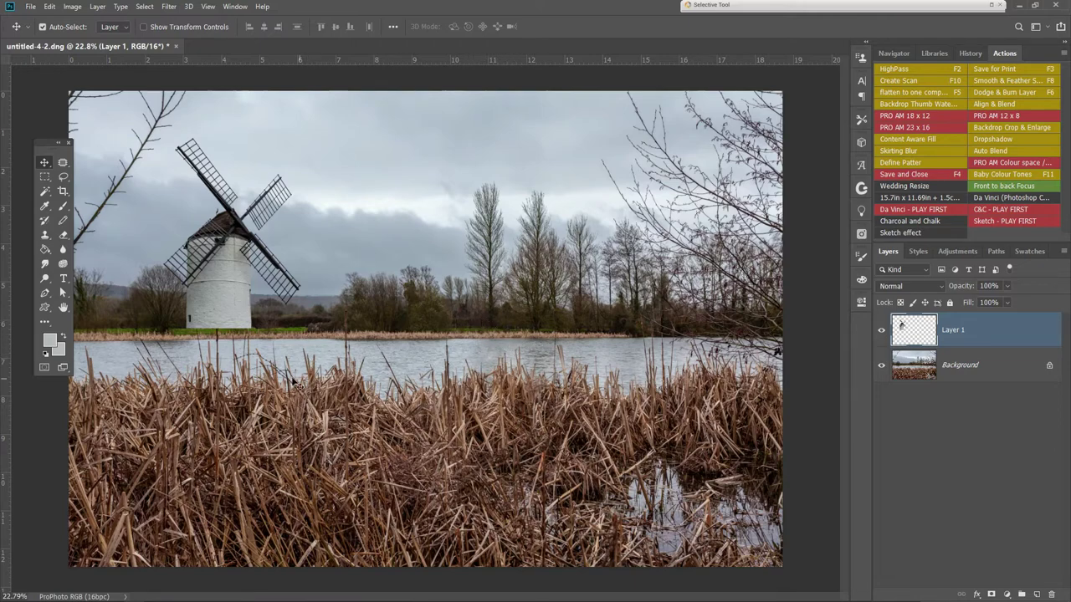
scroll(123, 381, up, 3)
scroll(122, 380, up, 4)
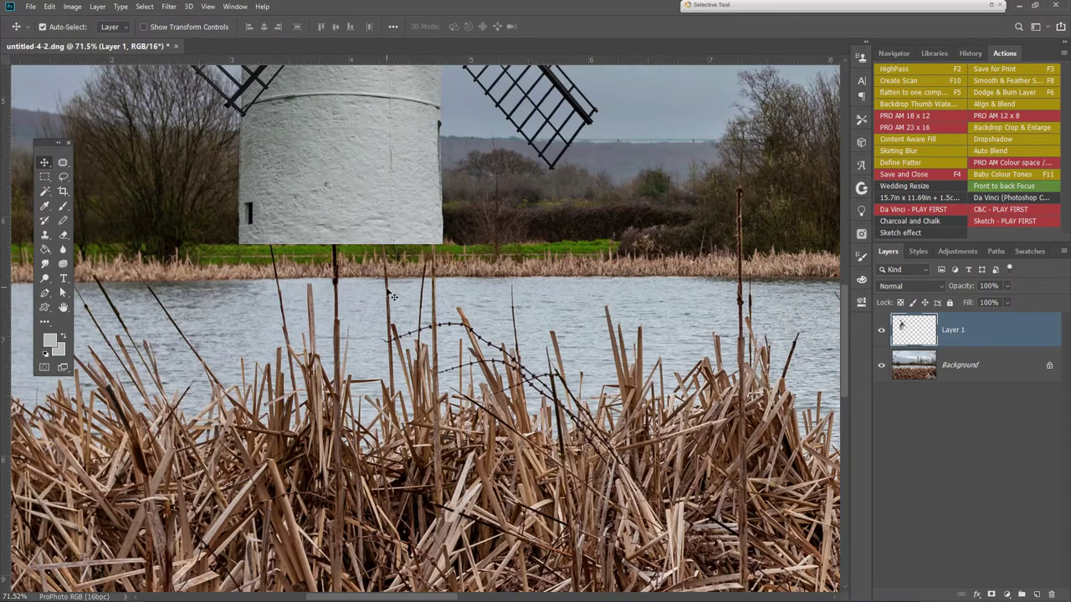
key(ctrl+0)
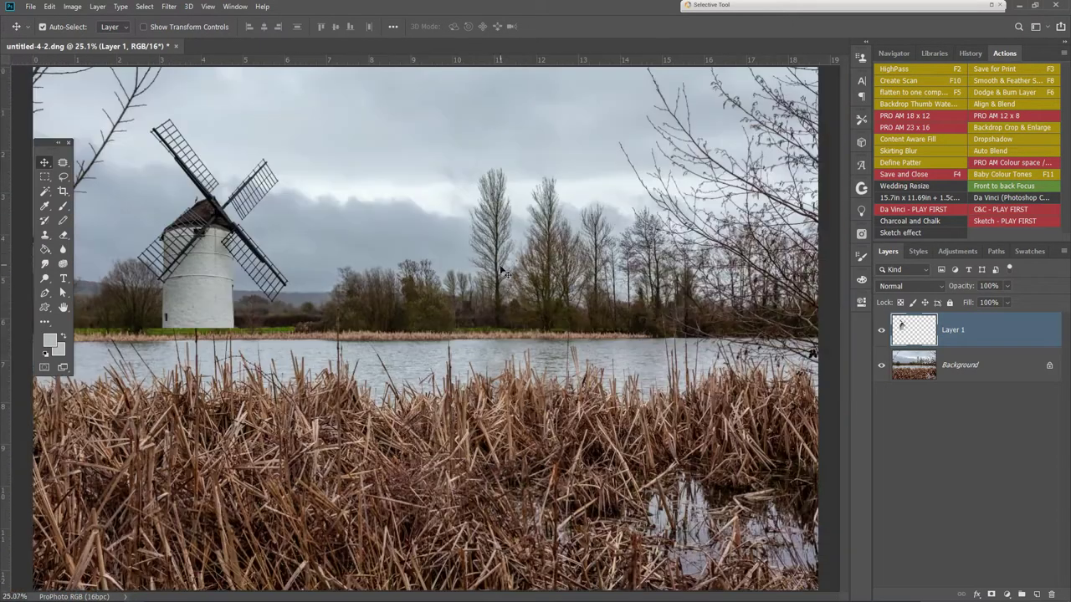
scroll(205, 286, up, 4)
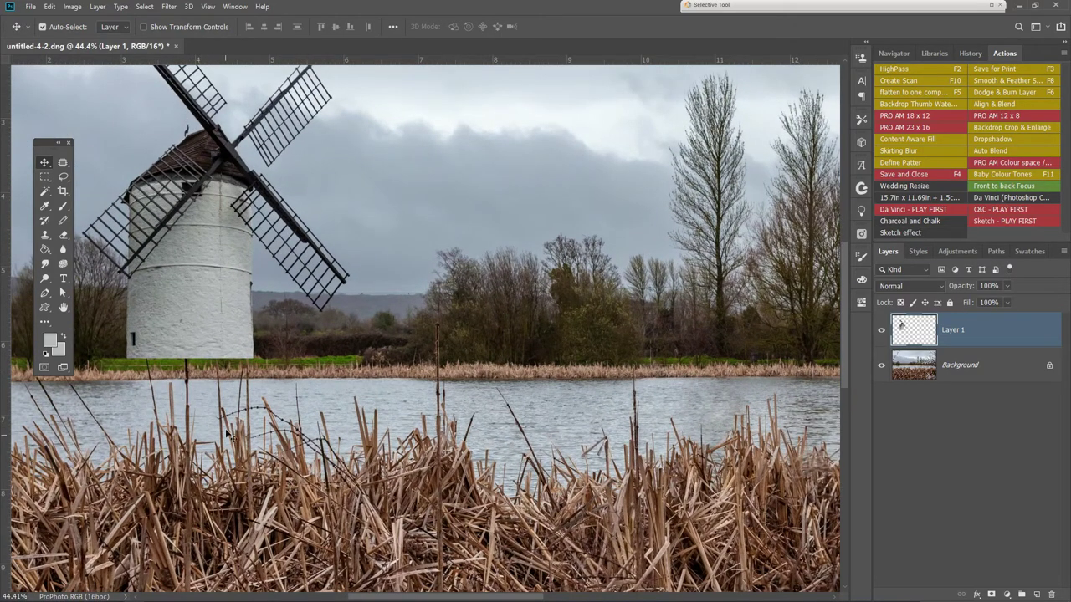
key(ctrl+0)
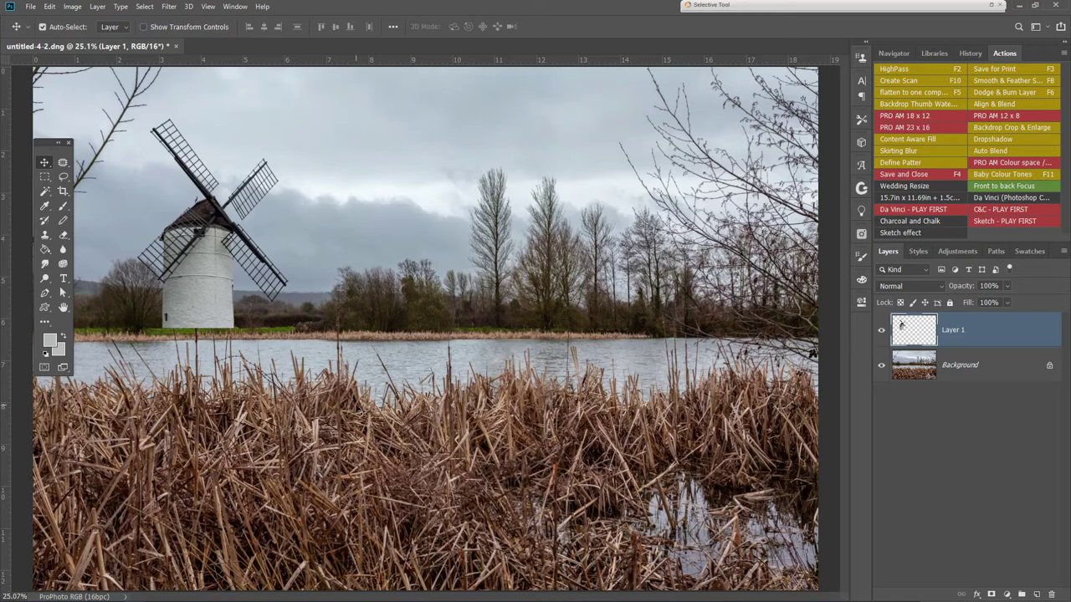
scroll(355, 409, down, 1)
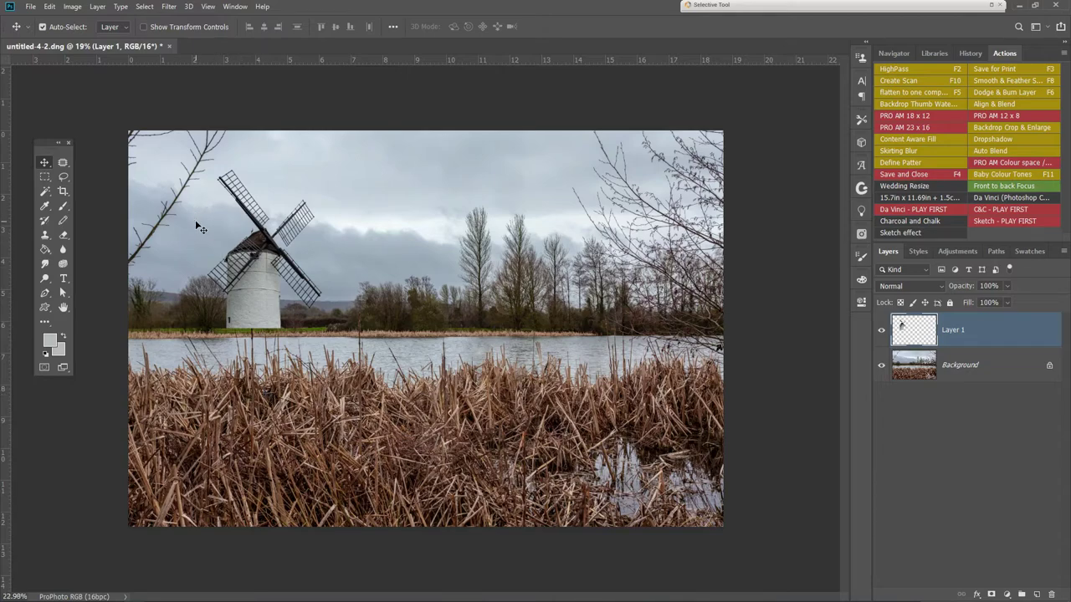
scroll(202, 232, up, 3)
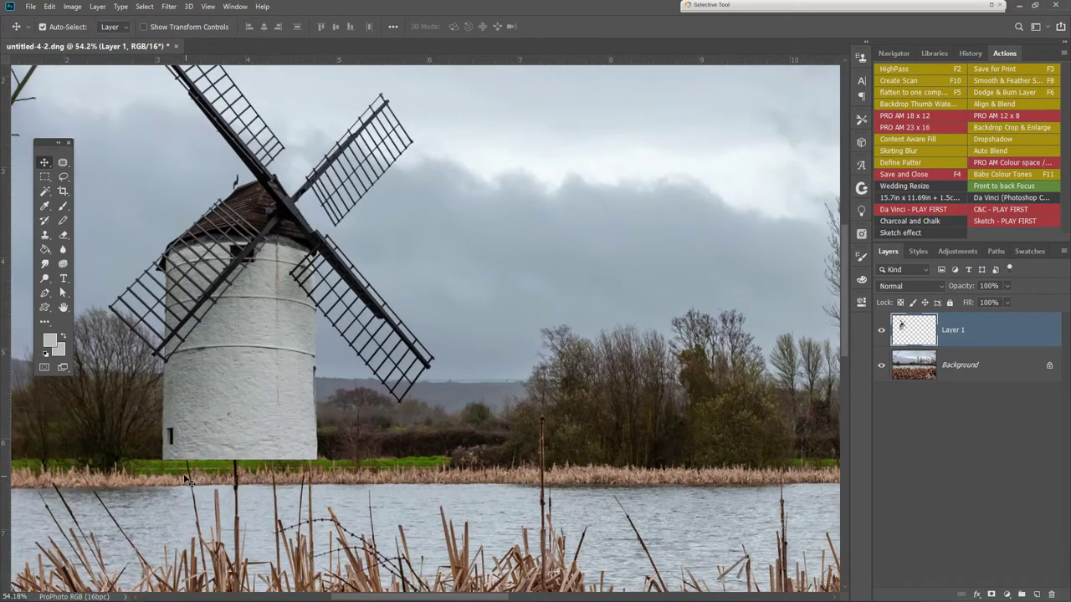
scroll(211, 474, up, 3)
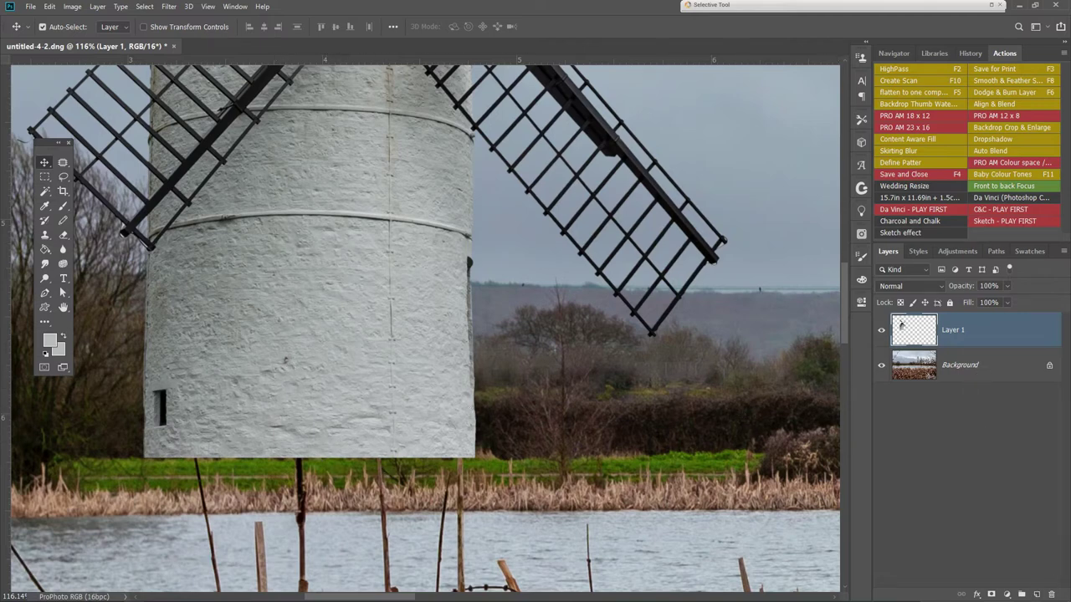
click(991, 594)
scroll(265, 405, up, 3)
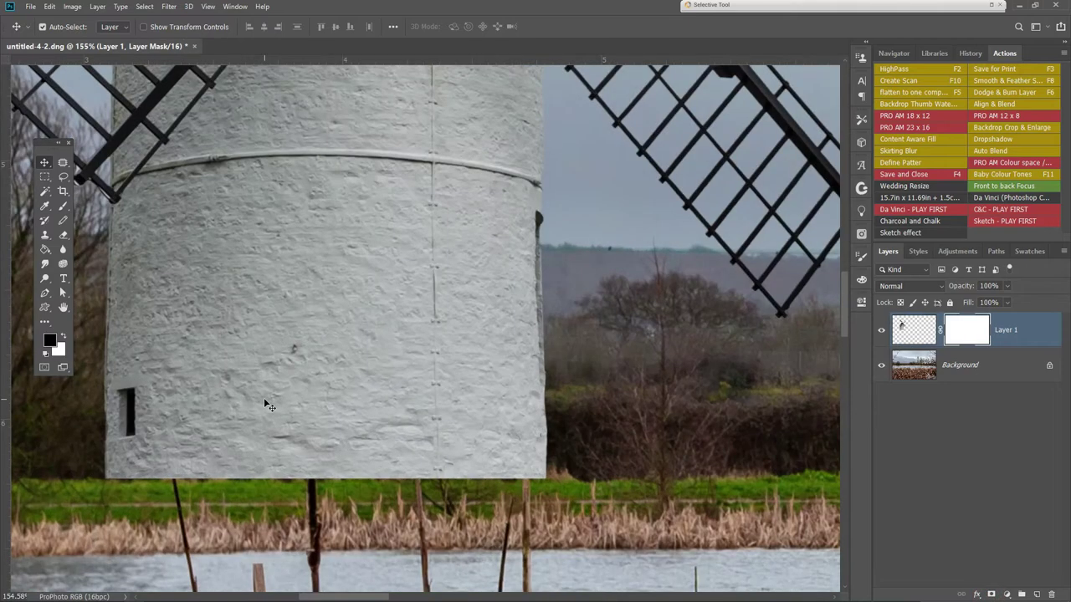
Brush black on the mask over the left, middle and right reed poles crossing the windmill wall
click(63, 206)
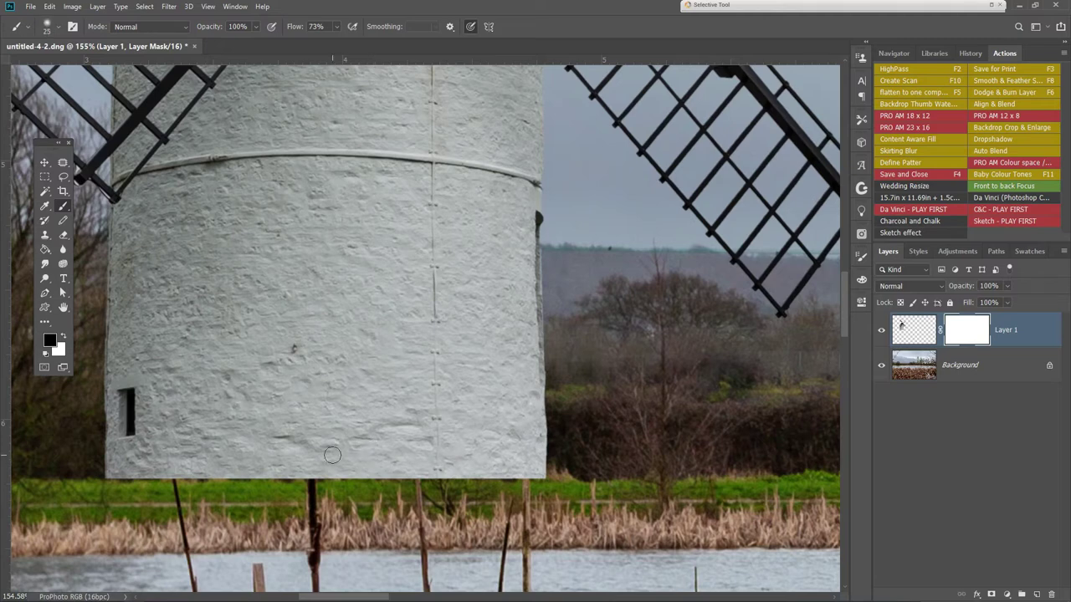
drag(310, 481, 298, 193)
mouse_move(174, 492)
mouse_down()
mouse_move(146, 352)
mouse_move(172, 468)
mouse_up()
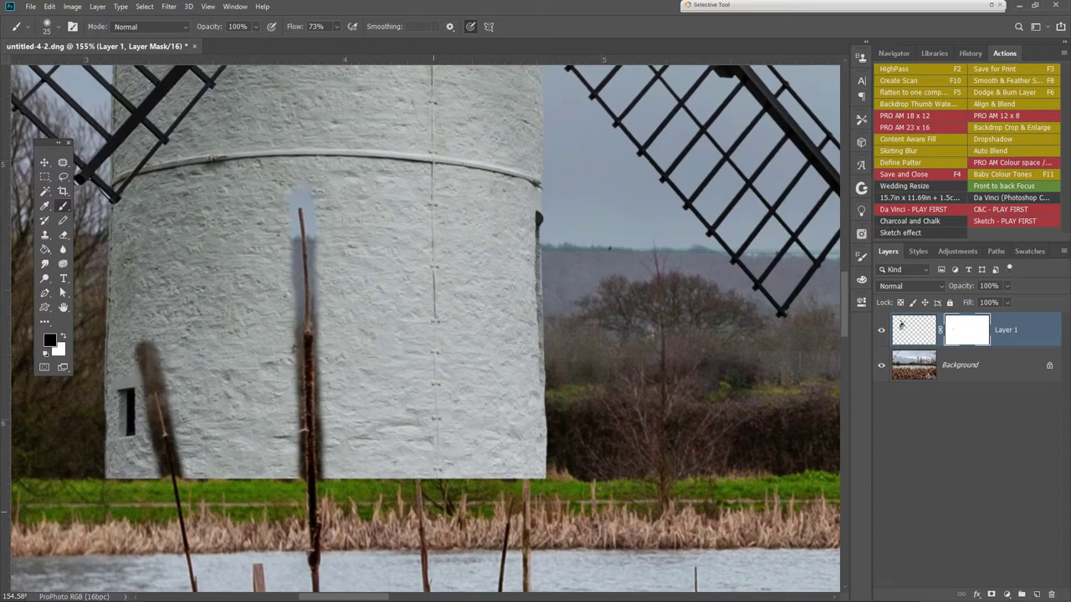
drag(417, 481, 388, 176)
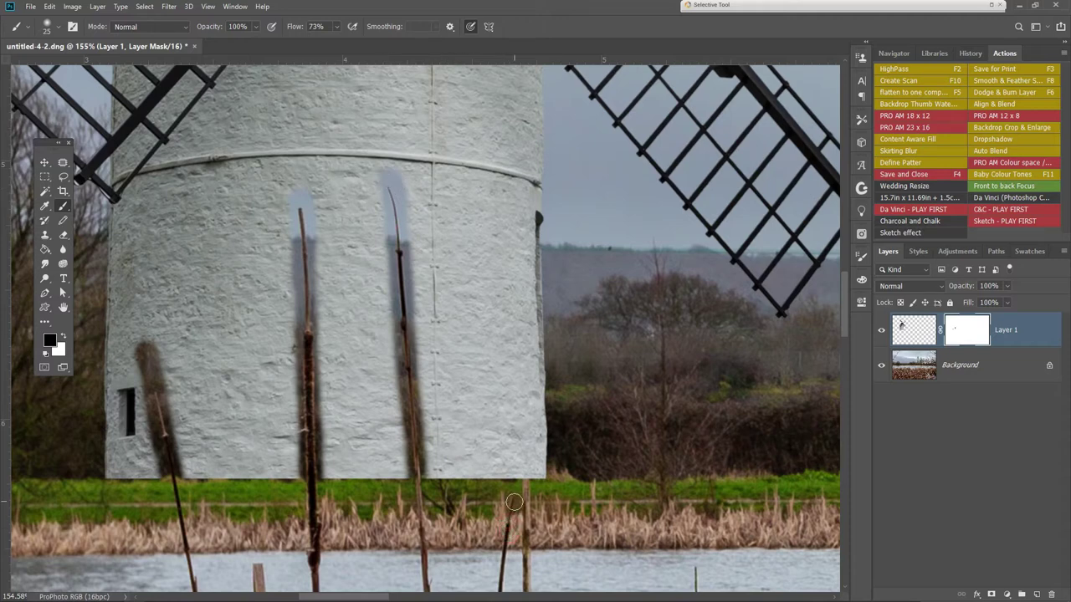
drag(527, 484, 528, 73)
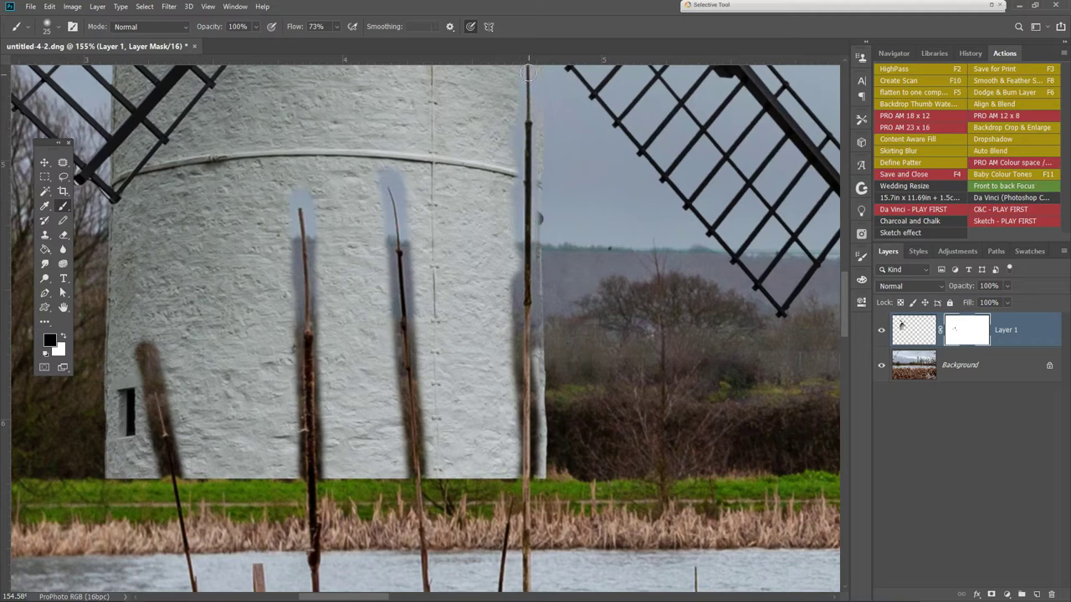
drag(656, 278, 656, 347)
drag(532, 106, 528, 99)
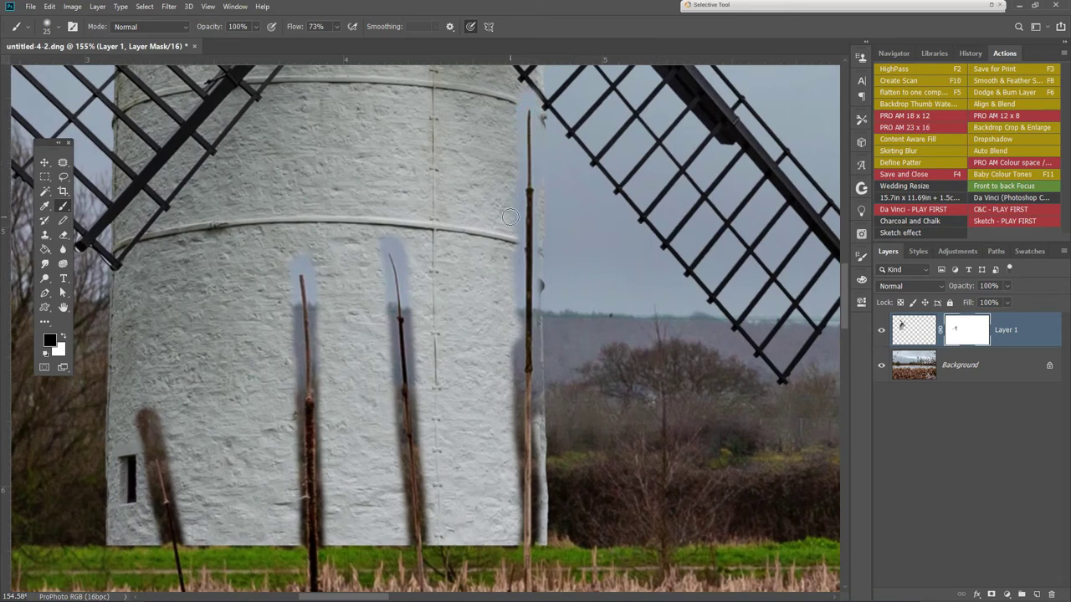
scroll(260, 521, up, 3)
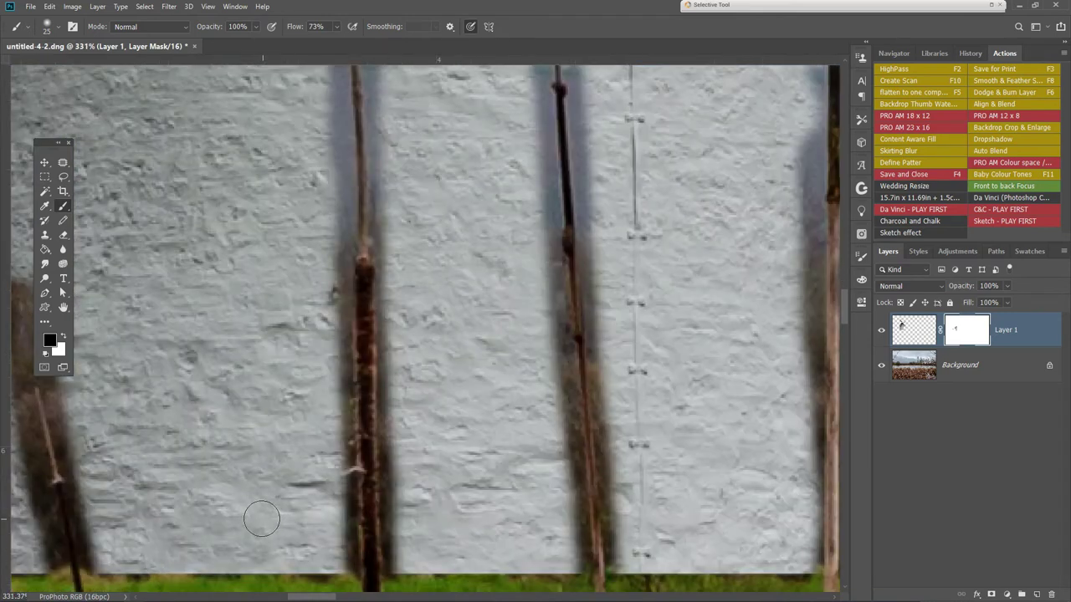
With white and a smaller brush, paint out the dark shadows beside the pole by the tower window
drag(259, 521, 463, 473)
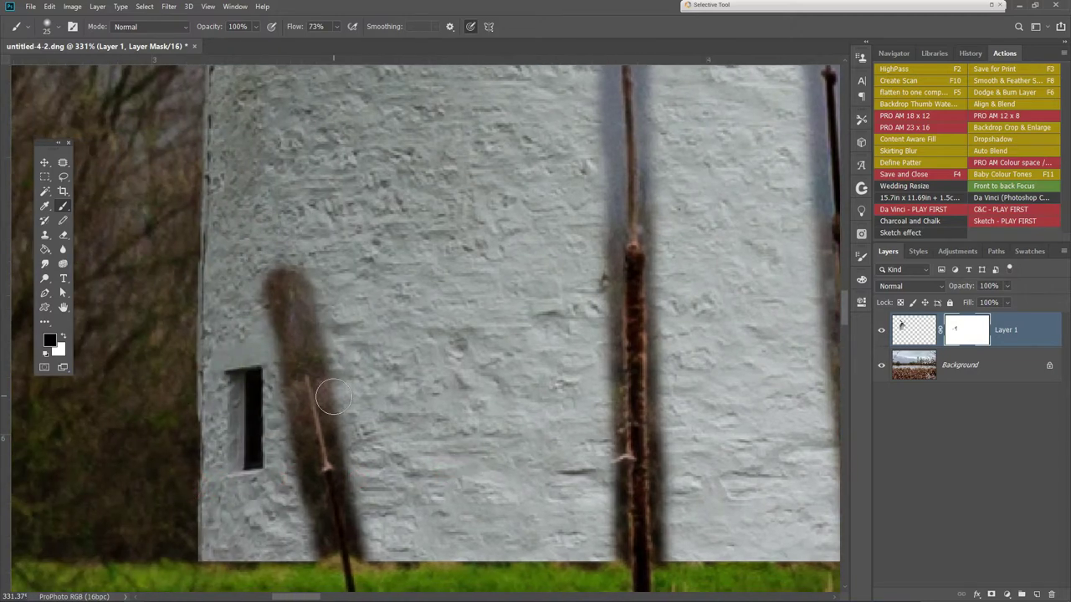
key(x)
key(bracketleft)
key(bracketleft)
mouse_move(305, 303)
mouse_down()
mouse_move(289, 276)
mouse_move(269, 326)
mouse_move(272, 294)
mouse_move(309, 330)
mouse_move(357, 557)
mouse_move(359, 548)
mouse_up()
mouse_move(275, 344)
mouse_down()
mouse_move(295, 417)
mouse_move(295, 356)
mouse_move(309, 347)
mouse_move(315, 368)
mouse_move(292, 343)
mouse_move(300, 330)
mouse_move(281, 328)
mouse_move(308, 330)
mouse_move(298, 455)
mouse_move(299, 407)
mouse_move(312, 462)
mouse_move(300, 479)
mouse_move(293, 458)
mouse_move(307, 515)
mouse_move(314, 477)
mouse_move(329, 571)
mouse_move(319, 533)
mouse_move(331, 560)
mouse_up()
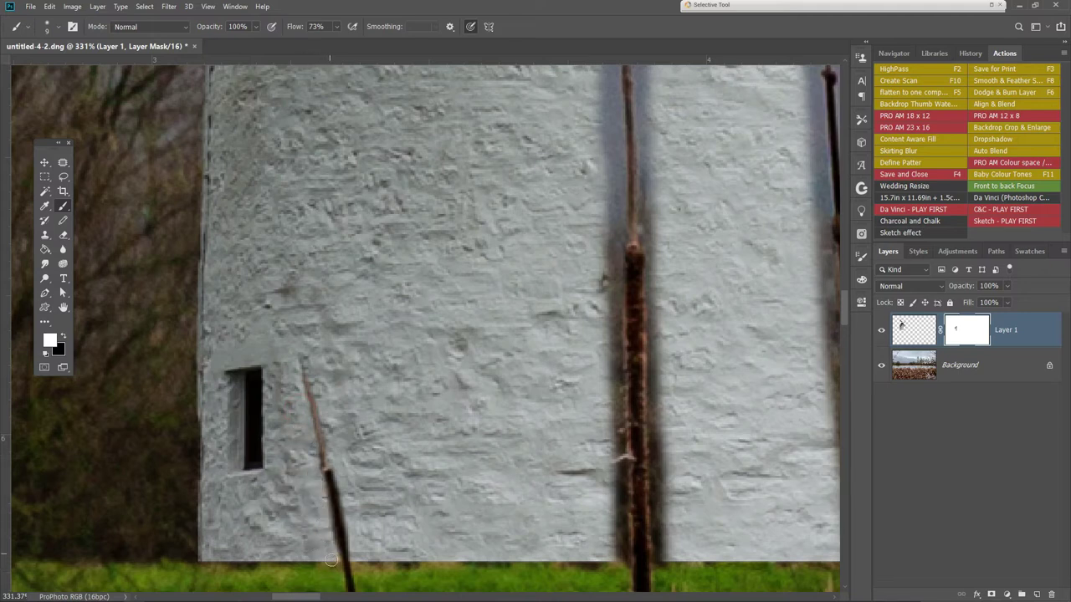
scroll(331, 561, right, 6)
scroll(382, 383, down, 4)
drag(381, 383, 323, 250)
scroll(694, 599, up, 8)
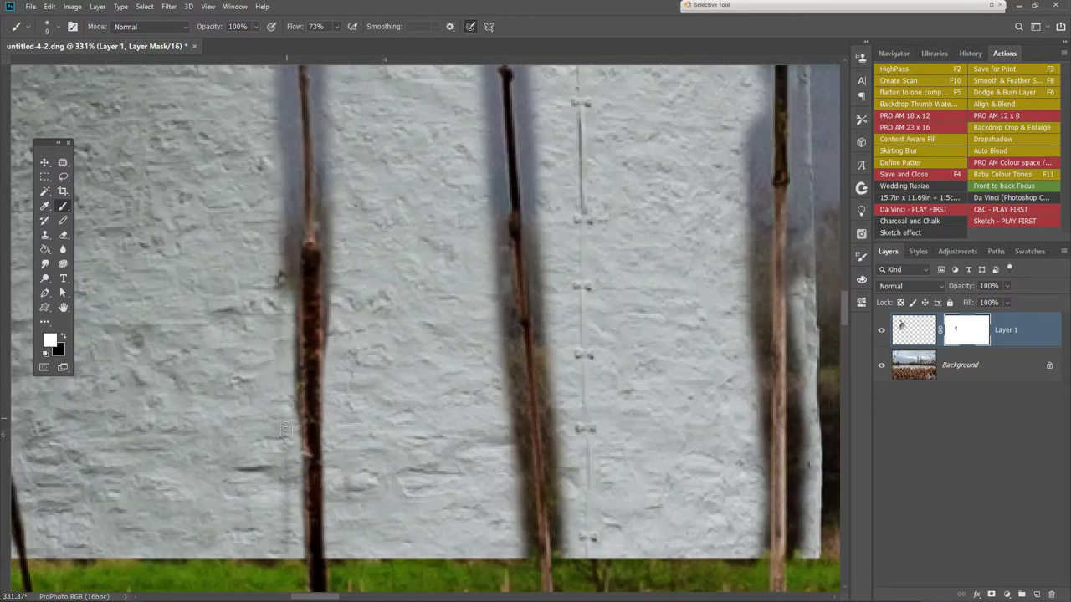
mouse_move(314, 204)
mouse_down()
mouse_move(331, 485)
mouse_move(297, 368)
mouse_move(327, 394)
mouse_up()
scroll(298, 208, down, 8)
scroll(298, 207, up, 8)
Clean the middle pole's blue shadows at 100% flow, repainting the pole where it was overpainted
mouse_move(372, 138)
mouse_down()
mouse_move(406, 292)
mouse_move(422, 469)
mouse_up()
key(x)
drag(405, 334, 409, 422)
key(x)
key(shift+0)
mouse_move(370, 222)
mouse_down()
mouse_move(364, 151)
mouse_move(389, 481)
mouse_move(378, 220)
mouse_move(426, 502)
mouse_move(393, 543)
mouse_up()
scroll(393, 544, down, 8)
mouse_move(401, 251)
mouse_down()
mouse_move(418, 518)
mouse_move(452, 394)
mouse_up()
click(860, 256)
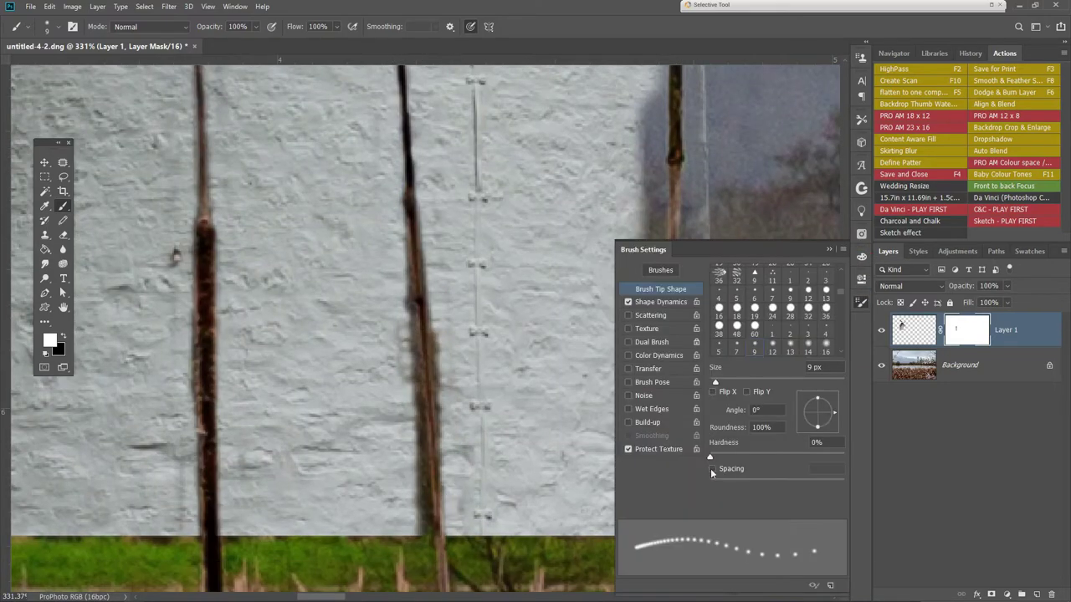
Finish cleaning the smudges along the middle pole's edges with a progressively smaller brush
drag(439, 318, 416, 543)
drag(401, 193, 443, 535)
scroll(407, 310, down, 3)
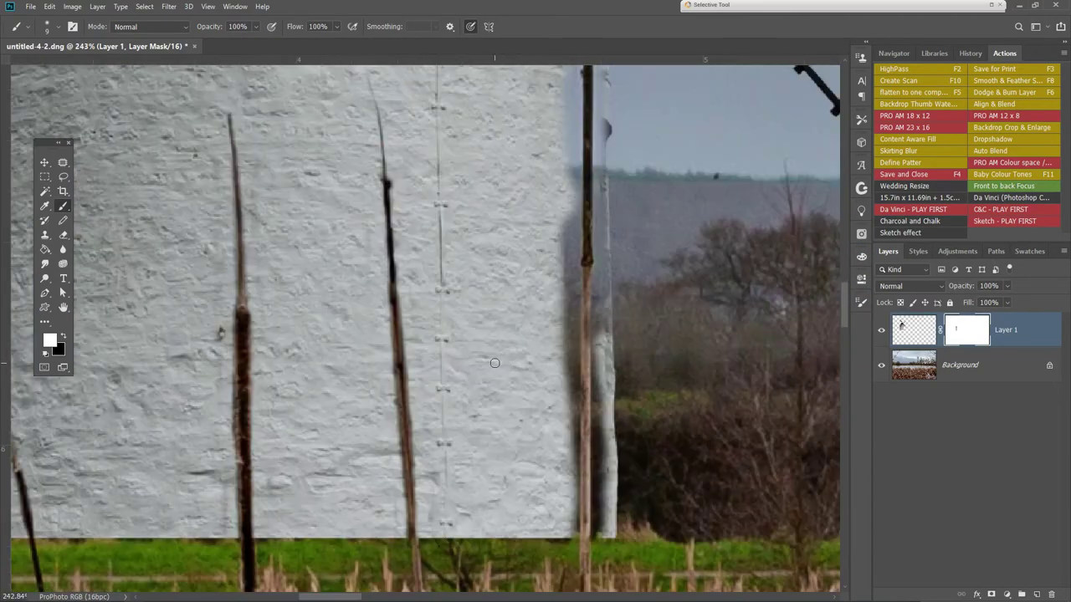
scroll(410, 351, down, 3)
scroll(340, 342, up, 2)
scroll(339, 342, up, 2)
drag(276, 242, 272, 519)
key(bracketleft)
key(bracketleft)
key(bracketleft)
key(bracketleft)
key(bracketleft)
key(bracketleft)
key(bracketleft)
drag(276, 410, 300, 258)
mouse_move(294, 335)
mouse_down()
mouse_move(291, 547)
mouse_move(284, 188)
mouse_up()
mouse_move(334, 460)
mouse_down()
mouse_move(331, 201)
mouse_move(332, 281)
mouse_move(285, 425)
mouse_up()
key(bracketleft)
key(bracketleft)
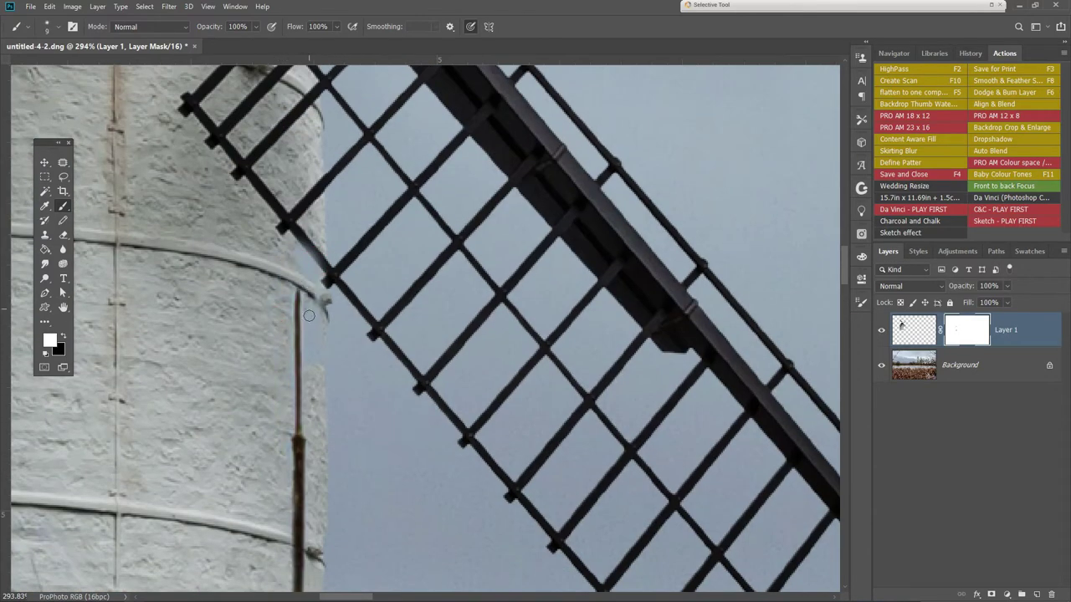
Fit the whole windmill photo on screen, zoom to the wall base and enlarge the brush
key(ctrl+0)
scroll(216, 285, up, 8)
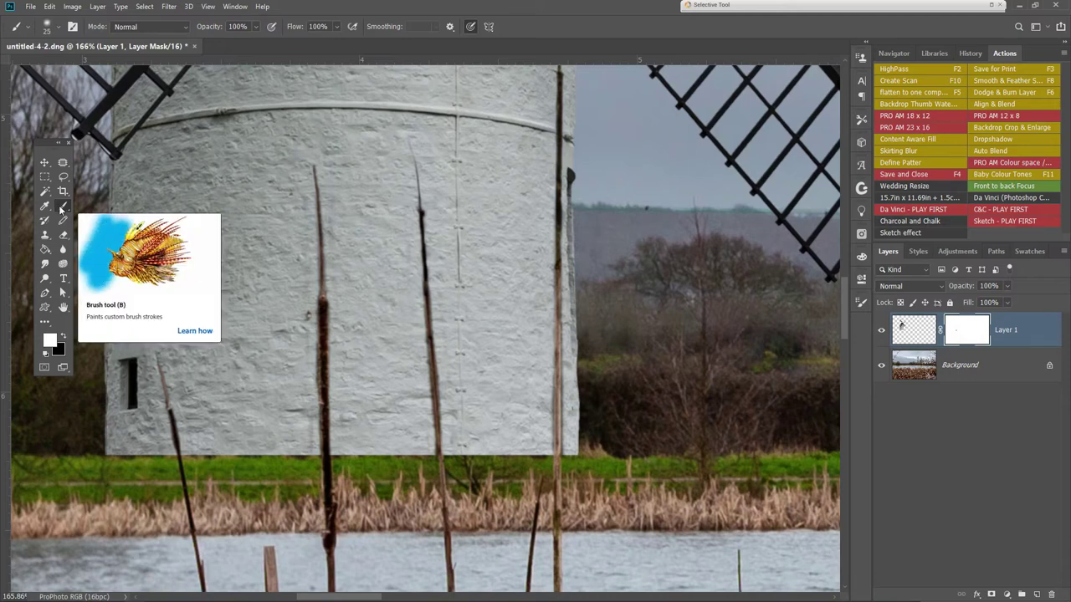
key(bracketright)
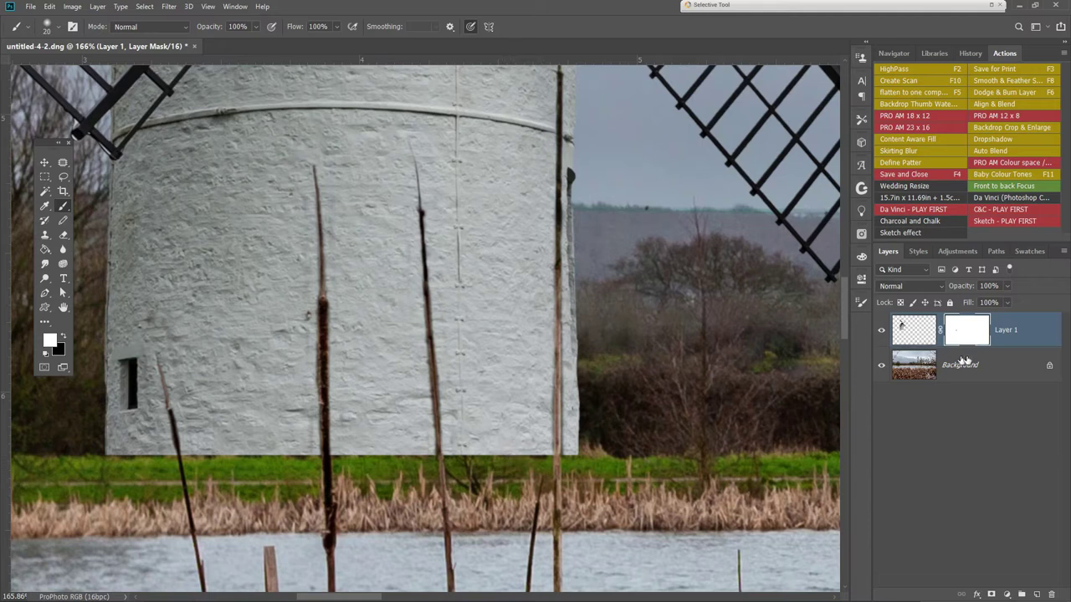
Mask out the strip along the windmill wall's bottom edge with black, working leftward
key(x)
mouse_move(526, 455)
mouse_down()
mouse_move(451, 461)
mouse_move(574, 455)
mouse_move(534, 457)
mouse_up()
mouse_move(393, 451)
mouse_down()
mouse_move(341, 456)
mouse_move(427, 458)
mouse_up()
mouse_move(287, 458)
mouse_down()
mouse_move(190, 451)
mouse_move(312, 449)
mouse_move(342, 459)
mouse_move(125, 455)
mouse_move(73, 473)
mouse_move(143, 475)
mouse_move(163, 457)
mouse_move(105, 452)
mouse_up()
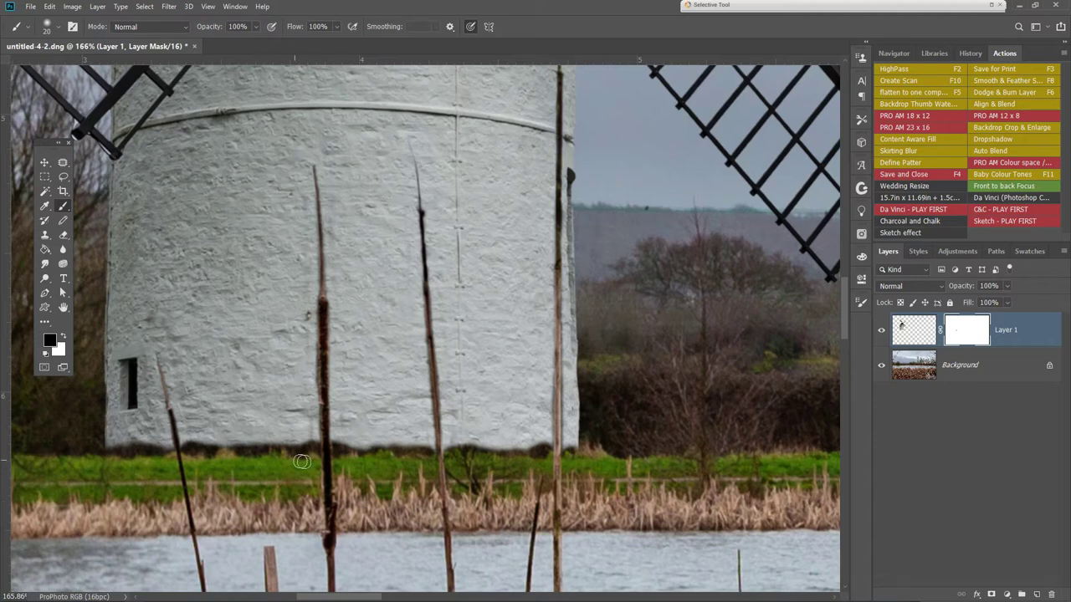
Paint the wall base back in with white from left to the right corner and edge
key(x)
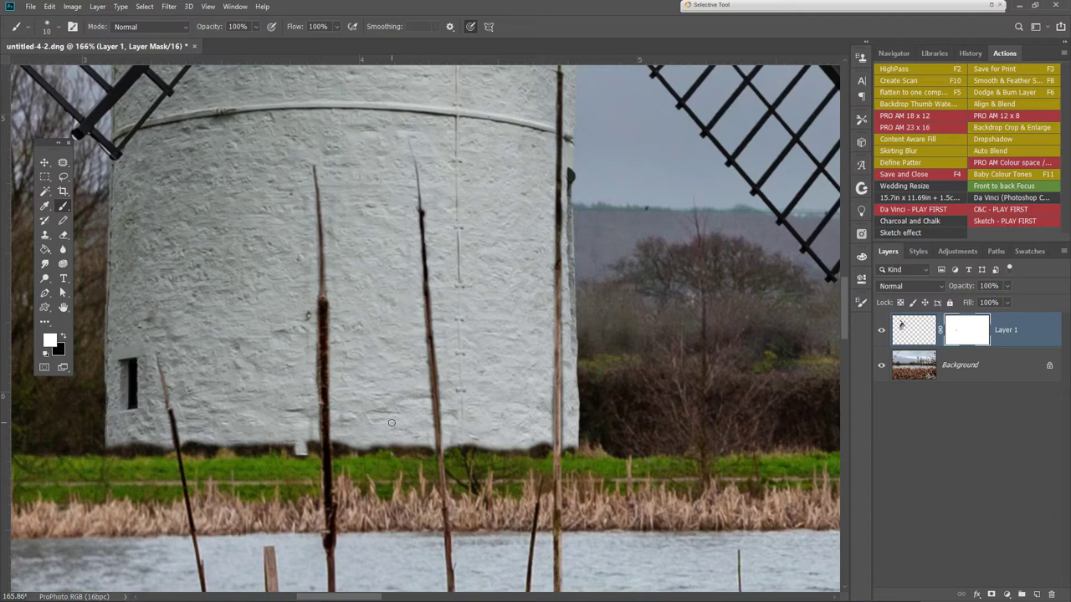
click(276, 445)
drag(209, 447, 192, 446)
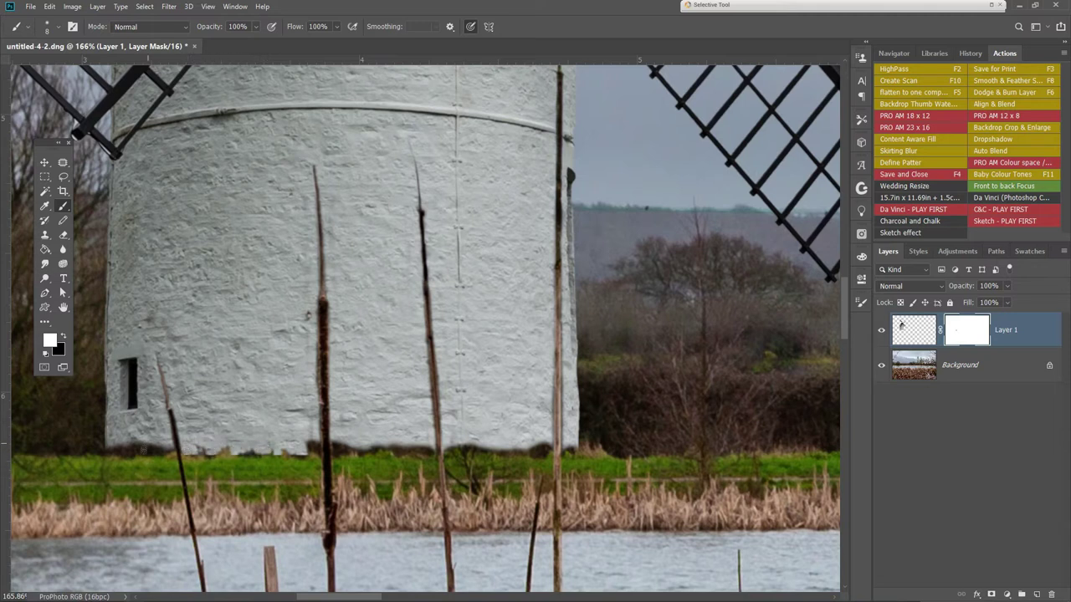
drag(157, 441, 116, 449)
mouse_move(337, 446)
mouse_down()
mouse_move(351, 449)
mouse_move(314, 449)
mouse_up()
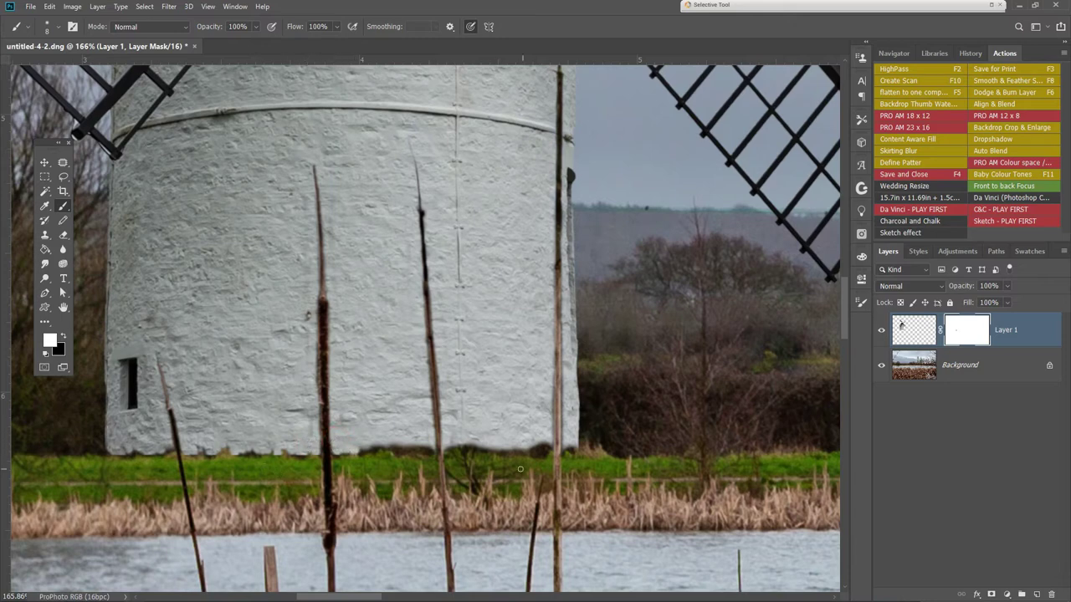
drag(362, 451, 384, 445)
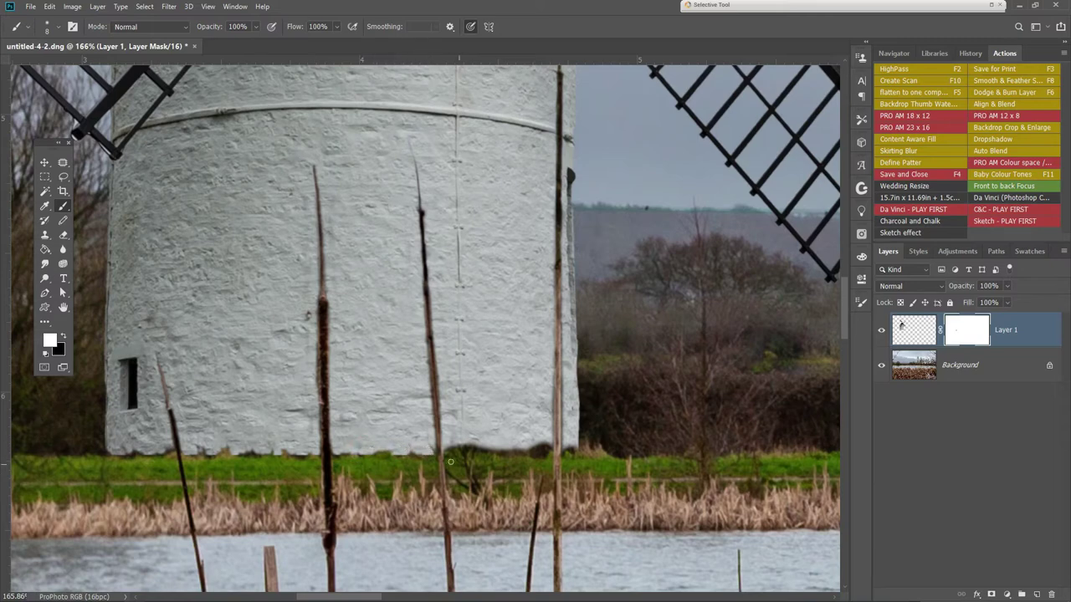
drag(453, 447, 545, 448)
drag(568, 447, 572, 399)
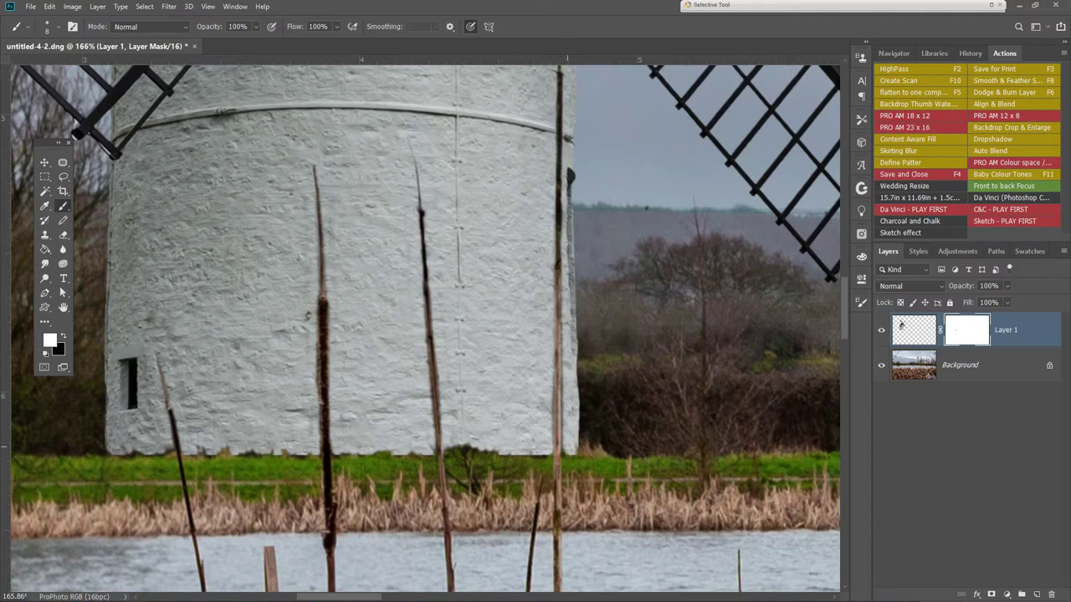
Apply Layer 1's mask permanently and add a new empty Layer 2 above it
right_click(961, 335)
click(966, 366)
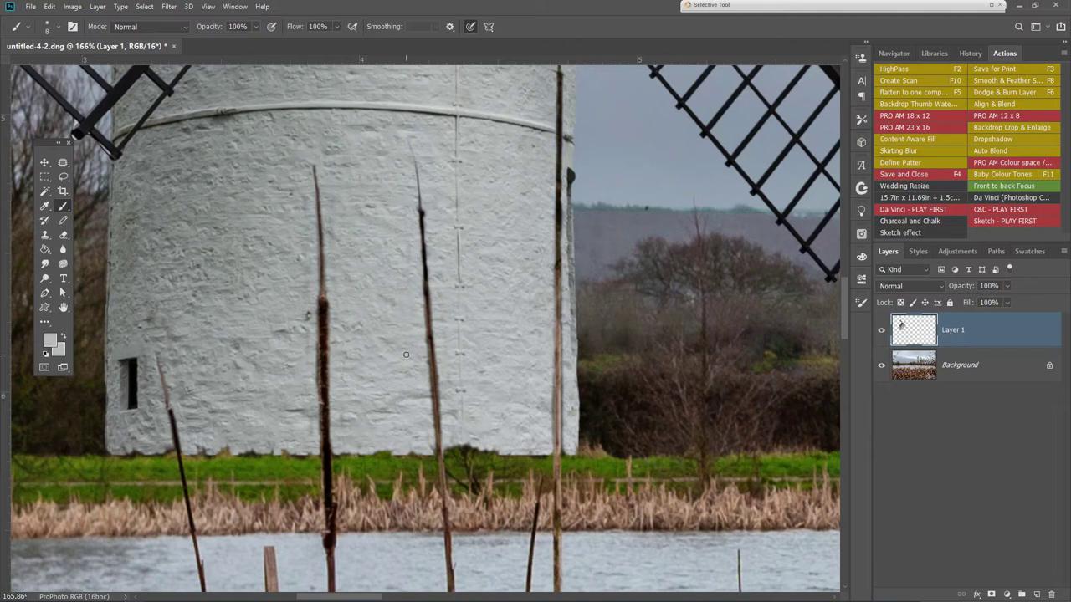
click(1037, 594)
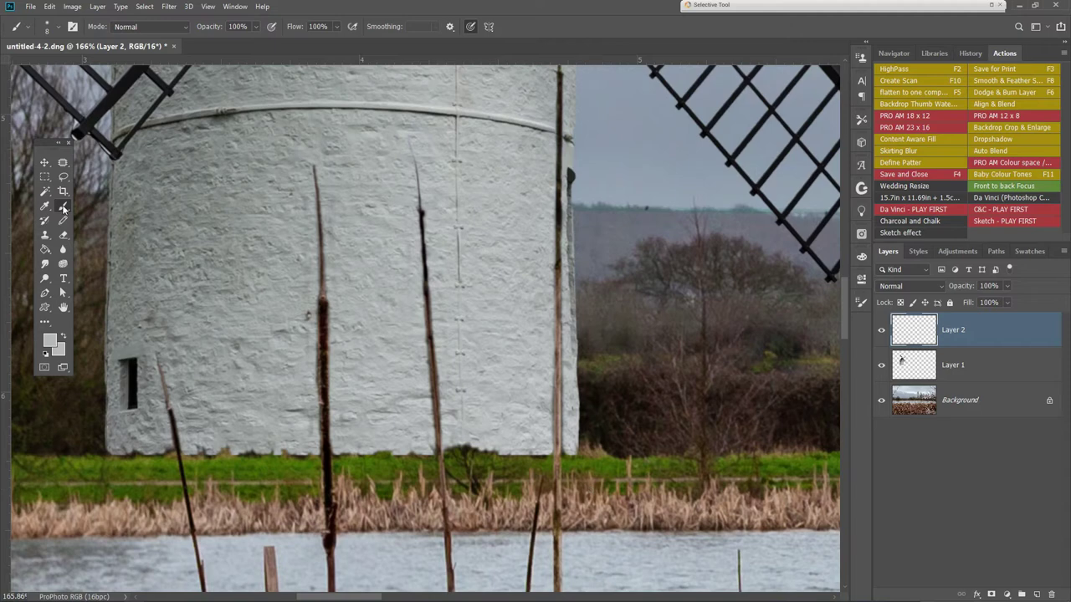
Load the Grass 002 brush preset
click(58, 28)
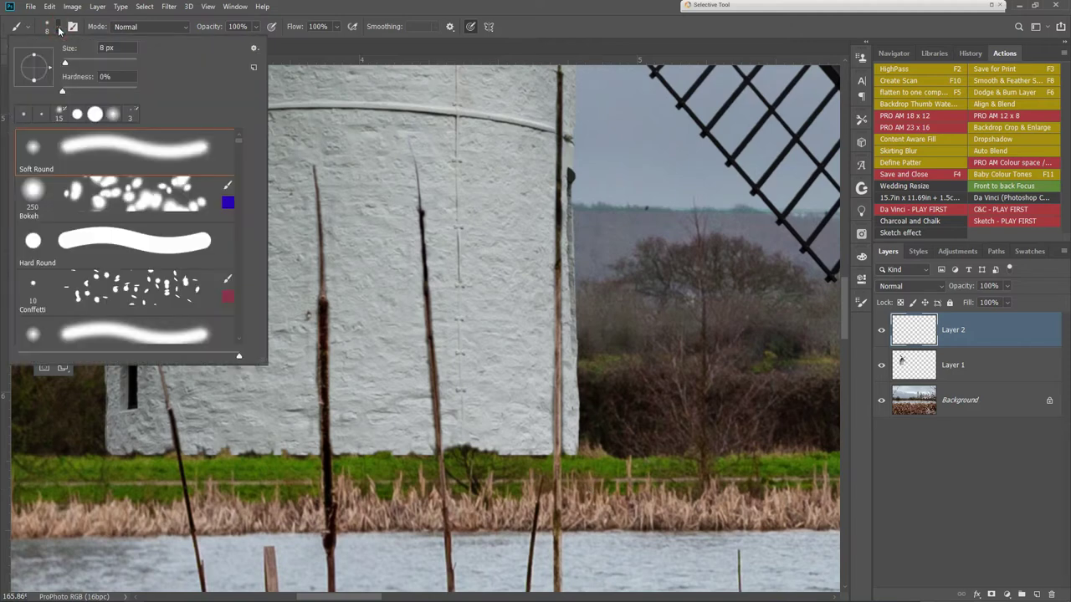
drag(238, 140, 235, 235)
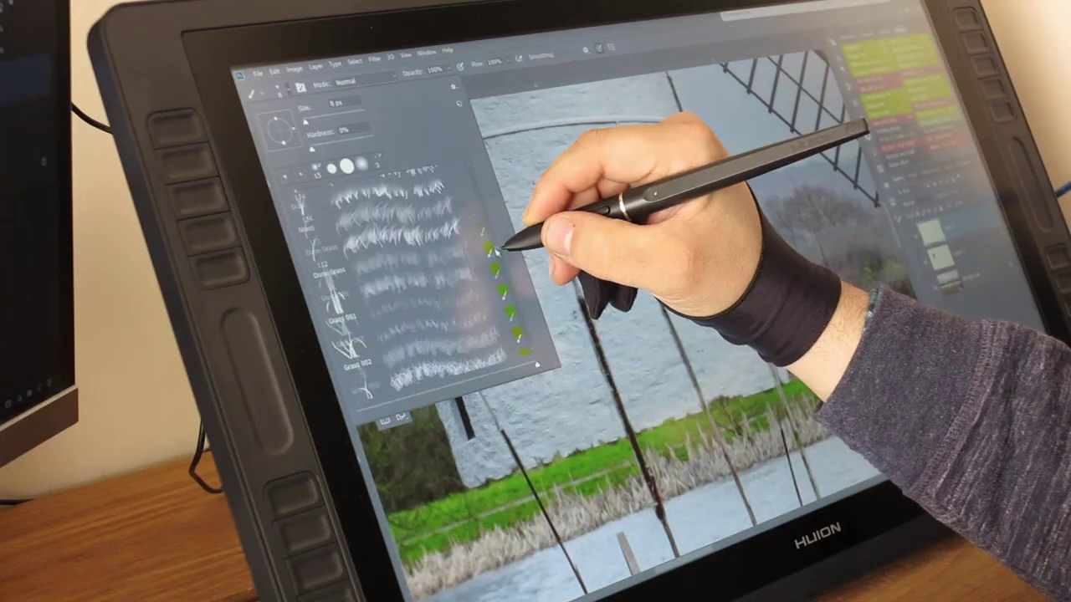
drag(500, 248, 501, 240)
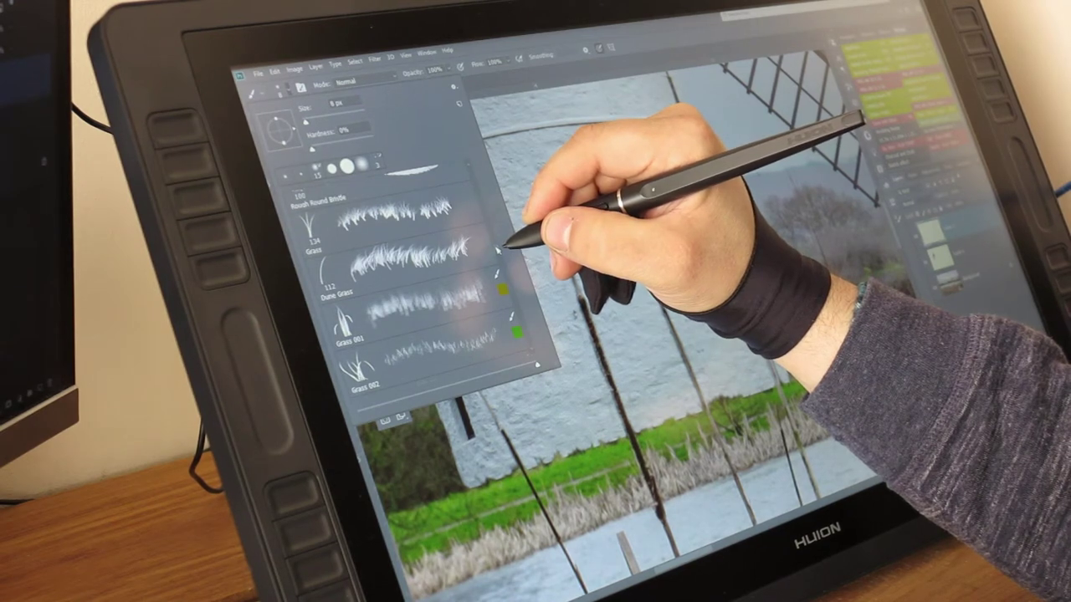
double_click(452, 356)
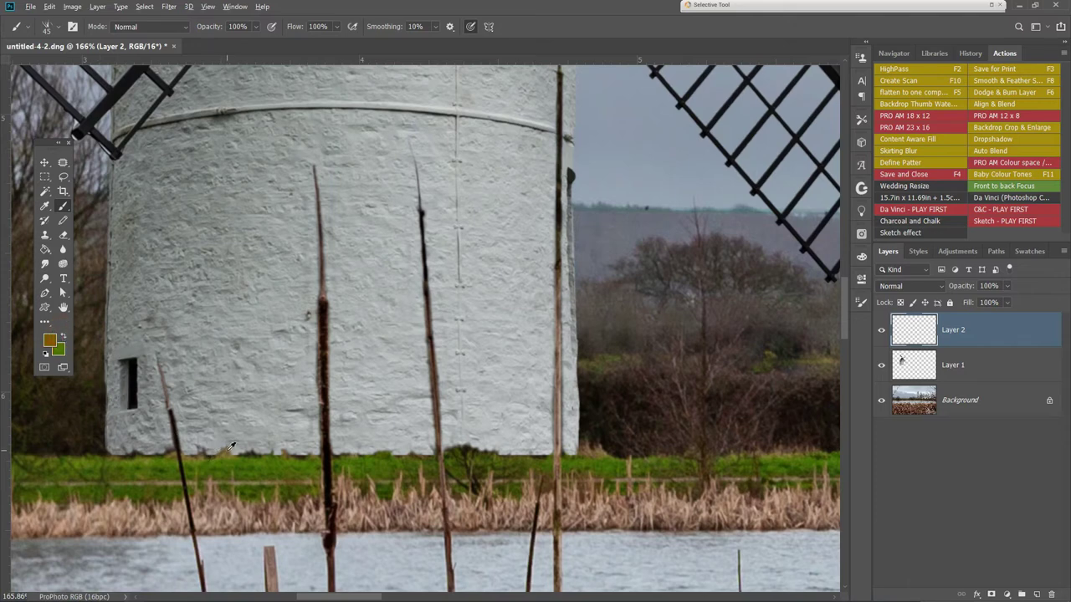
Pick green as the painting colour for grass strokes along the wall base on Layer 2
click(64, 337)
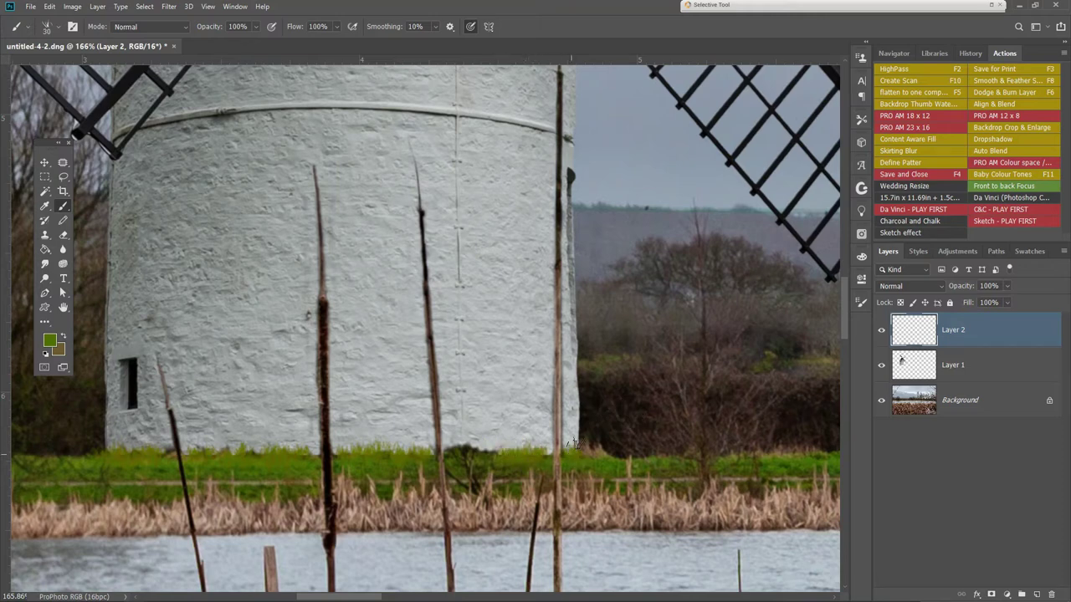
key(s)
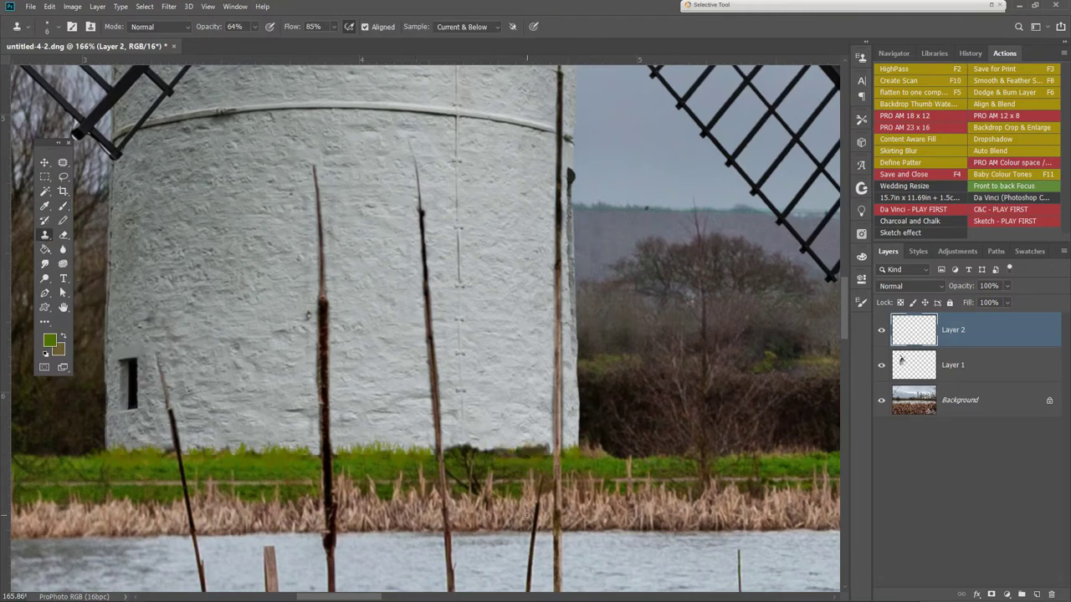
Stamp all visible layers into a new Layer 3 with Ctrl+Alt+Shift+E and toggle its visibility to compare
key(b)
scroll(549, 456, down, 5)
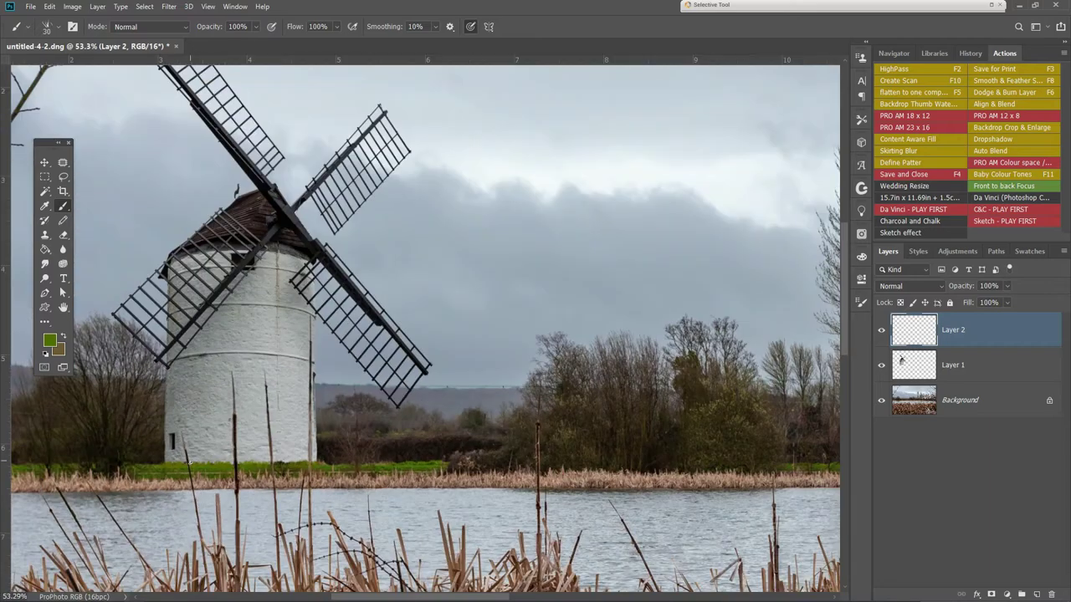
scroll(142, 469, up, 4)
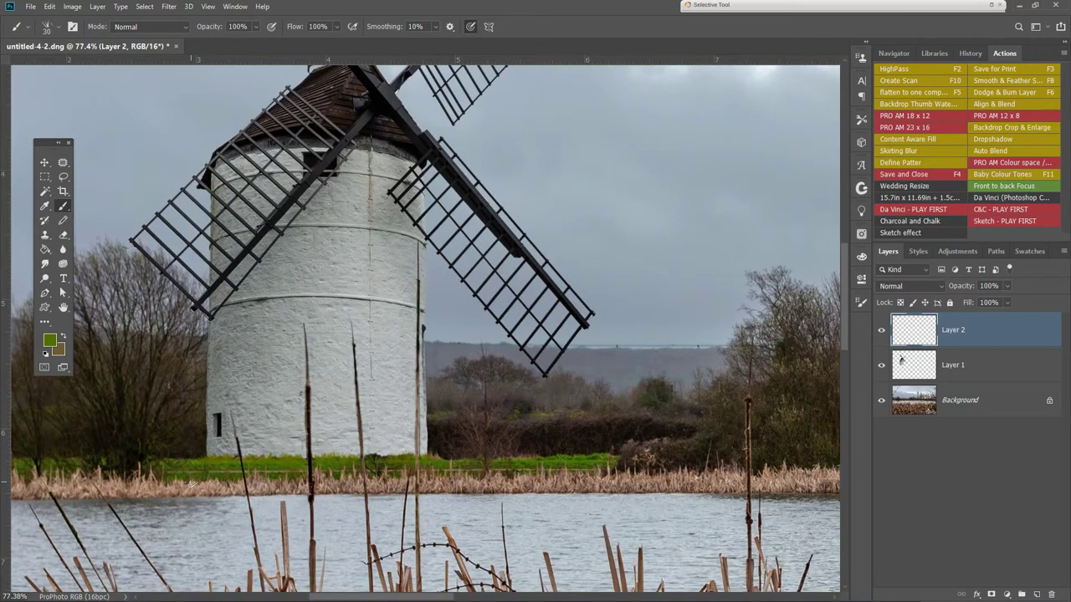
scroll(191, 483, down, 4)
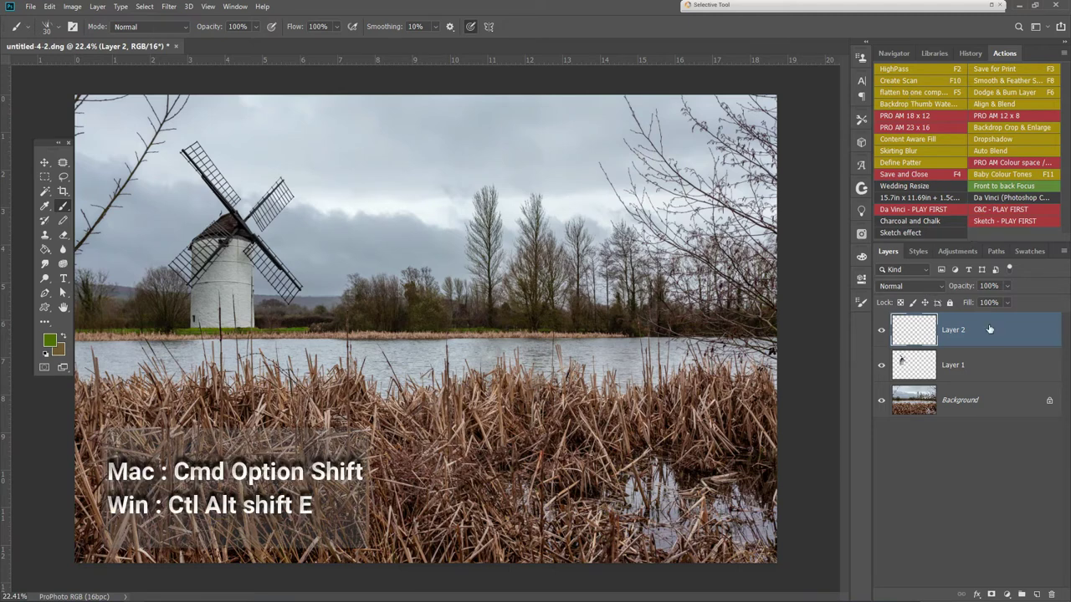
key(ctrl+alt+shift+e)
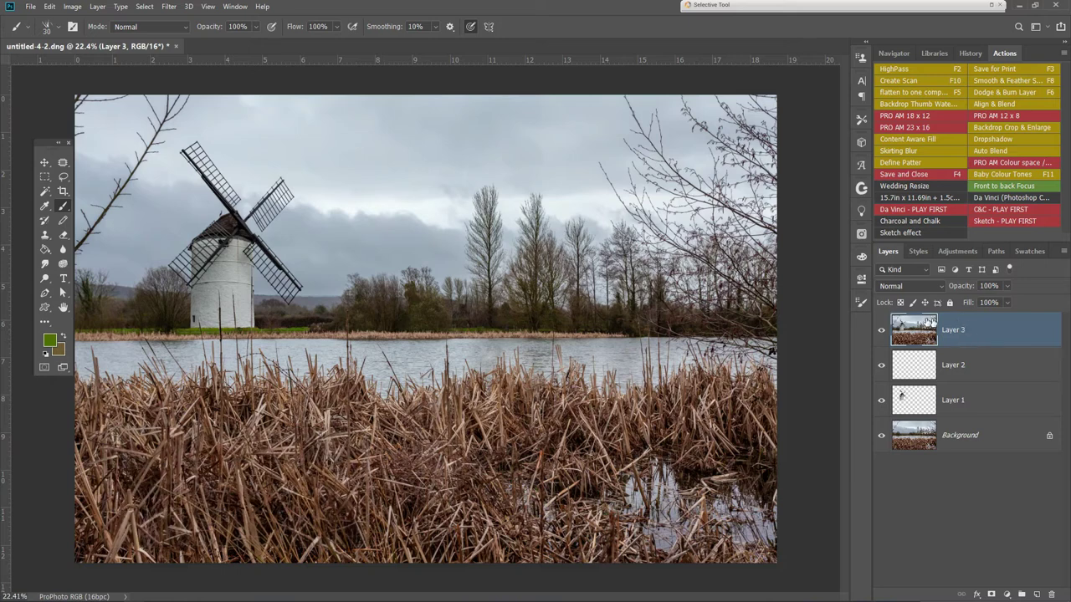
click(883, 332)
click(882, 333)
Apply the Camera Raw Filter to Layer 3 with Tint +10 and Shadows raised to +23
click(185, 7)
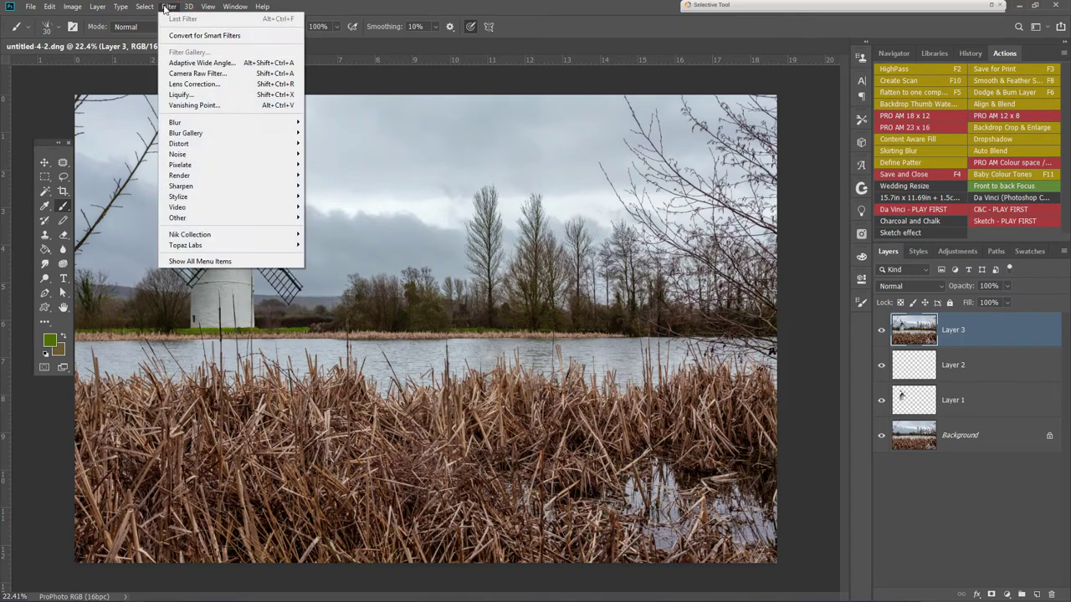
click(192, 74)
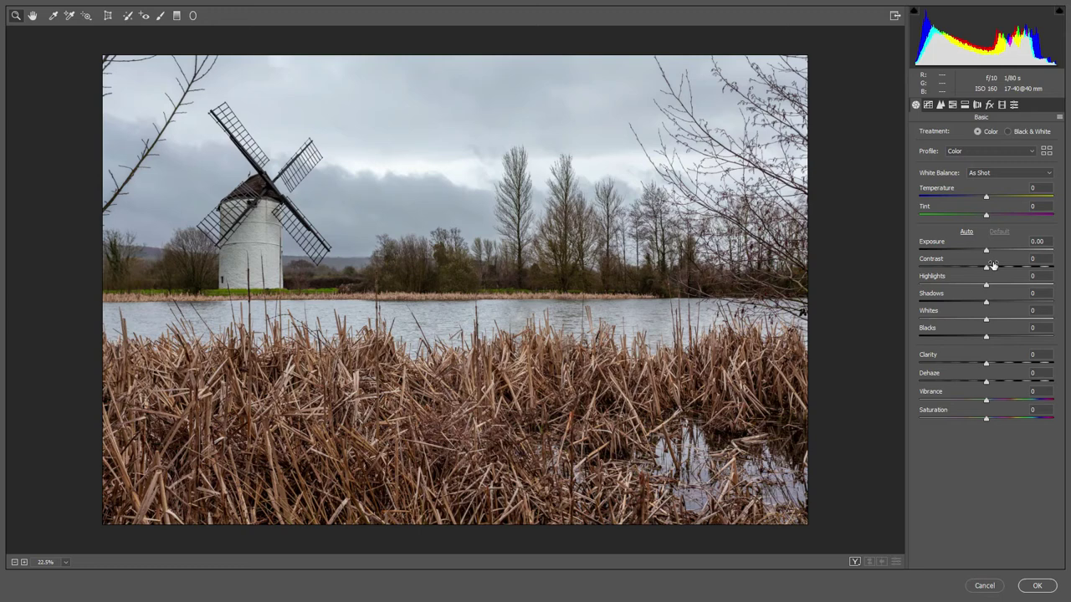
drag(988, 220, 992, 216)
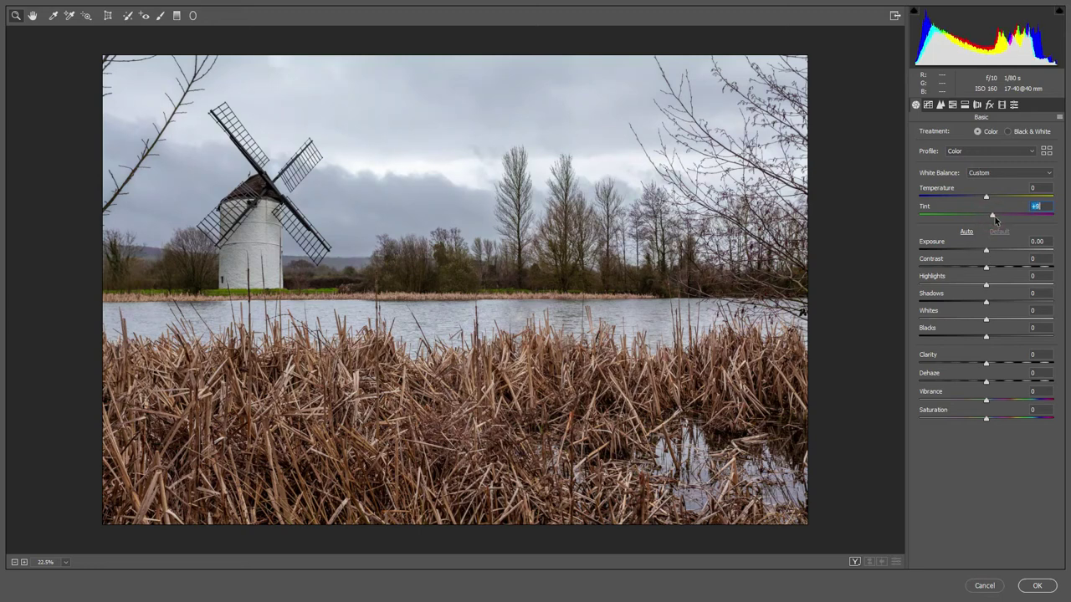
key(Up)
drag(988, 305, 1002, 306)
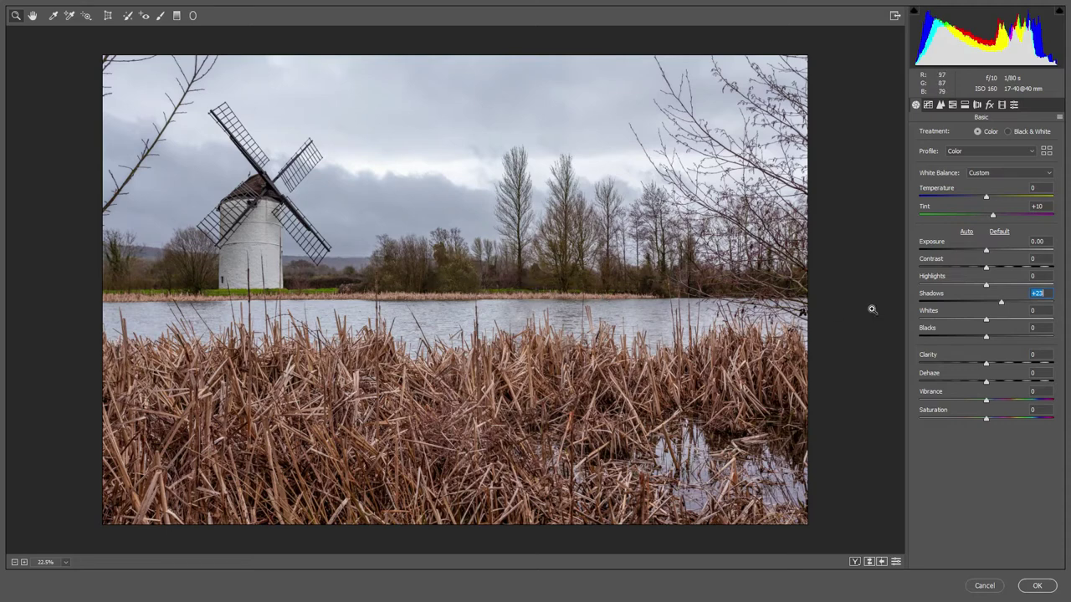
Pull down the sky highlights and set Whites and Blacks while checking for clipping
drag(986, 286, 965, 318)
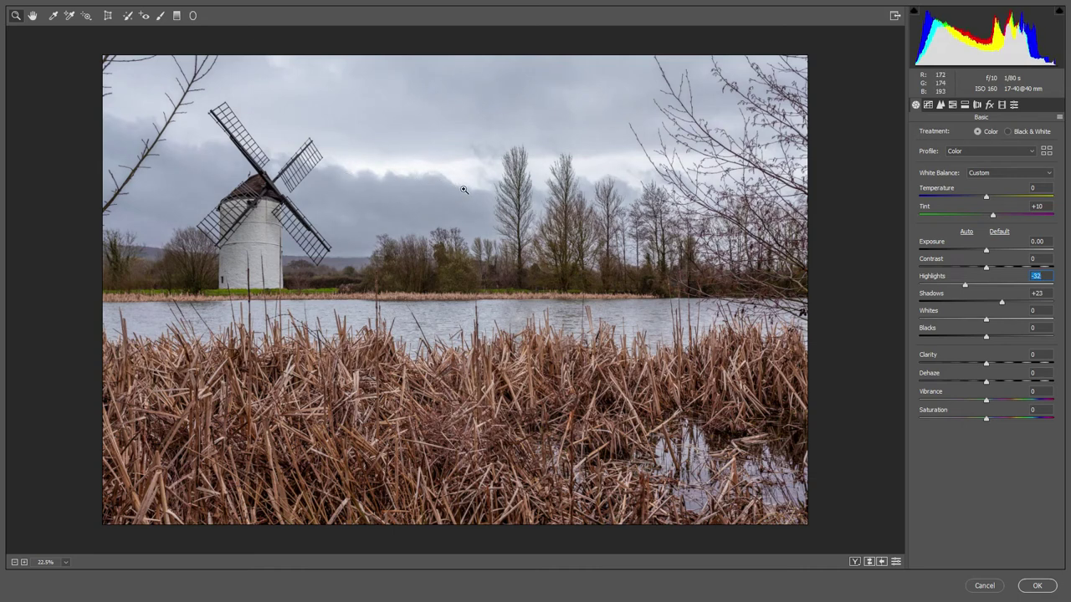
drag(986, 324, 999, 322)
alt+click(988, 337)
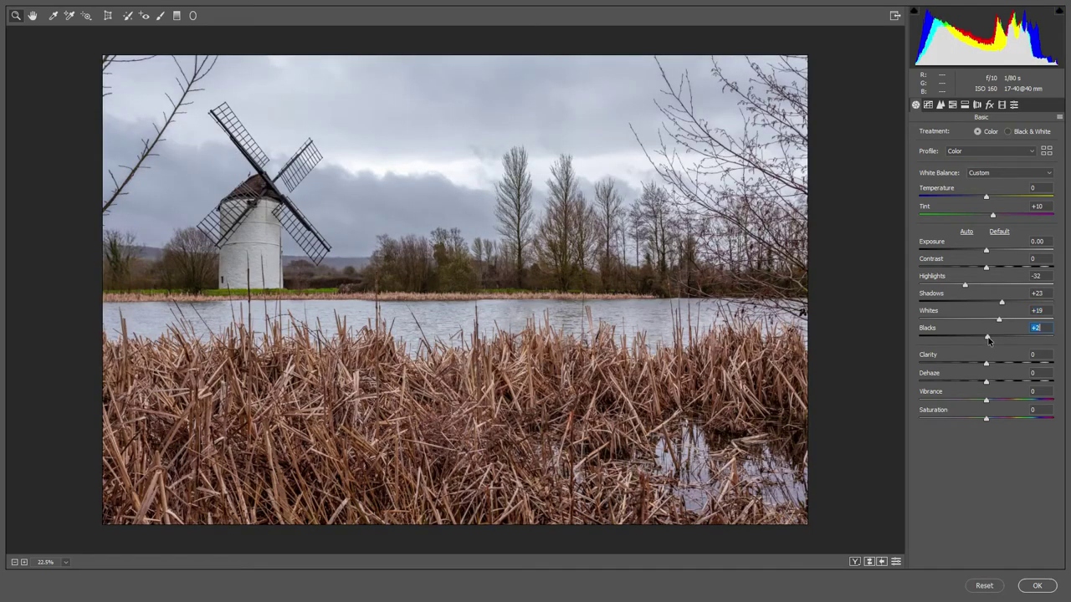
drag(988, 339, 1003, 365)
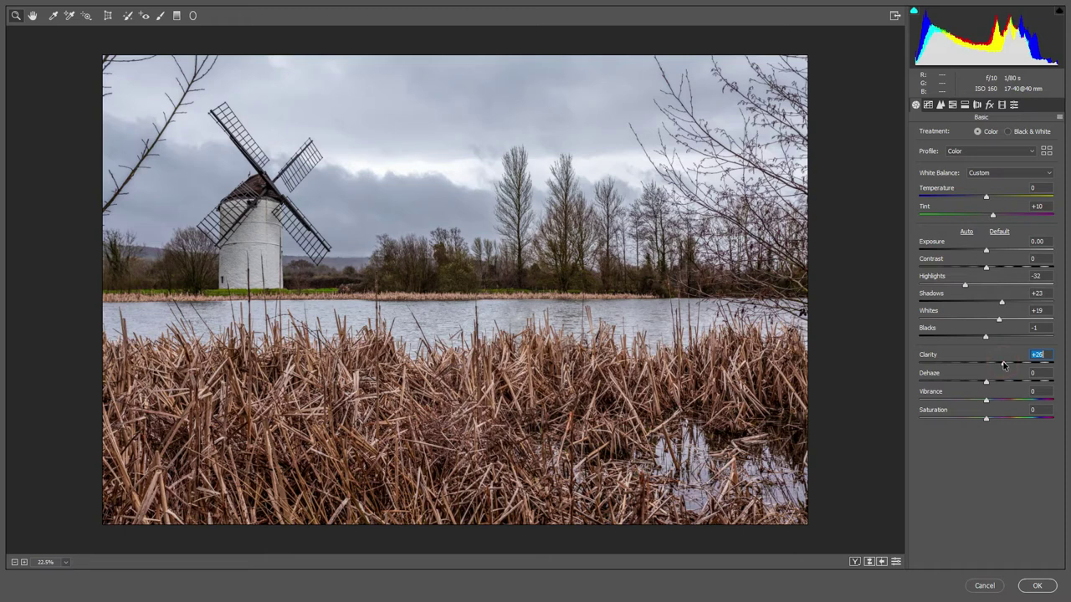
Raise Vibrance to +27 and drag a graduated filter from the bottom edge up to the waterline
click(254, 228)
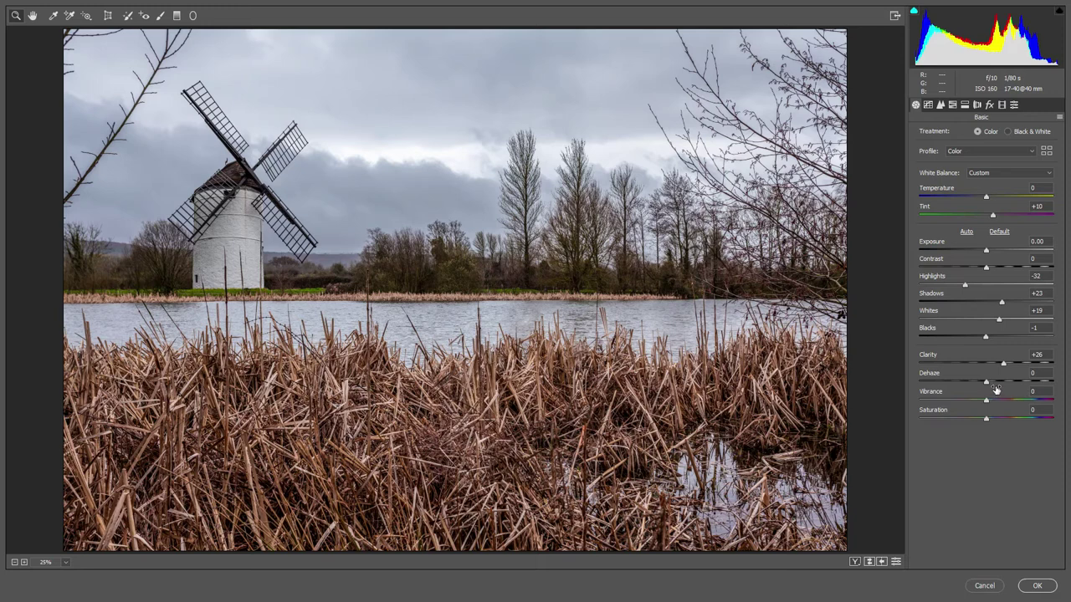
key(ctrl+0)
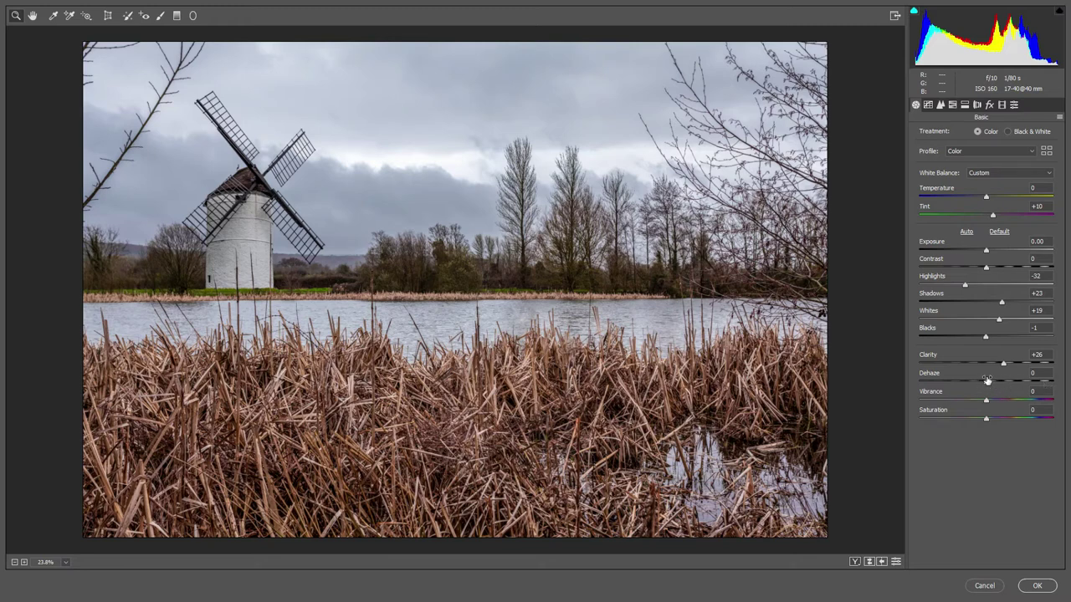
mouse_move(985, 404)
mouse_down()
mouse_move(1002, 405)
mouse_move(989, 422)
mouse_up()
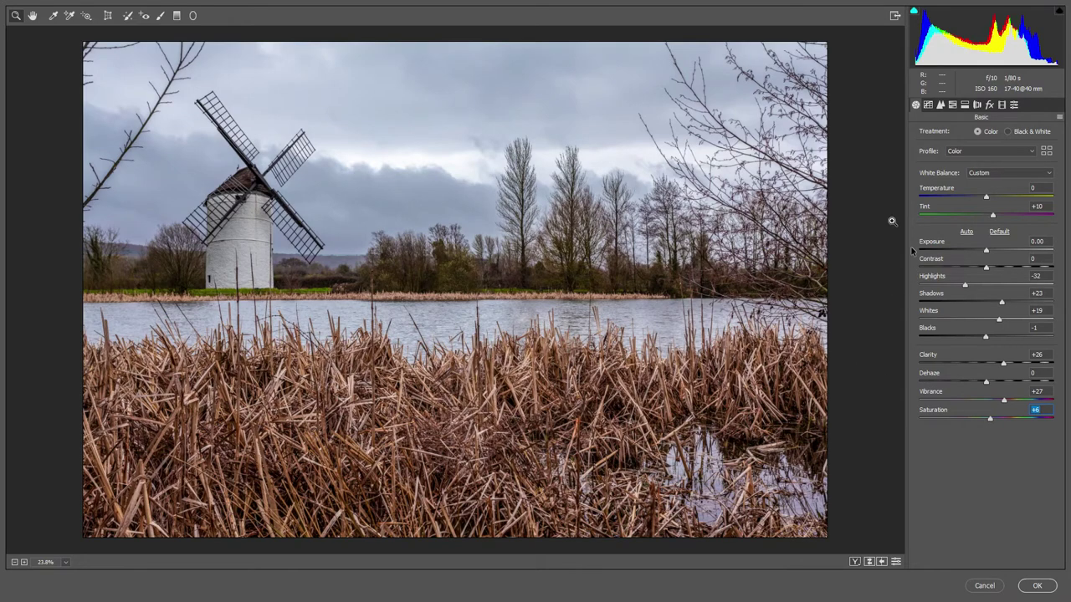
click(176, 15)
drag(450, 540, 449, 318)
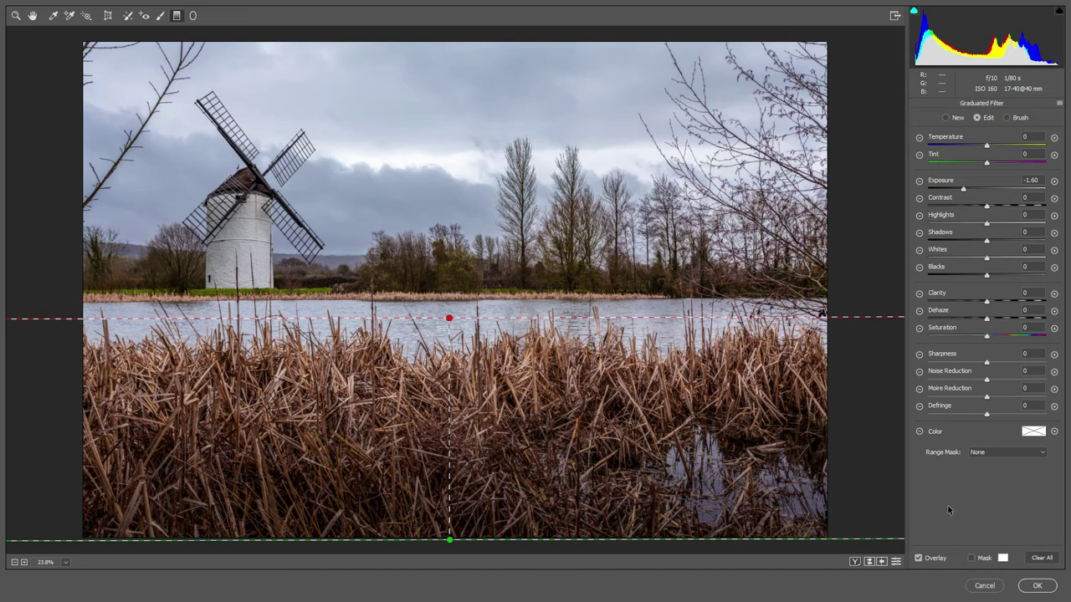
Raise the tone curve Highlights to +40 with the highlight clipping warning on
click(31, 15)
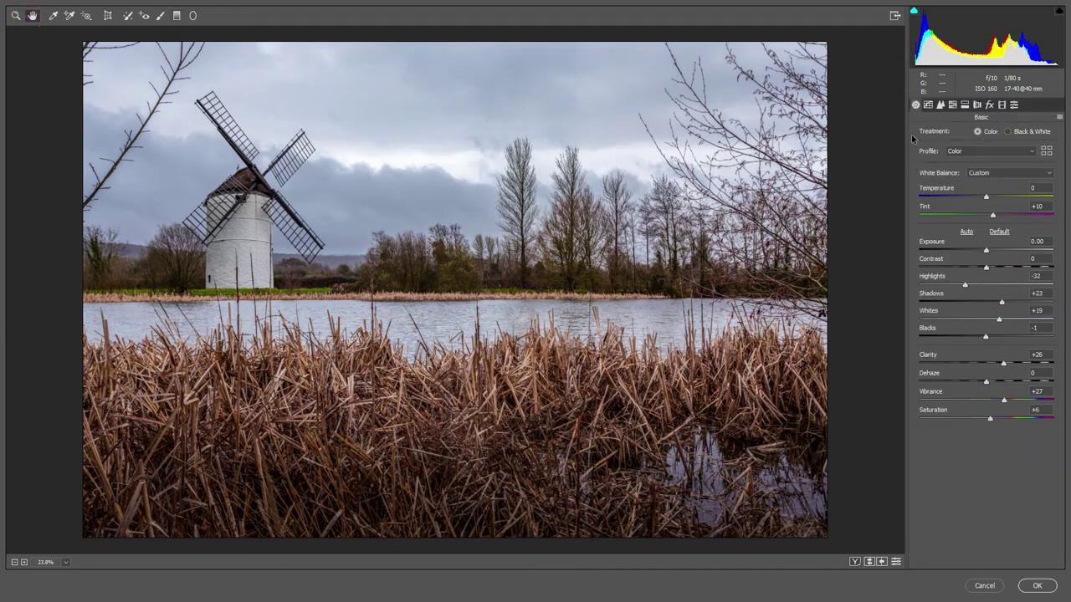
click(927, 105)
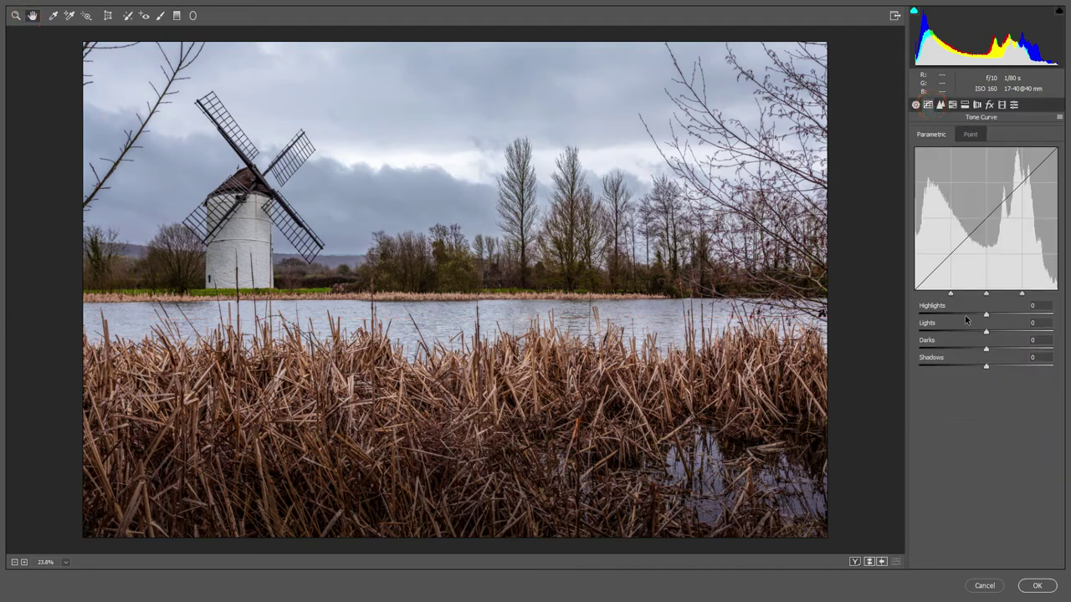
drag(986, 316, 990, 318)
click(1059, 10)
drag(989, 316, 1012, 317)
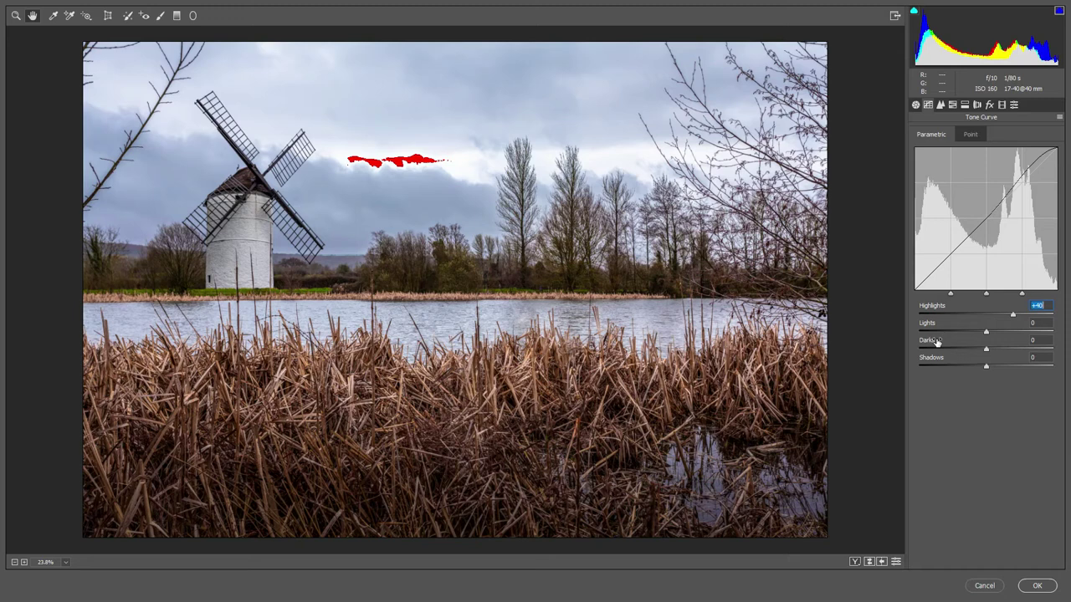
Set tone curve Lights to +16 and Darks to -6, and lower Shadows slightly
click(986, 336)
drag(986, 336, 996, 366)
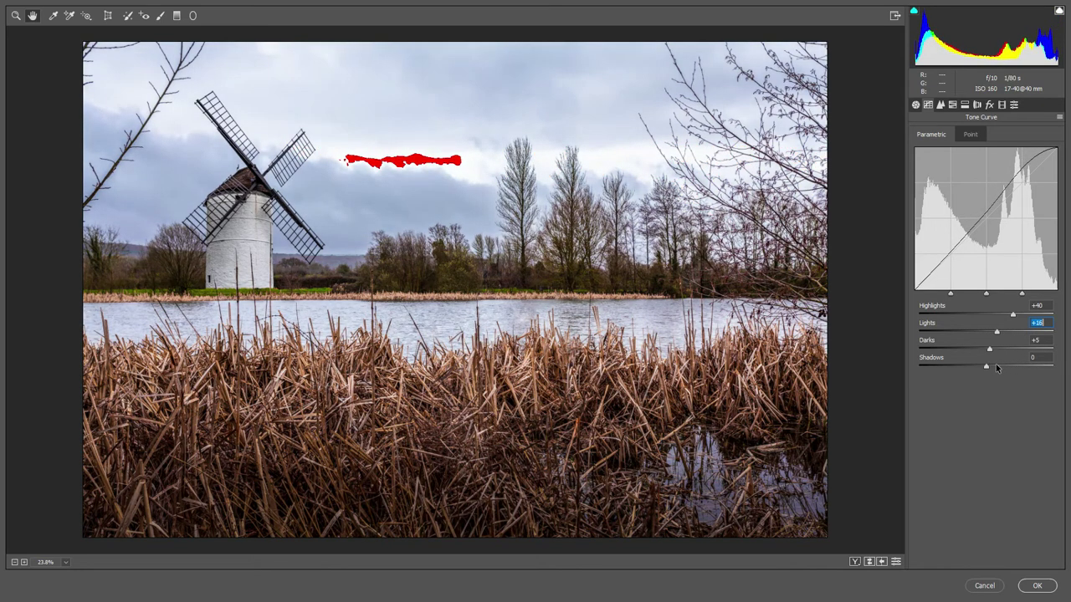
drag(991, 353, 966, 358)
drag(971, 352, 982, 355)
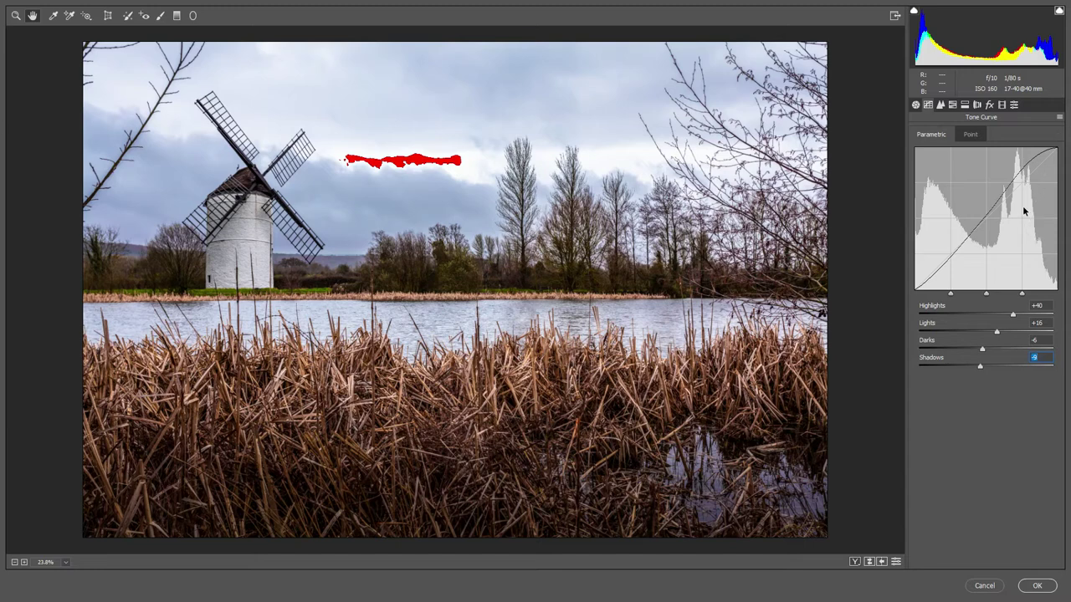
click(915, 105)
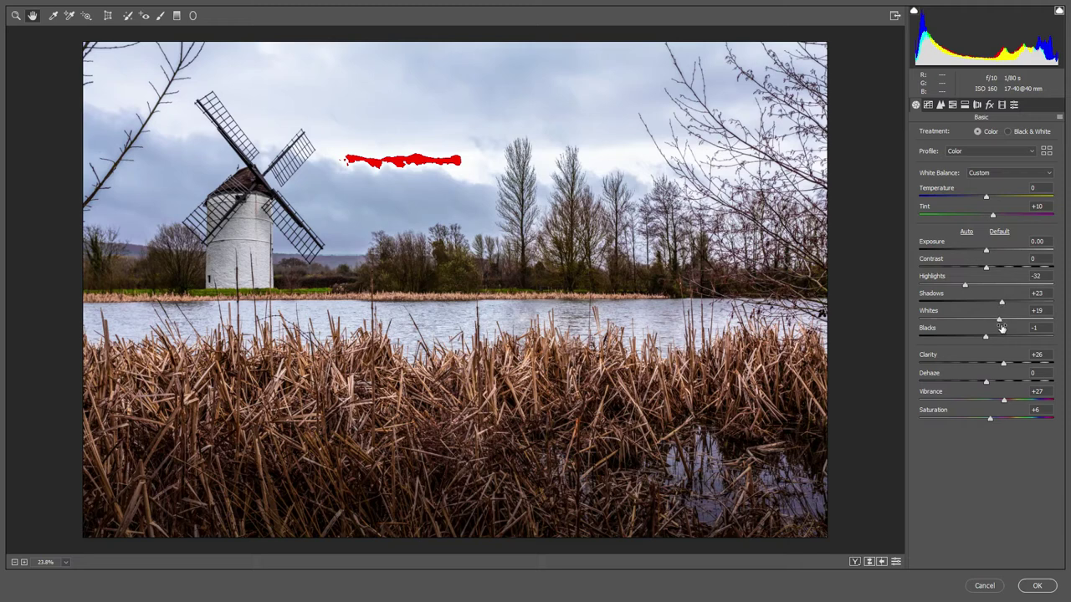
Lower Whites to -2 to clear the sky clipping, then view the windmill at 100%
drag(998, 324, 984, 328)
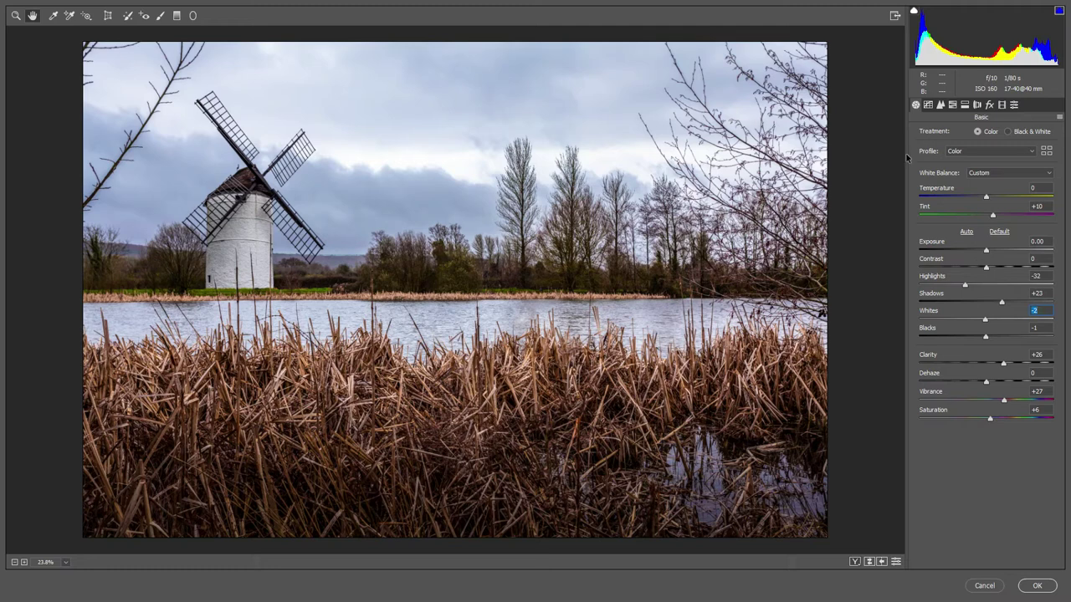
click(940, 105)
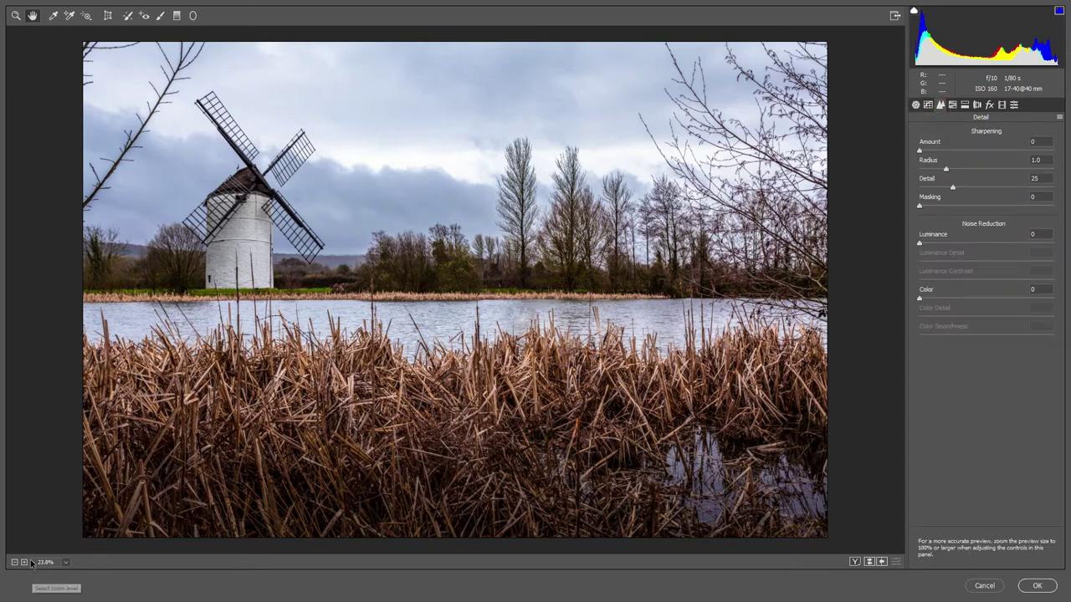
click(66, 566)
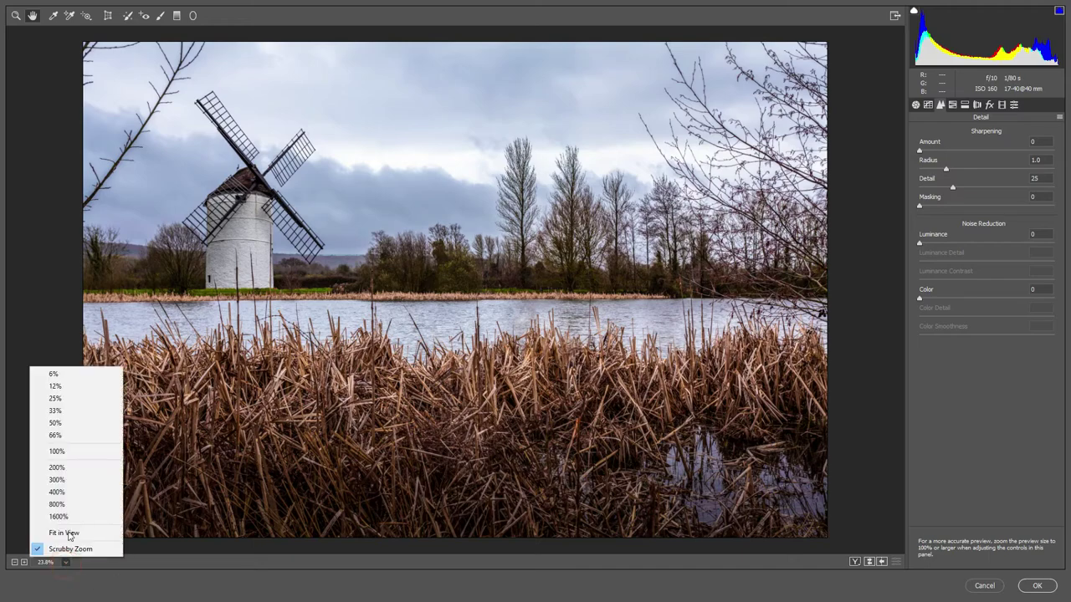
click(79, 453)
drag(191, 229, 622, 390)
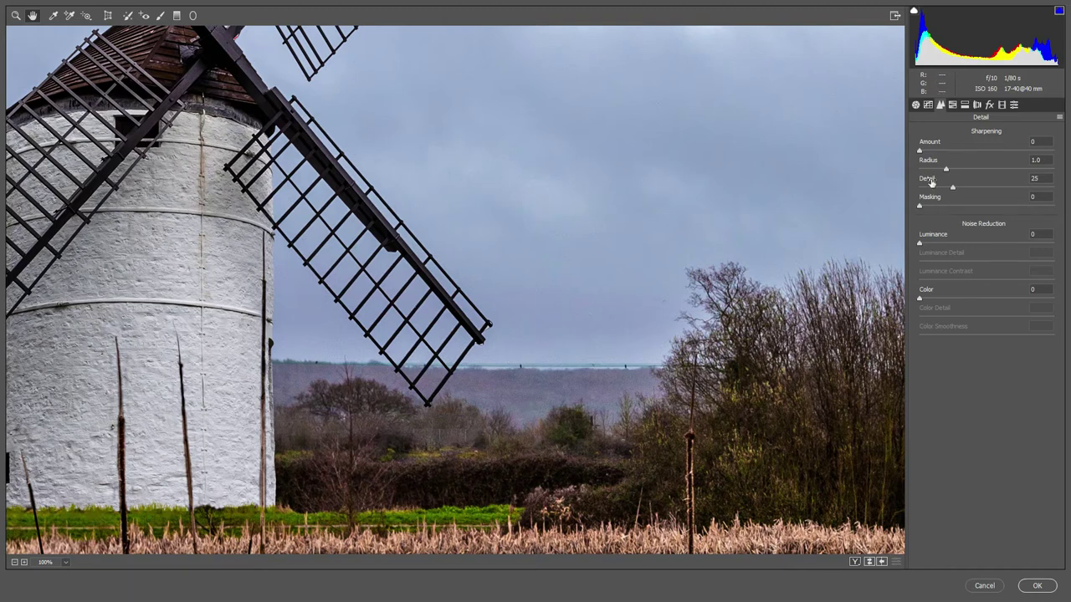
drag(808, 370, 753, 327)
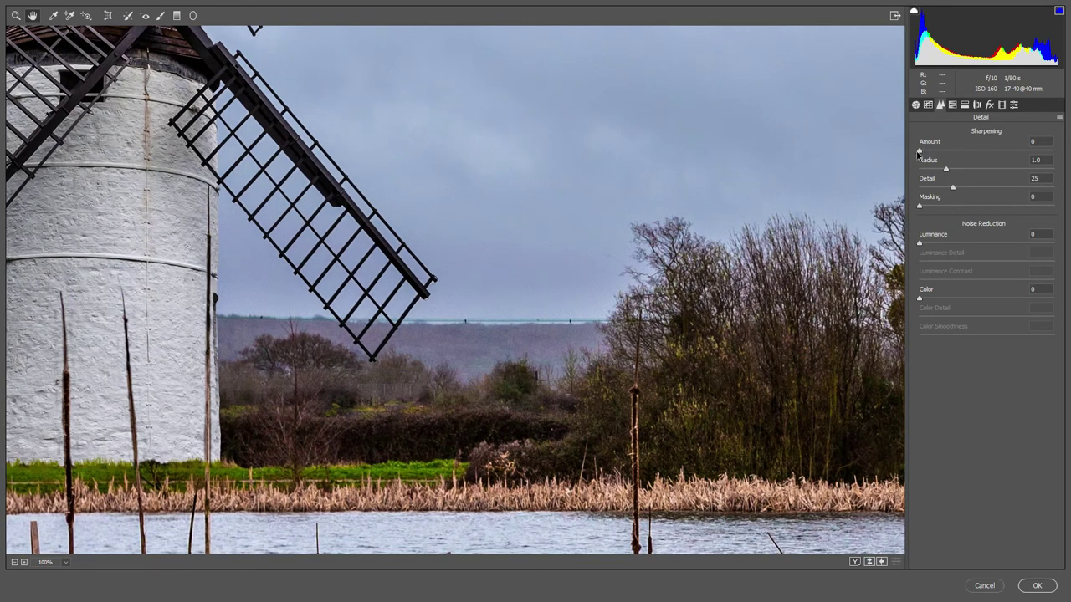
Set sharpening Amount to 23 and Masking to 72
drag(920, 149, 943, 151)
key(Up)
drag(919, 206, 1015, 207)
Raise Luminance noise reduction to 24, keeping Luminance Detail at 50
drag(920, 243, 952, 248)
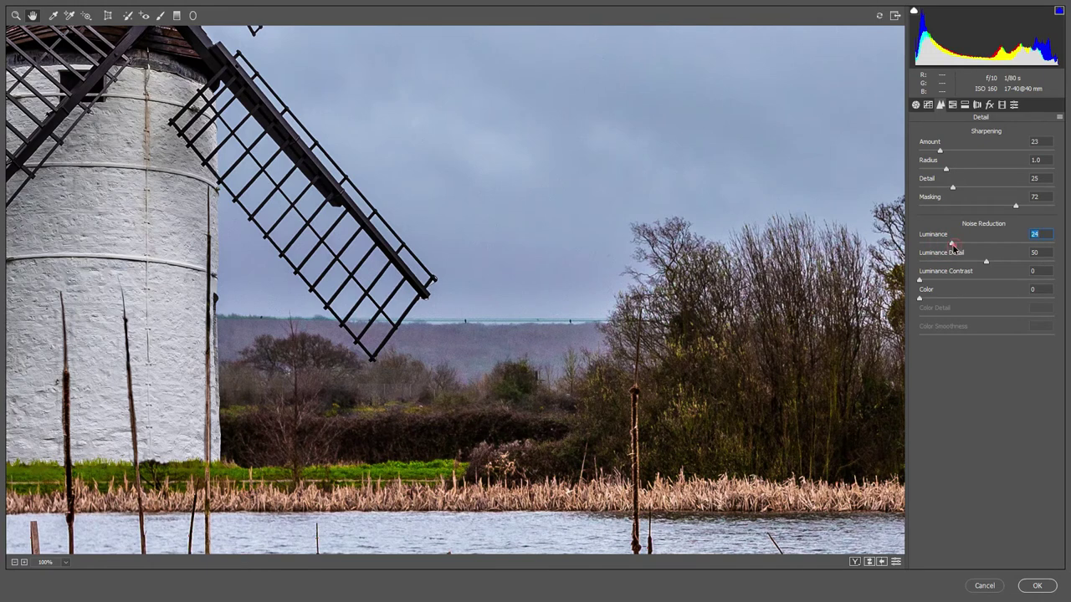
click(565, 249)
click(564, 248)
click(72, 565)
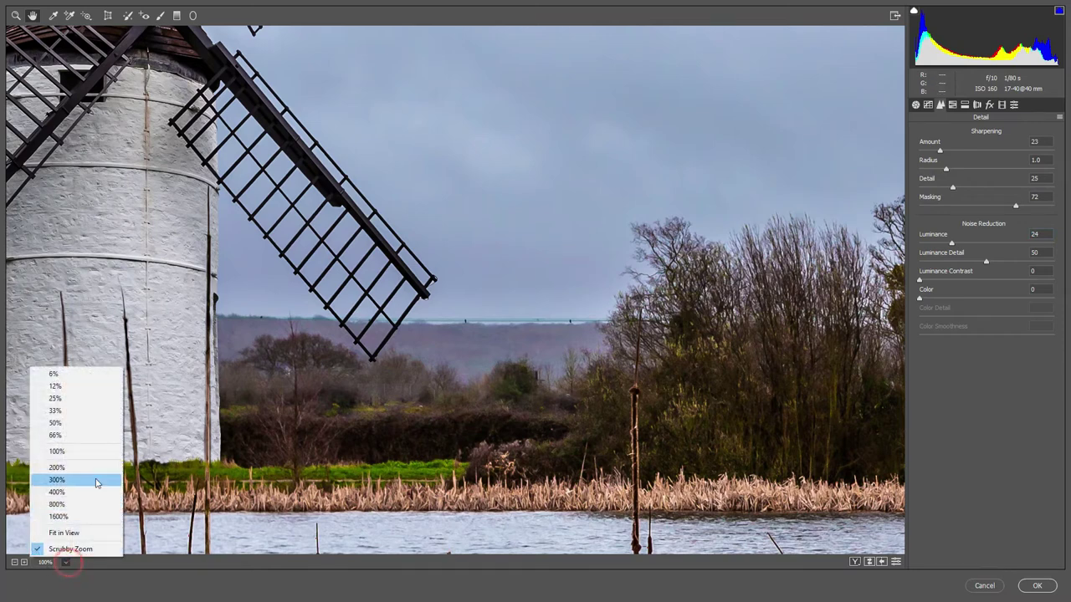
Zoom the Camera Raw preview to 50%, then out until the whole photo fits
click(95, 425)
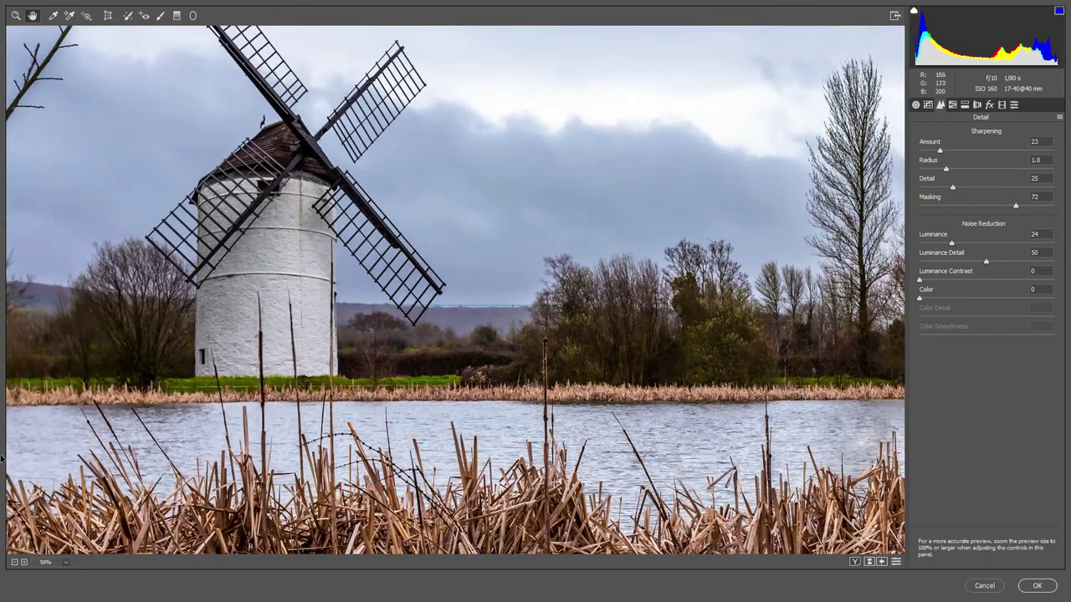
key(ctrl+minus)
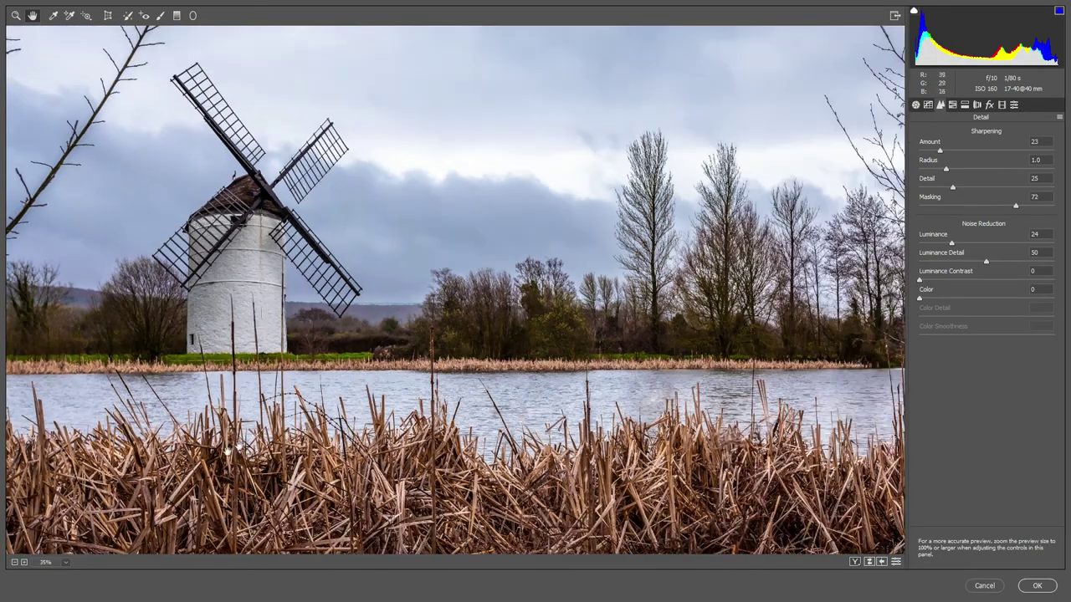
key(ctrl+minus)
key(ctrl+minus)
key(ctrl+minus)
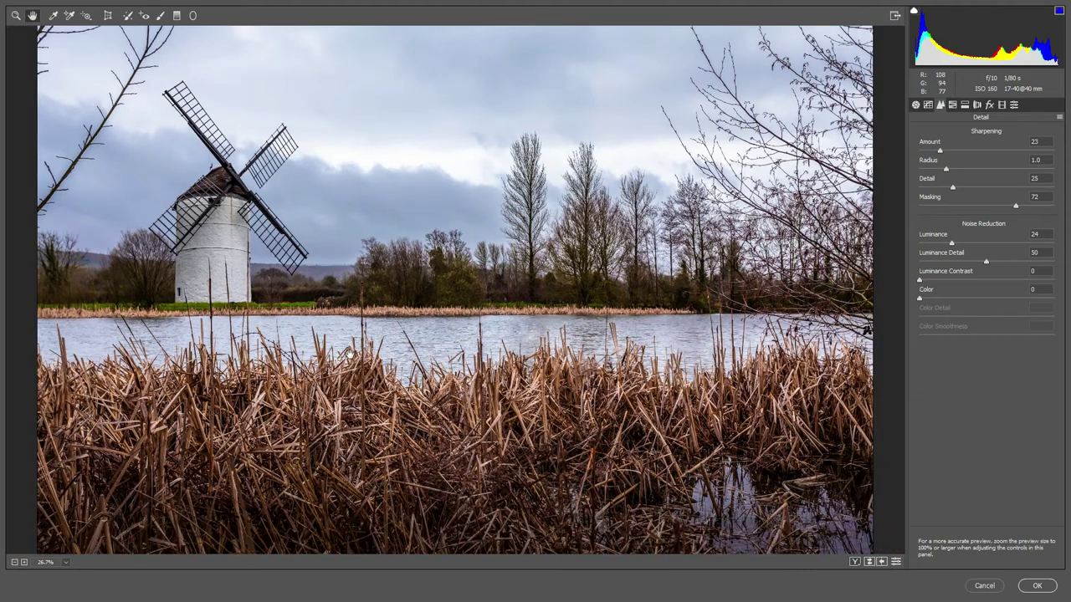
key(ctrl+minus)
key(ctrl+minus)
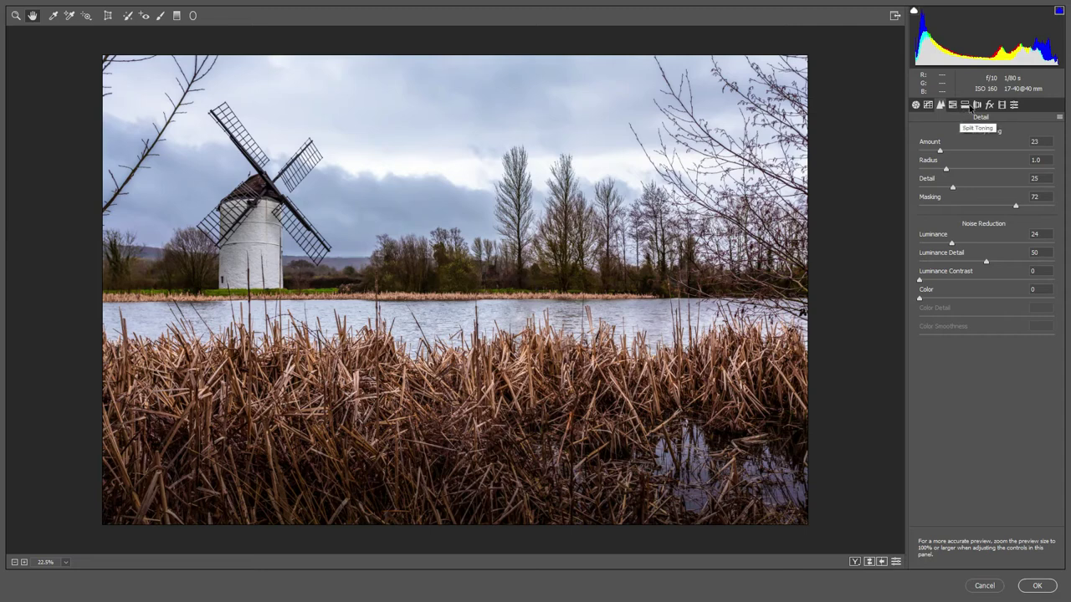
Review the Lens Corrections settings, leaving Distortion, Defringe and Vignetting at 0
click(977, 105)
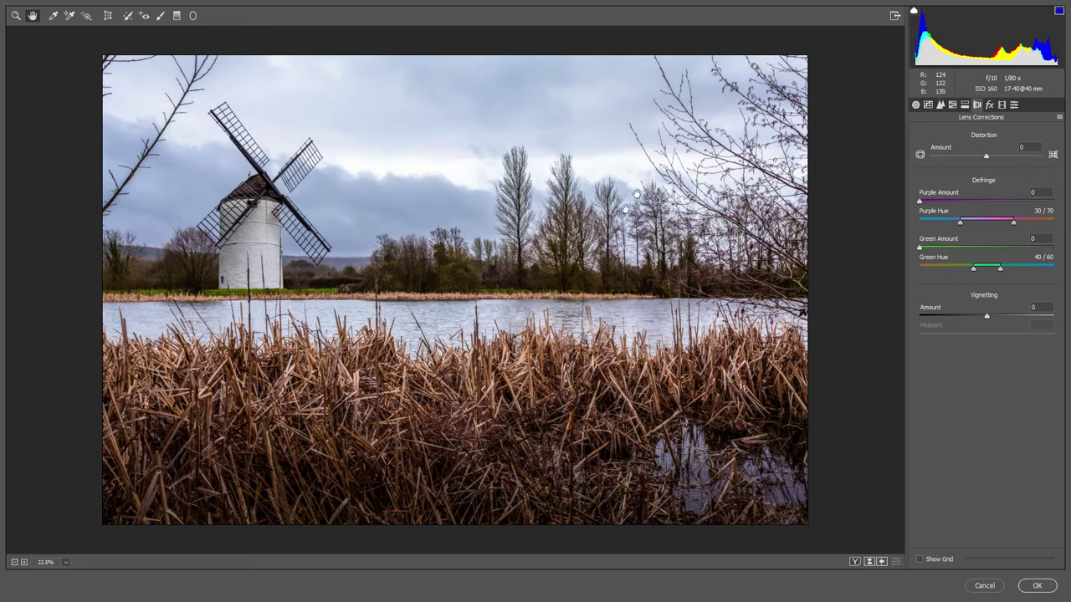
scroll(599, 164, up, 2)
scroll(674, 136, down, 2)
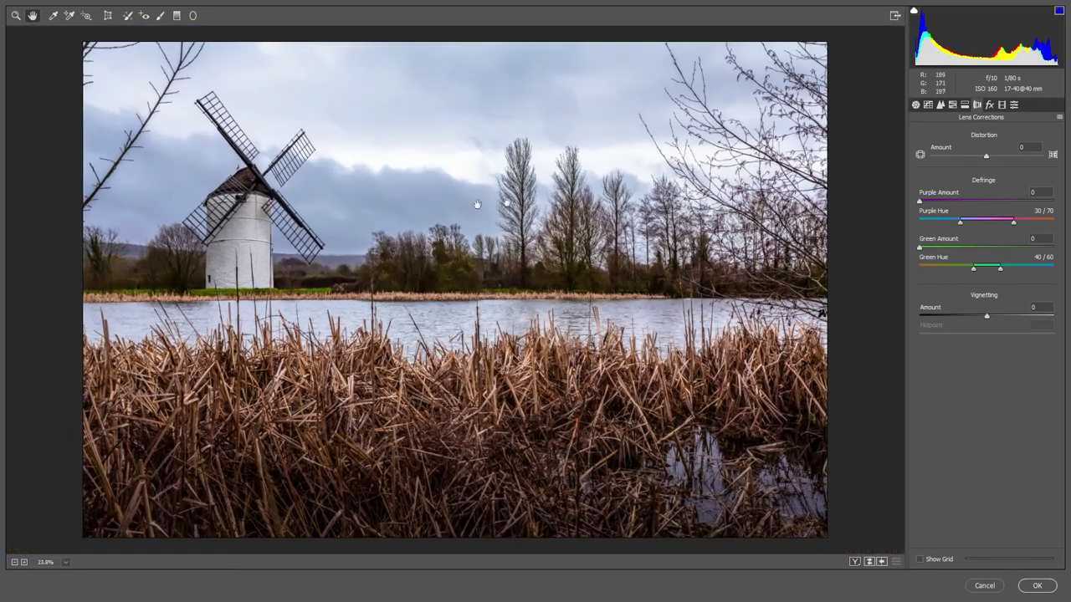
scroll(119, 144, up, 2)
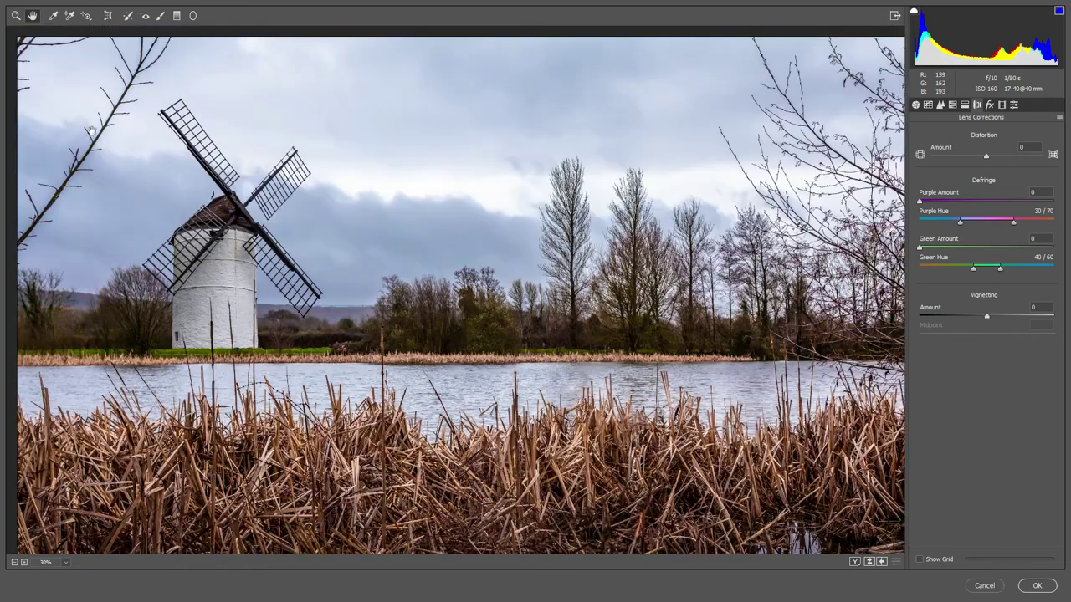
scroll(665, 244, down, 3)
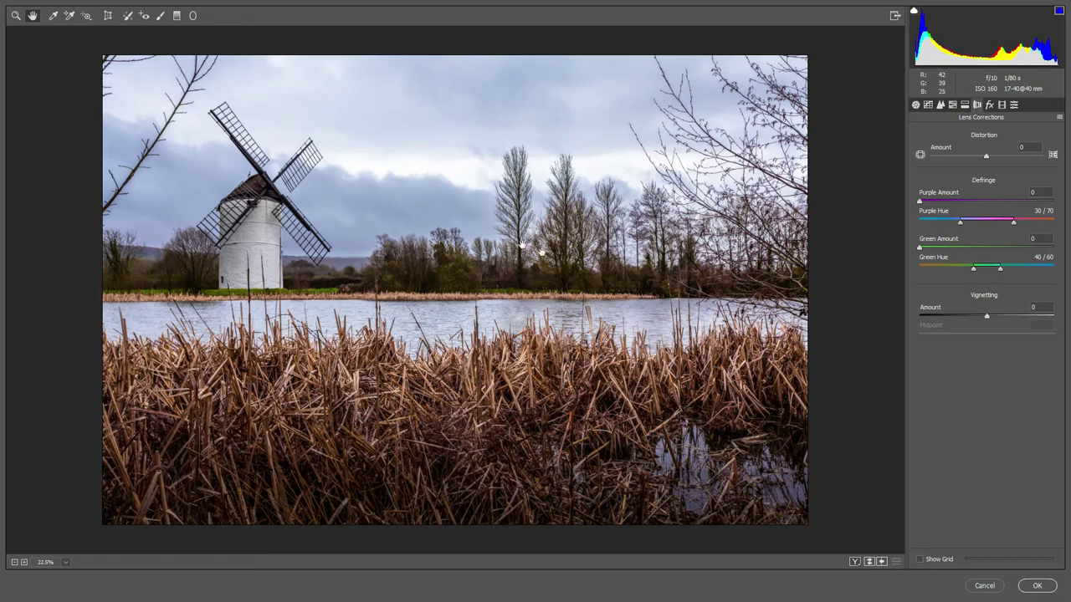
Browse the Effects, Calibration and Presets panels, then apply the Camera Raw Filter to Layer 3
scroll(274, 200, up, 1)
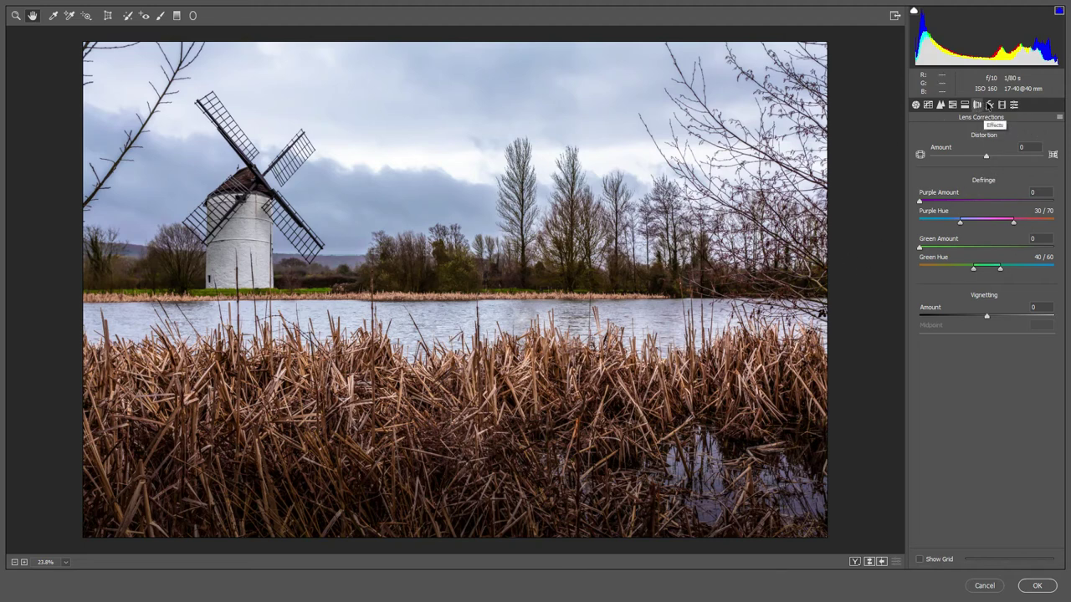
click(989, 106)
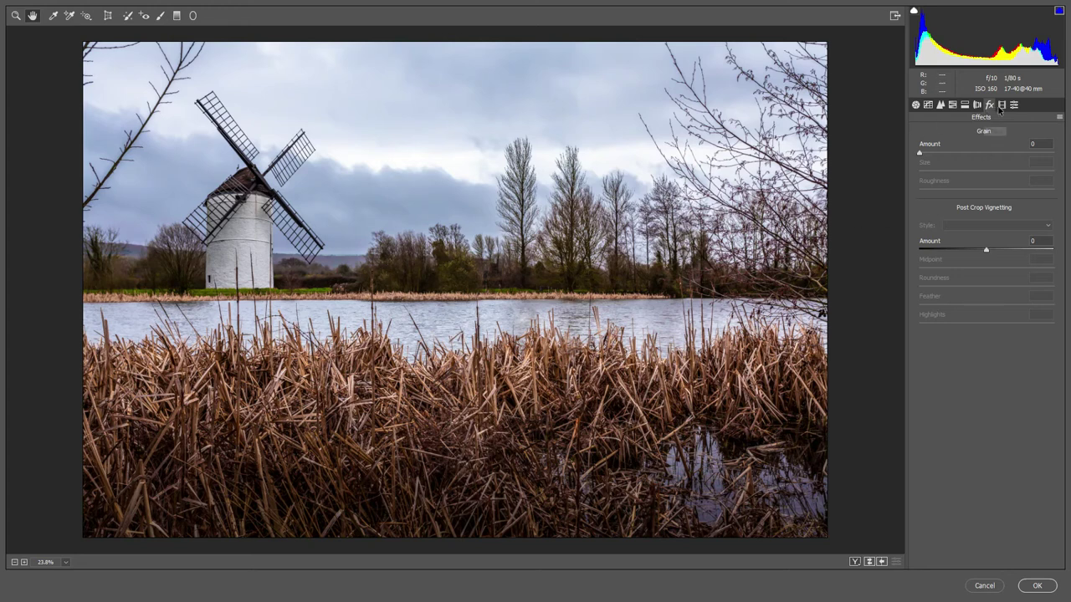
click(1001, 104)
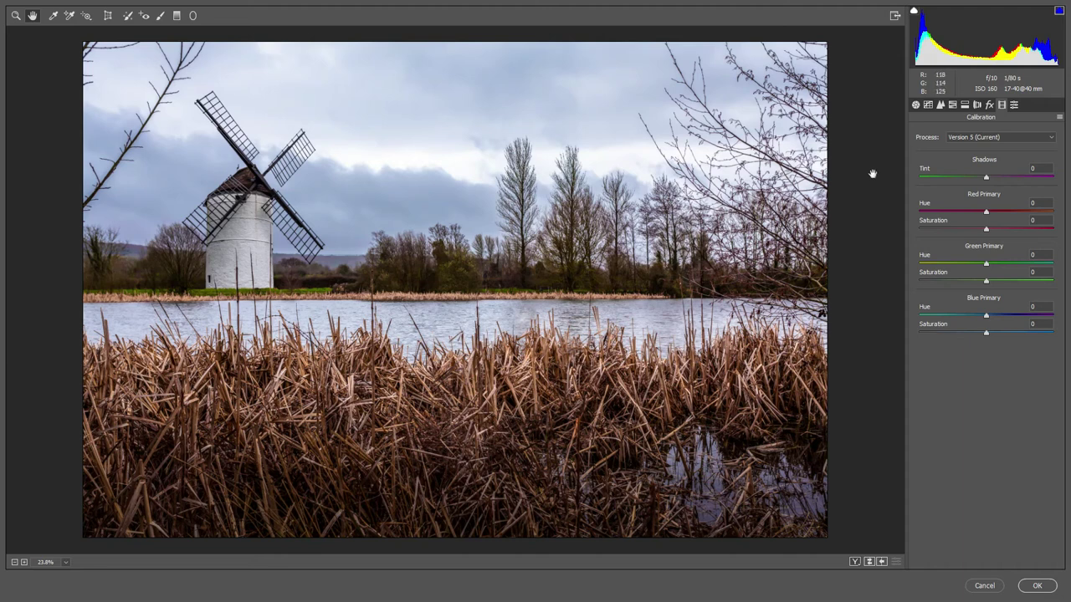
click(1013, 104)
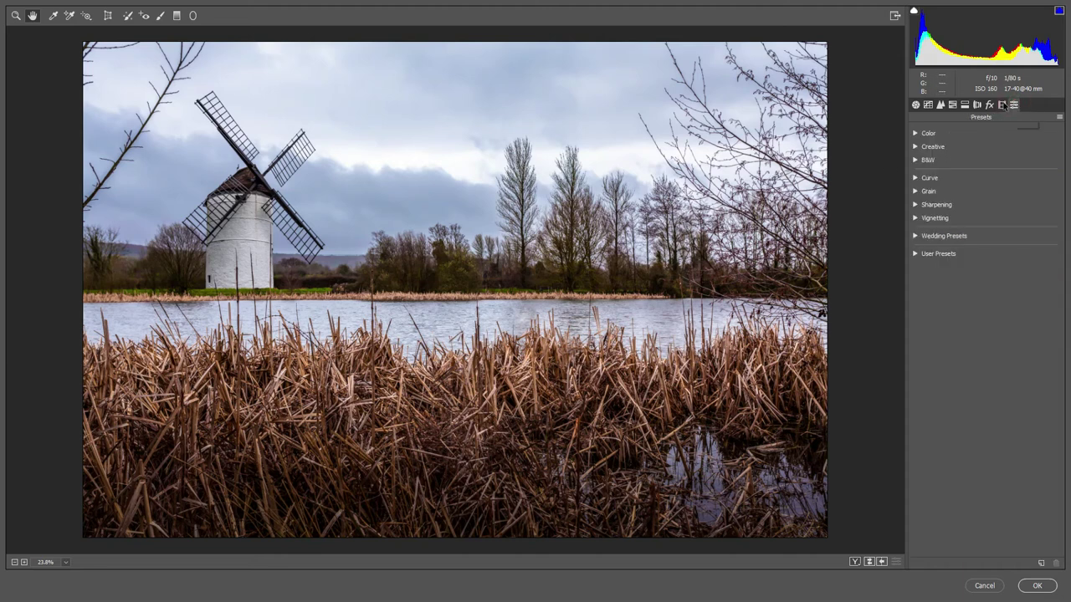
click(915, 105)
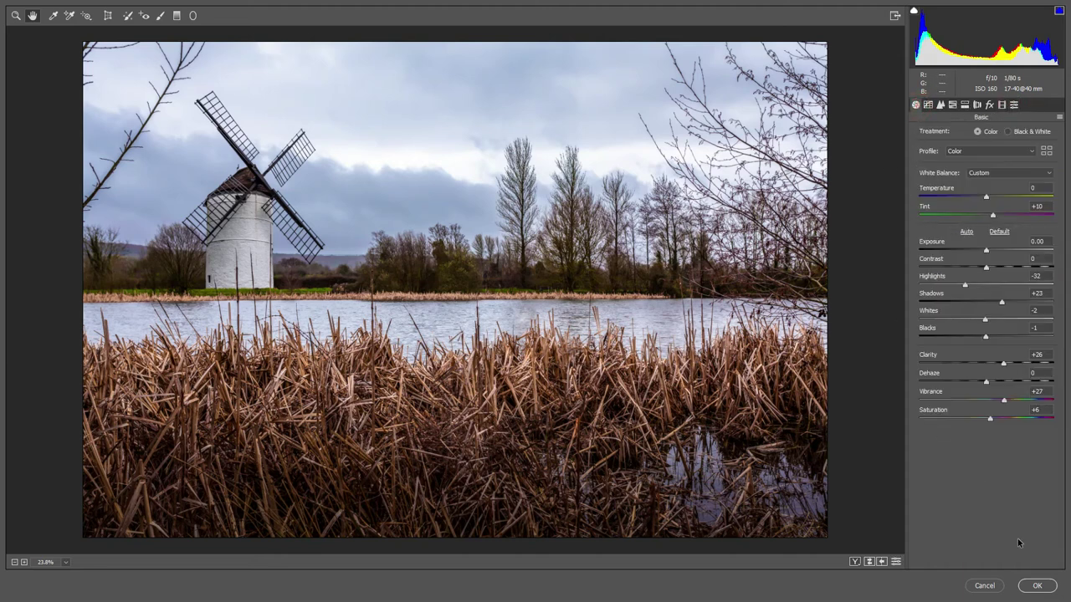
click(1032, 584)
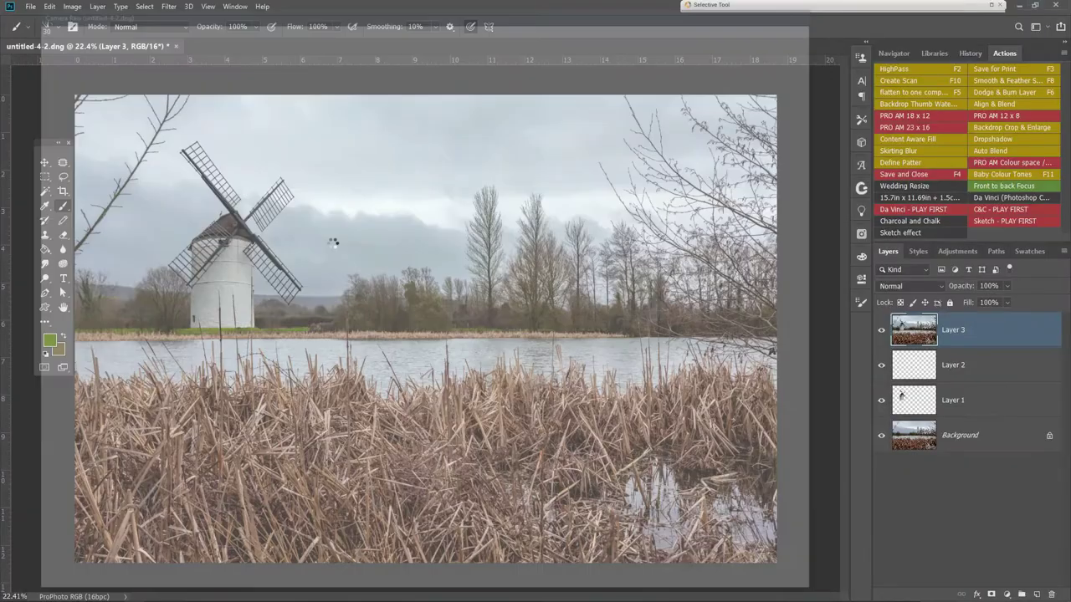
key(ctrl+plus)
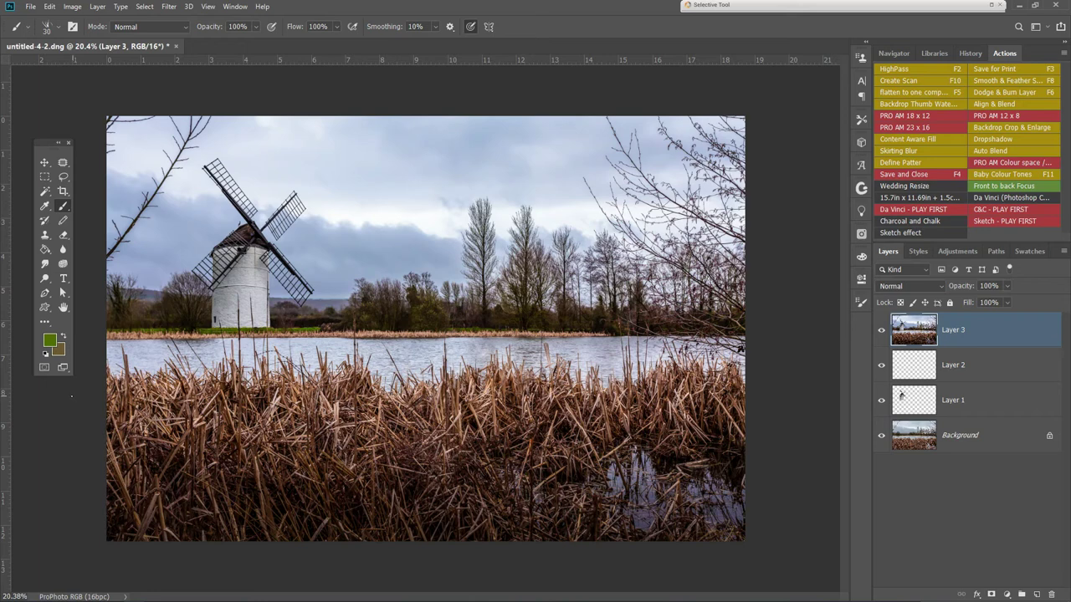
Fit the canvas to the window and launch Silver Efex Pro 2 from the Nik filter list
click(991, 5)
key(ctrl+minus)
key(ctrl+0)
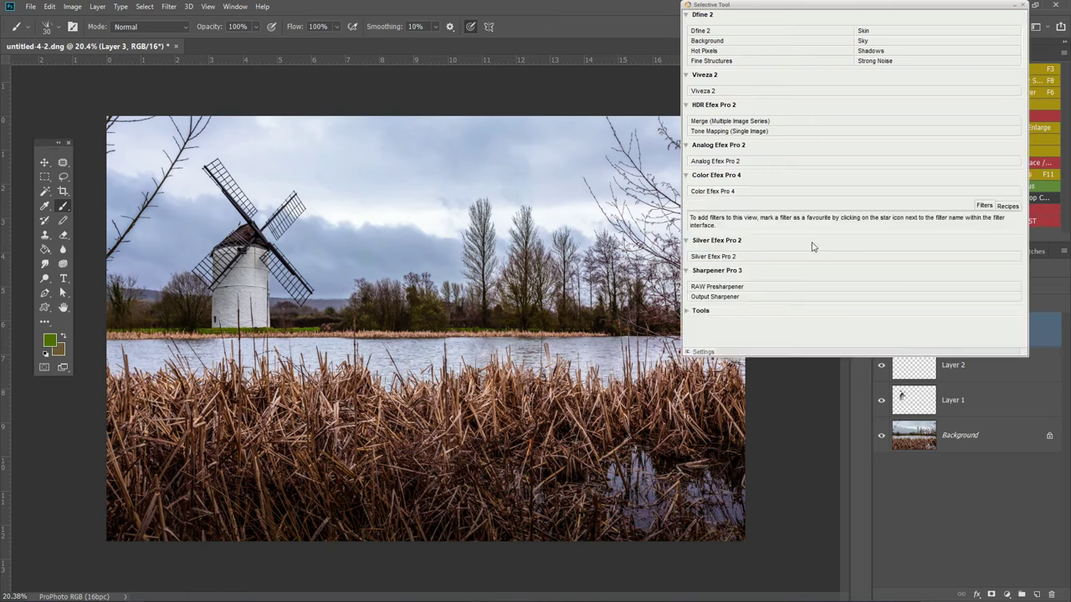
click(735, 256)
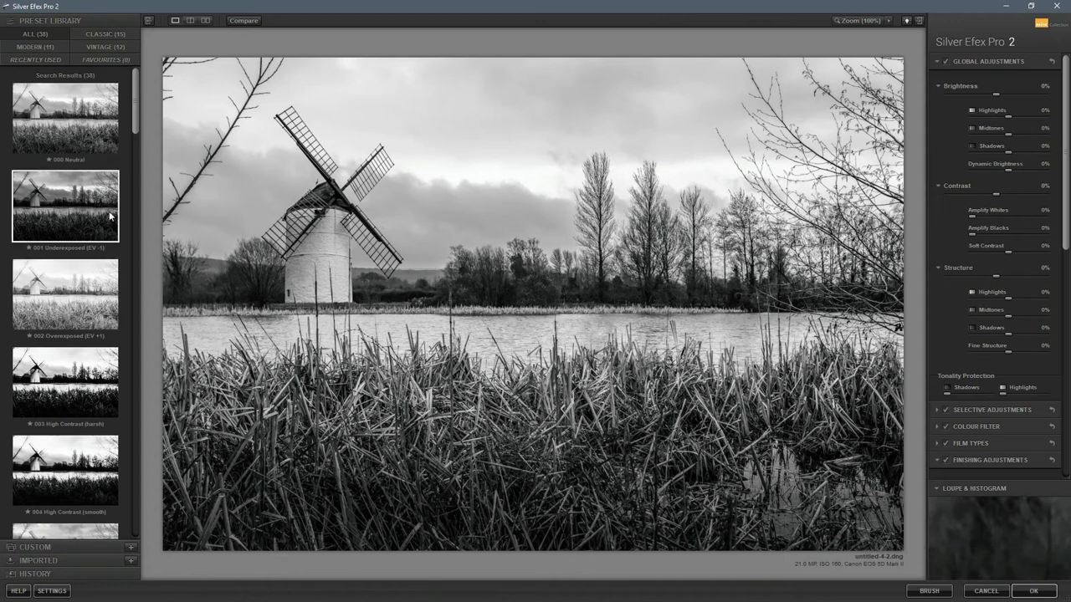
Try 036 Antique Plate II, then apply the 035 Antique Plate I preset instead
drag(134, 117, 137, 537)
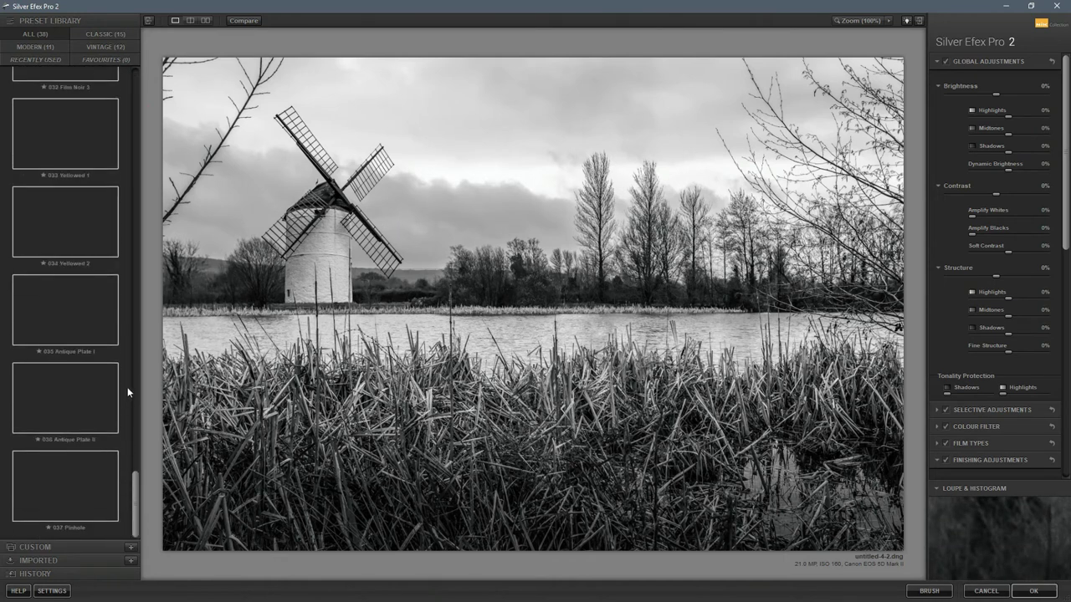
click(73, 390)
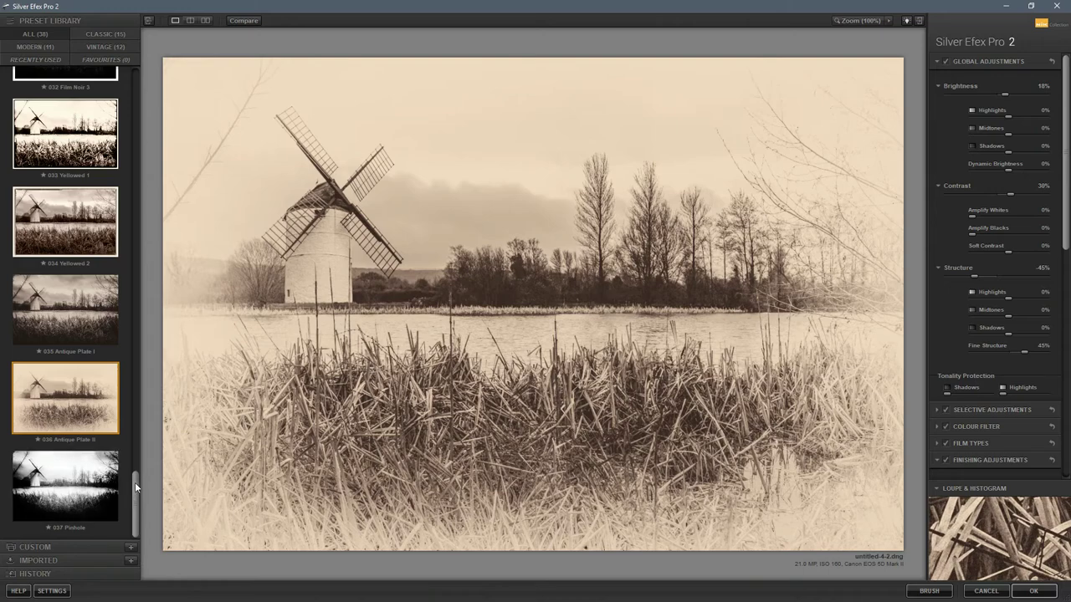
click(92, 318)
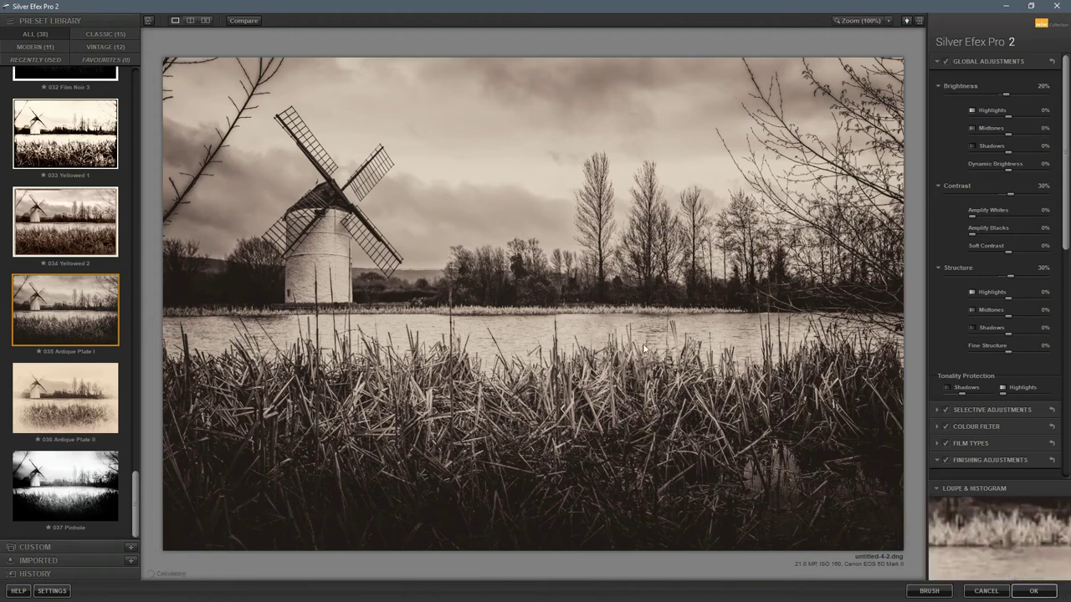
drag(1063, 194, 1067, 293)
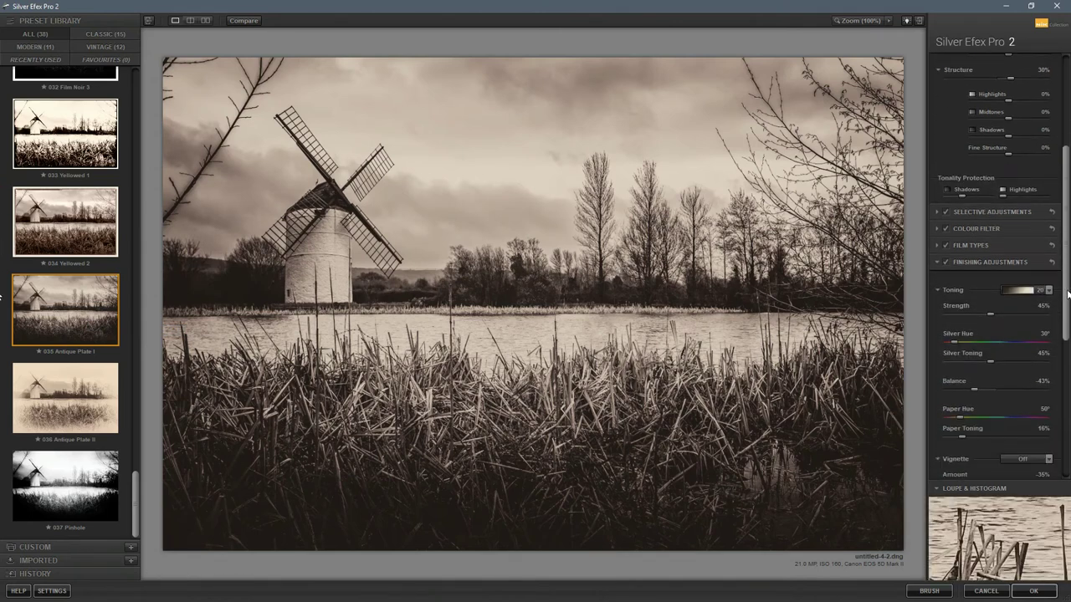
scroll(1067, 293, down, 1)
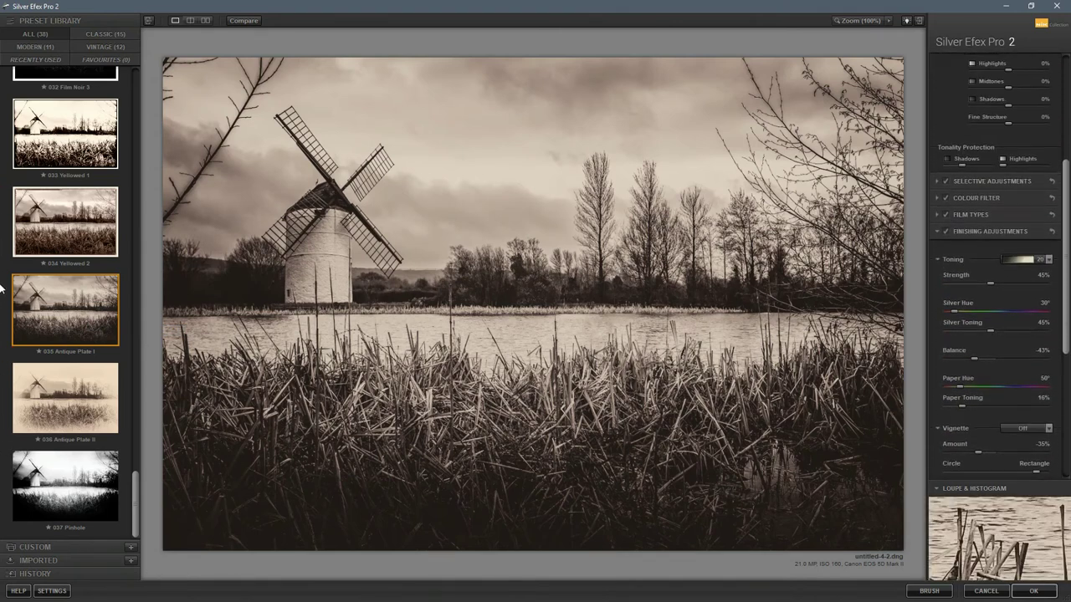
click(1049, 260)
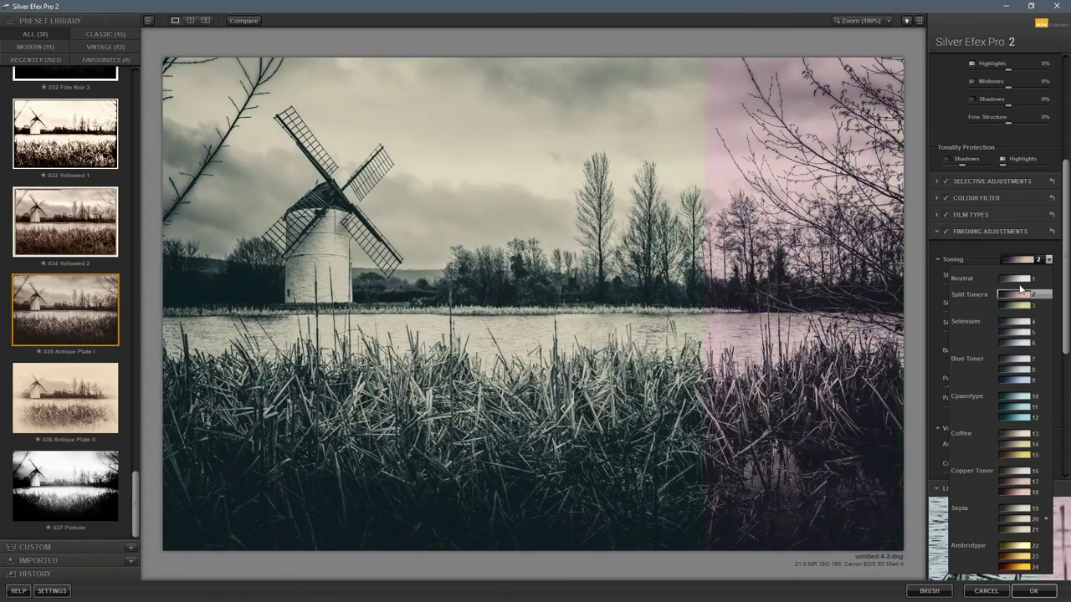
Apply Coffee 13 toning with Contrast 44%, Amplify Blacks 7%, Highlights 42%, Brightness 26%
click(1015, 434)
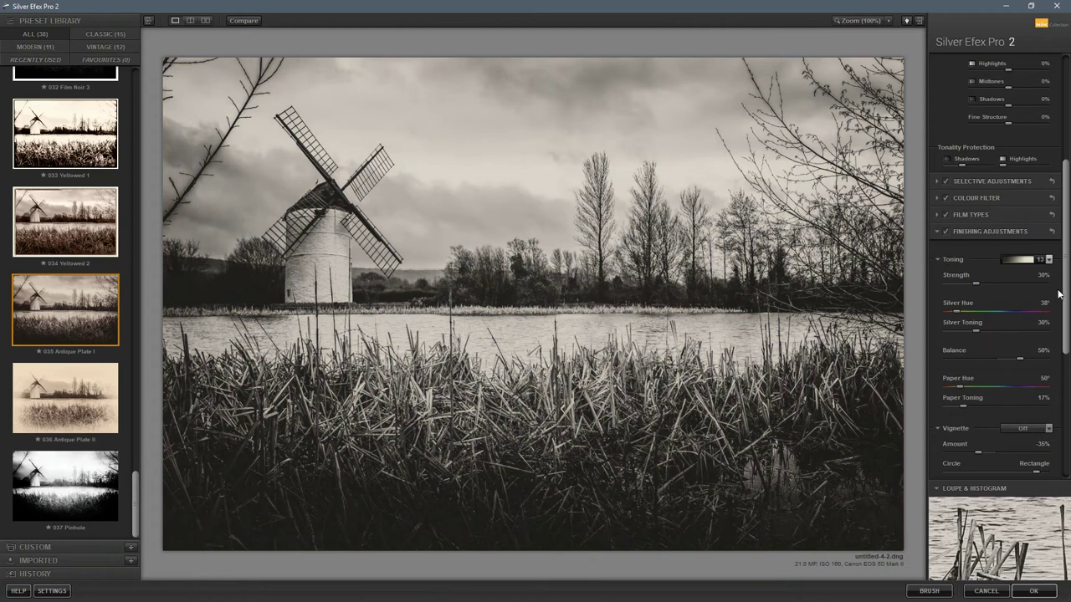
drag(1065, 280, 2, 117)
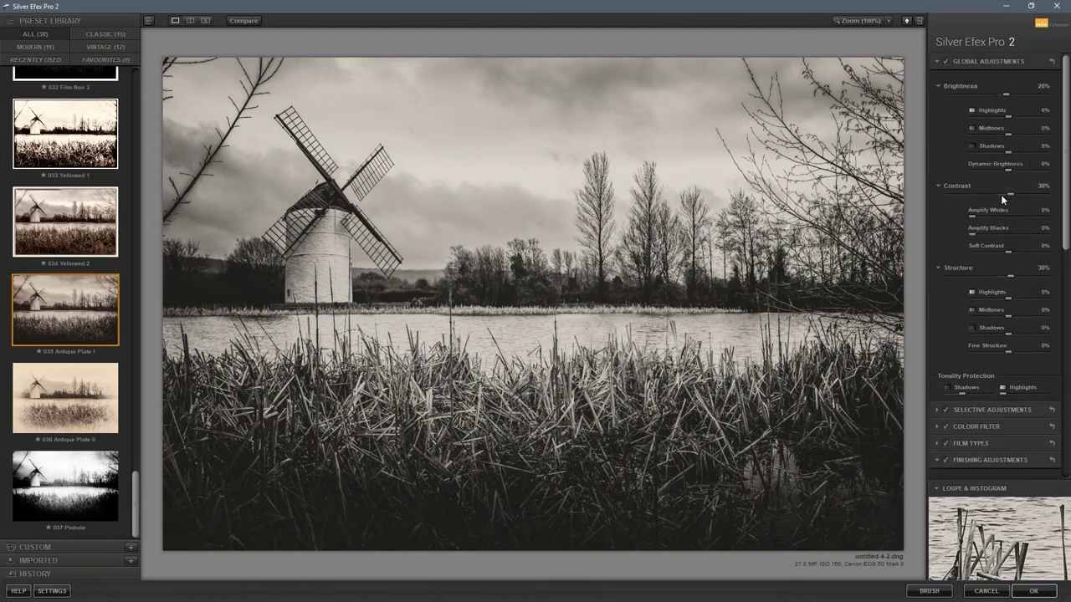
drag(1009, 193, 1017, 194)
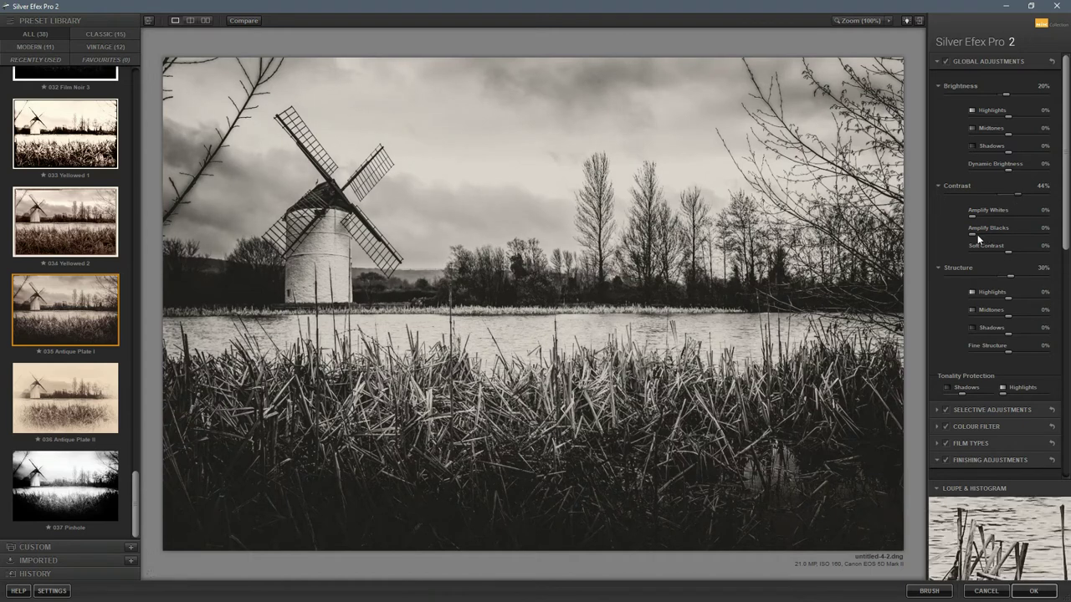
drag(973, 233, 980, 234)
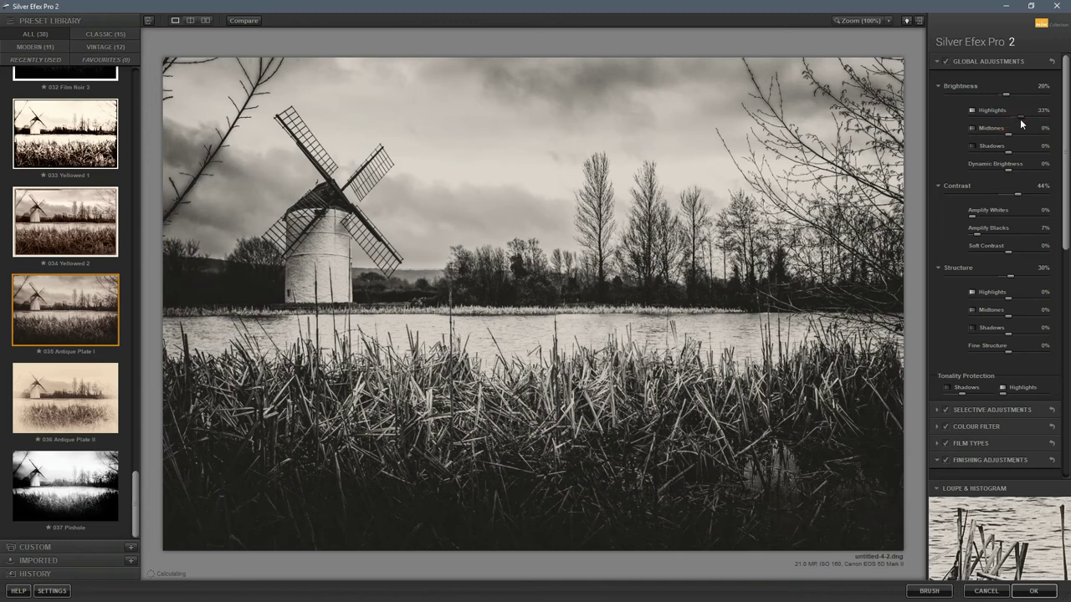
drag(1022, 120, 1024, 120)
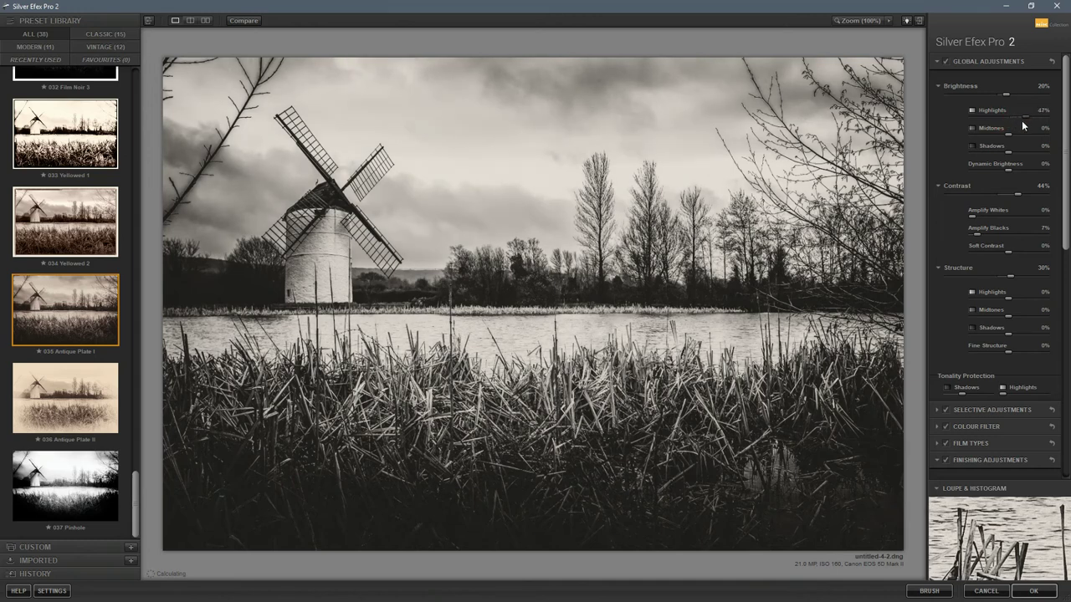
drag(1007, 95, 1010, 96)
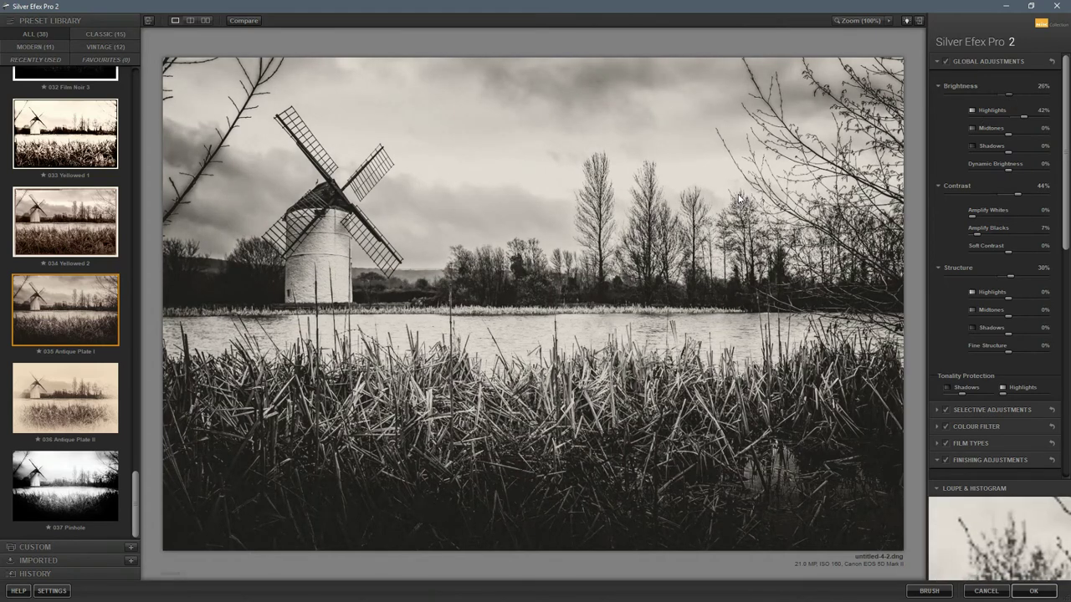
click(1029, 592)
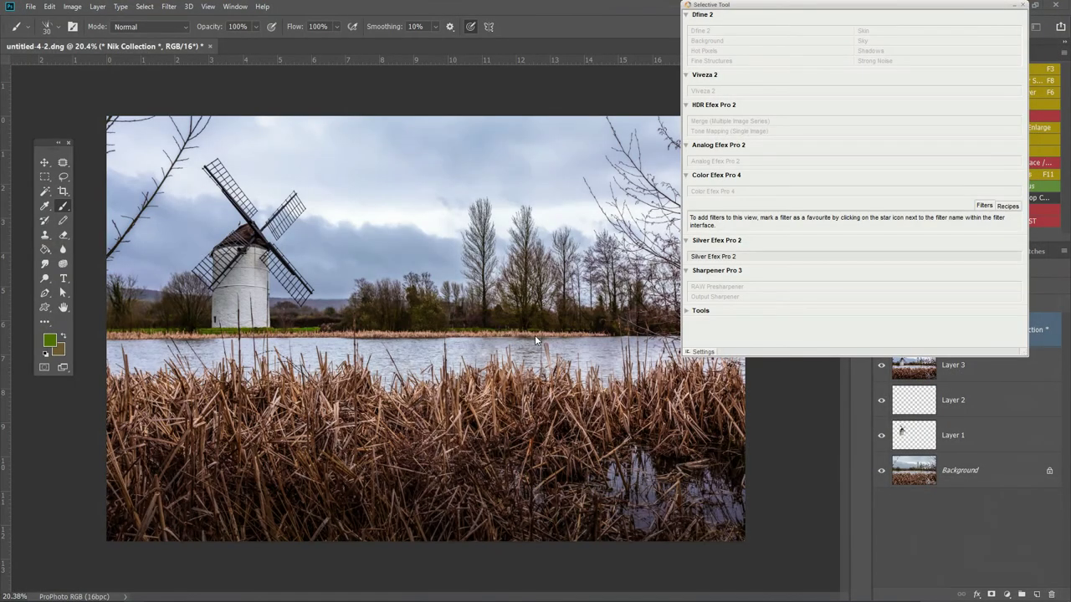
Collapse the Nik Selective Tool panel and reset the canvas zoom to fill the window
click(1012, 7)
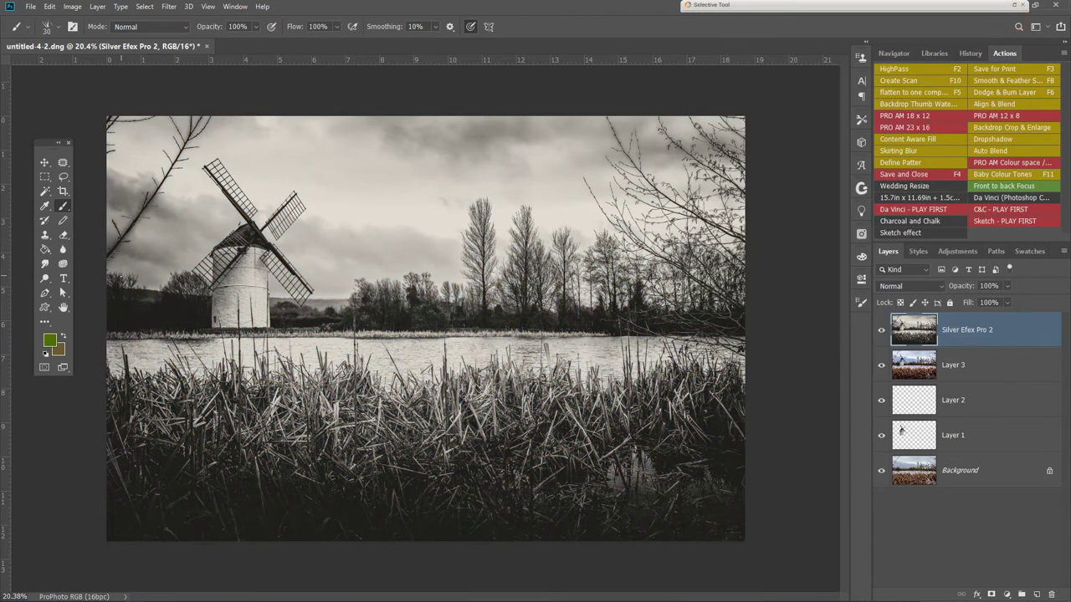
key(ctrl+minus)
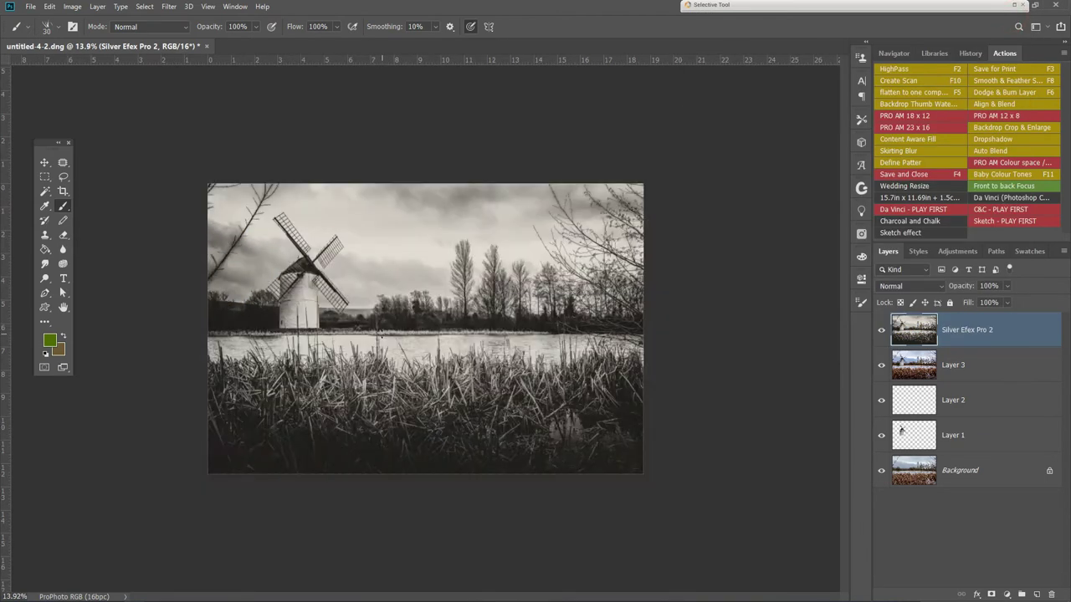
key(ctrl+plus)
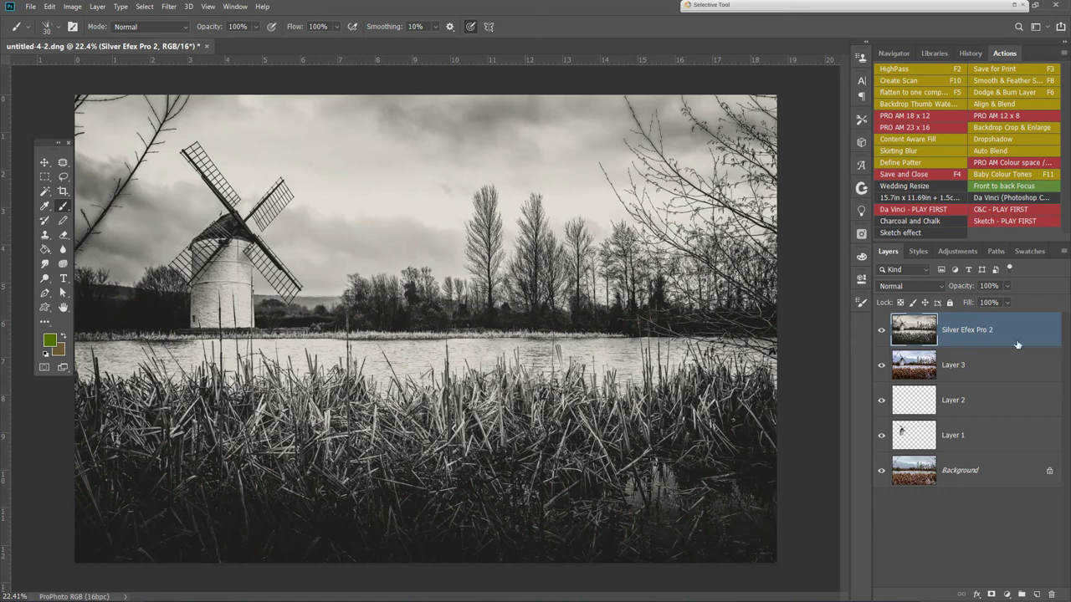
Hide the Silver Efex Pro 2 layer and Layer 3, then duplicate Layer 1
click(881, 338)
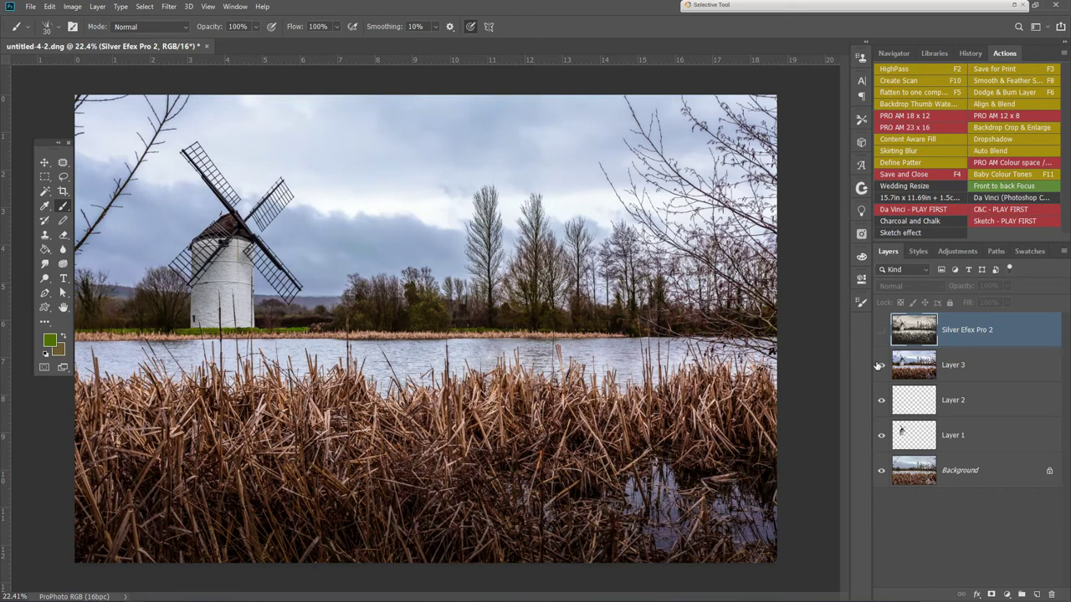
click(880, 366)
click(926, 439)
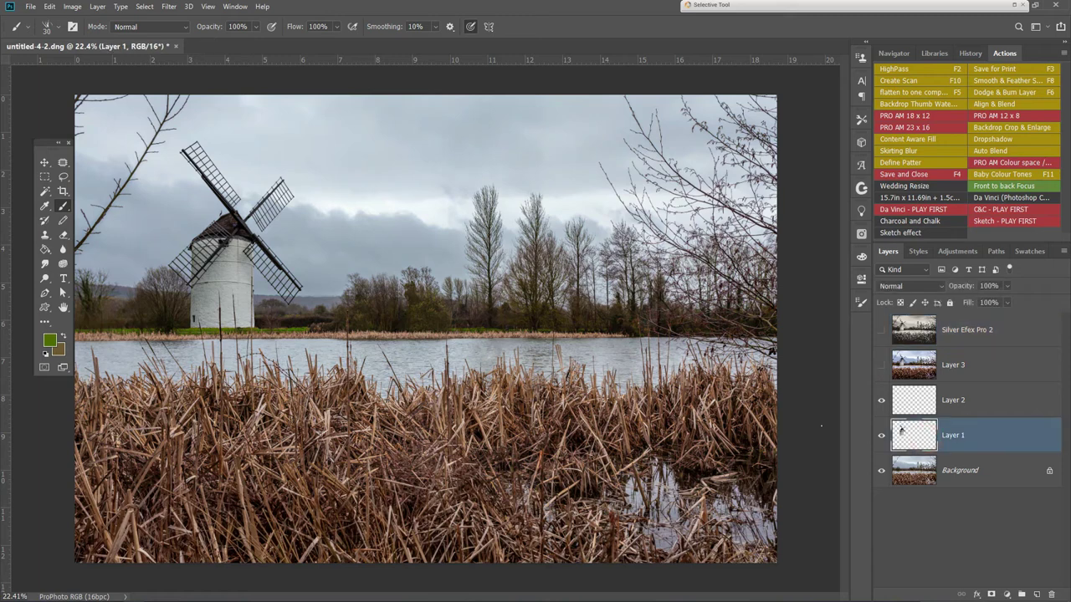
drag(989, 437, 1036, 594)
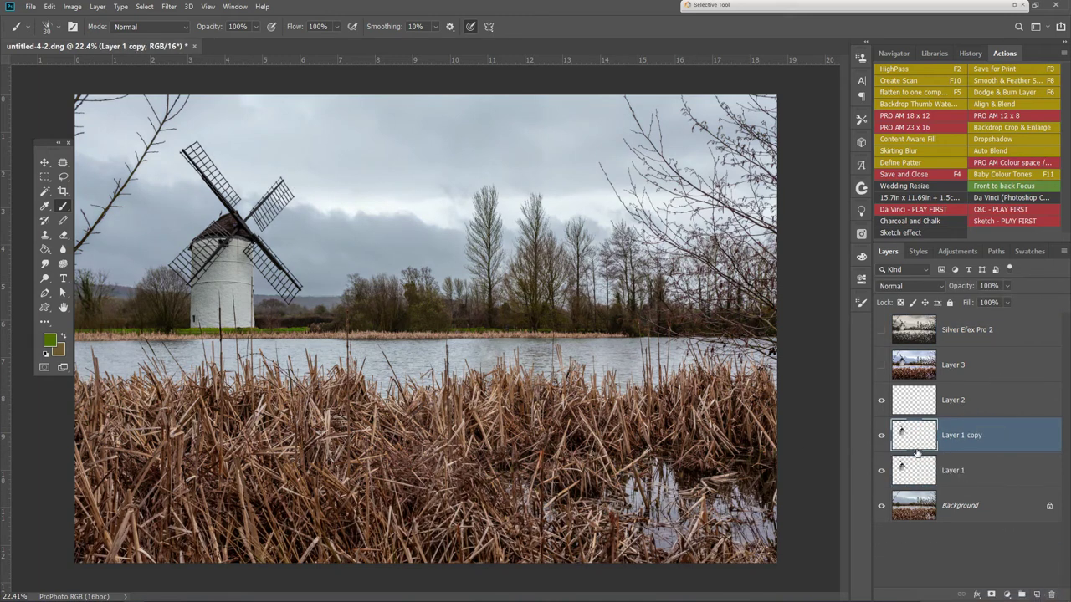
Free-transform the Layer 1 copy upside down and reposition it over the windmill
key(ctrl+t)
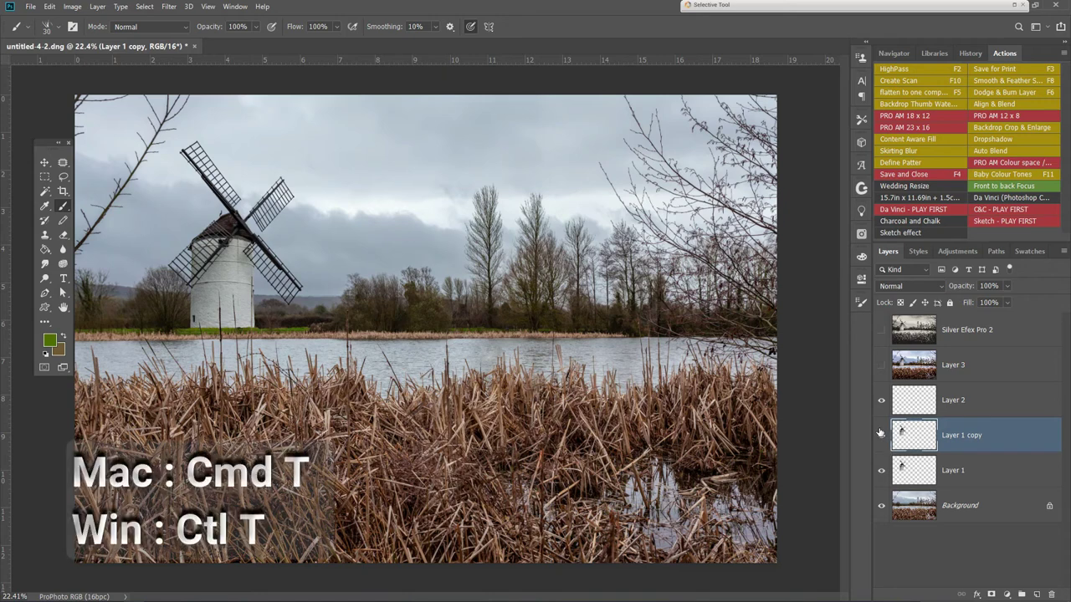
drag(234, 139, 234, 552)
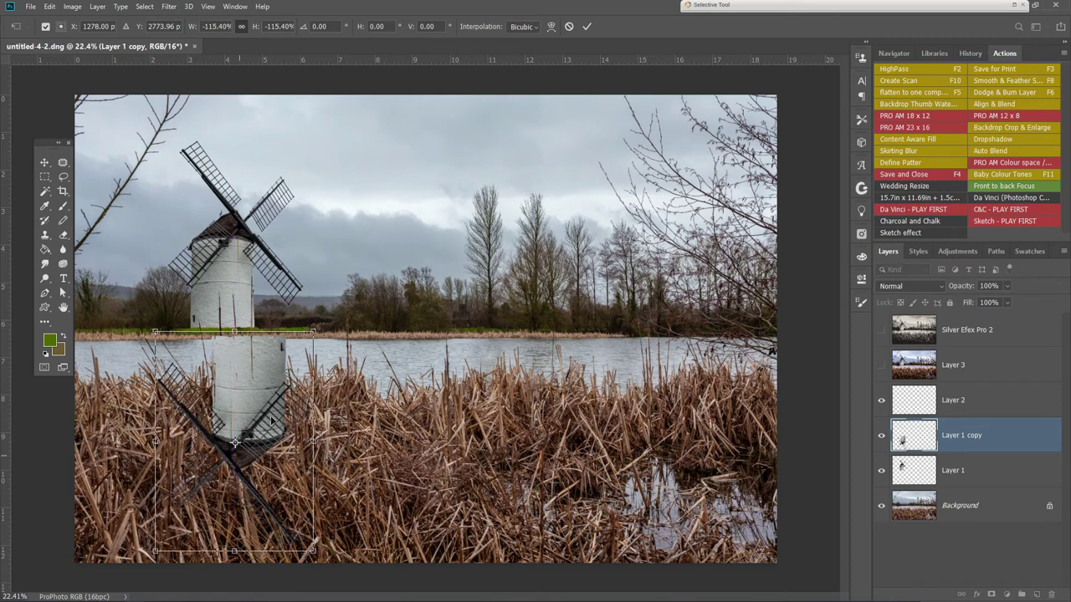
drag(274, 420, 245, 423)
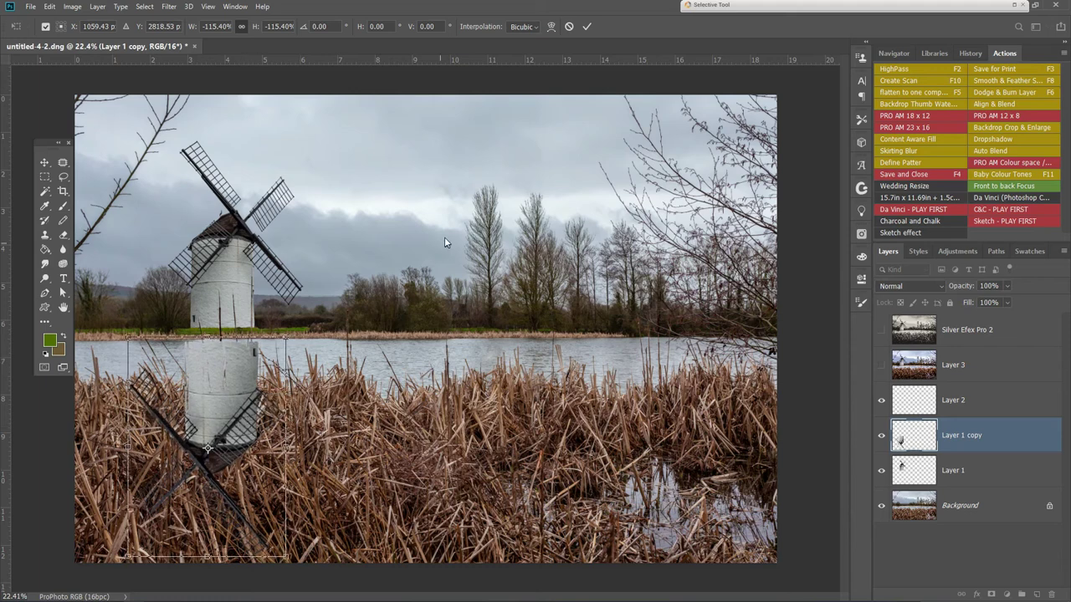
key(Return)
drag(127, 446, 449, 450)
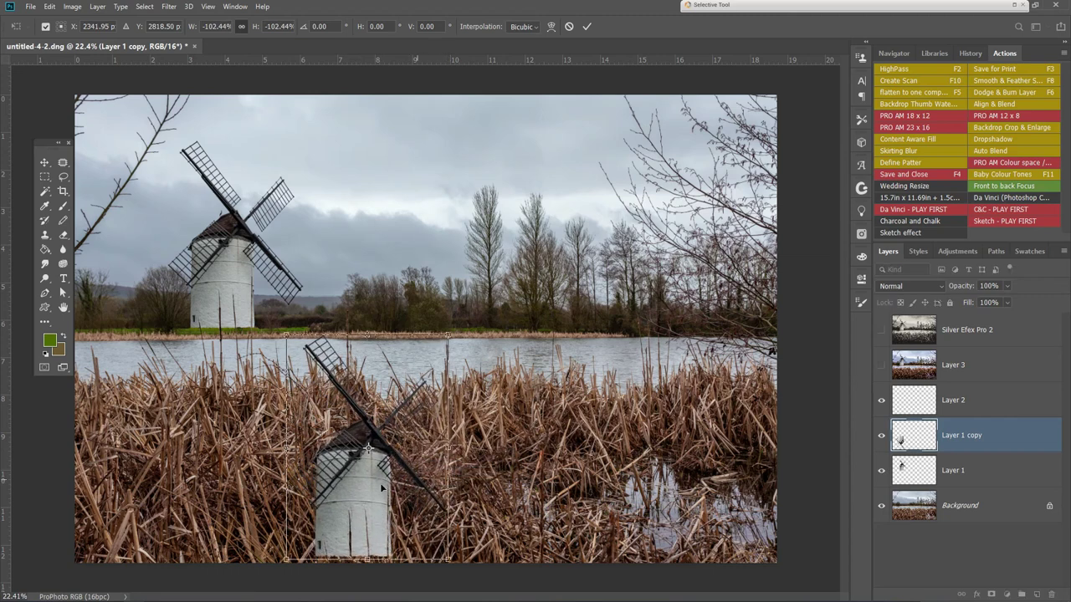
drag(371, 477, 250, 404)
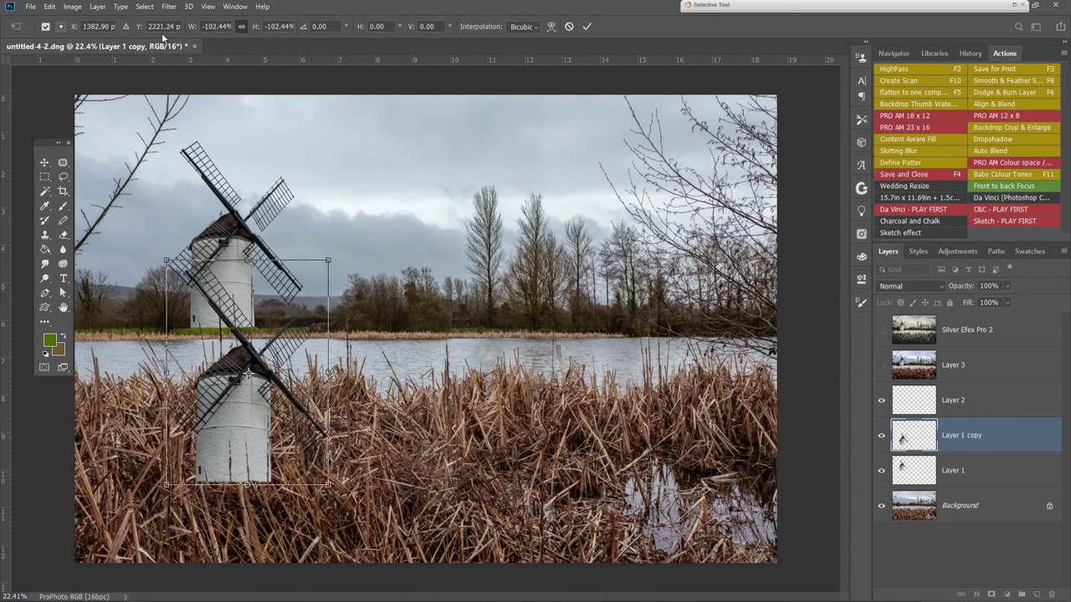
Flip the copy horizontally via Edit > Transform and move it below the original windmill
click(143, 7)
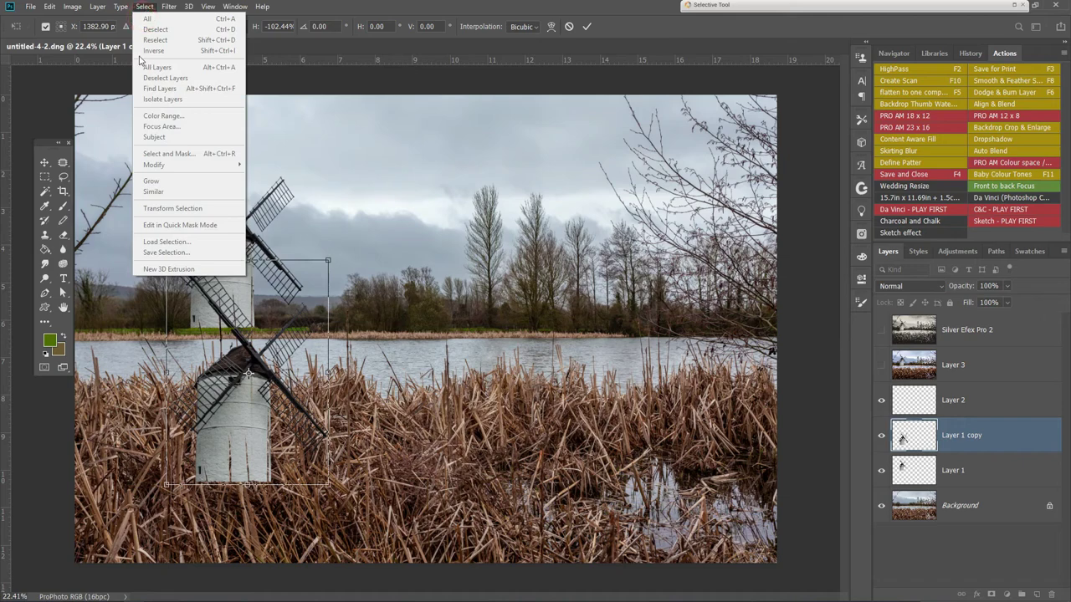
mouse_move(92, 5)
click(74, 6)
click(48, 6)
click(42, 5)
click(49, 5)
mouse_move(109, 229)
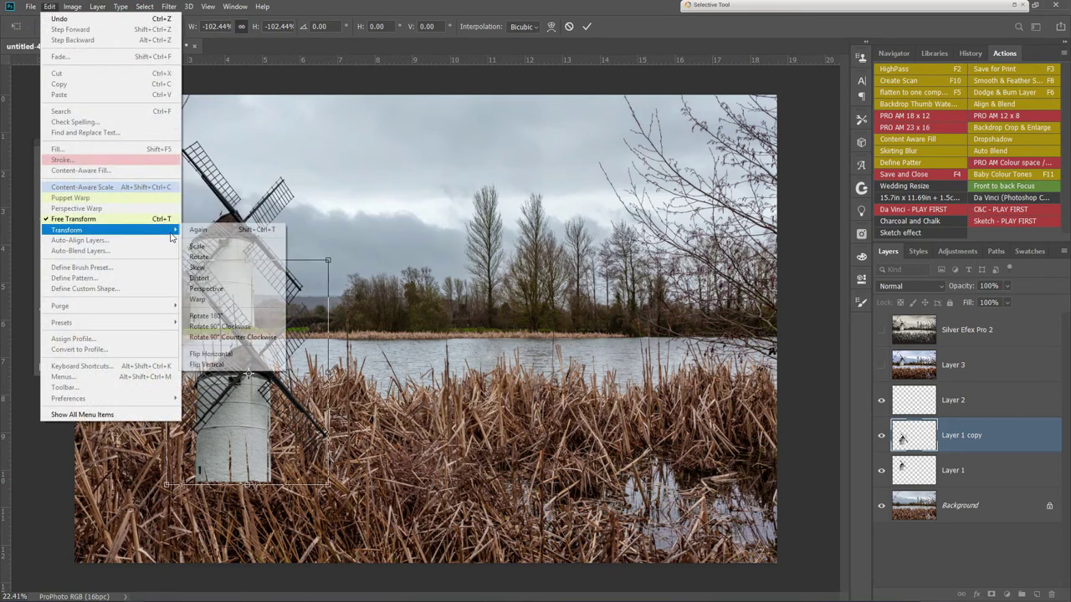
click(237, 358)
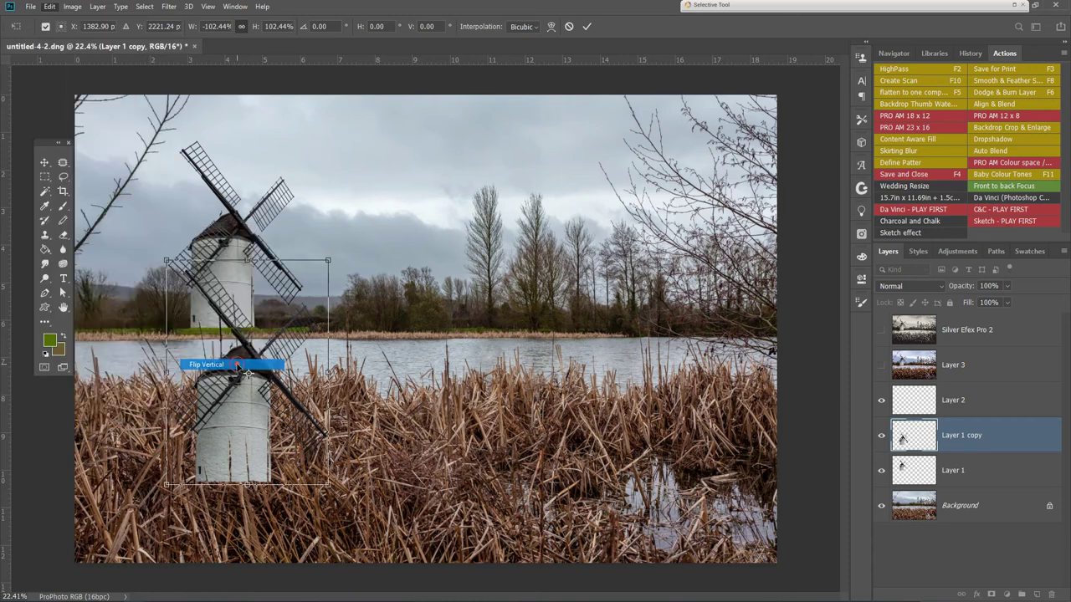
drag(238, 313, 224, 386)
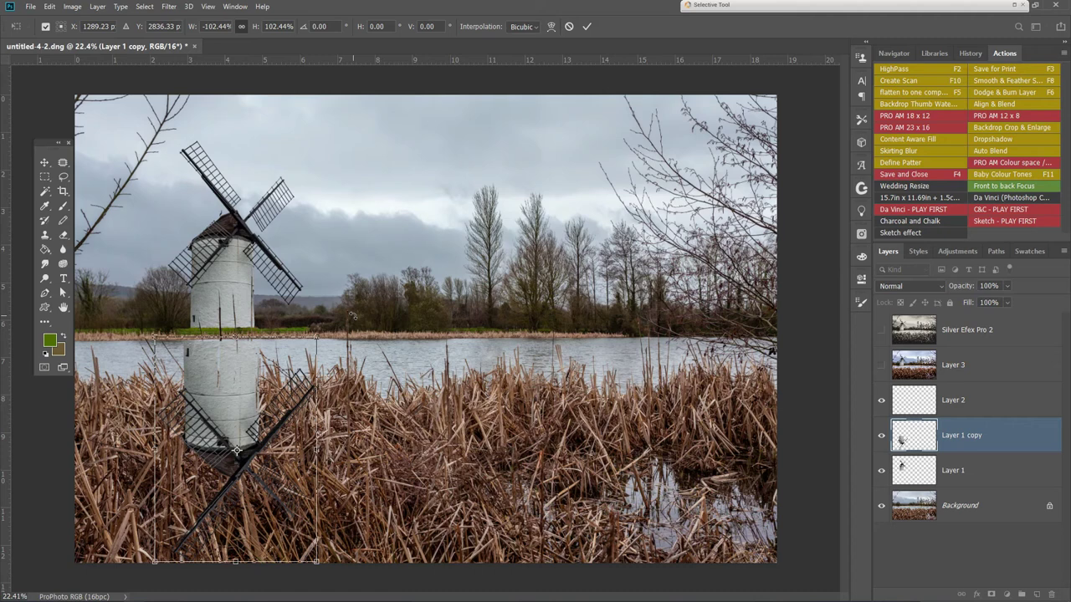
key(Return)
key(b)
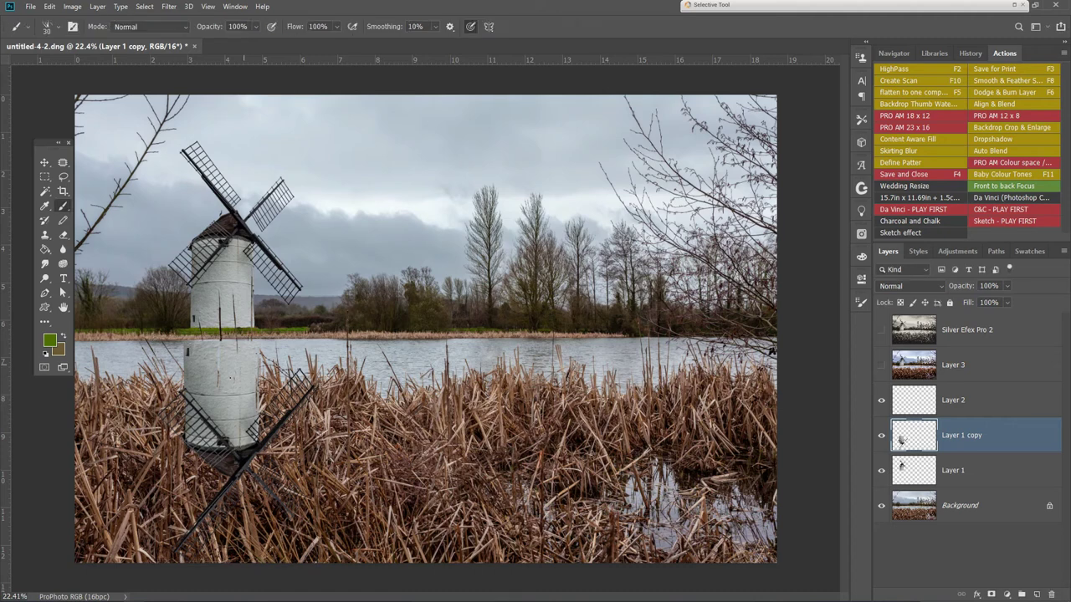
Nudge the reflection under the windmill and add a layer mask to Layer 1 copy
key(v)
drag(221, 377, 248, 374)
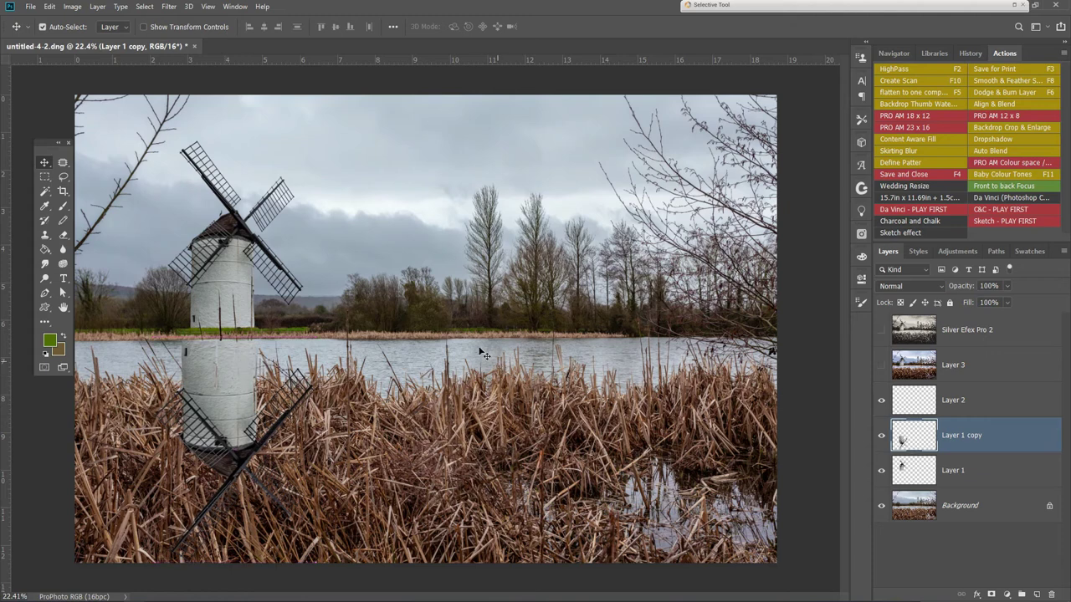
click(990, 595)
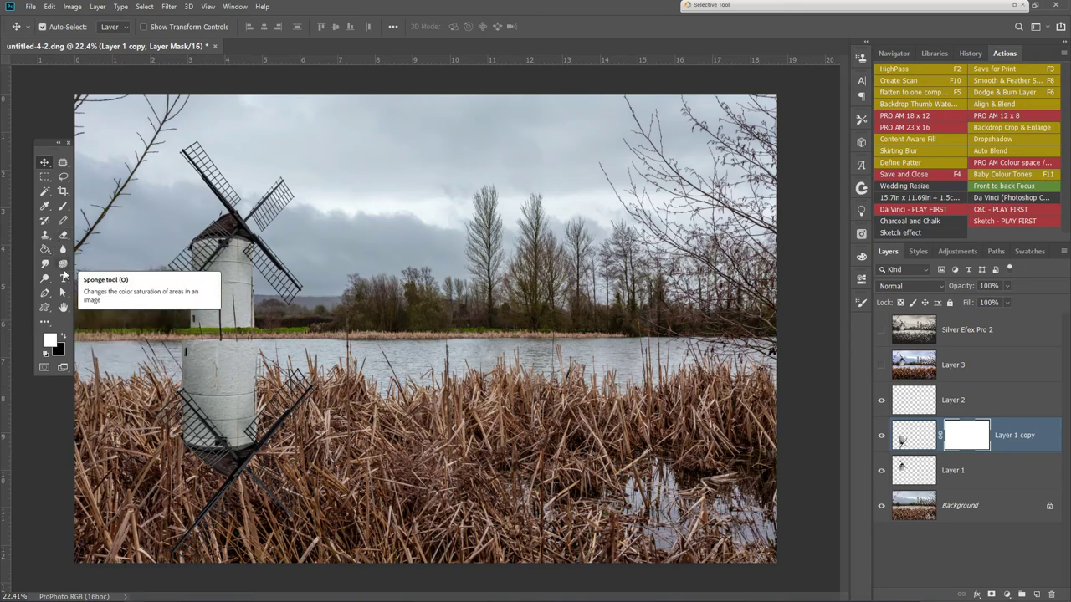
Draw a black-to-white gradient on the mask to fade the reflection downward, then nudge it into place
click(45, 252)
drag(46, 254, 107, 262)
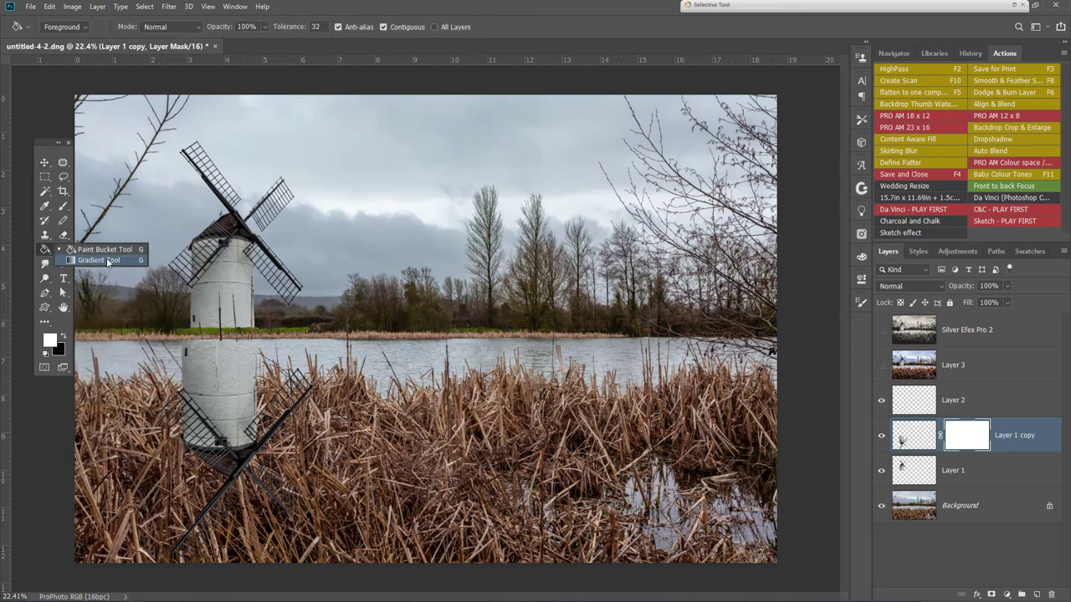
click(107, 262)
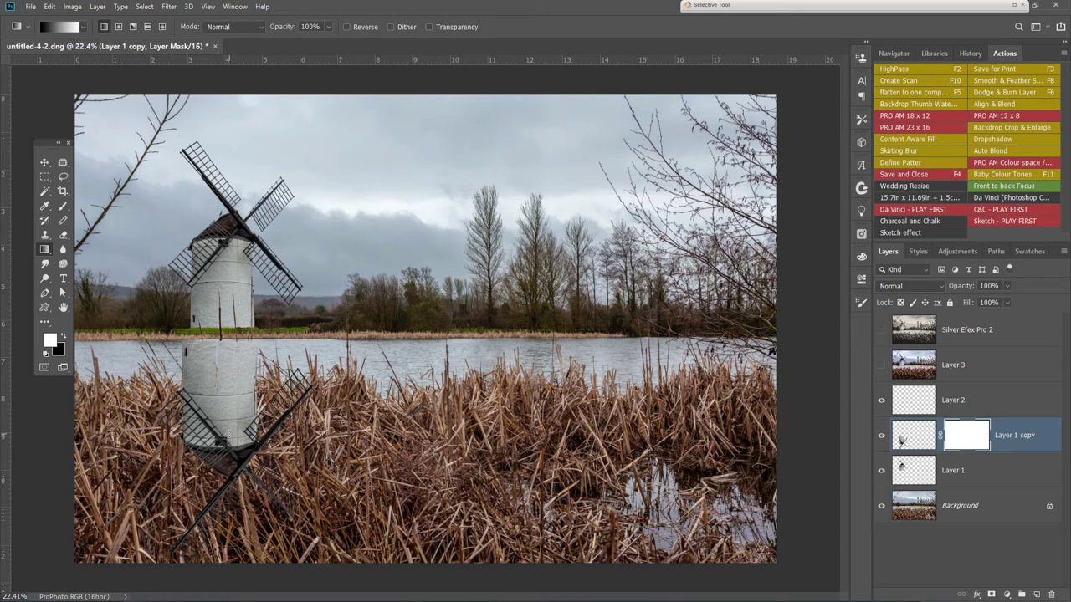
drag(227, 441, 225, 314)
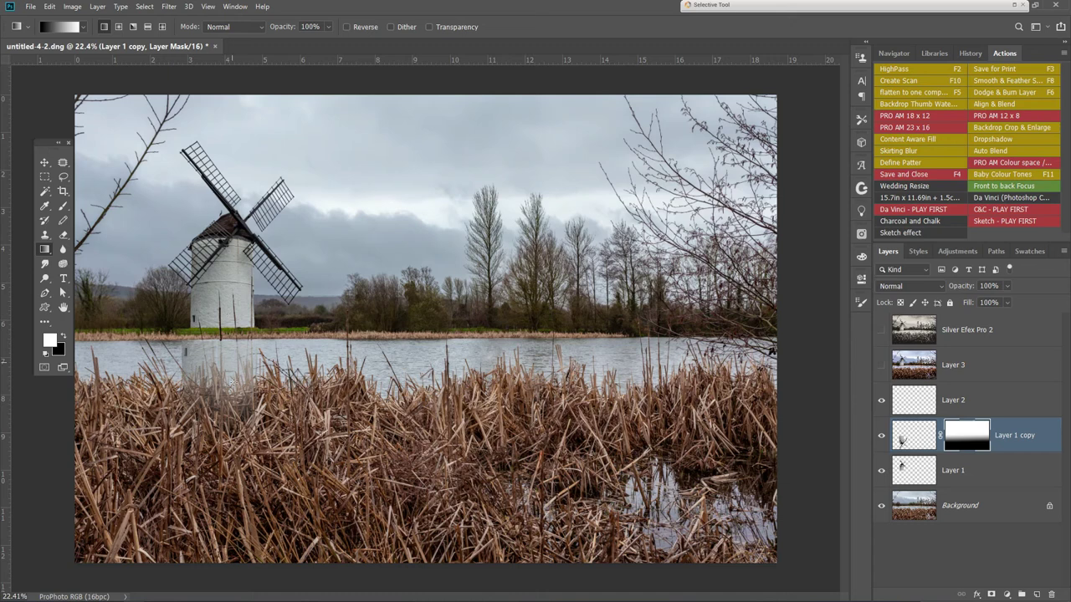
key(v)
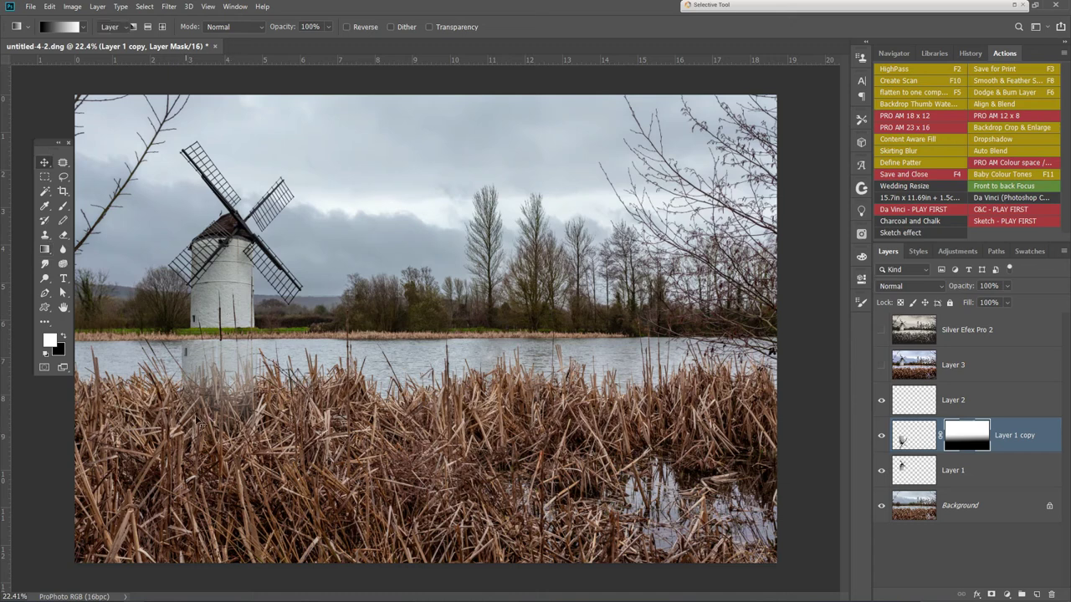
drag(210, 393, 220, 398)
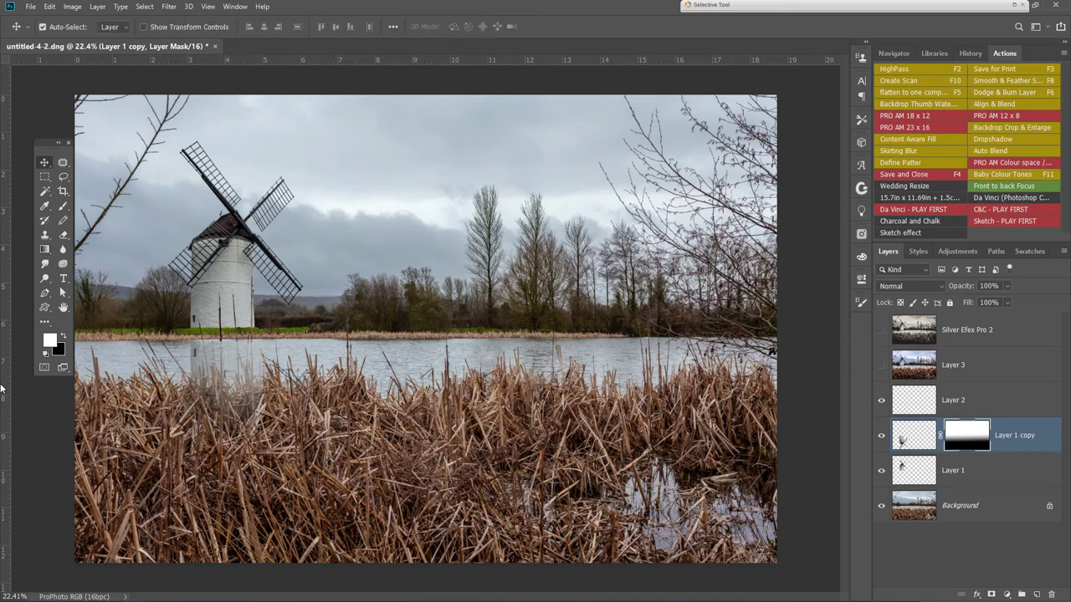
scroll(130, 344, up, 4)
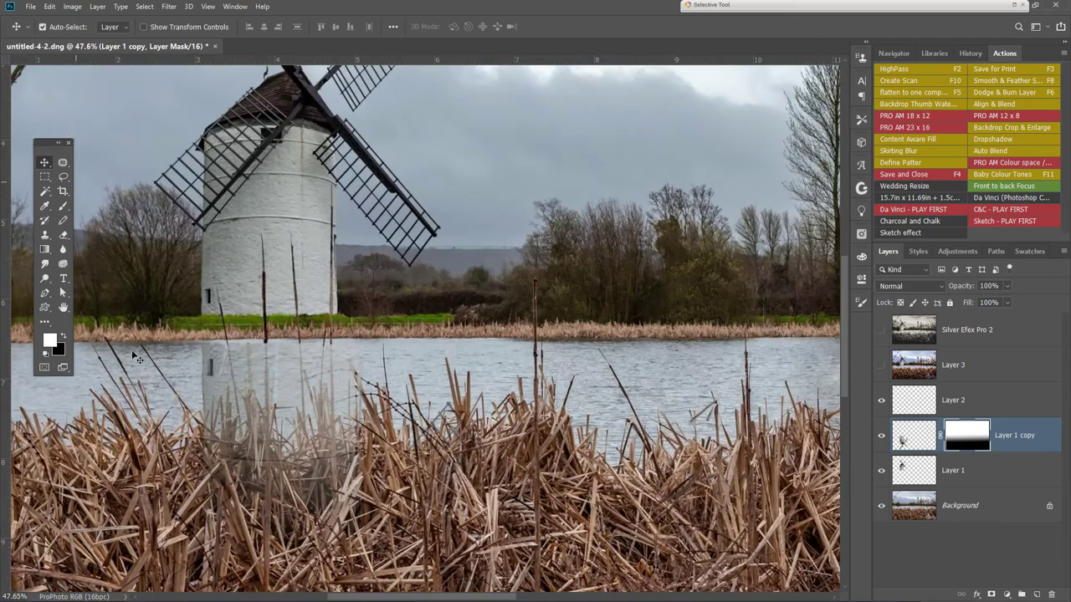
Target Layer 1 copy's image thumbnail so edits affect the reflection's pixels, not its mask
scroll(204, 425, down, 1)
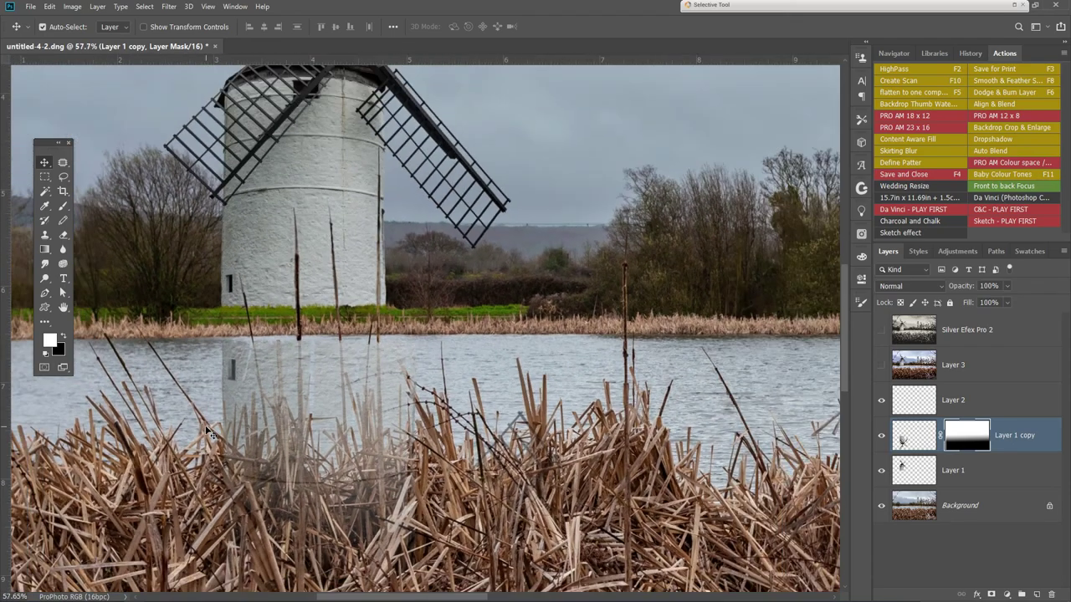
scroll(273, 427, down, 1)
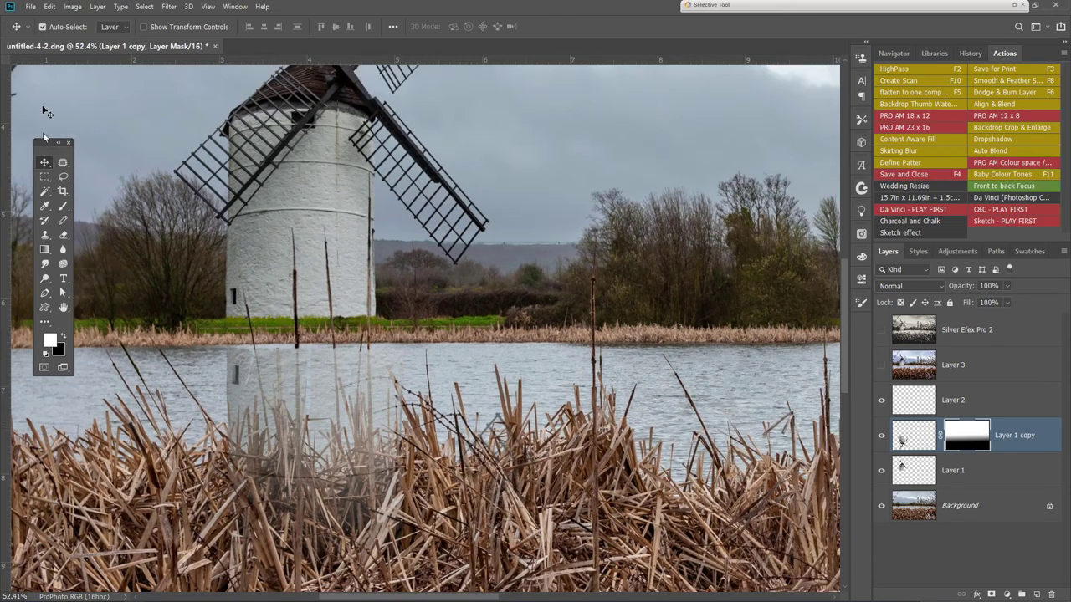
click(914, 435)
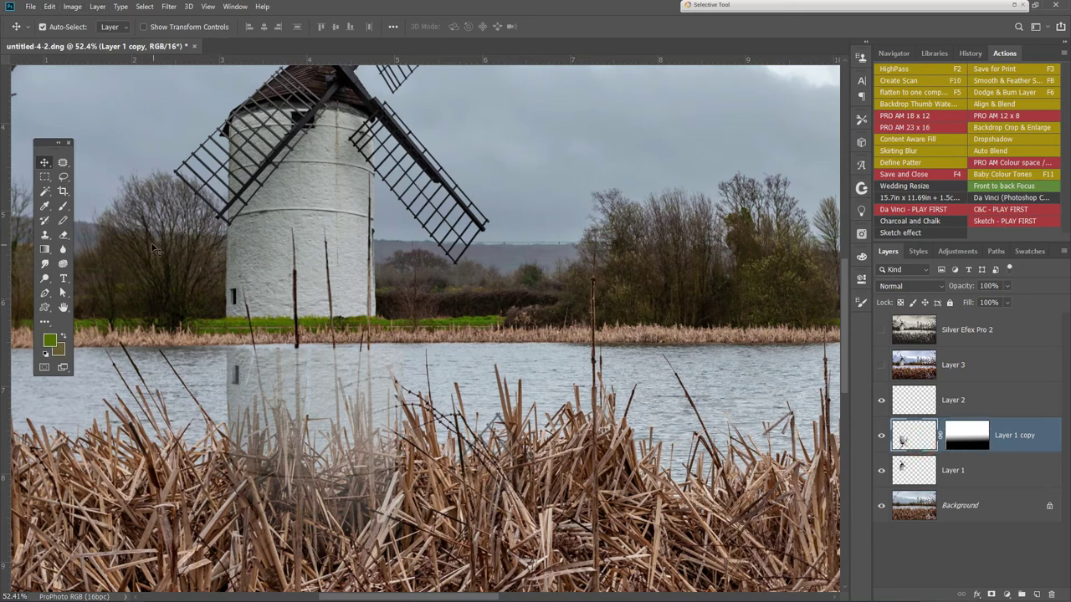
Soften the windmill reflection with a 4.5-pixel Gaussian Blur
click(145, 7)
click(168, 7)
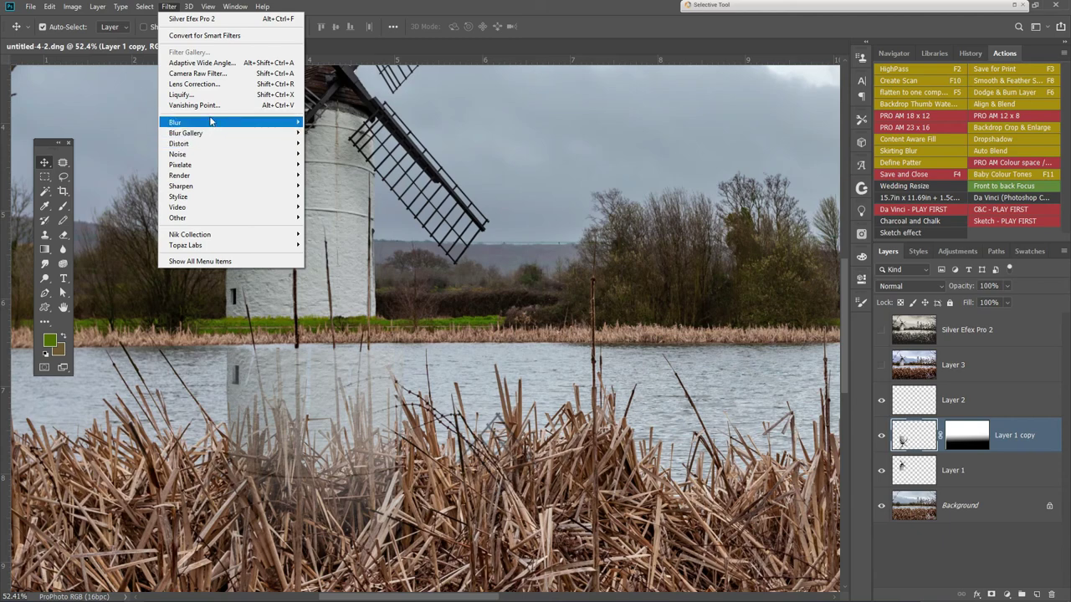
mouse_move(275, 124)
click(357, 165)
drag(784, 430, 806, 434)
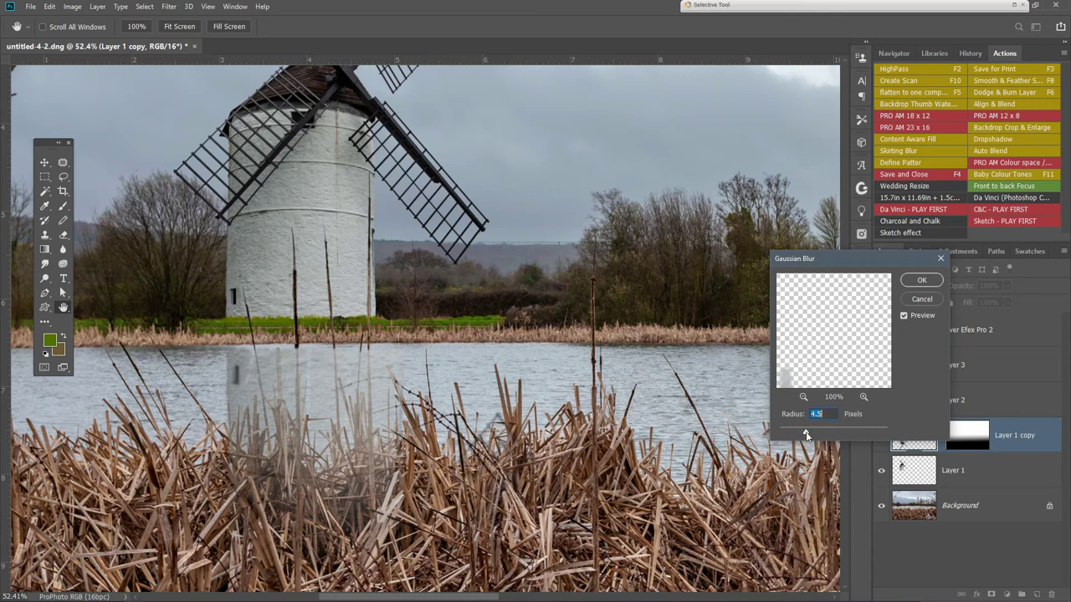
click(921, 280)
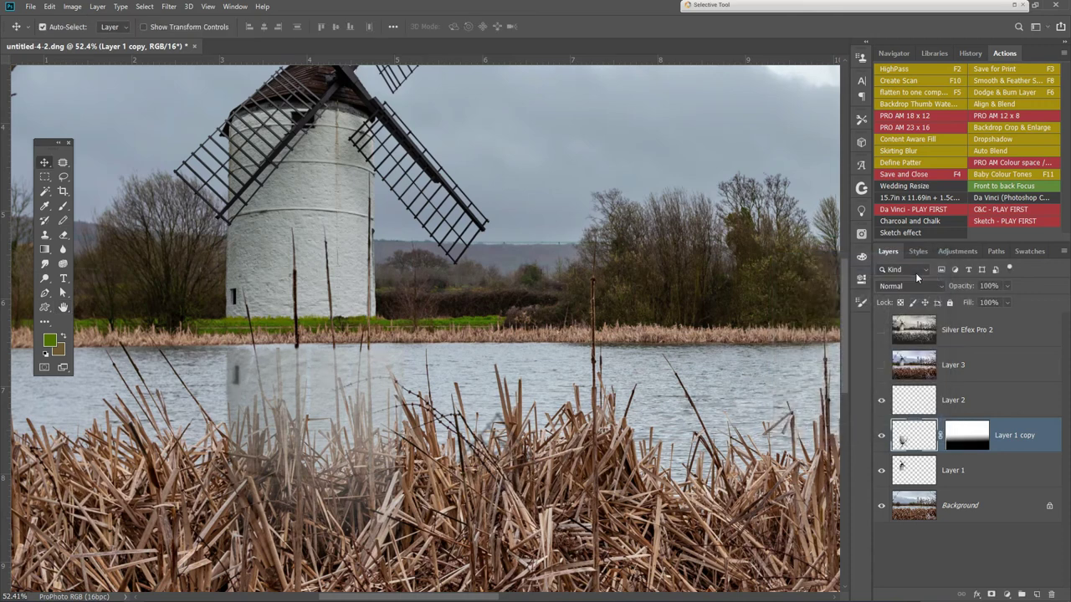
click(168, 6)
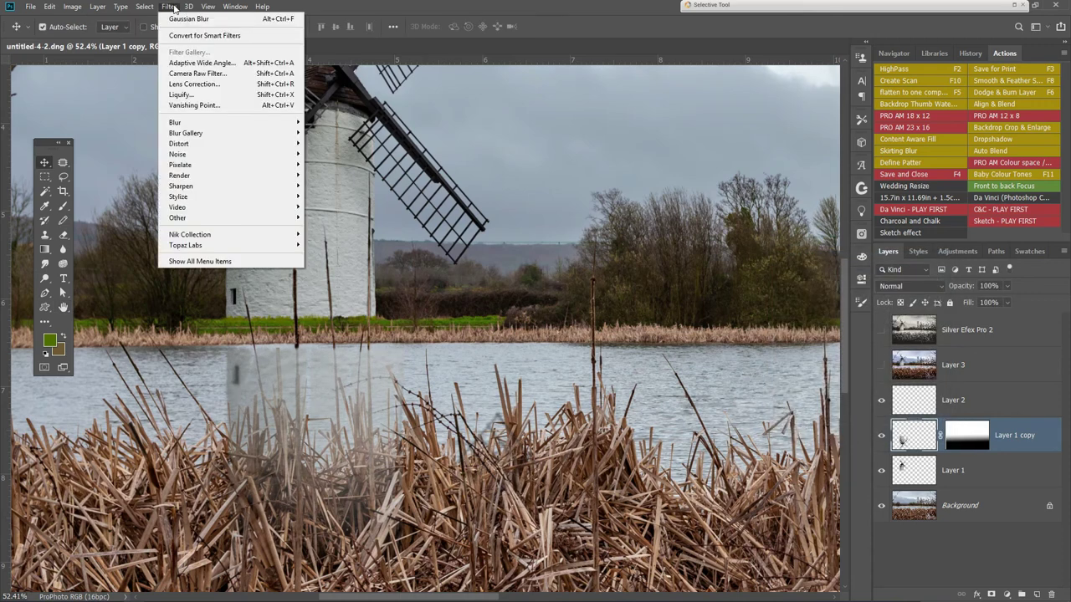
Use Liquify's Forward Warp to push the reflected tower's top, left and right edges into ripples
click(196, 97)
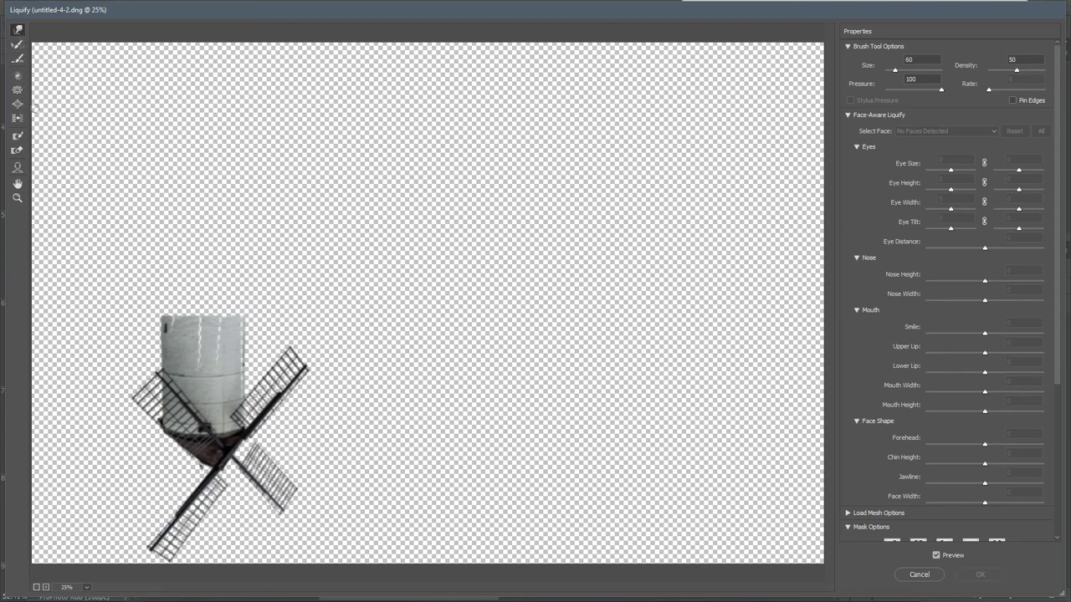
drag(103, 340, 465, 363)
click(262, 329)
drag(156, 321, 198, 379)
click(143, 338)
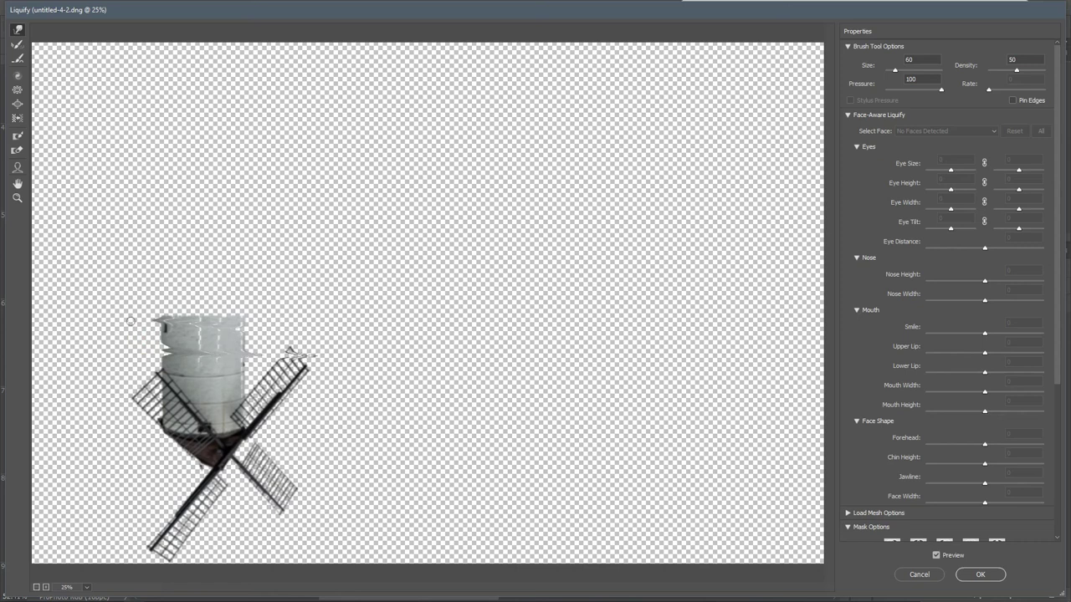
click(259, 340)
click(148, 364)
click(241, 343)
click(997, 579)
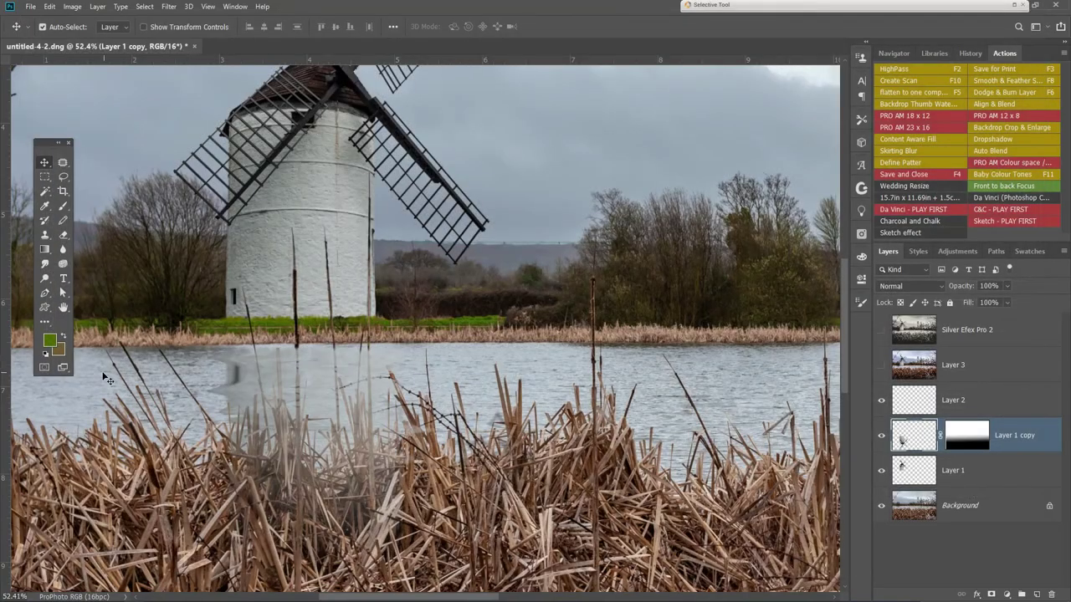
scroll(274, 430, down, 2)
Preview blend modes on Layer 1 copy and settle on Overlay for the reflection
scroll(283, 431, down, 2)
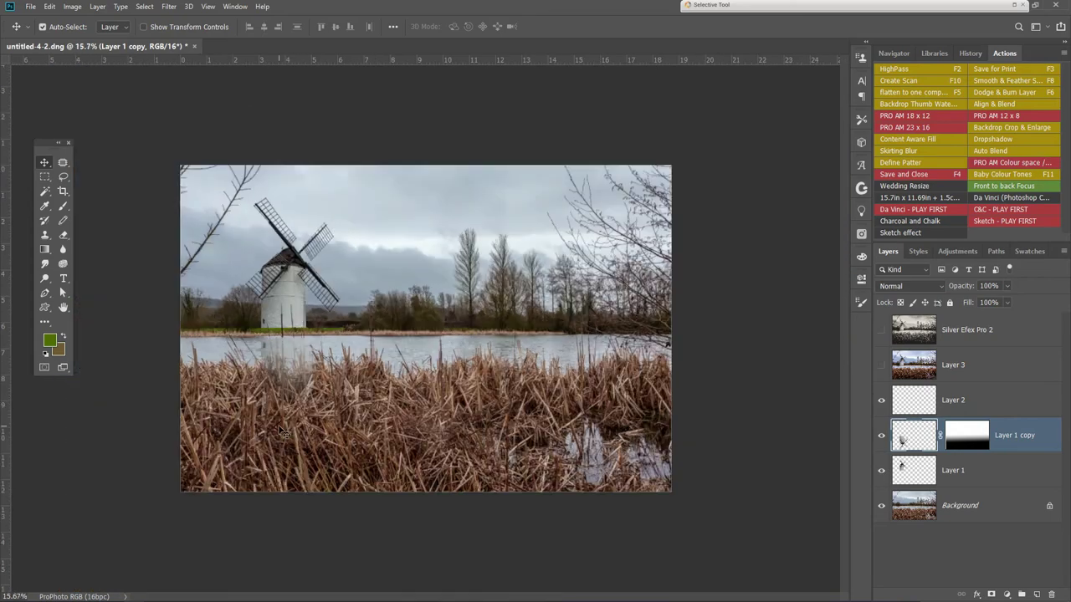
scroll(138, 361, up, 6)
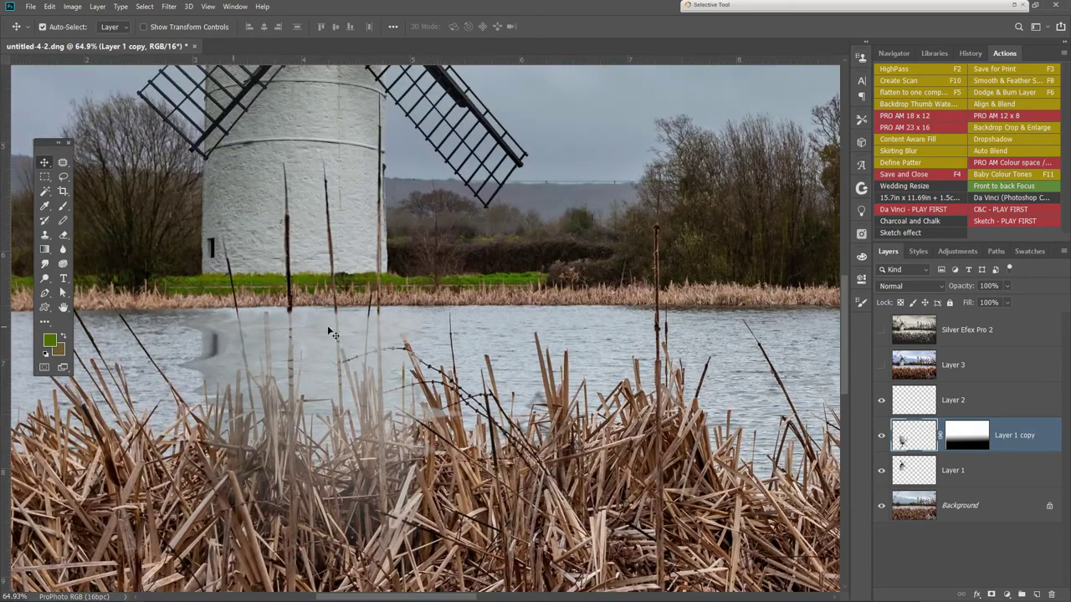
click(941, 286)
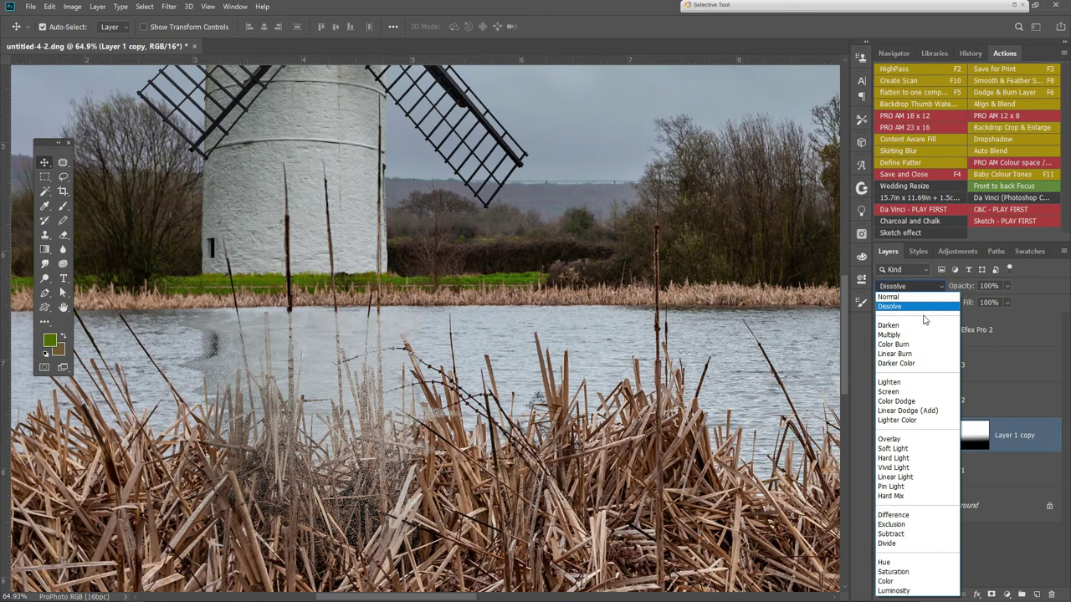
key(Down)
key(Down)
key(Down)
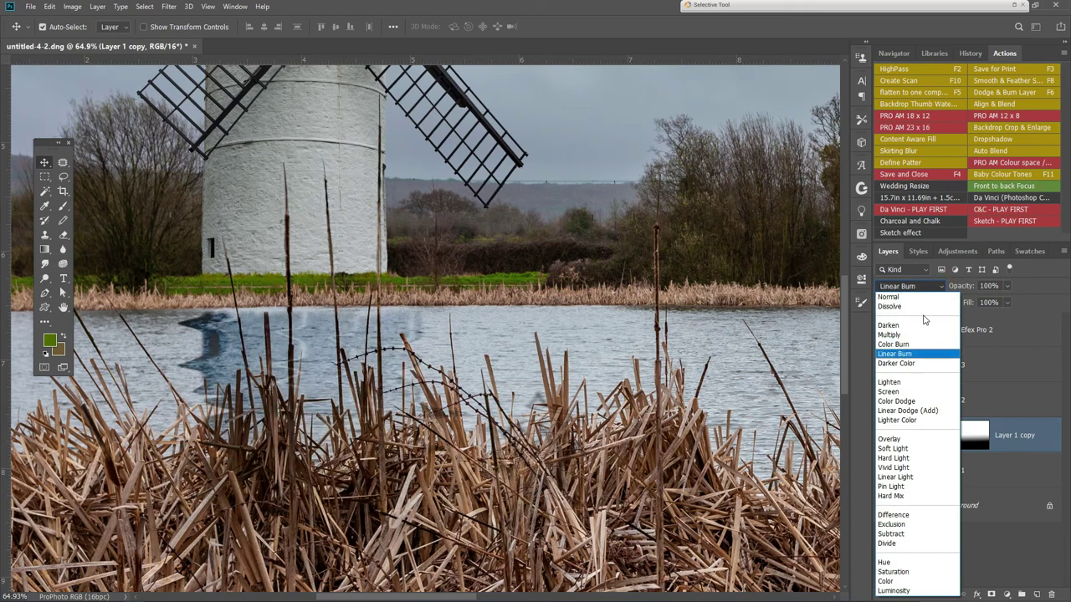
key(Down)
key(Down)
key(Down)
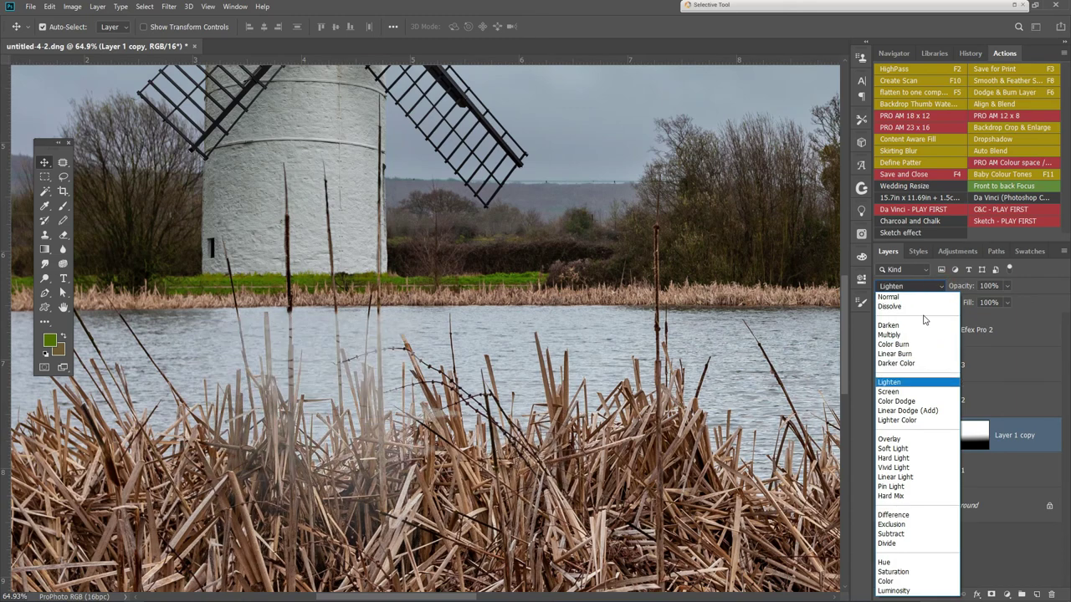
key(Down)
key(Down)
key(Down)
key(Down)
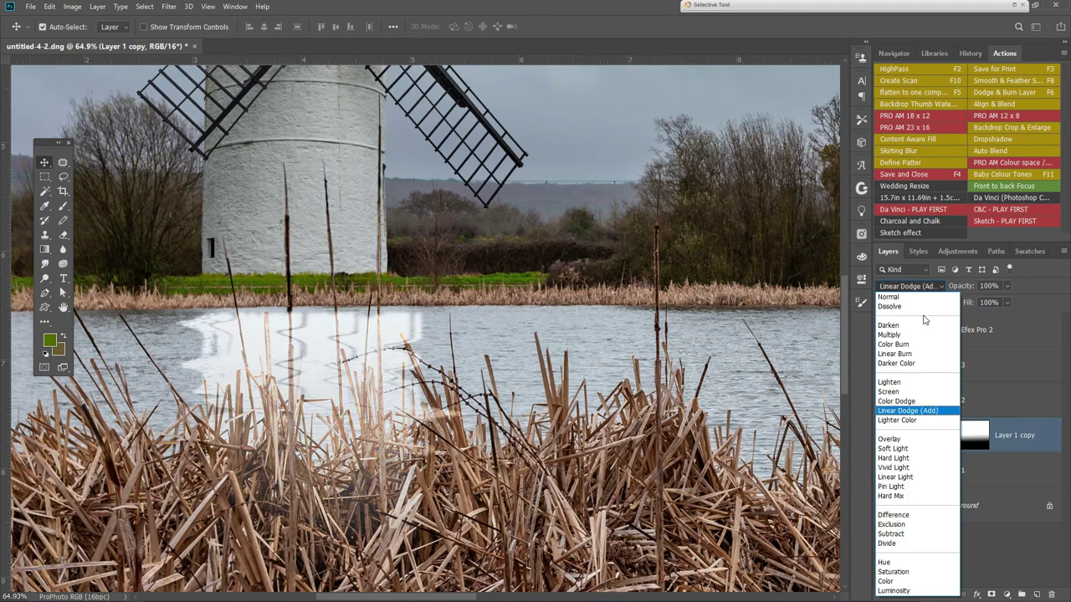
key(Down)
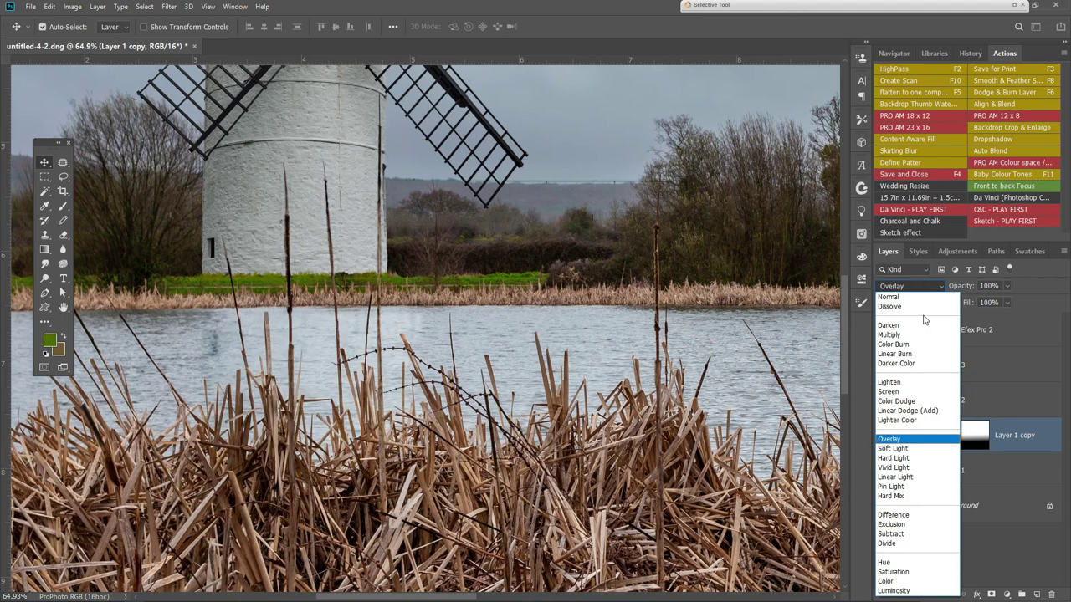
click(934, 442)
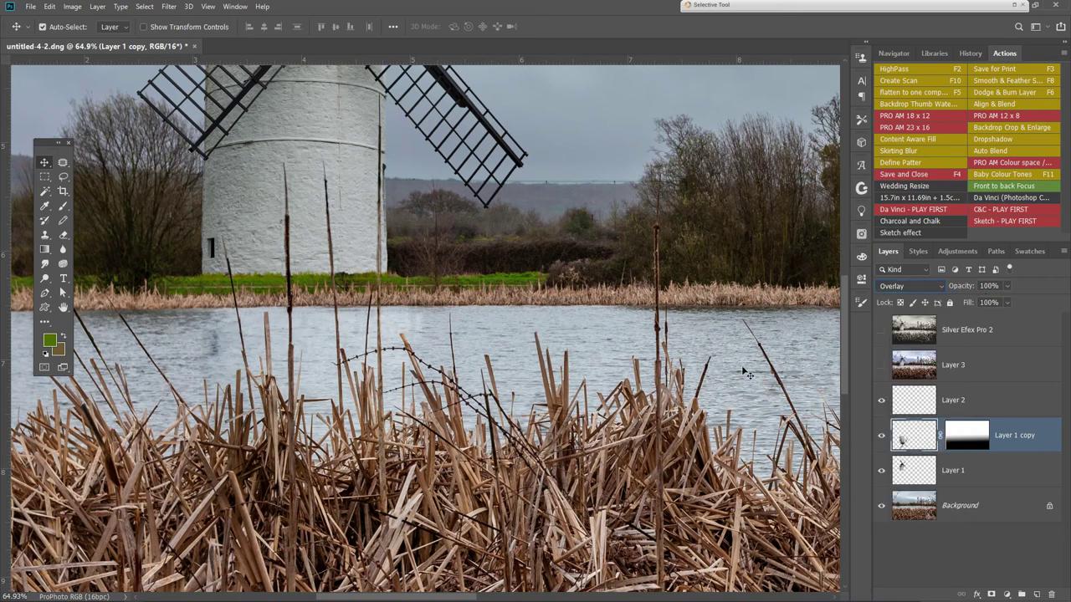
click(1009, 565)
Turn on the sepia Silver Efex Pro 2 layer to tone the whole windmill composite
scroll(495, 466, down, 1)
scroll(400, 450, down, 3)
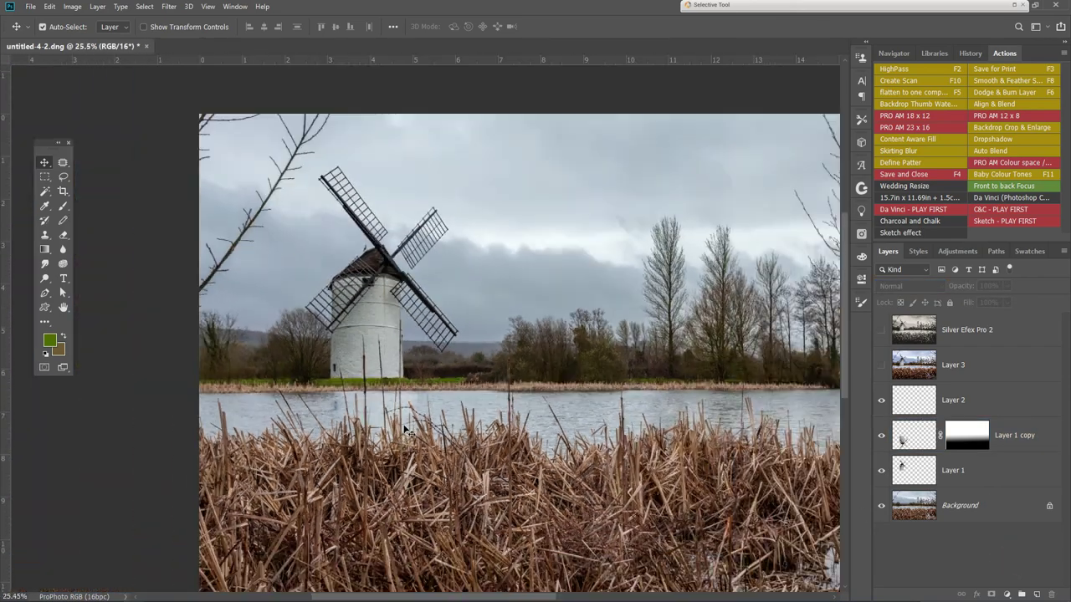
scroll(212, 299, up, 2)
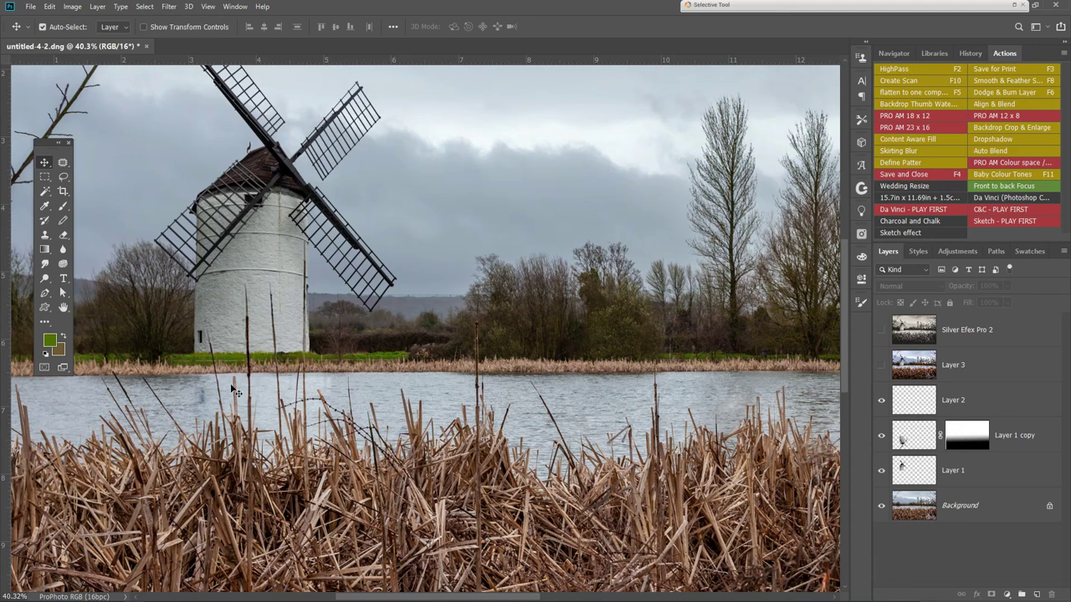
scroll(322, 427, down, 2)
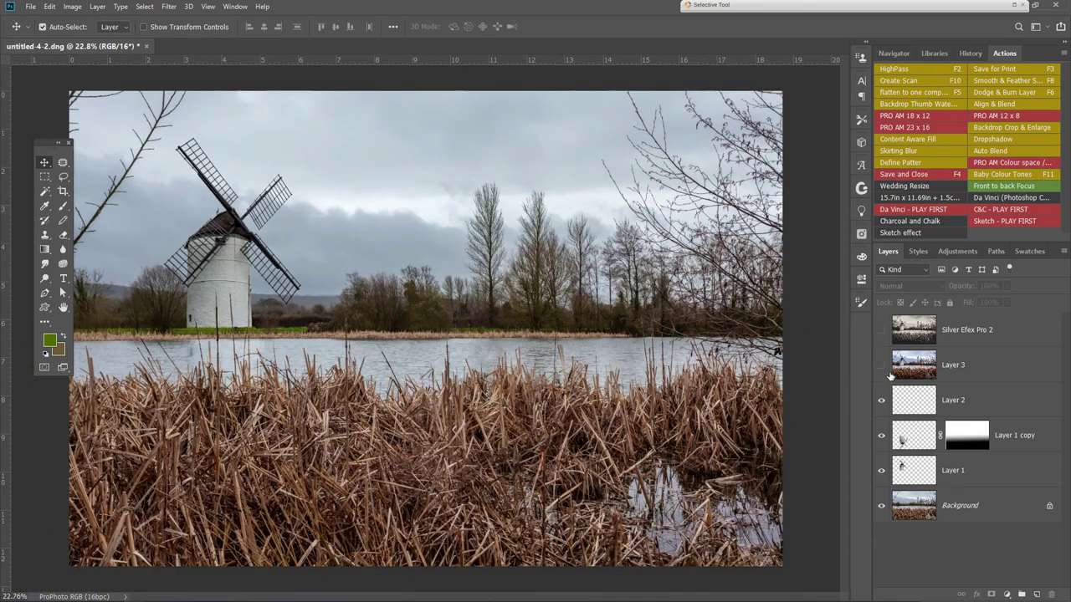
click(881, 330)
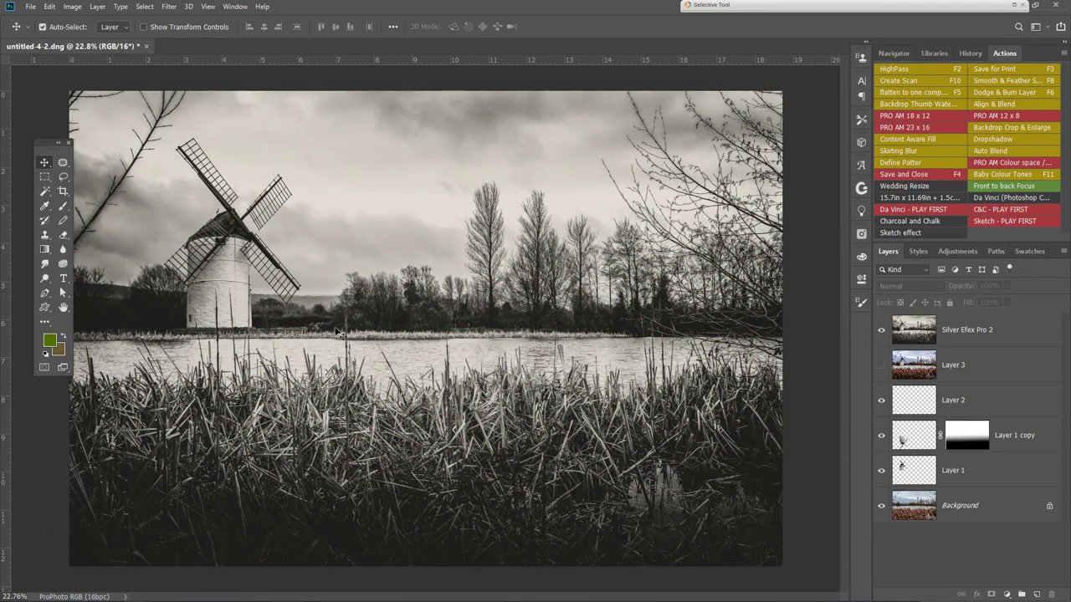